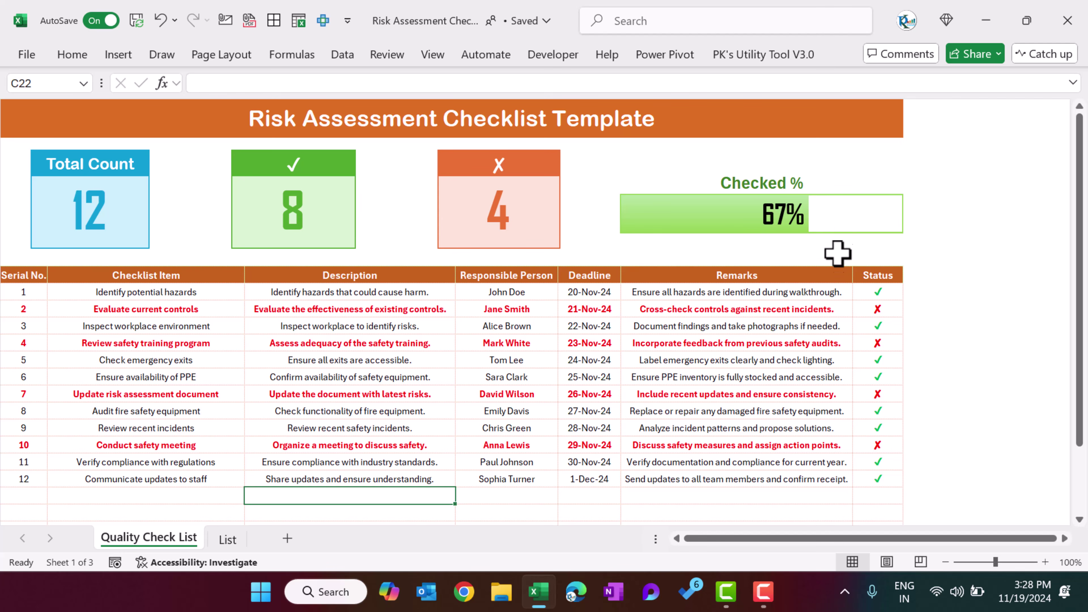
# - Set the status of the "Evaluate current controls" checklist item to ✓
pyautogui.click(893, 309)
pyautogui.click(910, 309)
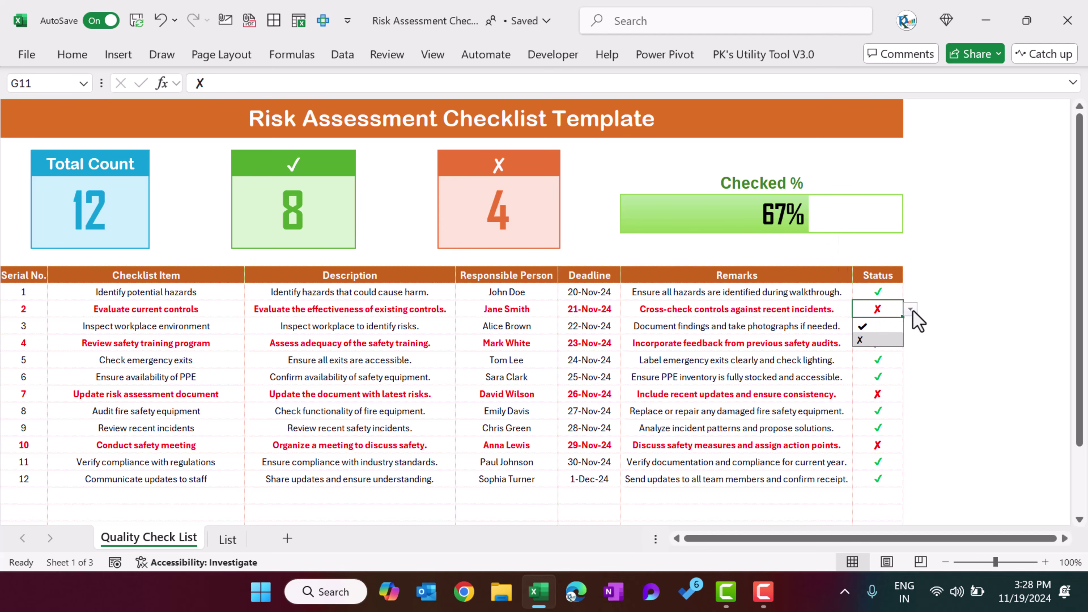
pyautogui.click(882, 326)
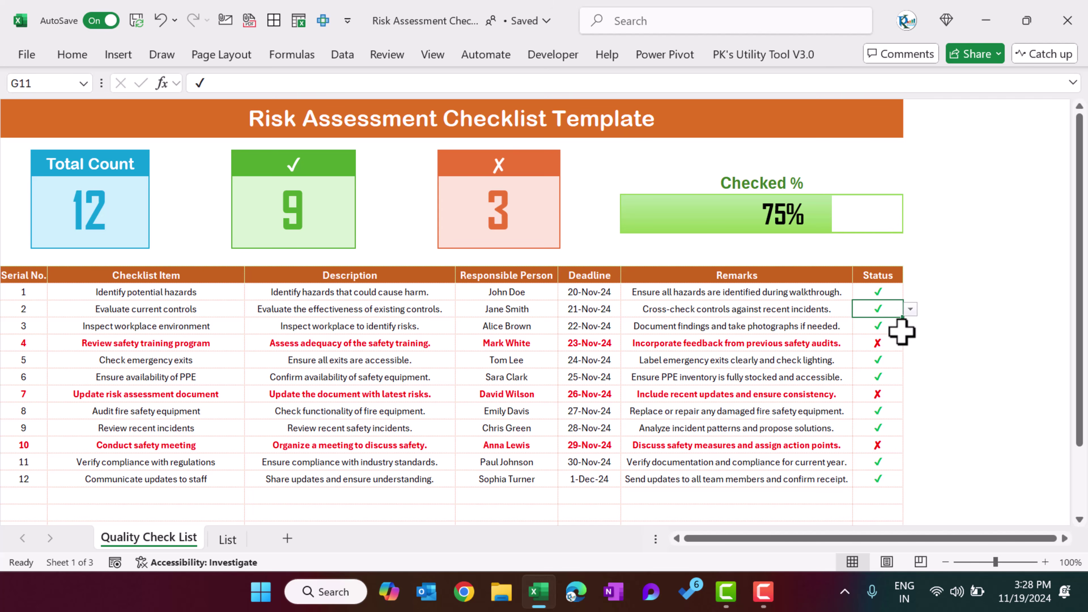
# - Set the status of the "Check emergency exits" and "Audit fire safety equipment" items to ✗
pyautogui.click(889, 361)
pyautogui.click(911, 360)
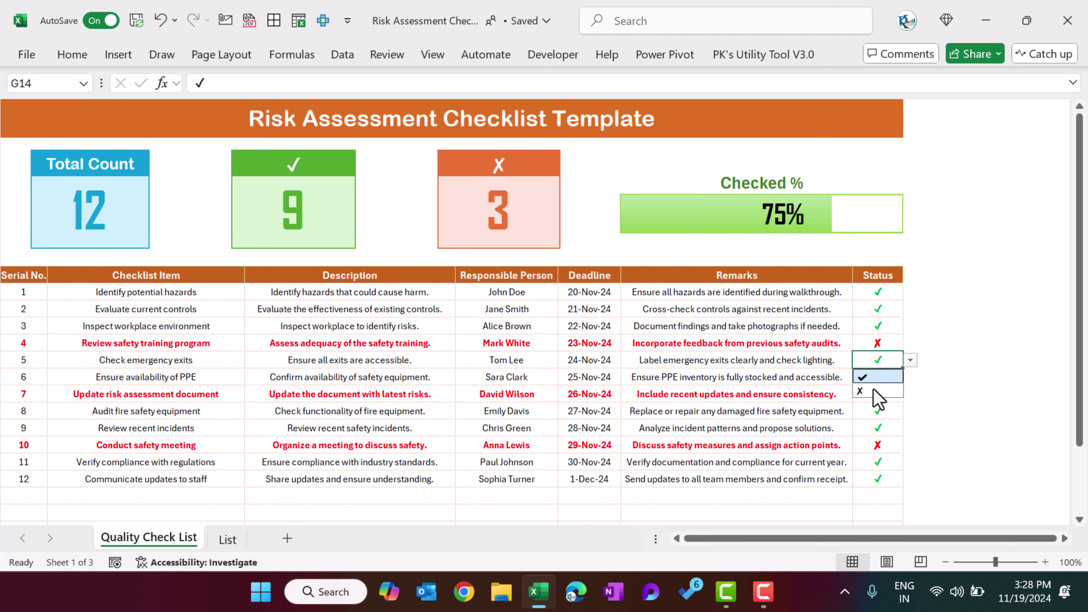
pyautogui.click(876, 390)
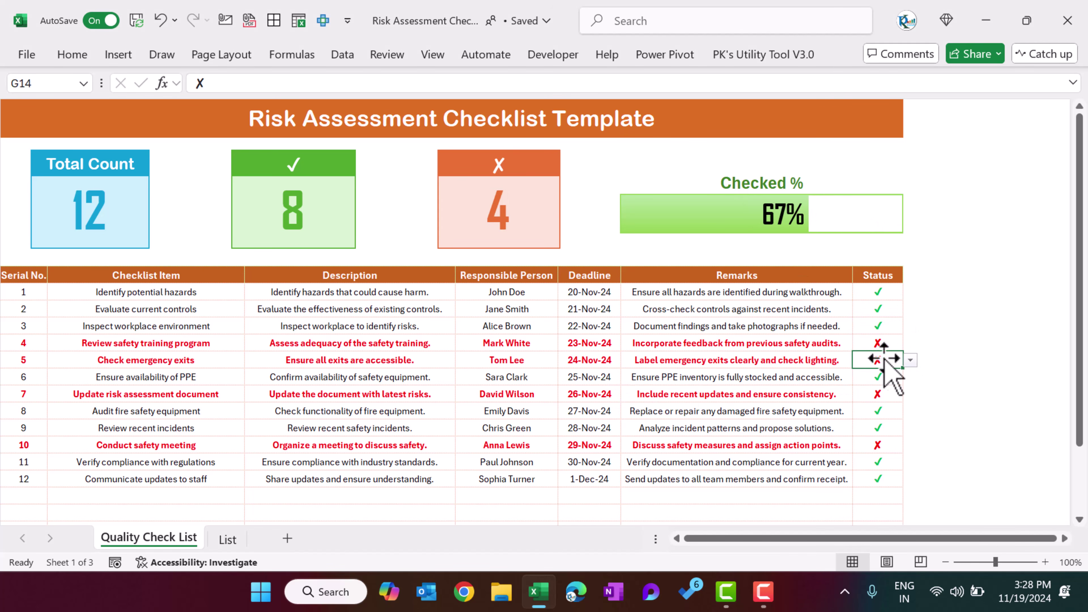
pyautogui.click(891, 412)
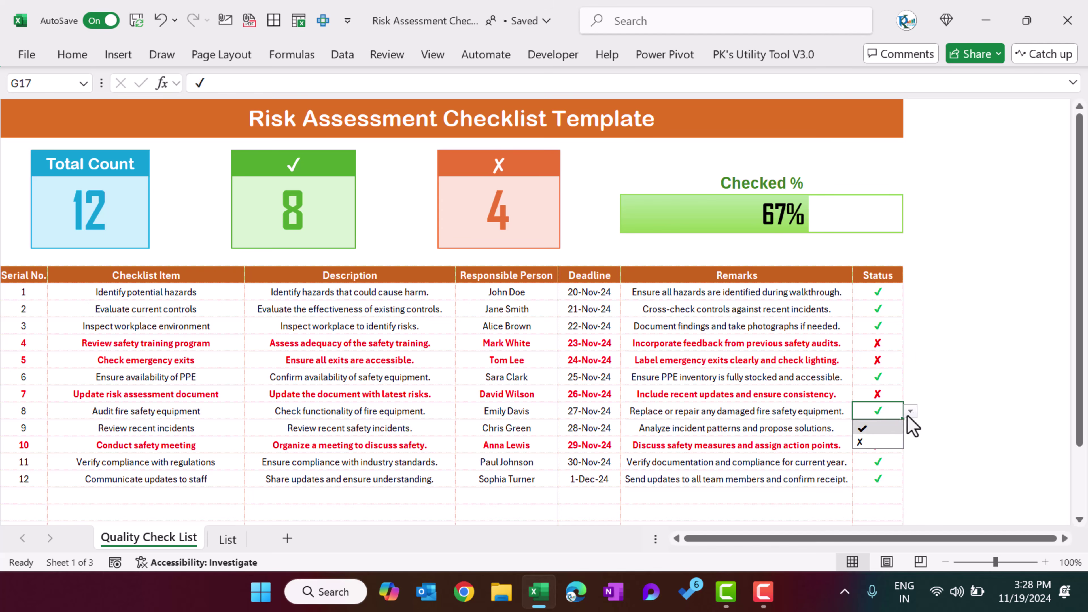
pyautogui.click(878, 441)
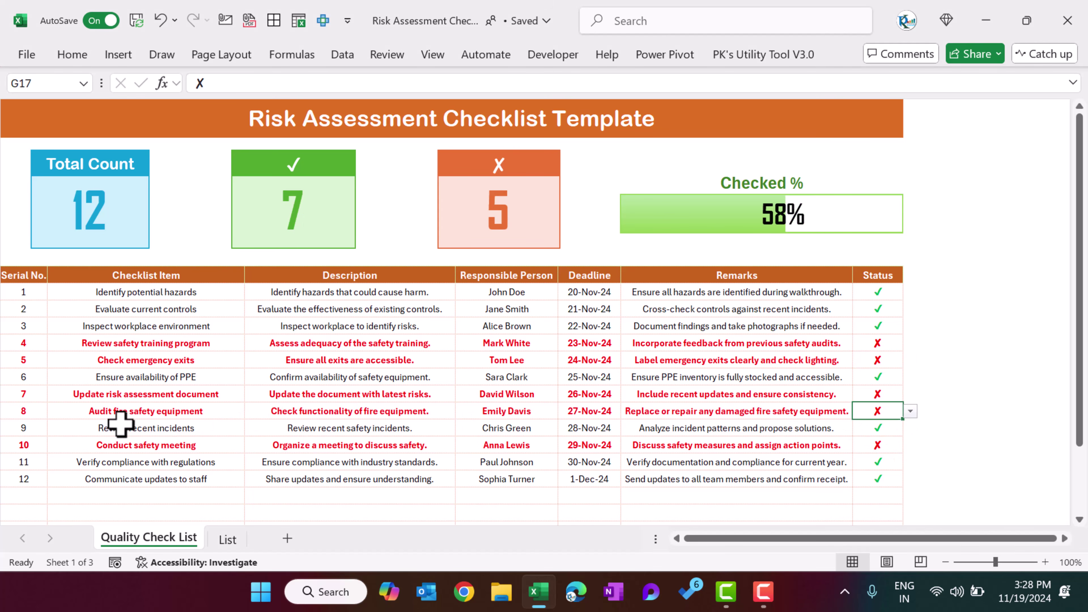
# - Change the status of the "Evaluate current controls" item back to ✗
pyautogui.click(897, 307)
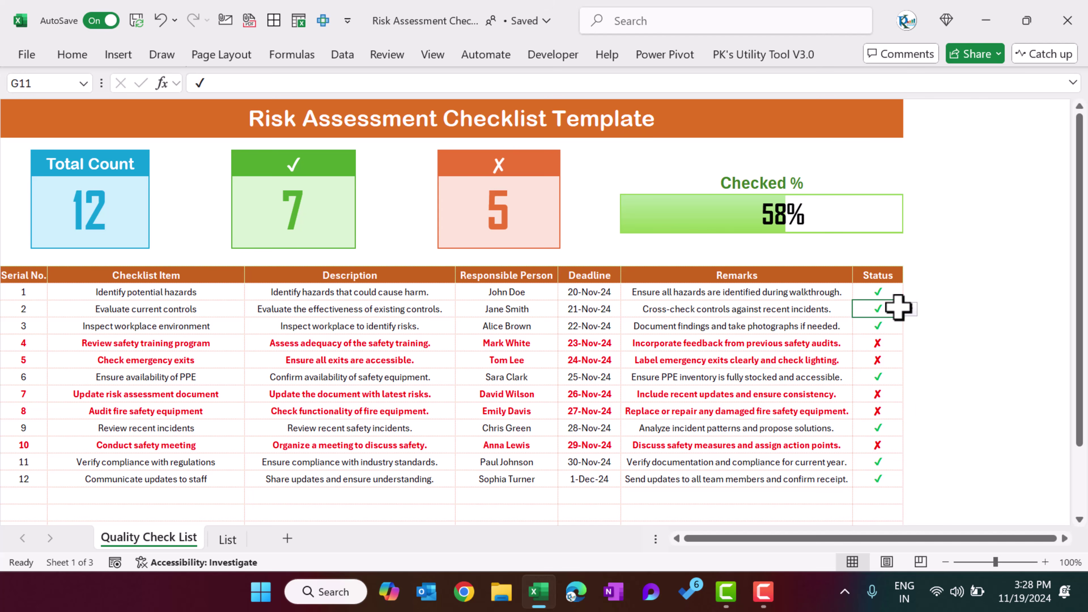
pyautogui.click(910, 309)
pyautogui.click(878, 345)
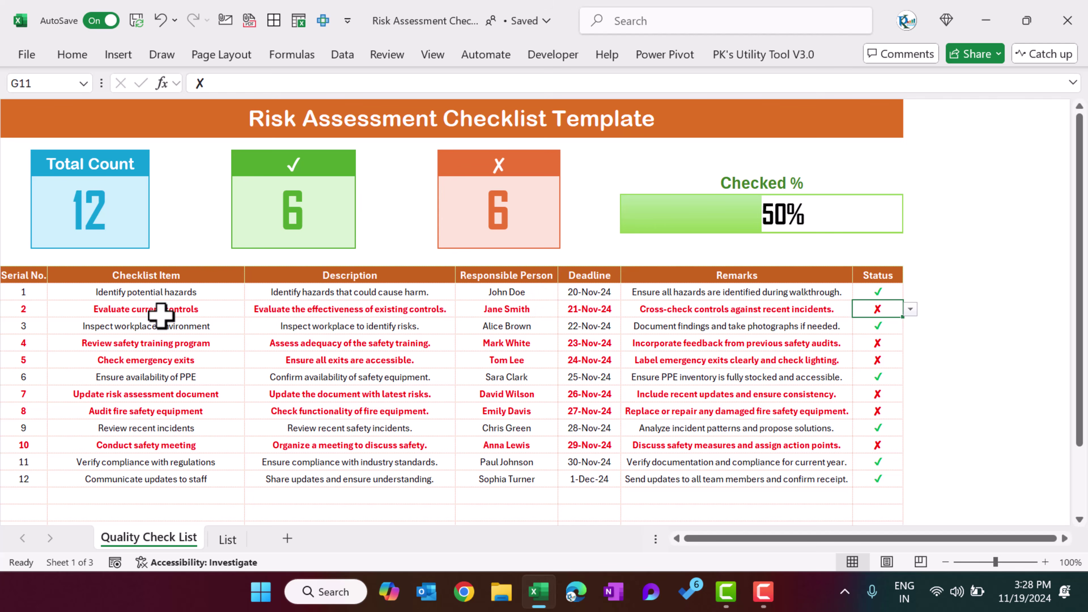
# - Copy the whole checklist table with its headers and create a new blank workbook with cell A9 selected
pyautogui.click(22, 275)
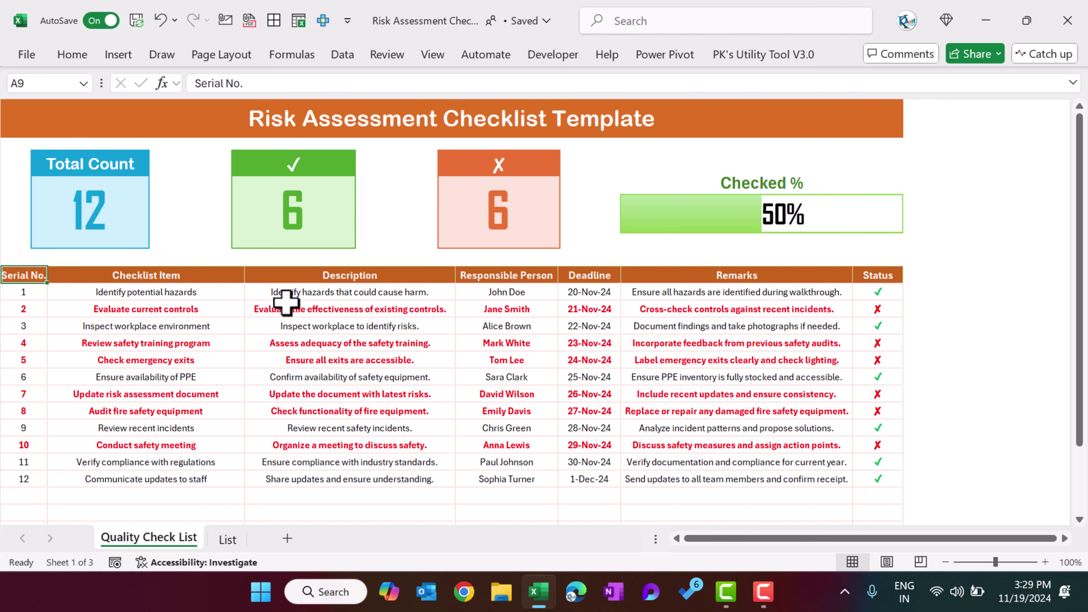
pyautogui.hotkey('ctrl', 'a')
pyautogui.hotkey('ctrl', 'c')
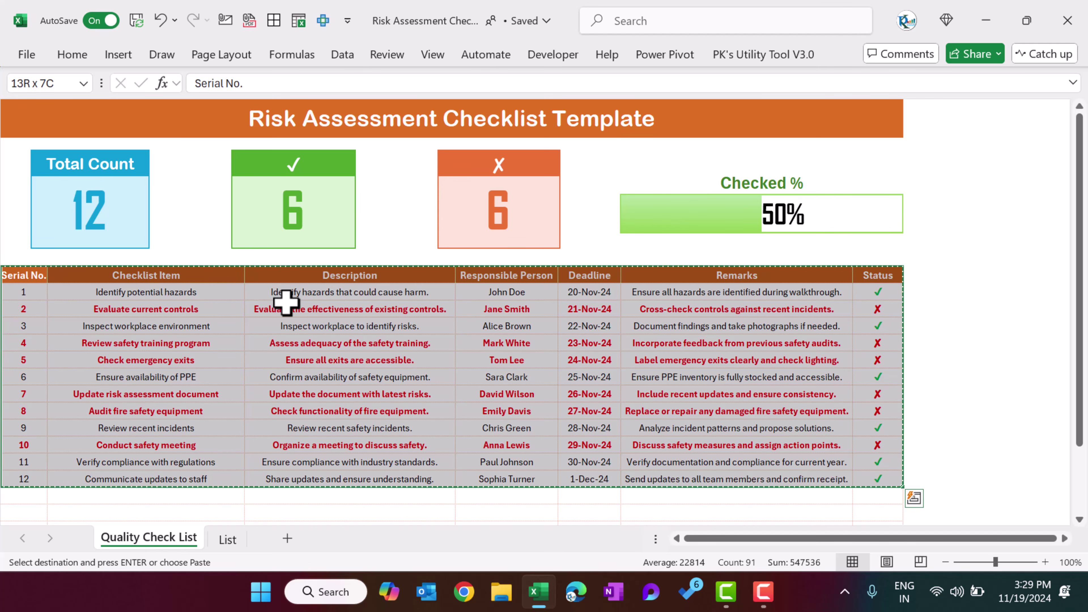
pyautogui.hotkey('ctrl', 'n')
pyautogui.click(65, 254)
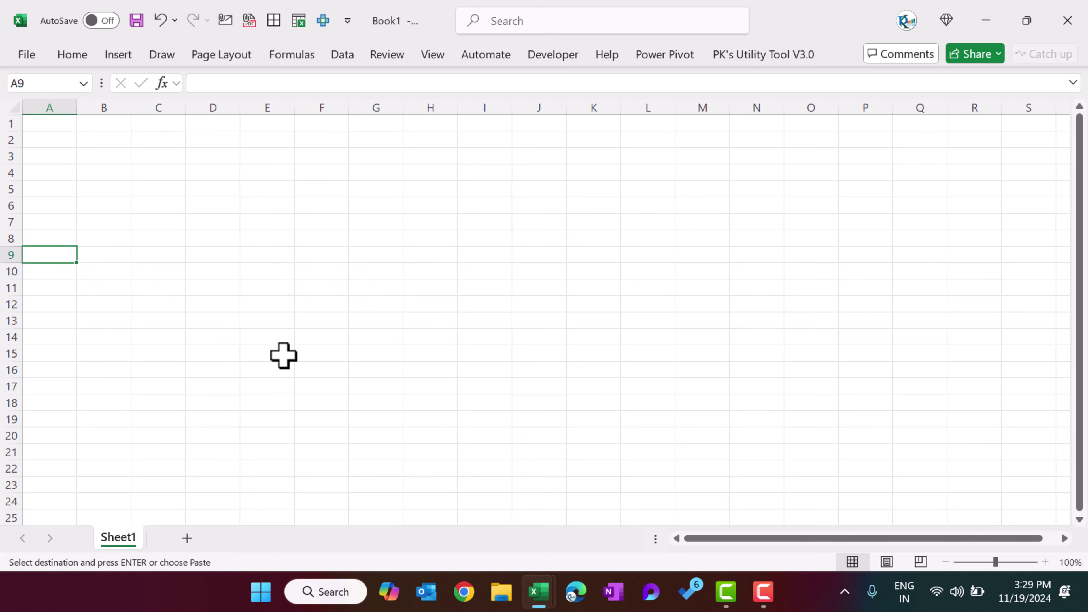
# - Paste the copied checklist as values only, starting at cell A9
pyautogui.press('alt')
pyautogui.press('e')
pyautogui.press('s')
pyautogui.click(385, 323)
pyautogui.click(604, 500)
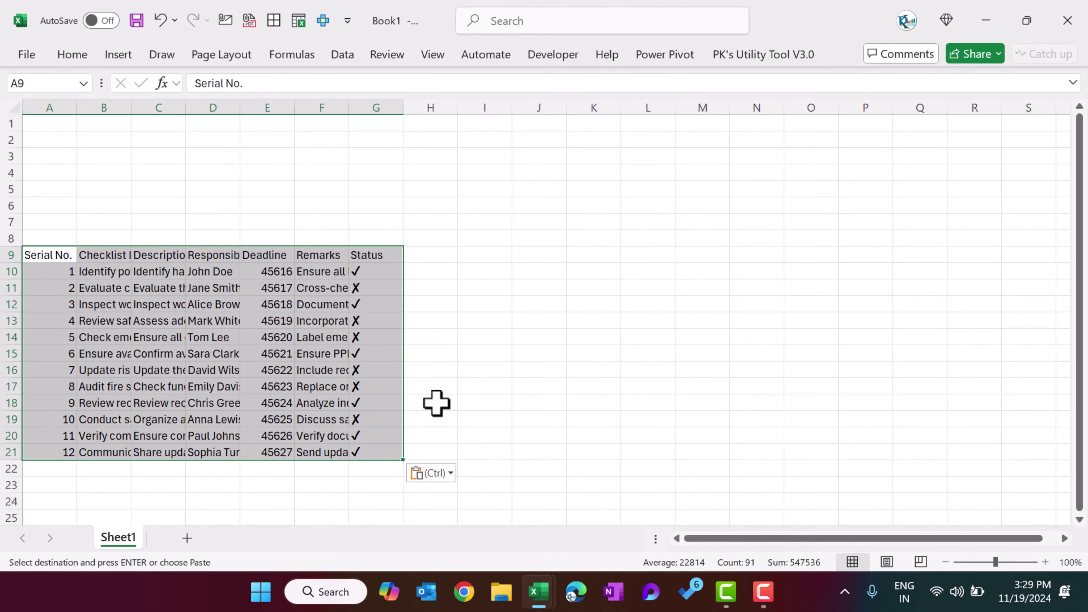
# - Clear the status marks in G10:G21, keeping the Status header
pyautogui.click(357, 304)
pyautogui.moveTo(364, 271); pyautogui.dragTo(375, 452)
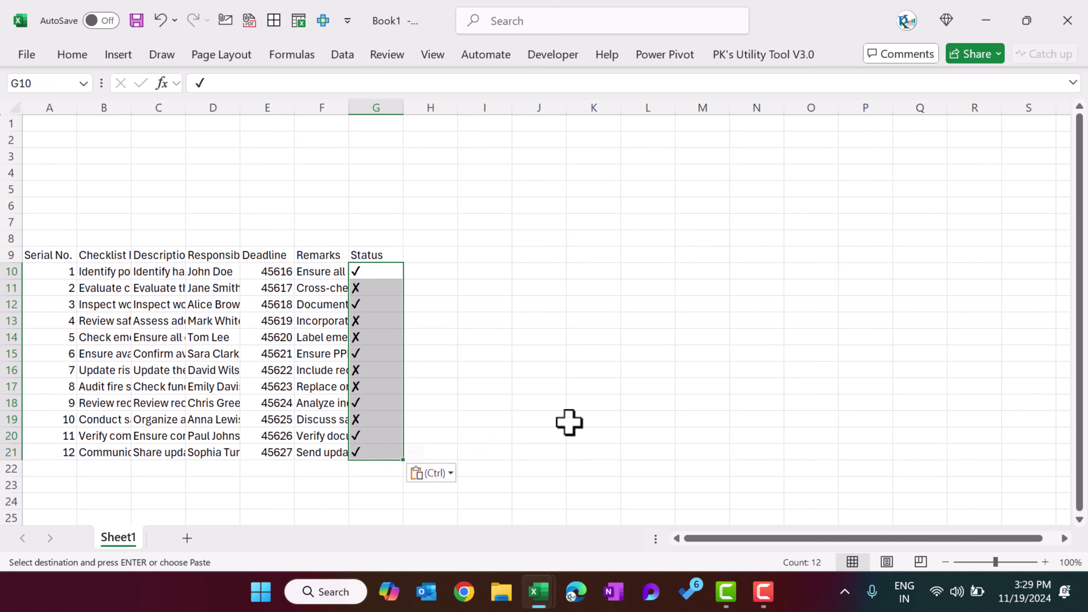
pyautogui.press('Delete')
pyautogui.press('Up')
pyautogui.press('Down')
# - Autofit the widths of columns A through F to their contents
pyautogui.moveTo(33, 107); pyautogui.dragTo(348, 108)
pyautogui.doubleClick(353, 107)
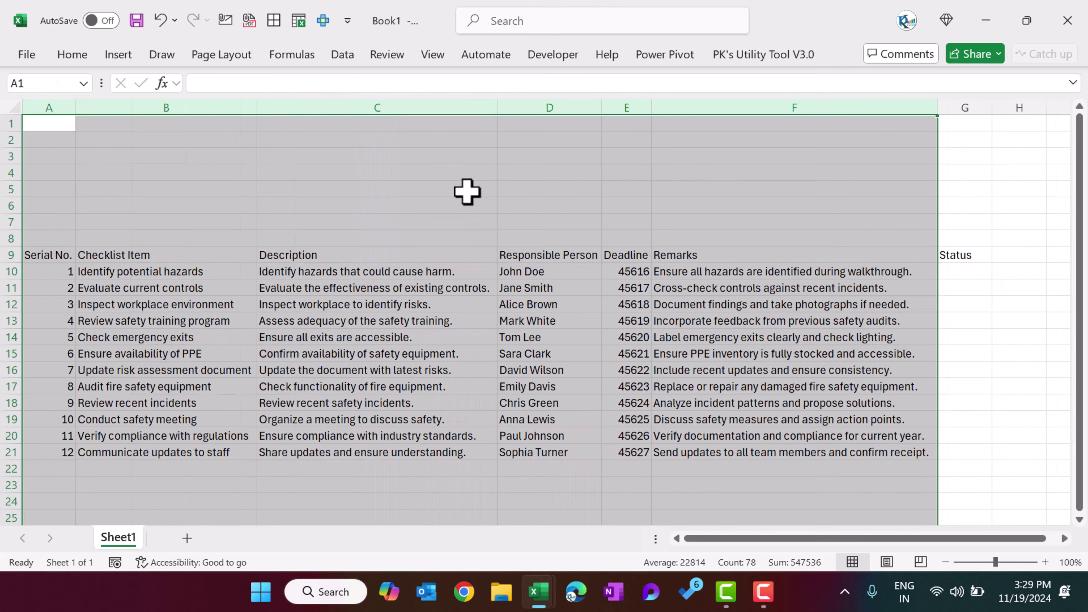
pyautogui.click(447, 290)
# - Format the Deadline values in E10:E21 as day-month-year dates
pyautogui.click(622, 266)
pyautogui.moveTo(632, 270); pyautogui.dragTo(633, 458)
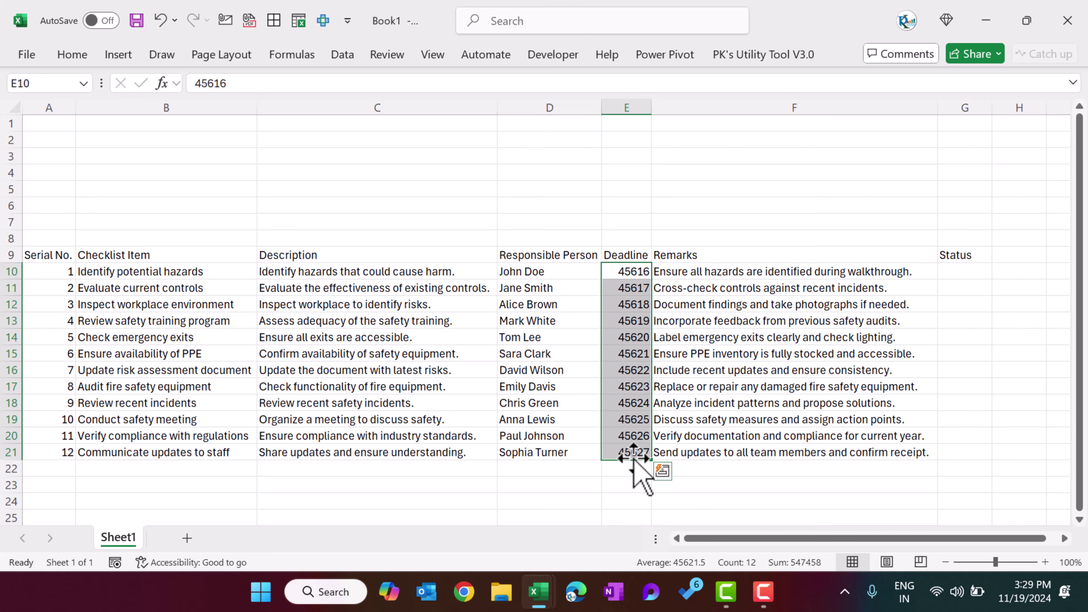
pyautogui.hotkey('ctrl', 'shift', '3')
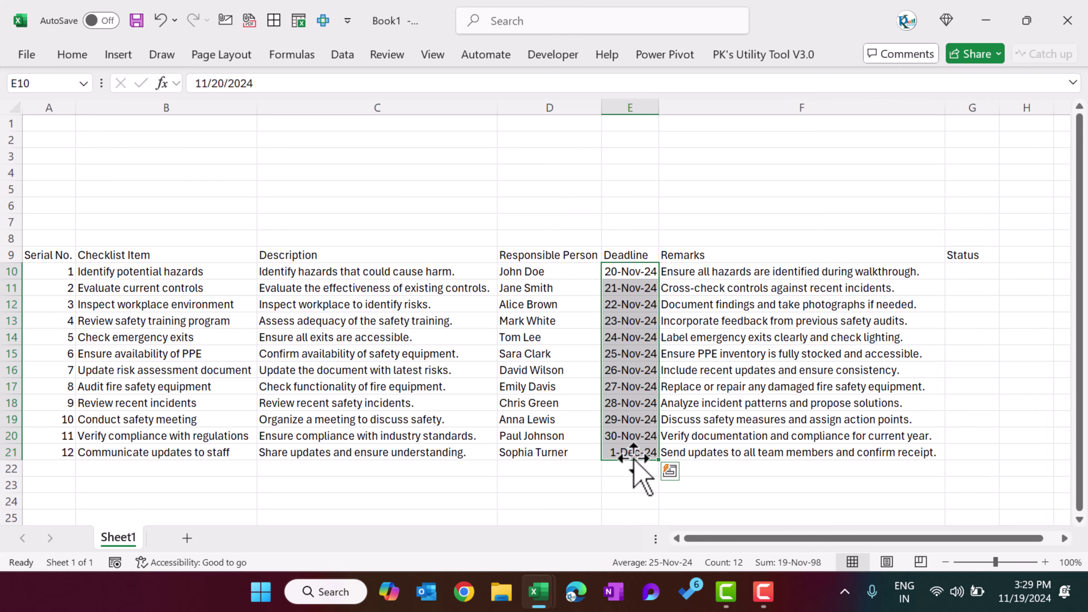
pyautogui.click(629, 272)
pyautogui.moveTo(634, 266); pyautogui.dragTo(637, 422)
pyautogui.moveTo(637, 423); pyautogui.dragTo(636, 453)
# - Apply light orange outline and inside borders to columns A to G, from the header row 9 through the blank rows below the data
pyautogui.moveTo(48, 256); pyautogui.dragTo(969, 504)
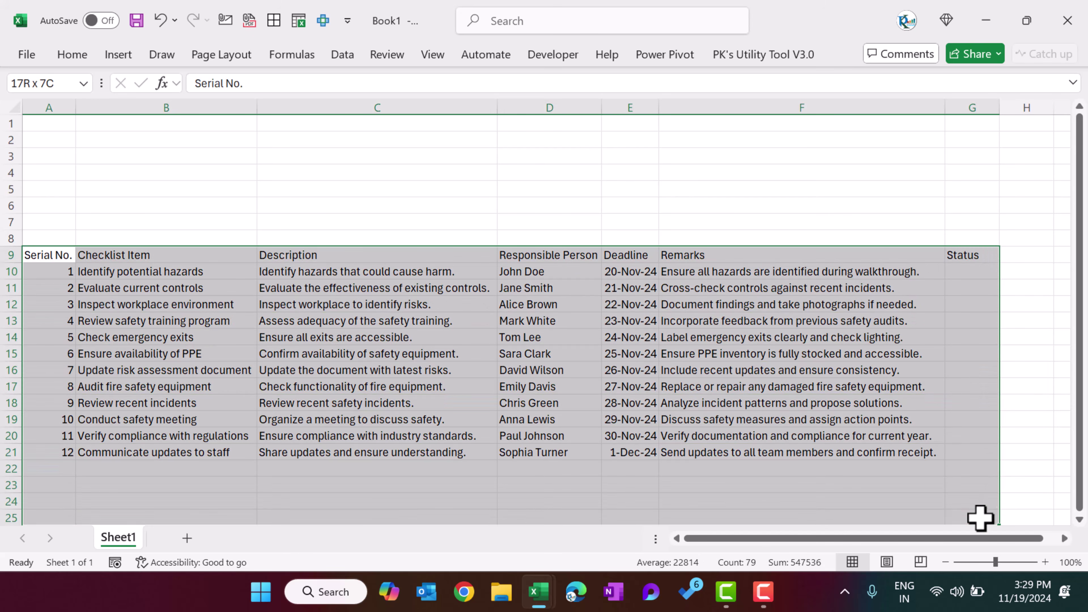
pyautogui.scroll(6, 668, 308)
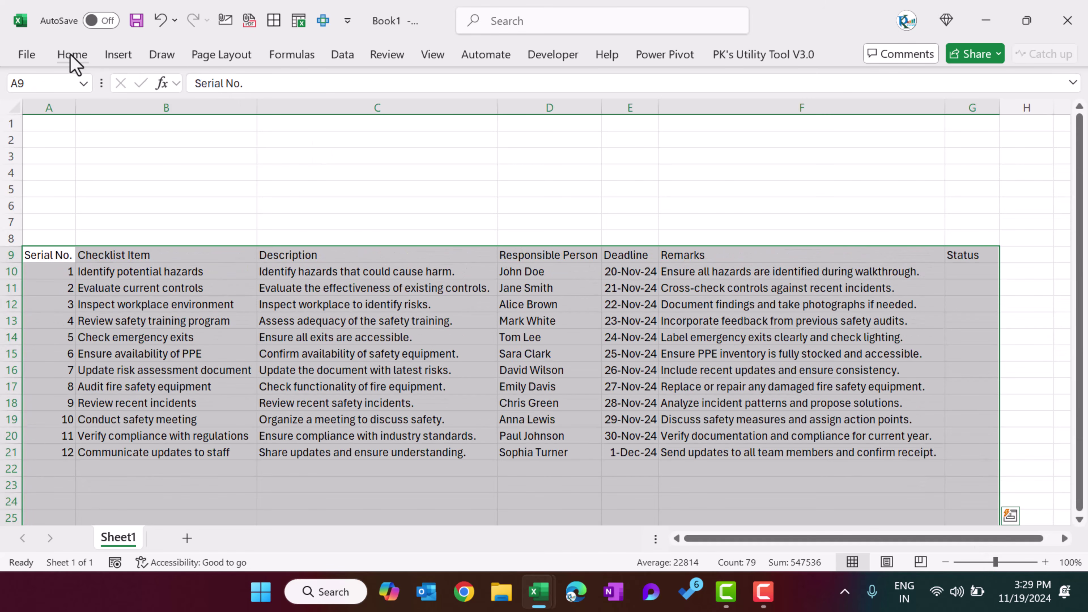
pyautogui.doubleClick(85, 56)
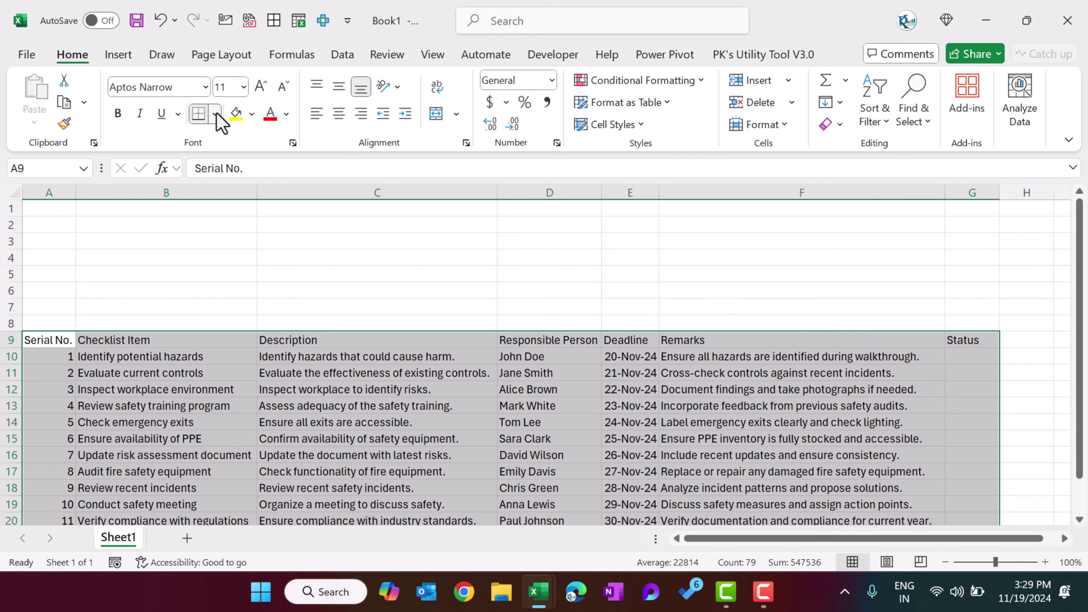
pyautogui.click(216, 114)
pyautogui.scroll(-3, 291, 476)
pyautogui.click(255, 554)
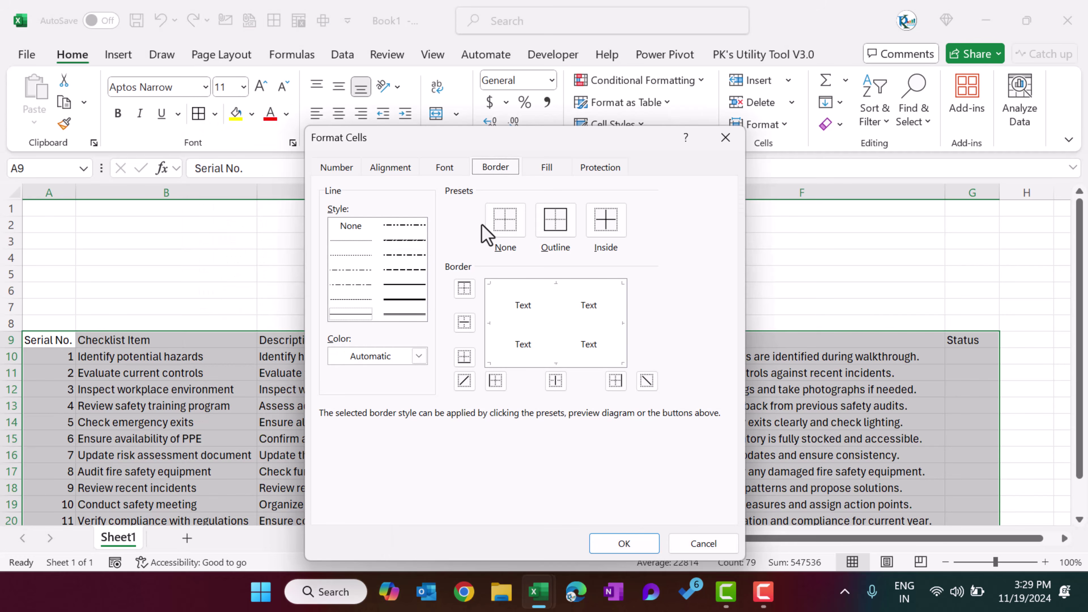
pyautogui.click(420, 356)
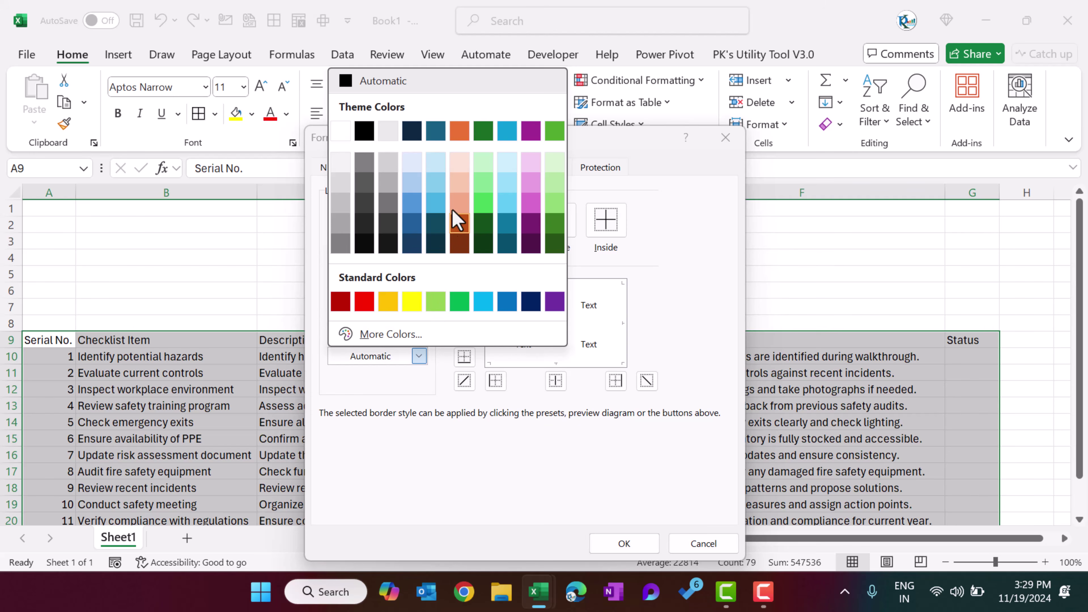
pyautogui.click(459, 162)
pyautogui.click(541, 217)
pyautogui.click(605, 227)
pyautogui.click(630, 539)
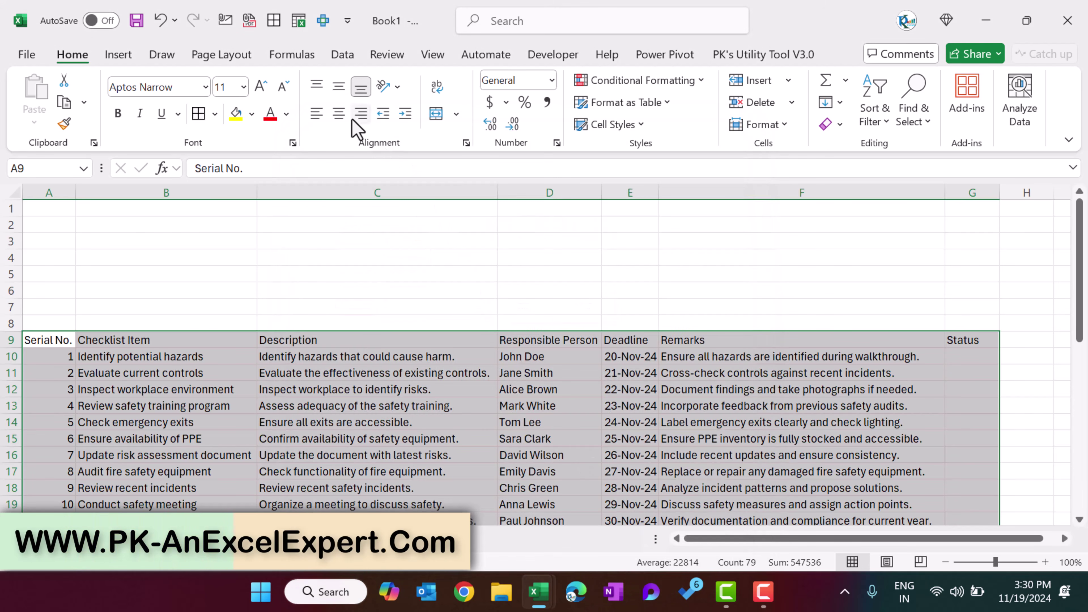
# - Center the bordered table range horizontally and vertically and set its font size to 8
pyautogui.click(338, 113)
pyautogui.click(338, 86)
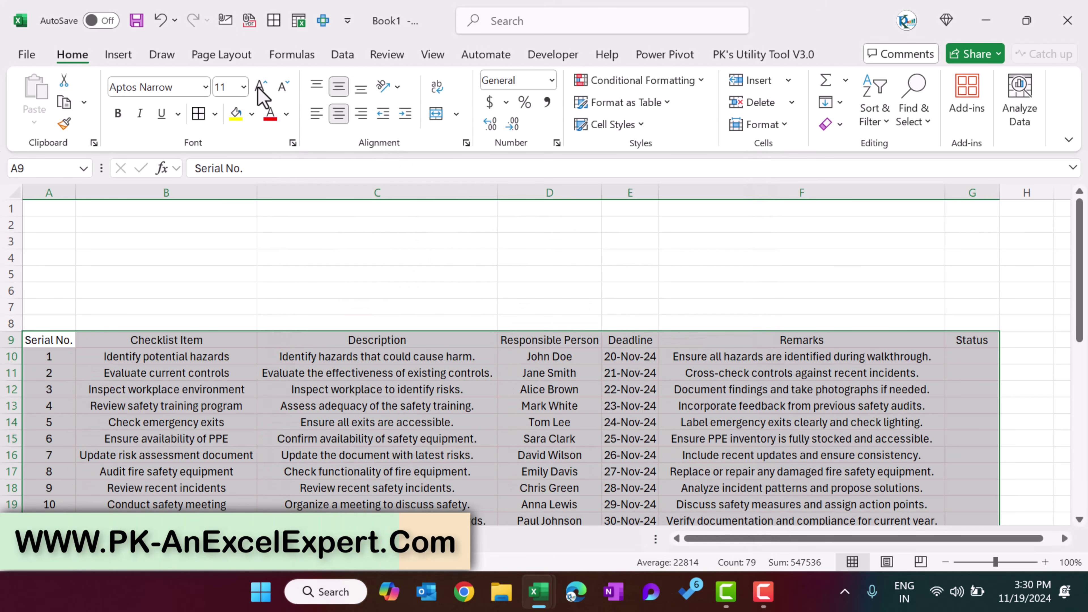
pyautogui.click(229, 88)
pyautogui.write('8')
pyautogui.press('Return')
# - Set the header row A9:G9 to font size 9 and bold
pyautogui.moveTo(48, 339); pyautogui.dragTo(957, 337)
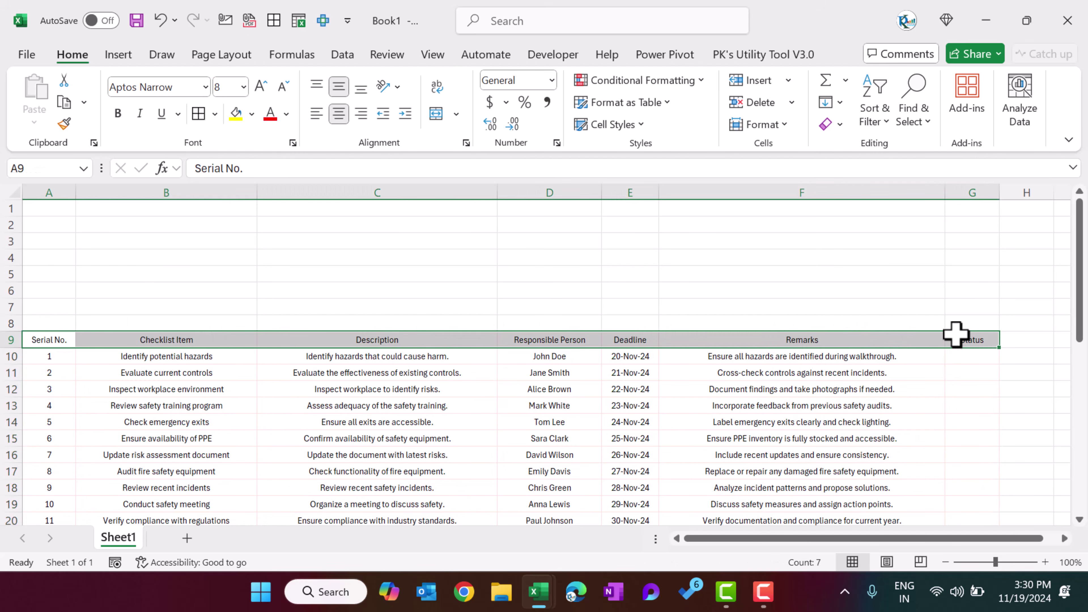
pyautogui.click(245, 87)
pyautogui.click(227, 130)
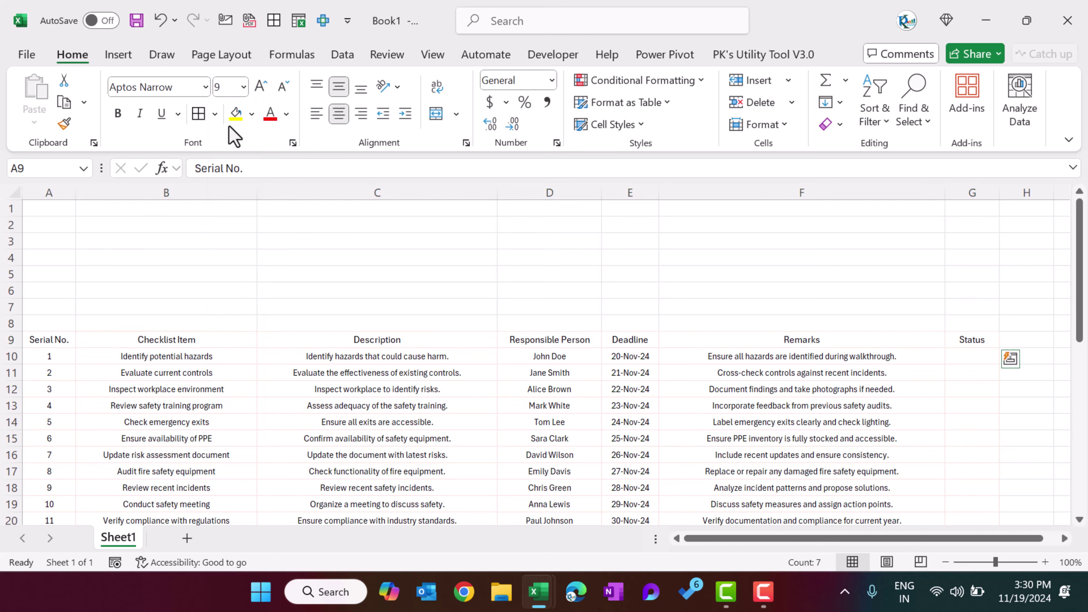
pyautogui.click(116, 114)
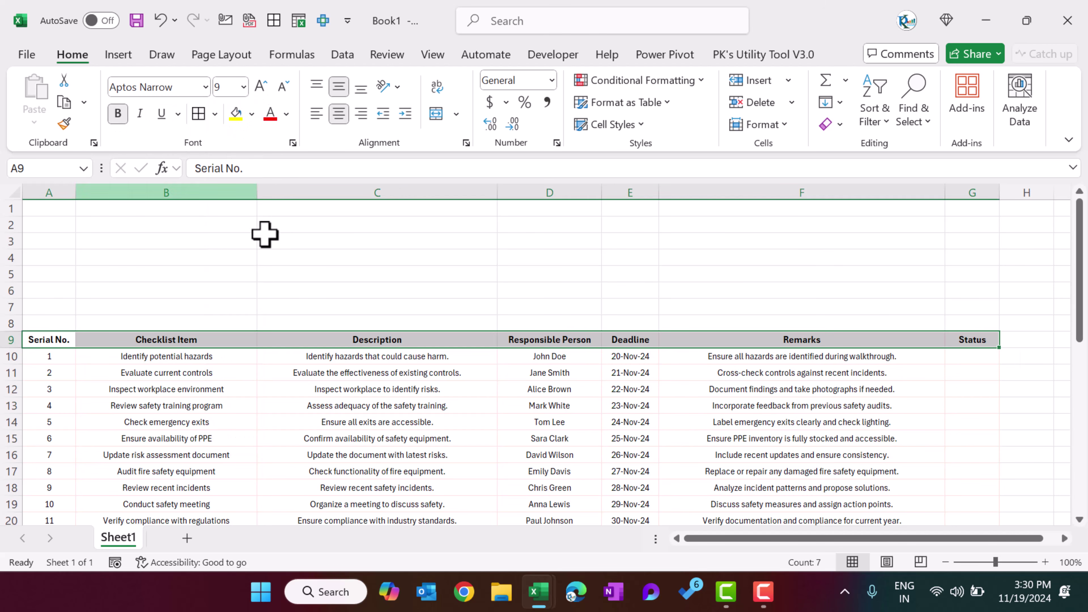
# - Give the header row an orange fill and white font color
pyautogui.click(253, 121)
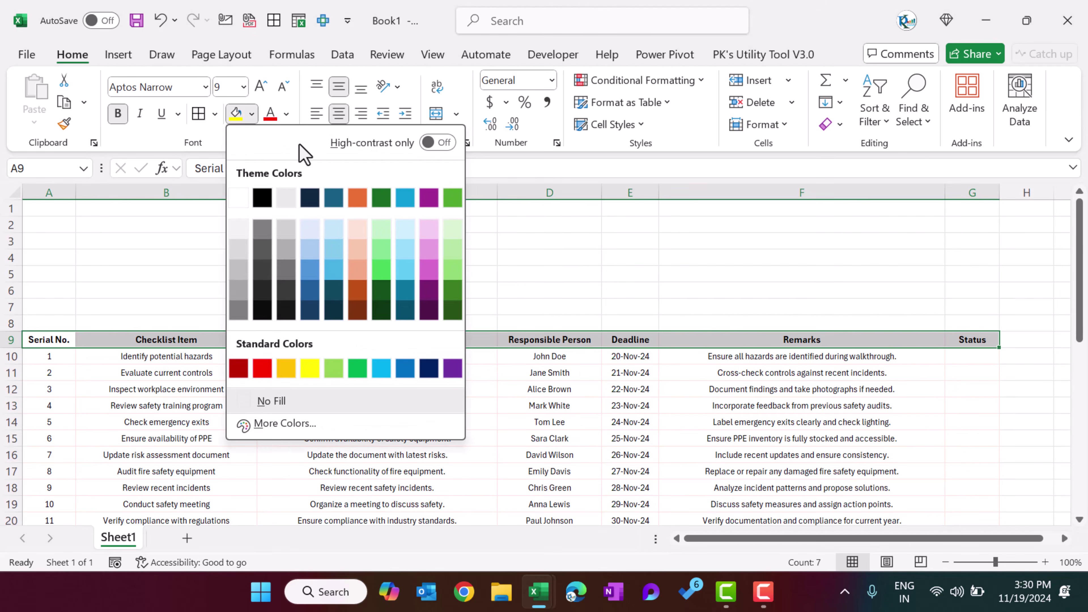
pyautogui.click(358, 198)
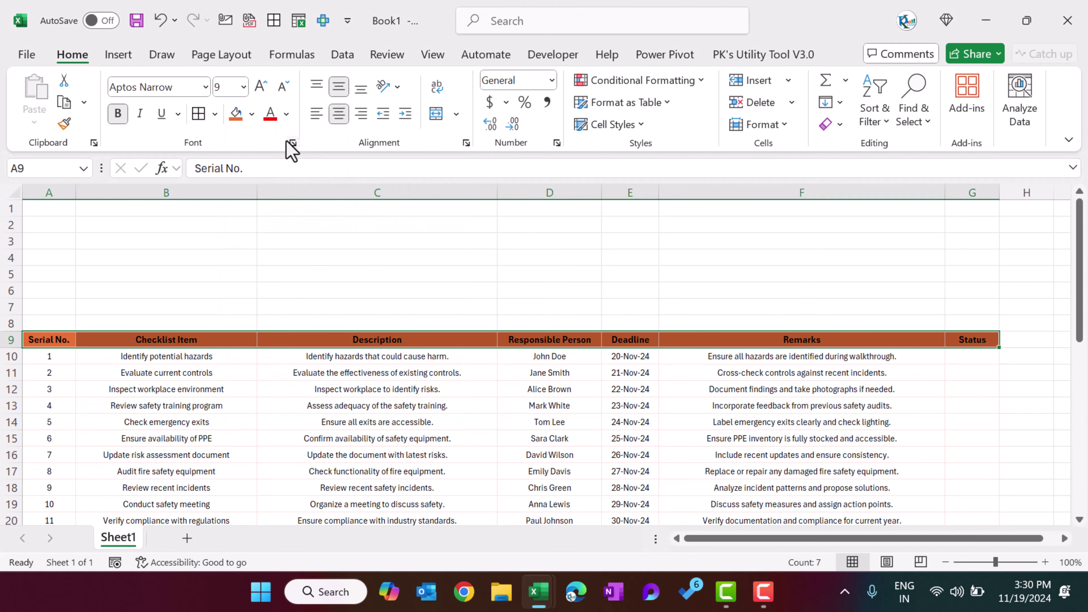
pyautogui.click(286, 113)
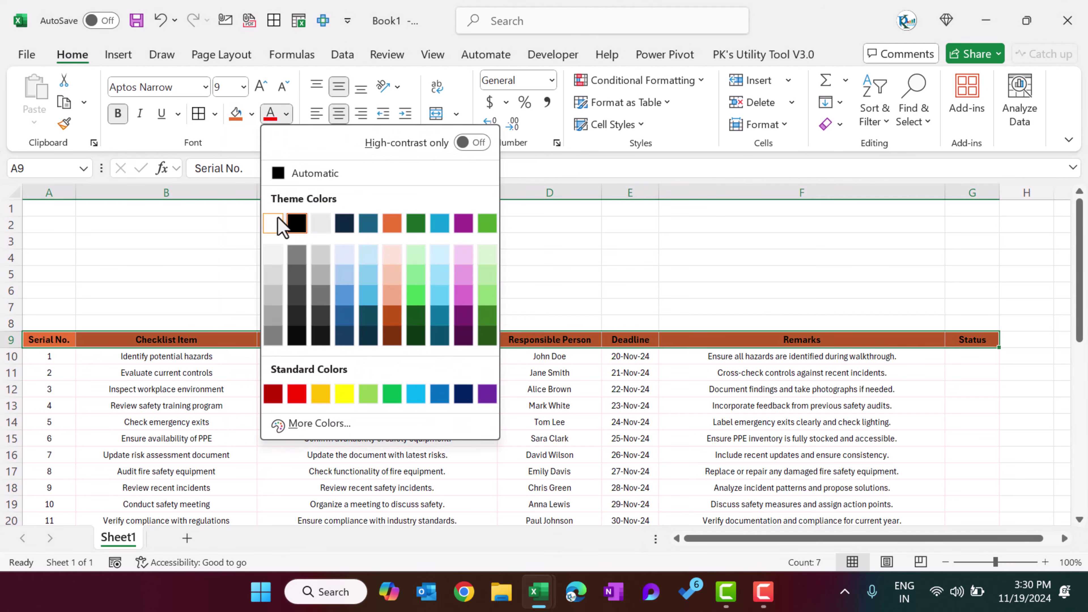
pyautogui.click(295, 223)
pyautogui.click(294, 223)
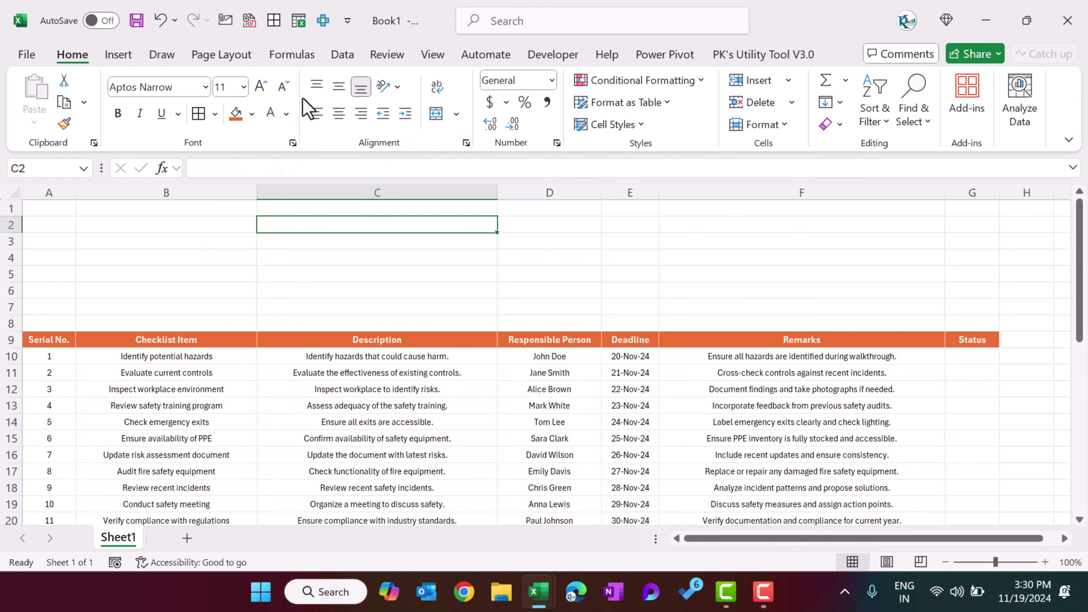
# - Hide the worksheet's gridlines
pyautogui.click(426, 56)
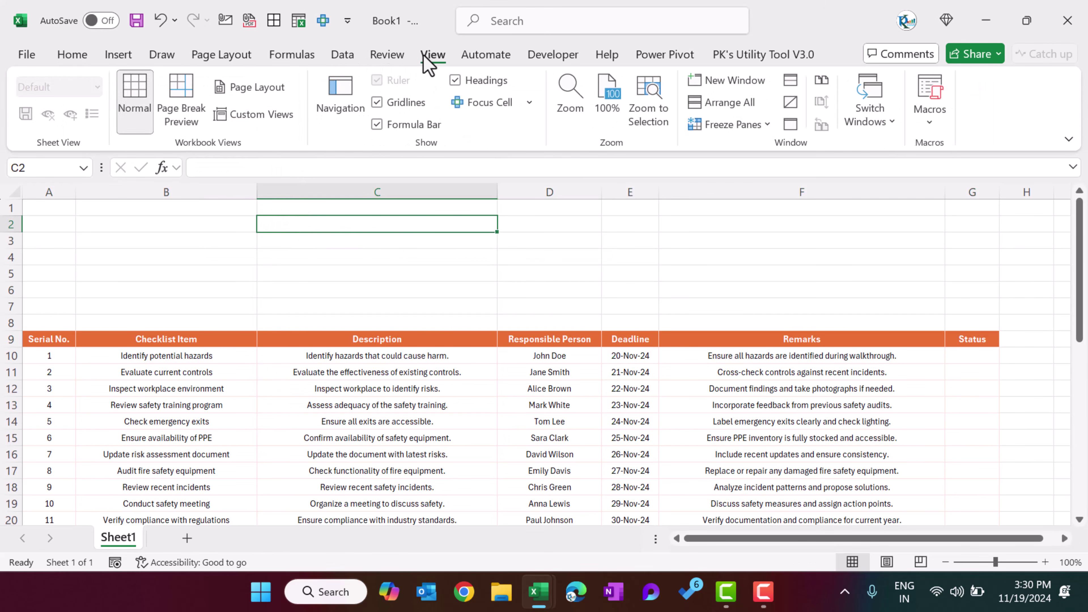
pyautogui.click(402, 108)
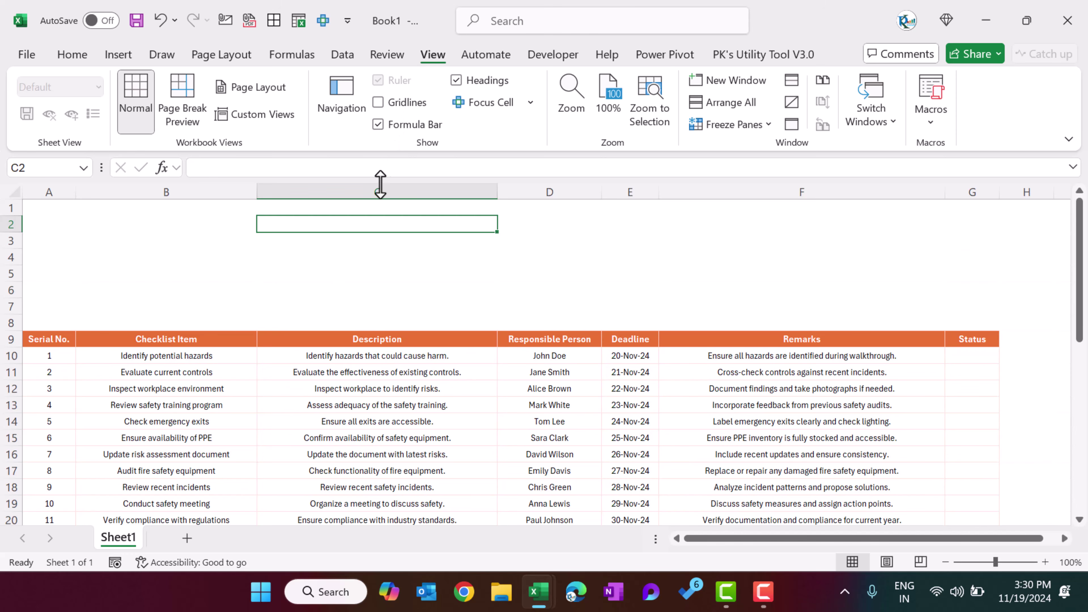
pyautogui.click(324, 269)
# - Increase the height of row 1 and merge and center cells A1:G1
pyautogui.moveTo(9, 219); pyautogui.dragTo(12, 227)
pyautogui.moveTo(48, 213); pyautogui.dragTo(967, 212)
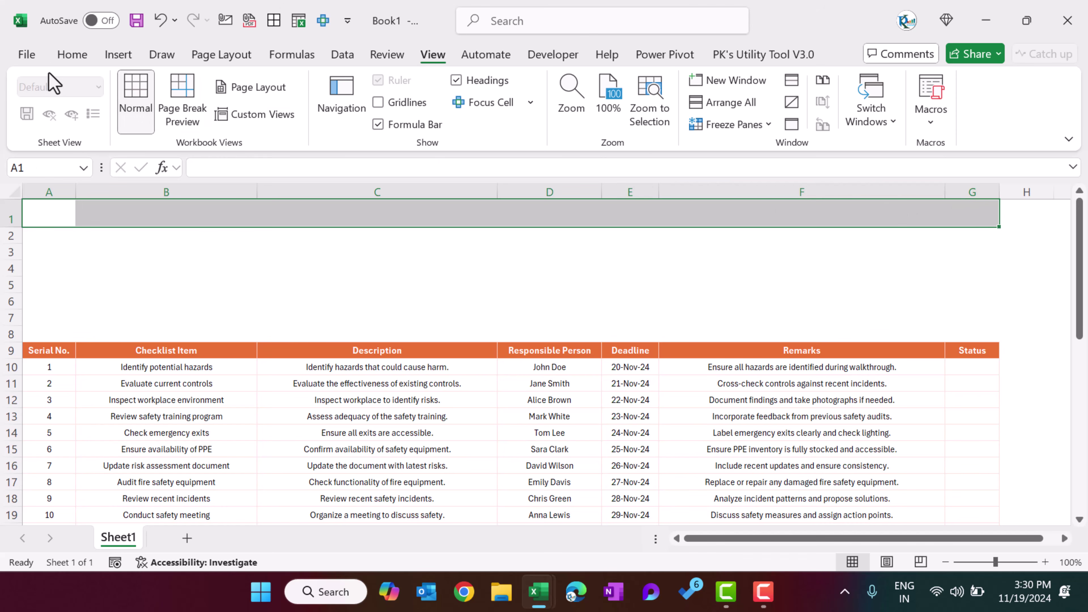
pyautogui.hotkey('alt', 'h')
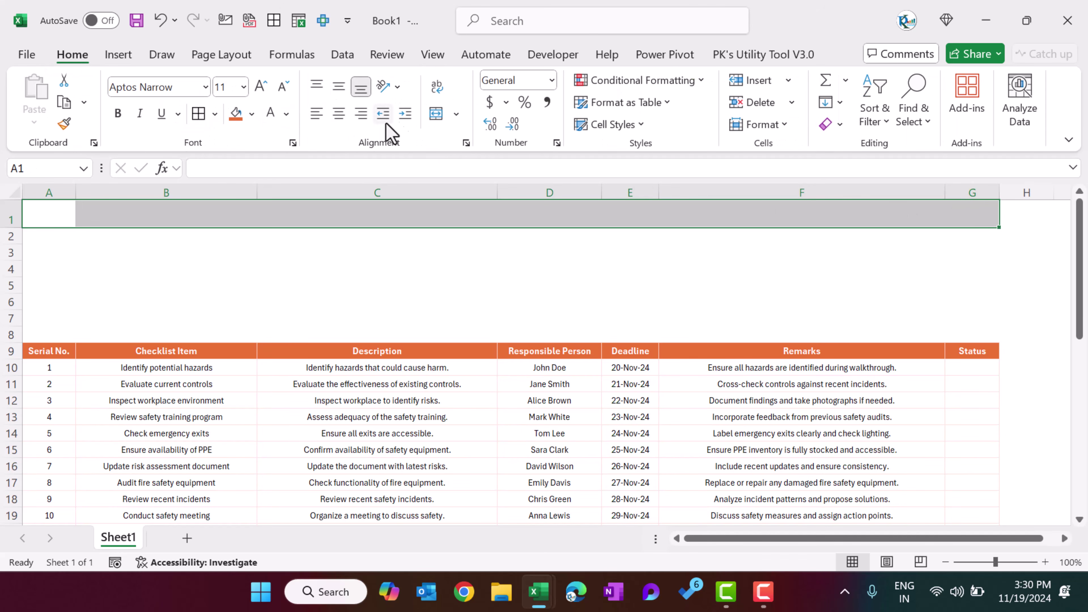
pyautogui.click(435, 115)
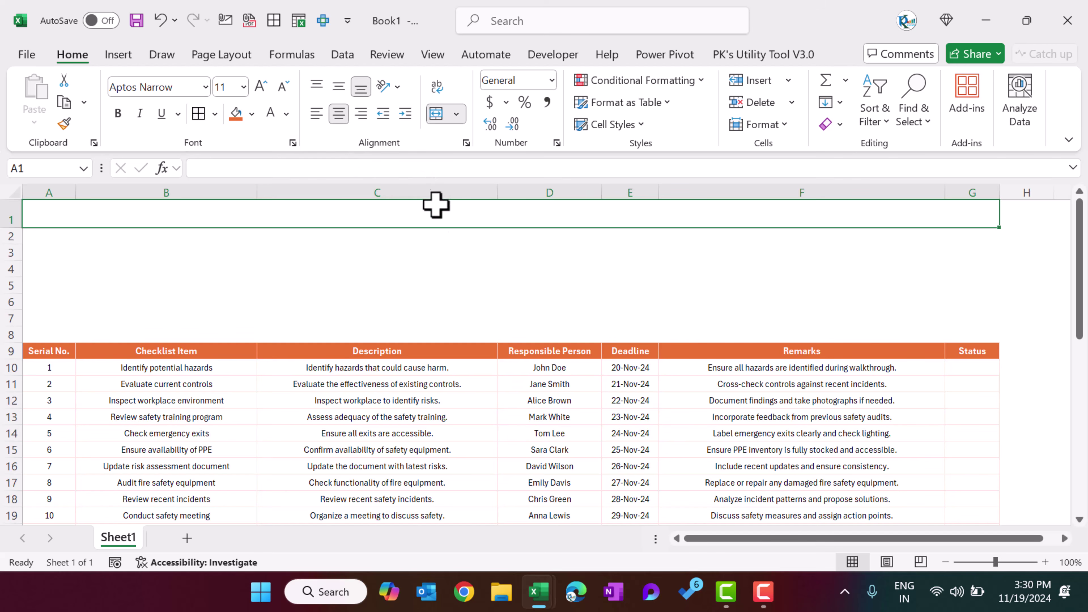
# - Fill merged cell A1 with a two-color horizontal gradient running from light orange at its upper edge to orange at its lower edge
pyautogui.hotkey('ctrl', '1')
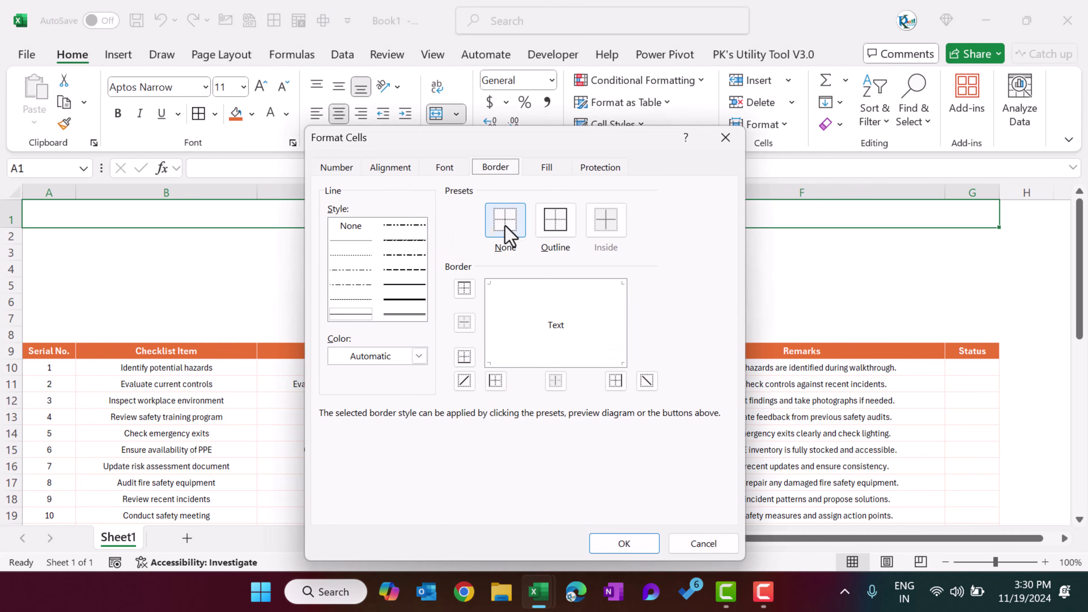
pyautogui.click(551, 170)
pyautogui.click(362, 354)
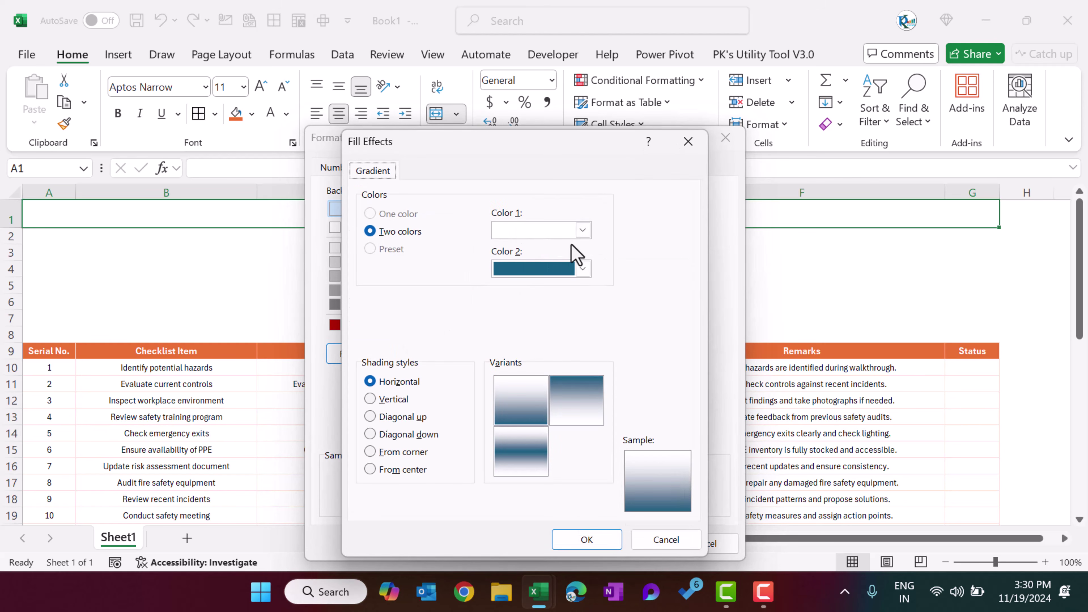
pyautogui.click(583, 231)
pyautogui.click(624, 277)
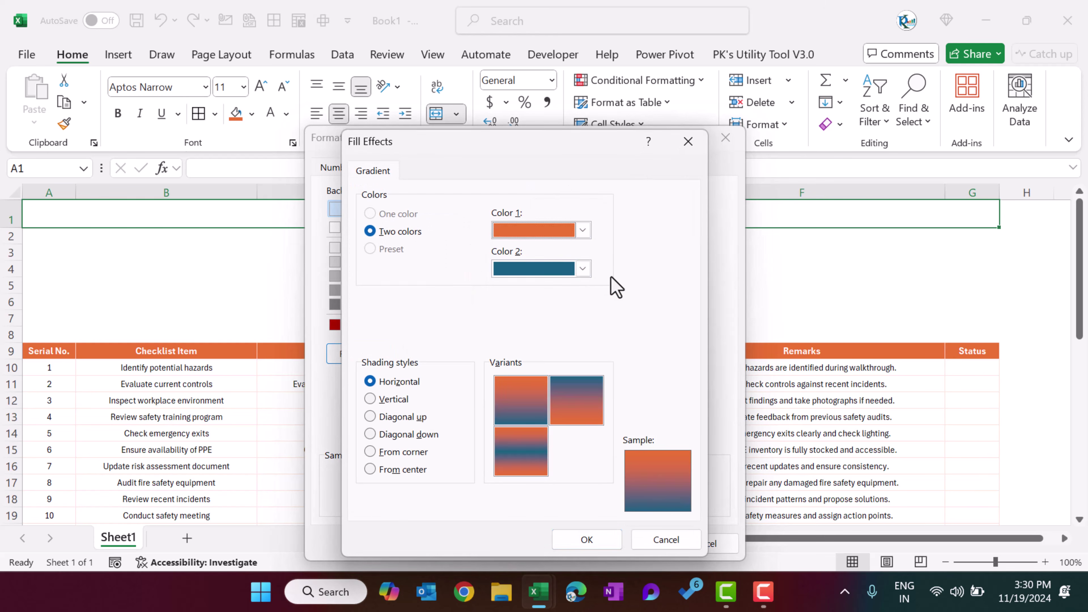
pyautogui.click(584, 269)
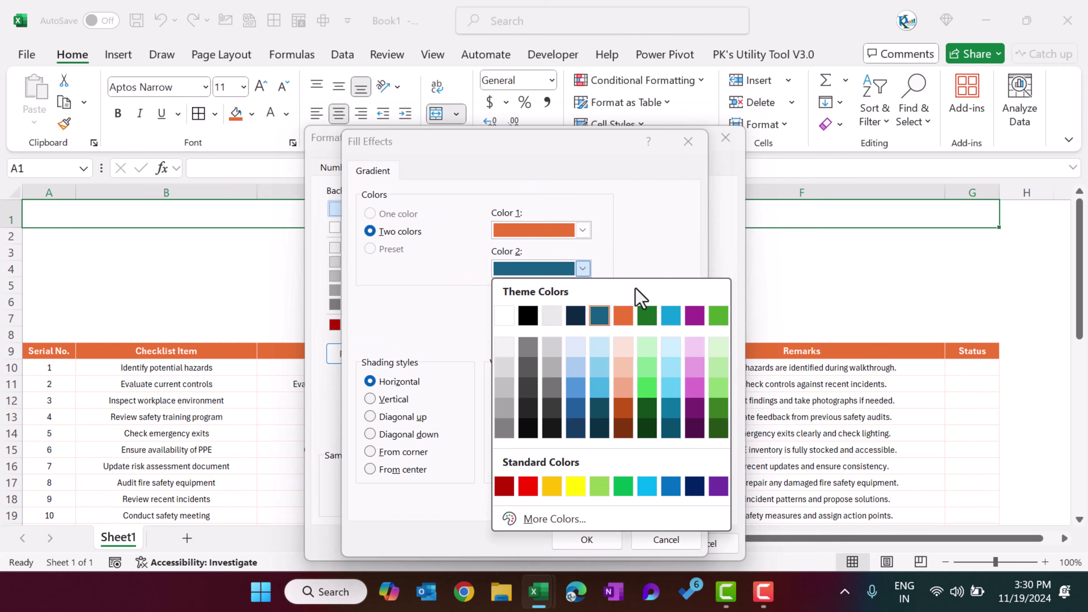
pyautogui.click(624, 367)
pyautogui.click(587, 422)
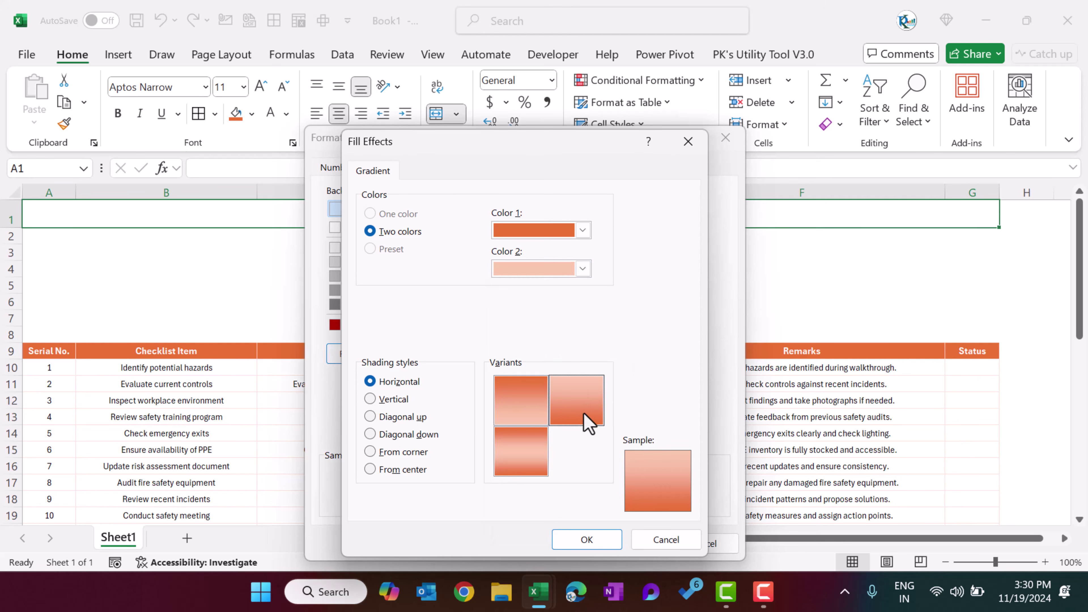
pyautogui.click(586, 541)
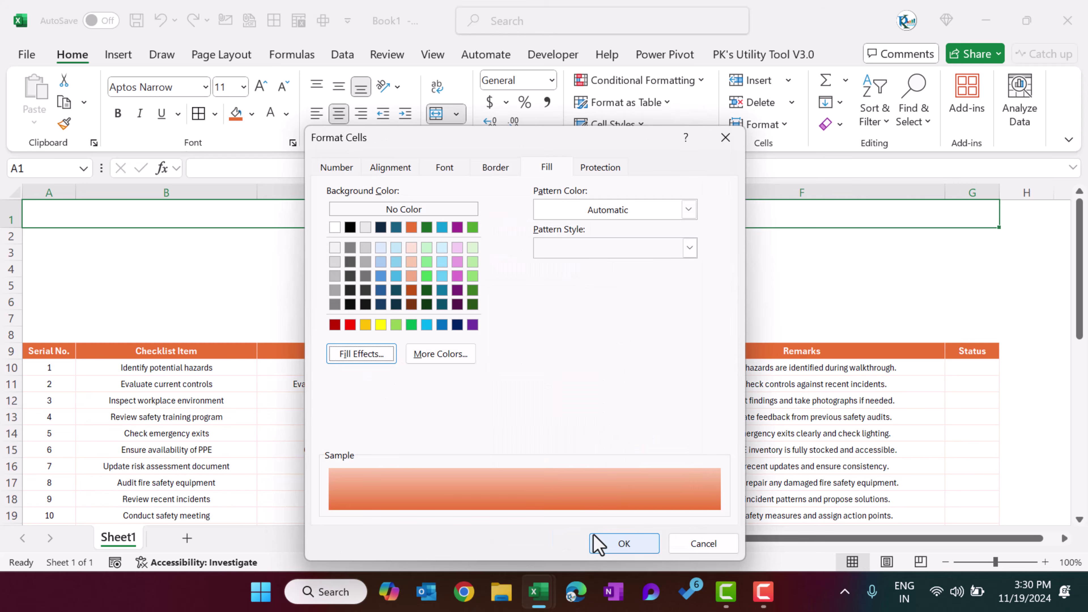
pyautogui.click(604, 546)
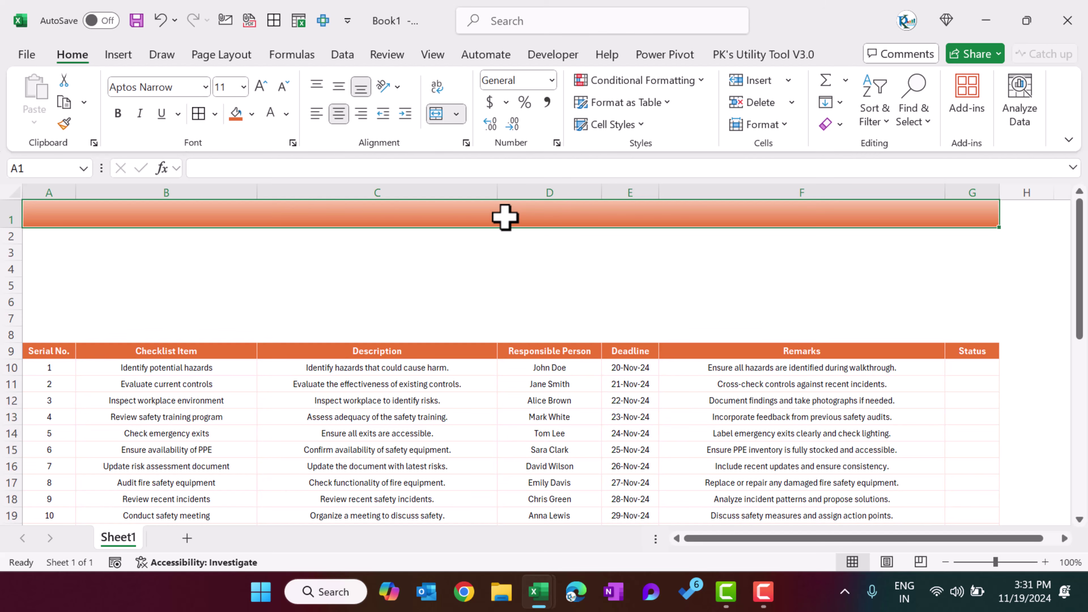
# - Enter the title "Checklist" in merged cell A1 and set its font to Arial Rounded MT Bold
pyautogui.write('Checklist')
pyautogui.press('Return')
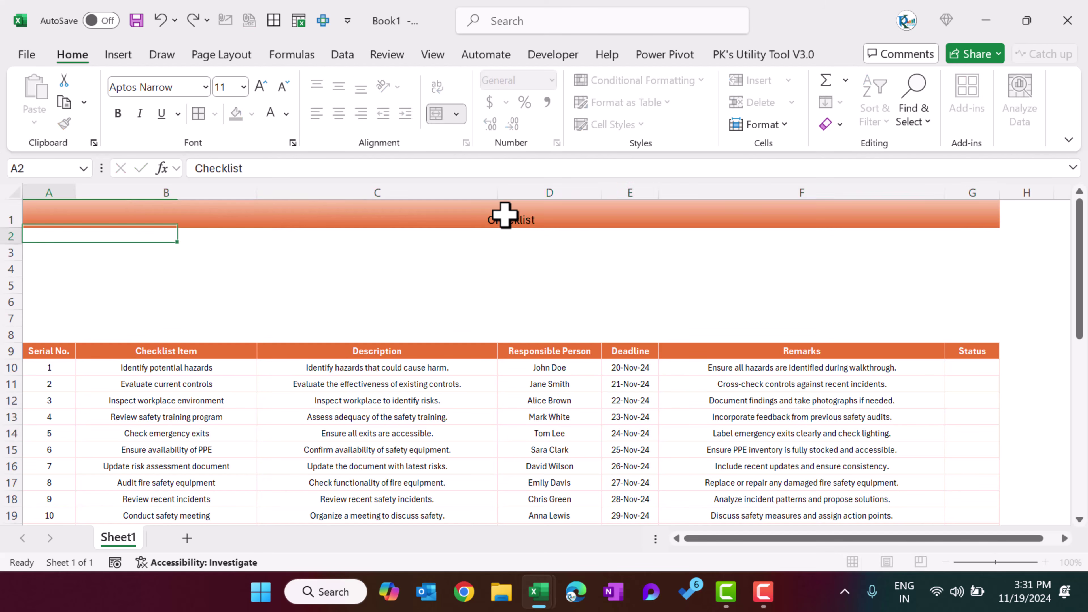
pyautogui.click(505, 214)
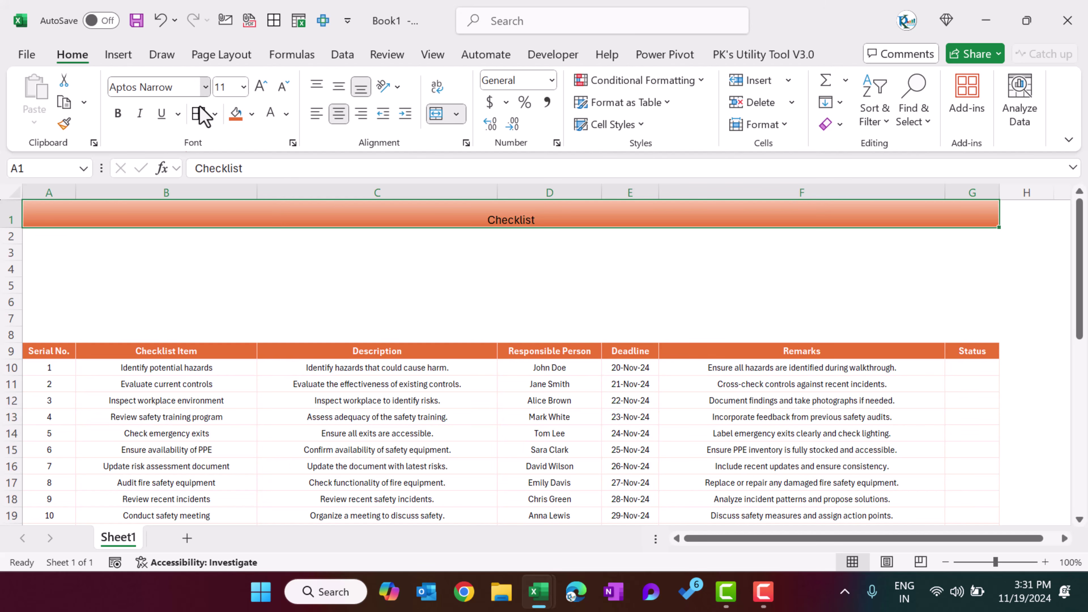
pyautogui.click(205, 87)
pyautogui.write('A')
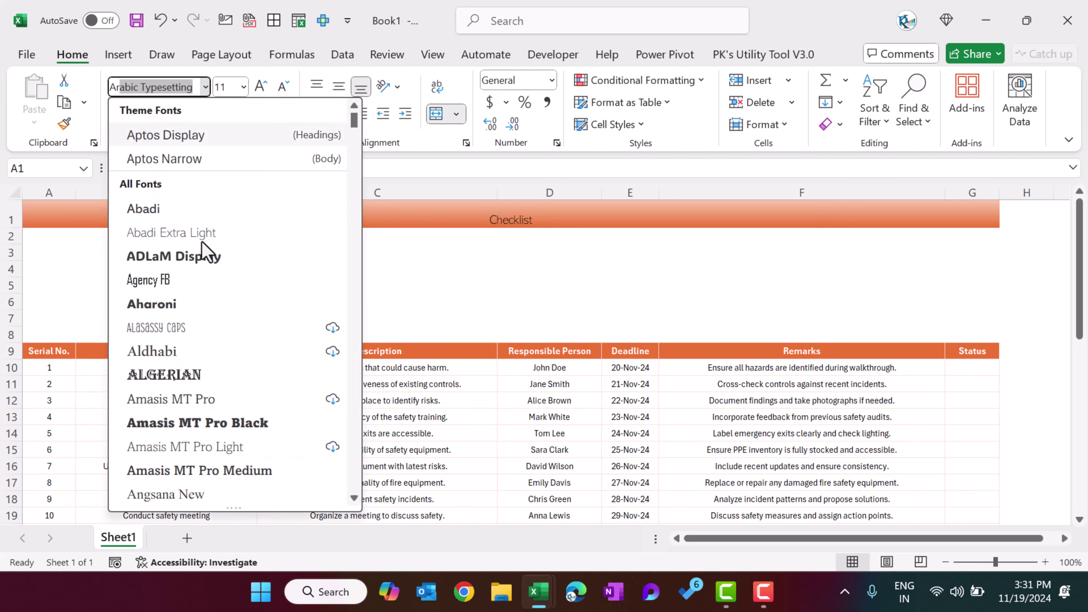
pyautogui.write('rial')
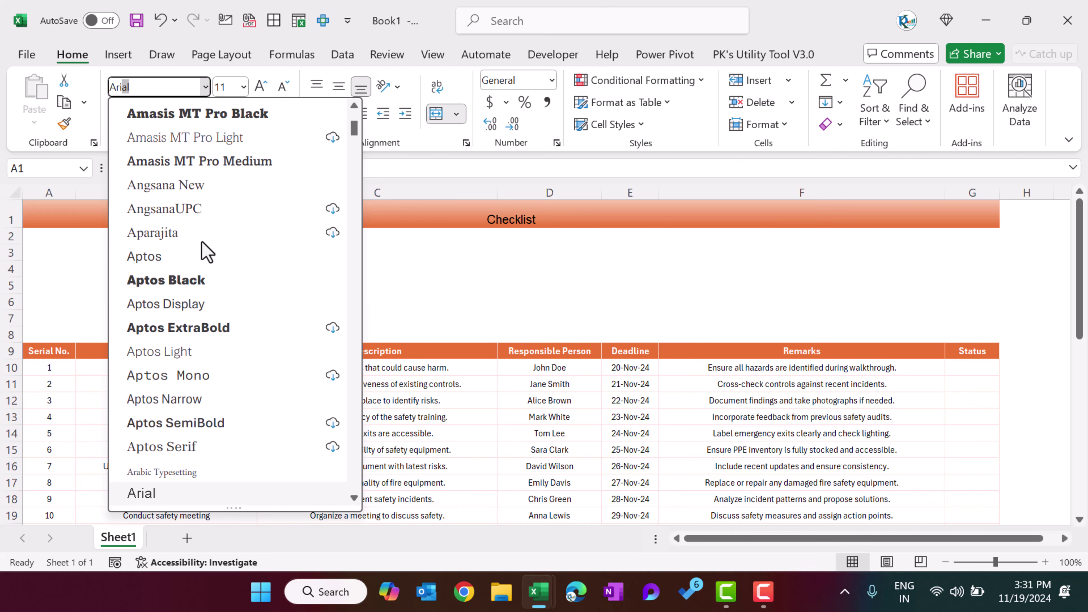
pyautogui.write(' Rounded MT B')
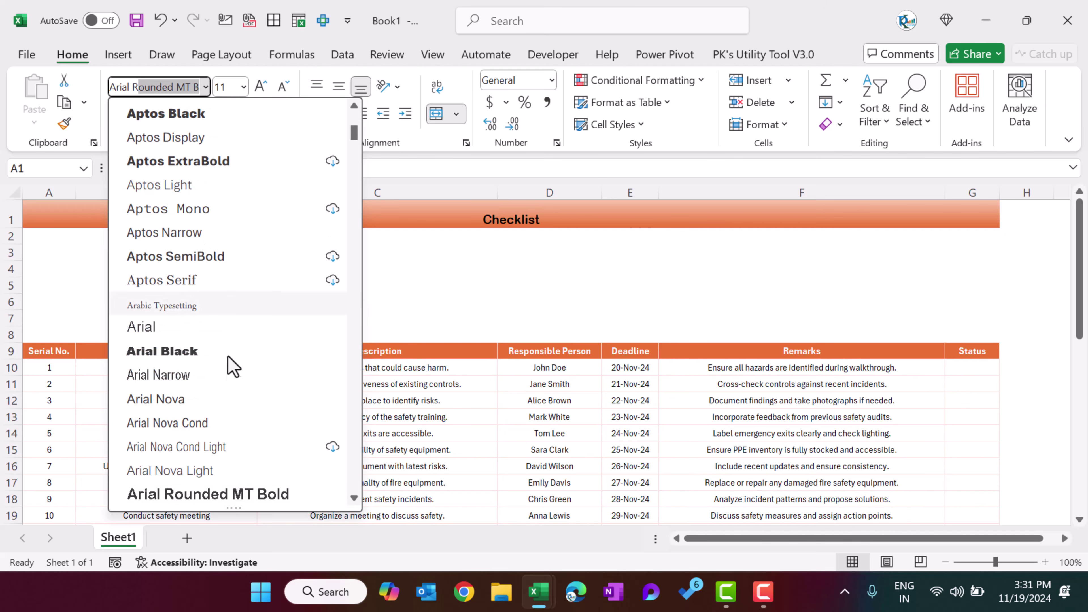
pyautogui.click(242, 497)
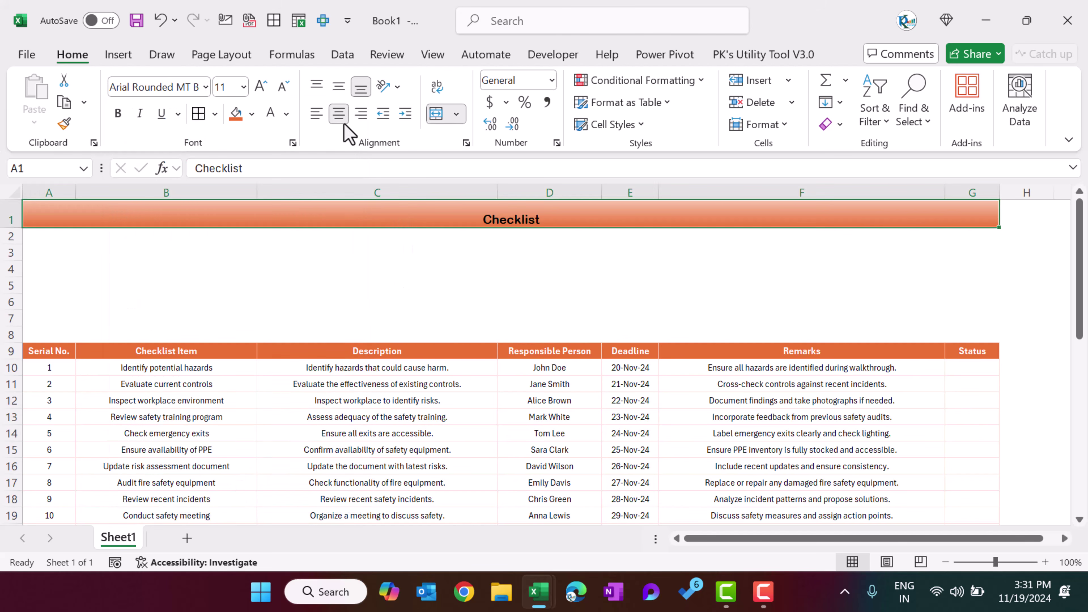
# - Center the title in A1 vertically and format its text in white at font size 20
pyautogui.click(339, 82)
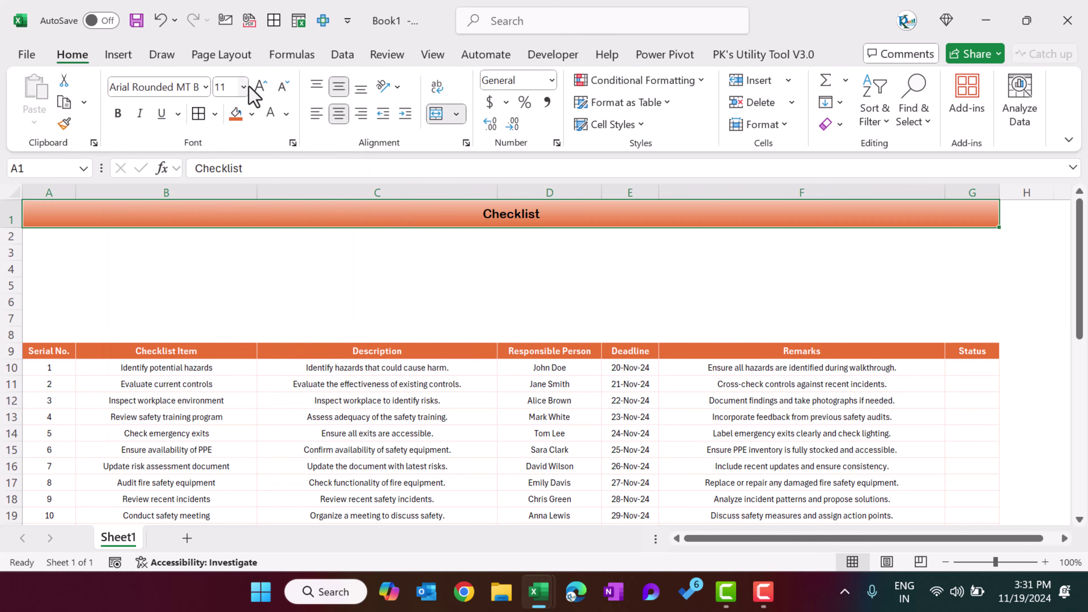
pyautogui.click(261, 88)
pyautogui.click(261, 88)
pyautogui.click(261, 88)
pyautogui.click(260, 88)
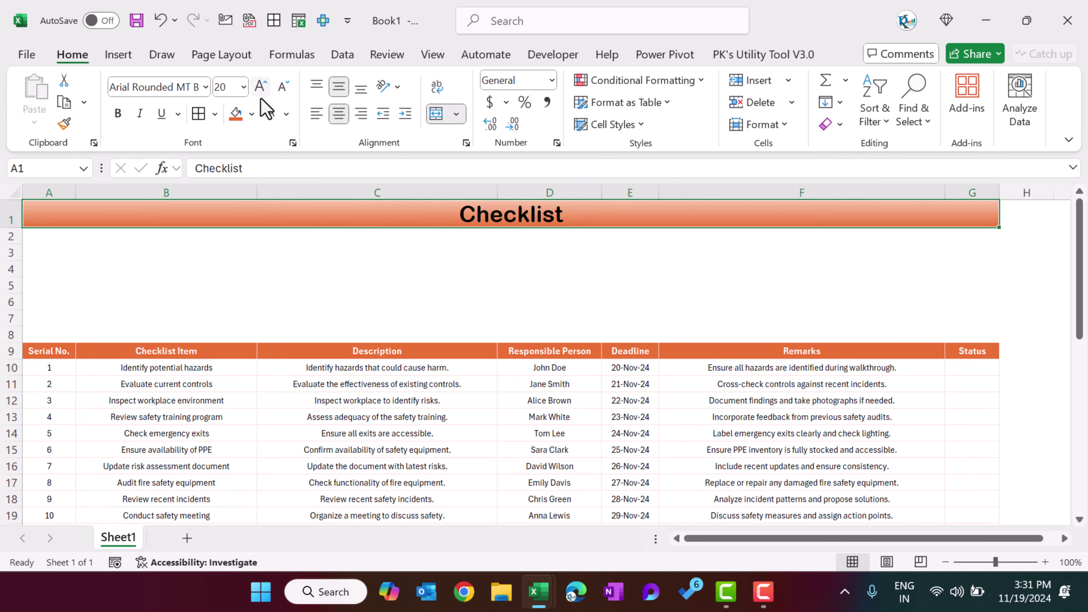
pyautogui.click(271, 113)
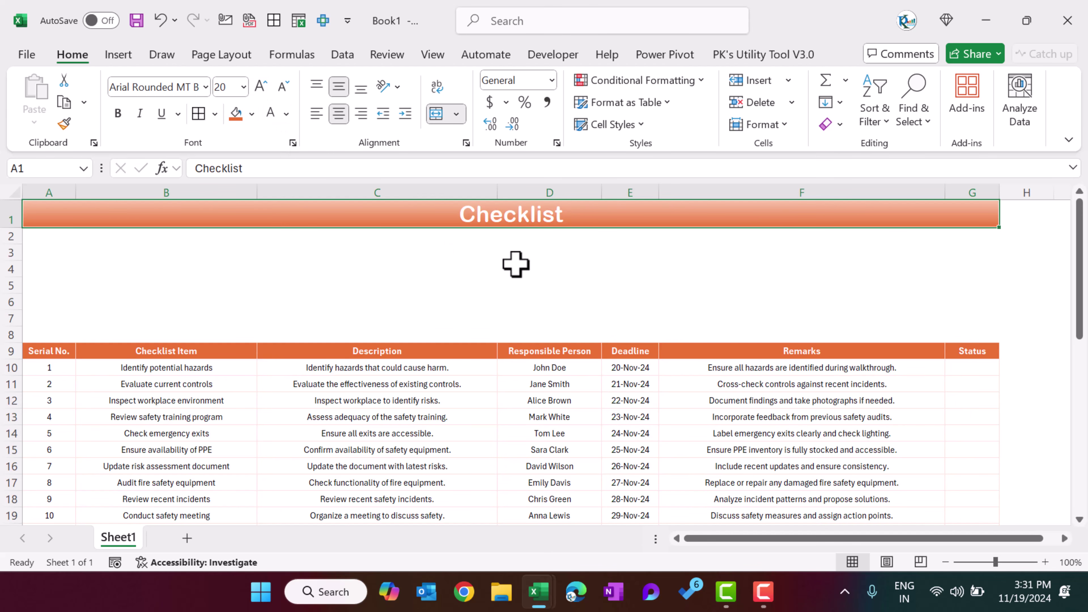
pyautogui.click(490, 268)
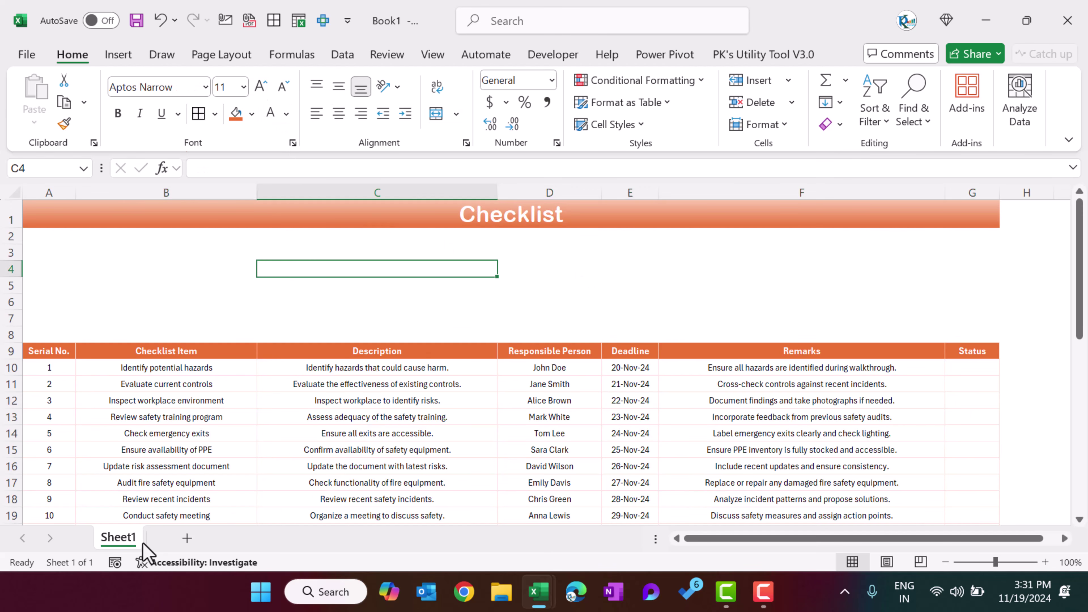
# - Add a new worksheet and name it Support
pyautogui.click(187, 539)
pyautogui.doubleClick(180, 545)
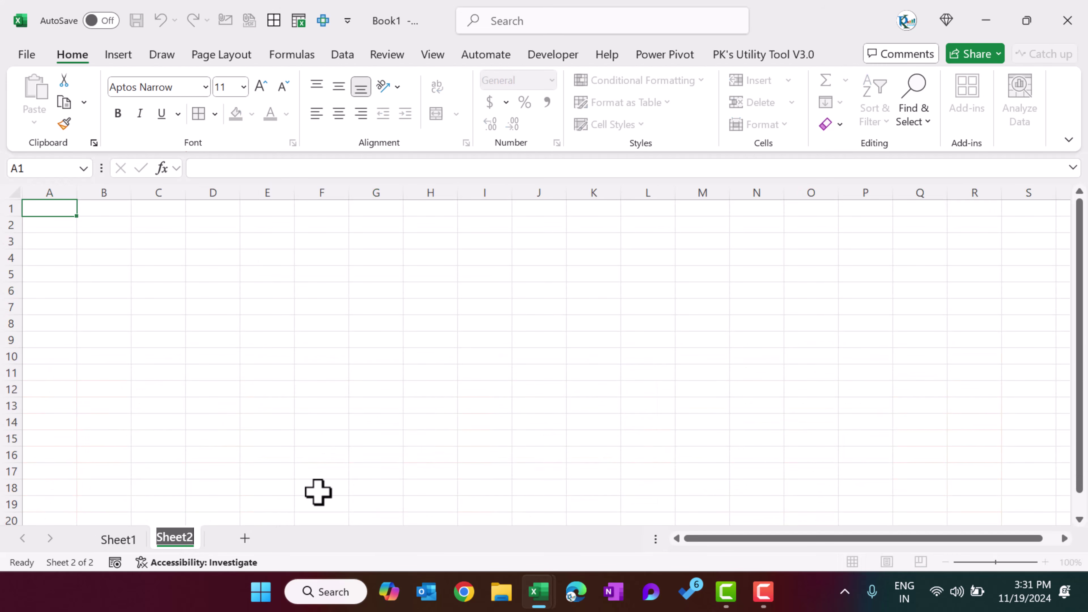
pyautogui.write('Suppor')
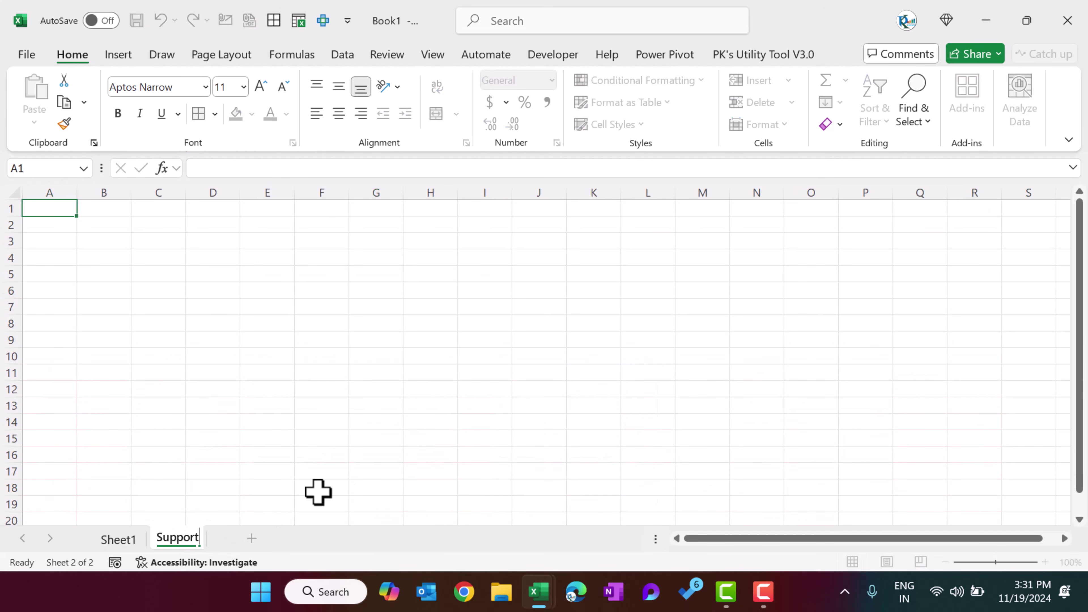
pyautogui.write('t')
pyautogui.press('Return')
# - Add another worksheet after Support and name it List
pyautogui.click(252, 538)
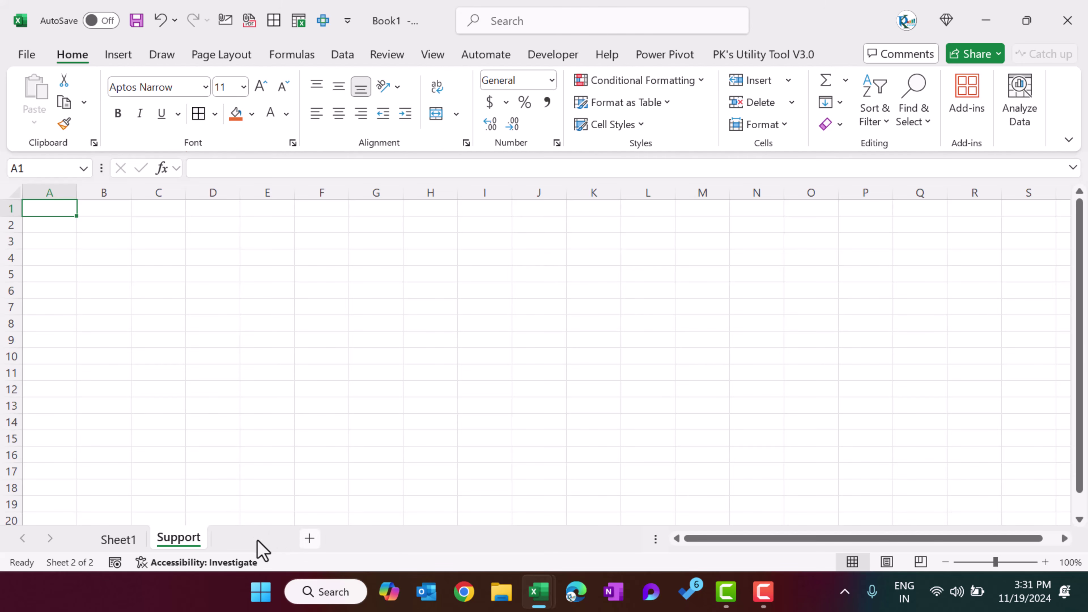
pyautogui.doubleClick(256, 543)
pyautogui.write('List')
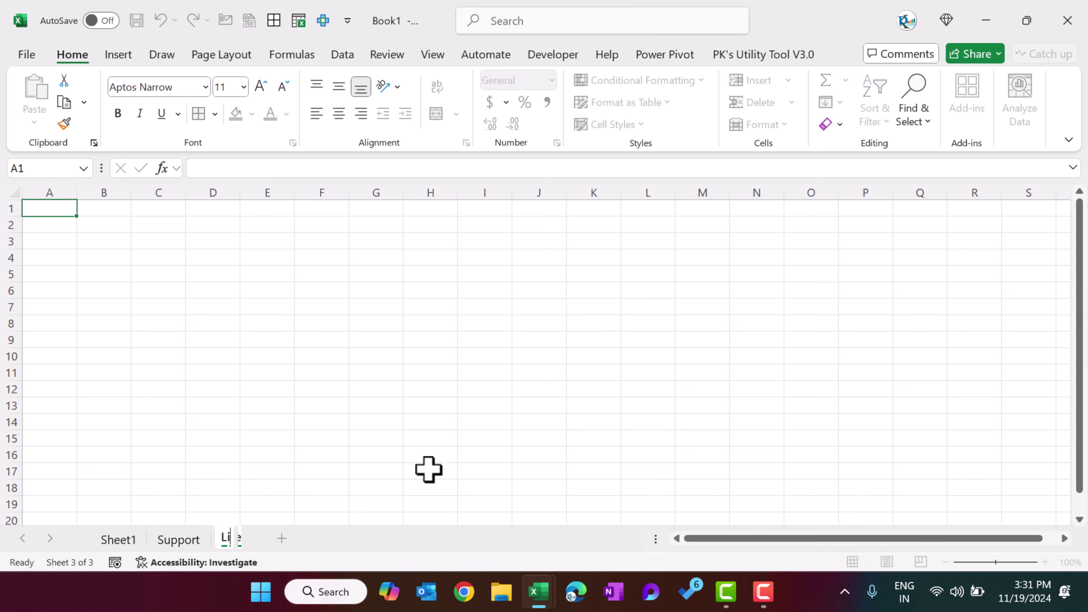
pyautogui.press('Return')
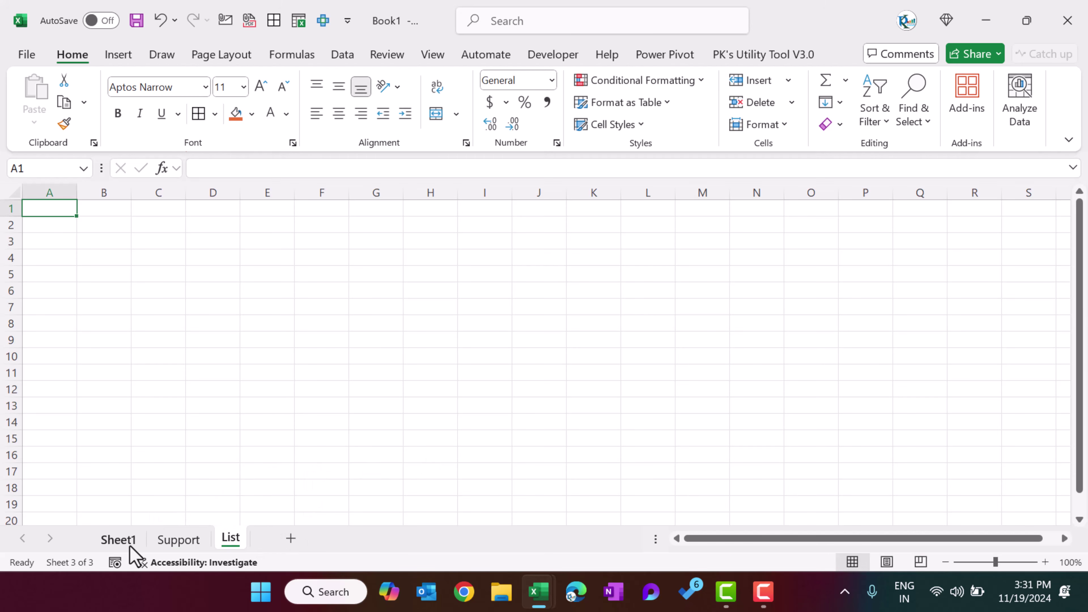
# - Rename Sheet1, which holds the checklist table, as Checklist
pyautogui.doubleClick(120, 538)
pyautogui.write('Checklist')
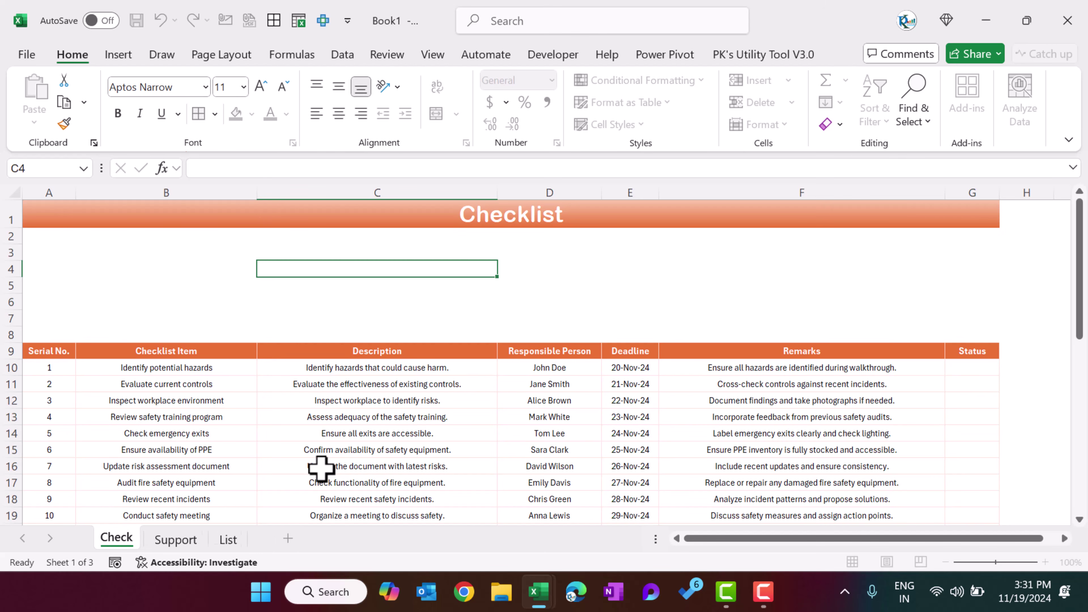
pyautogui.press('Return')
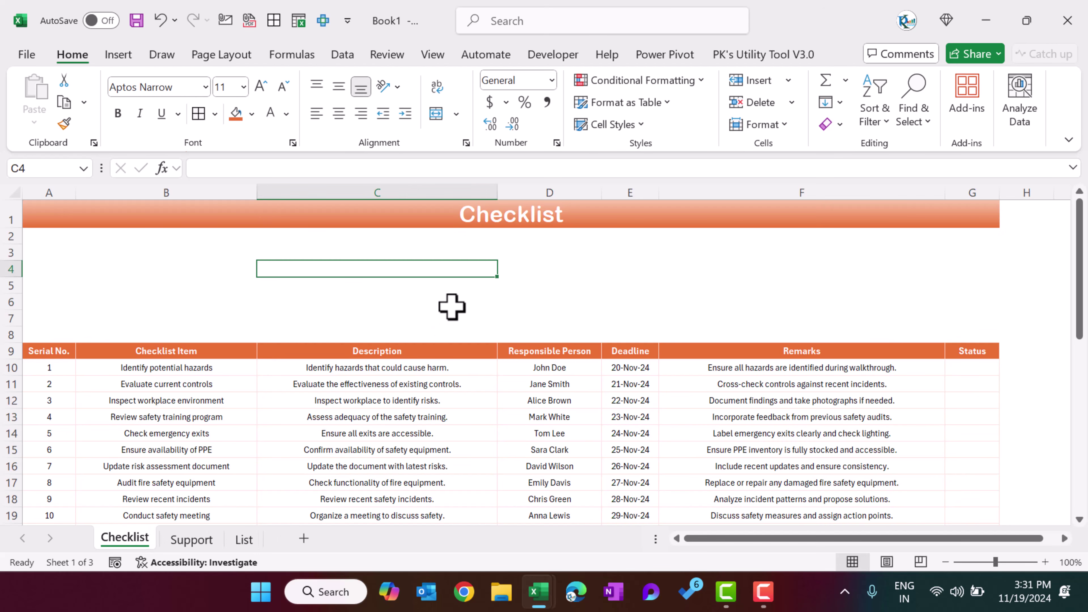
pyautogui.click(608, 254)
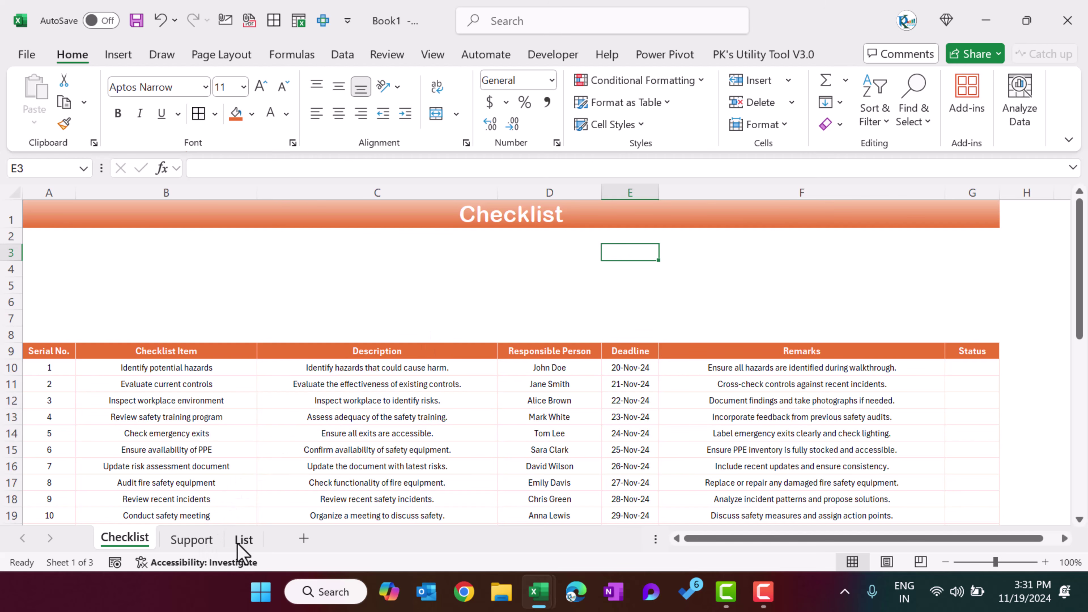
# - Enter Yes in A1 and No in A2 of the Support sheet
pyautogui.click(215, 542)
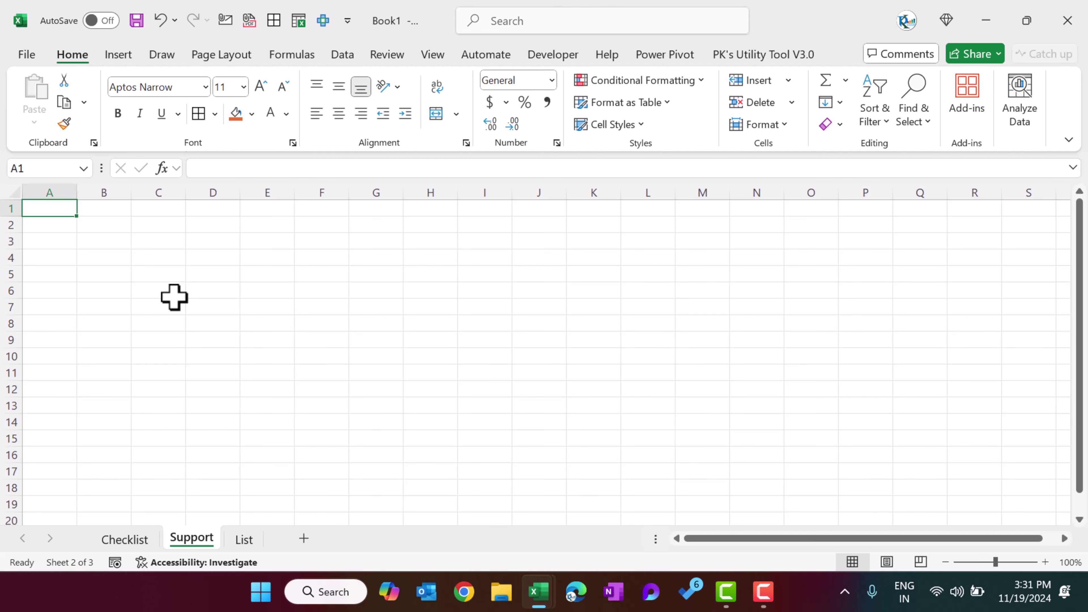
pyautogui.write('Yes')
pyautogui.press('Return')
pyautogui.write('No')
pyautogui.press('Return')
# - Create the check mark symbol beside Yes by entering =UNICHAR(10004) in B1
pyautogui.press('Up')
pyautogui.press('Up')
pyautogui.press('Right')
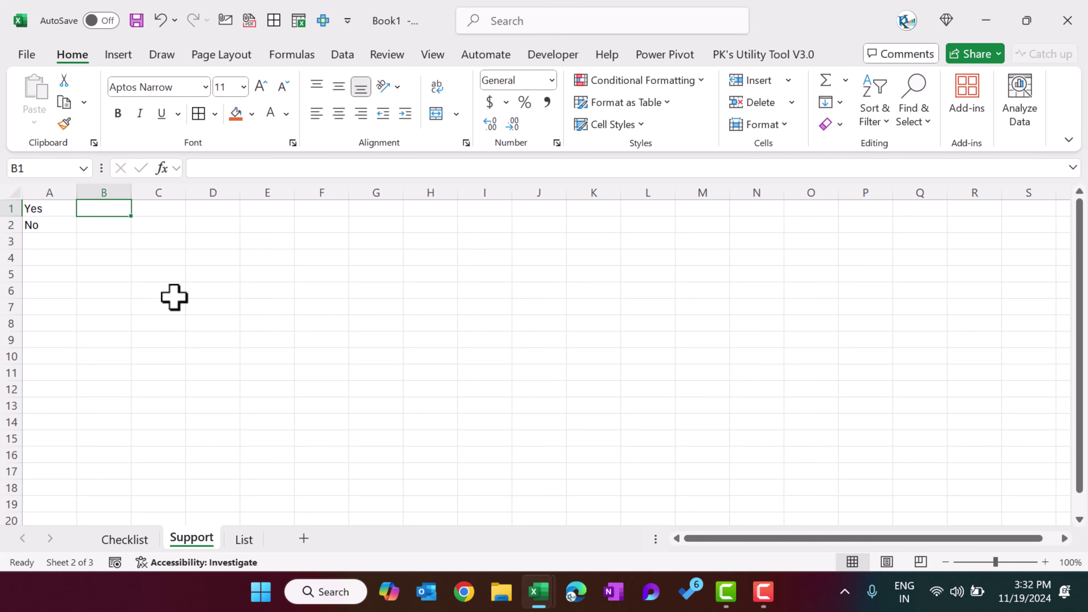
pyautogui.write('=un')
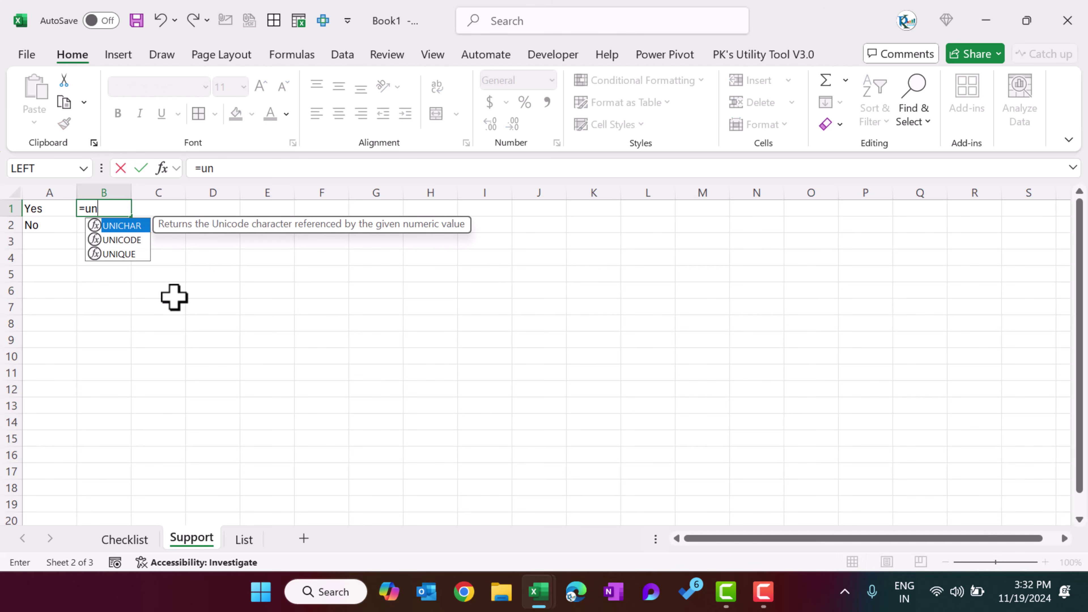
pyautogui.write('c')
pyautogui.press('BackSpace')
pyautogui.write('i')
pyautogui.press('Tab')
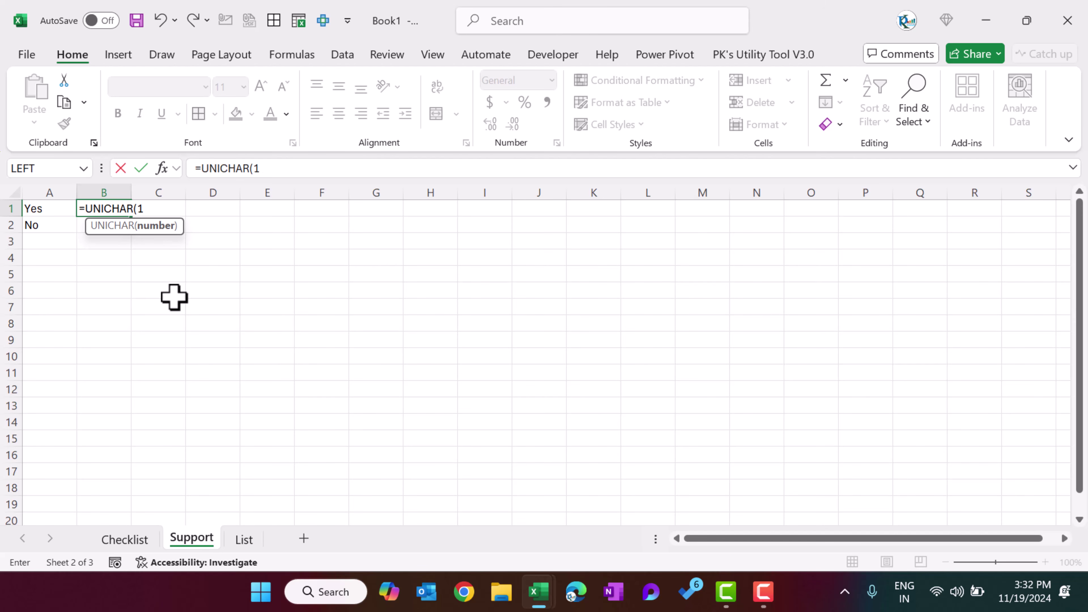
pyautogui.write(')')
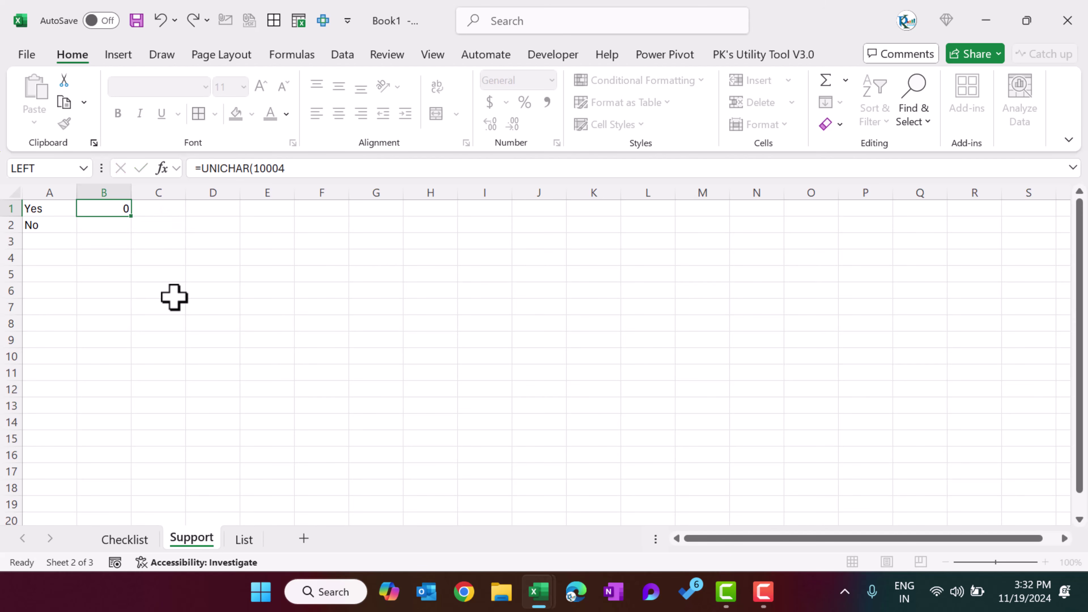
pyautogui.press('Return')
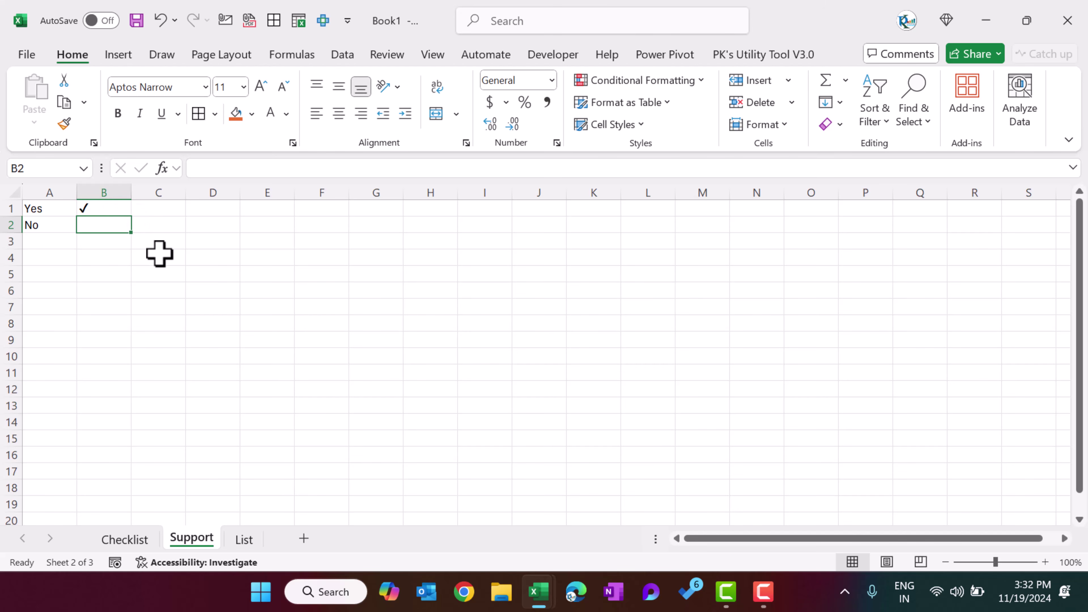
# - Create the cross symbol beside No by entering =UNICHAR(10008) in B2
pyautogui.write('=uni')
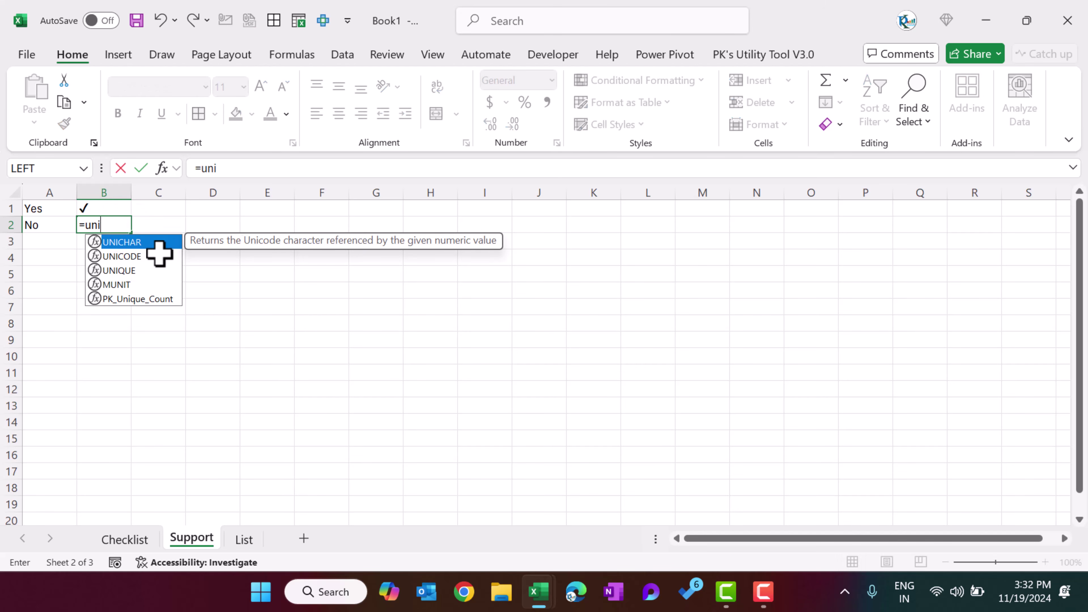
pyautogui.write('1000')
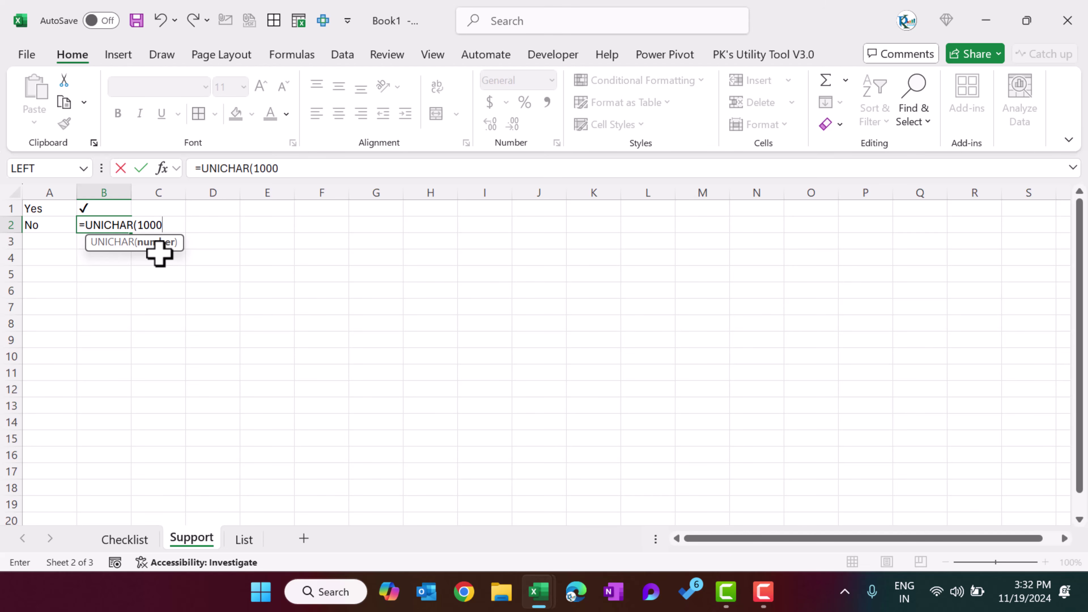
pyautogui.write('8)')
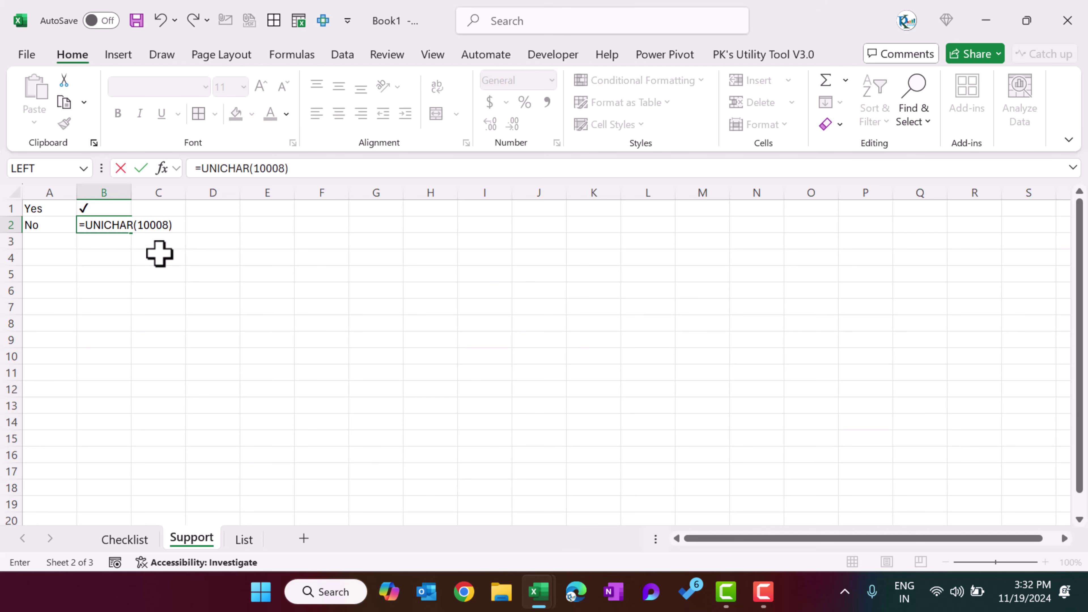
pyautogui.press('Return')
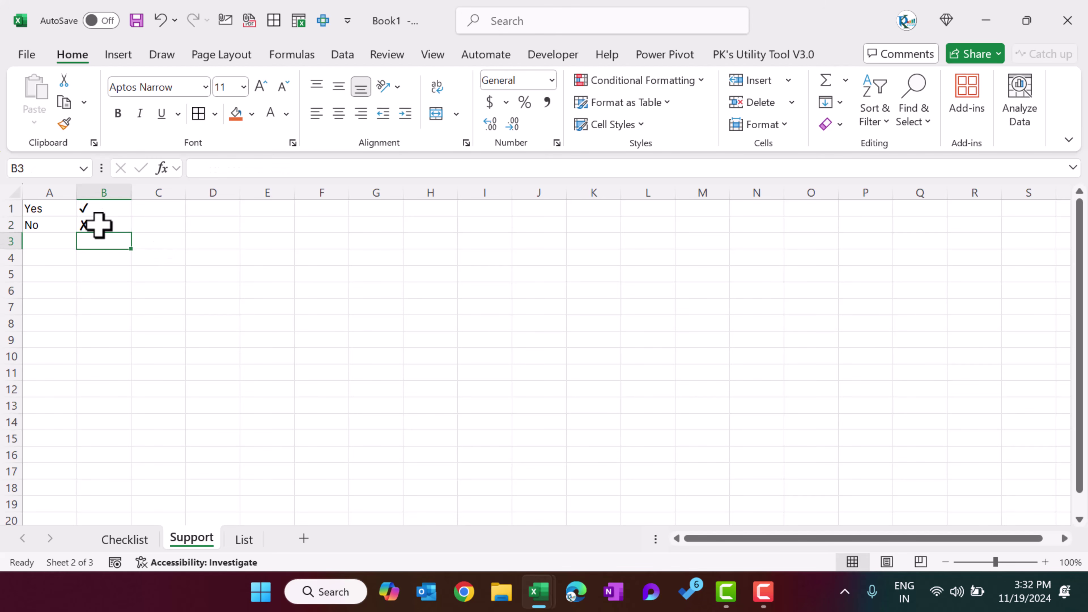
# - Set up List-type data validation for the Status cells G10:G41 on the Checklist sheet
pyautogui.click(134, 542)
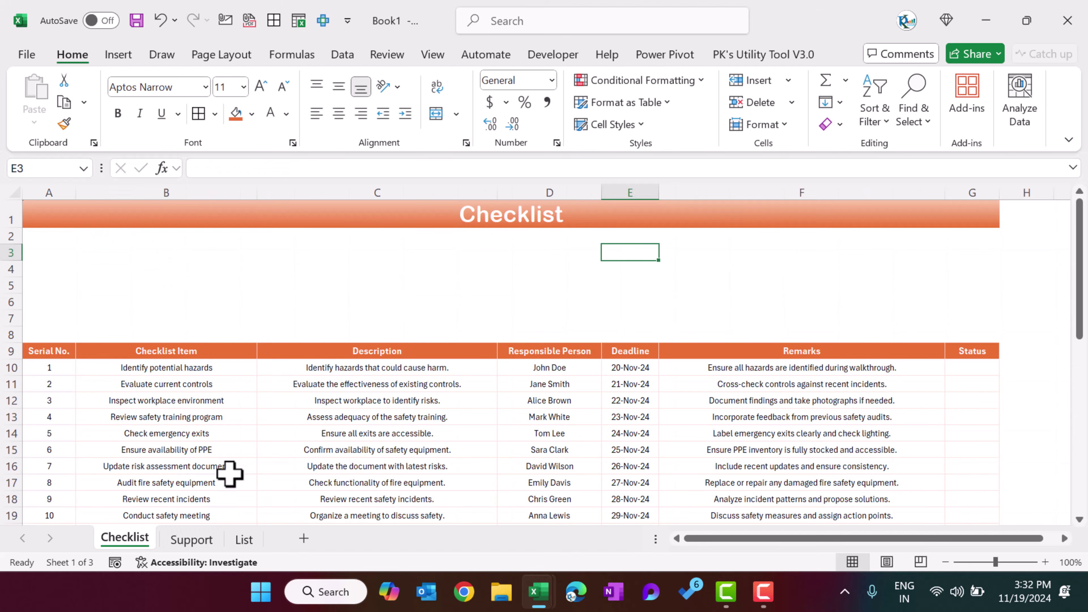
pyautogui.click(969, 369)
pyautogui.scroll(-5, 967, 372)
pyautogui.moveTo(969, 372); pyautogui.dragTo(979, 461)
pyautogui.scroll(6, 933, 452)
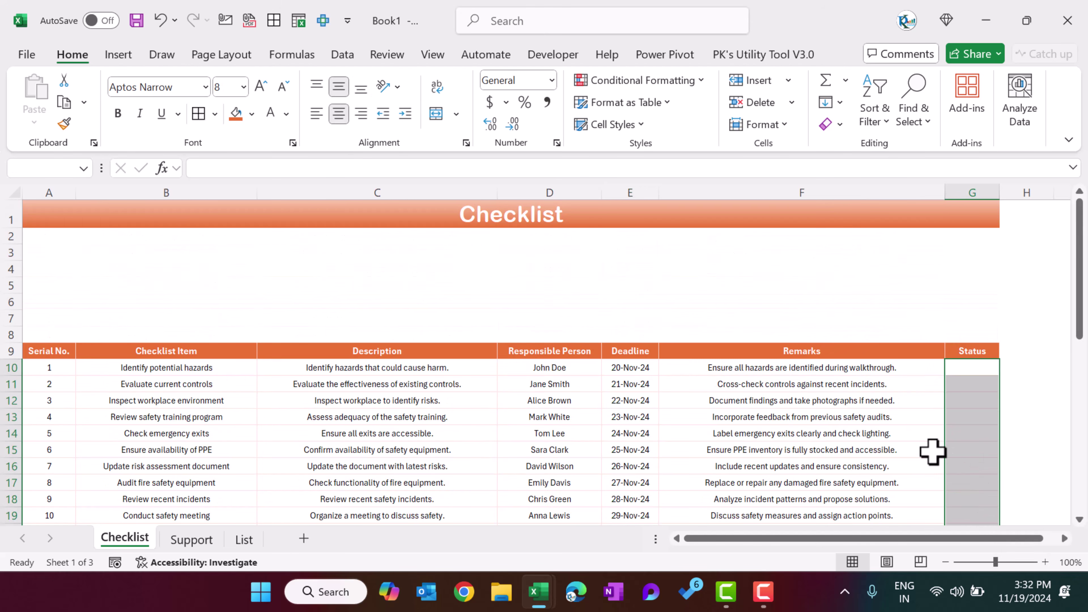
pyautogui.hotkey('alt', 'd')
pyautogui.press('l')
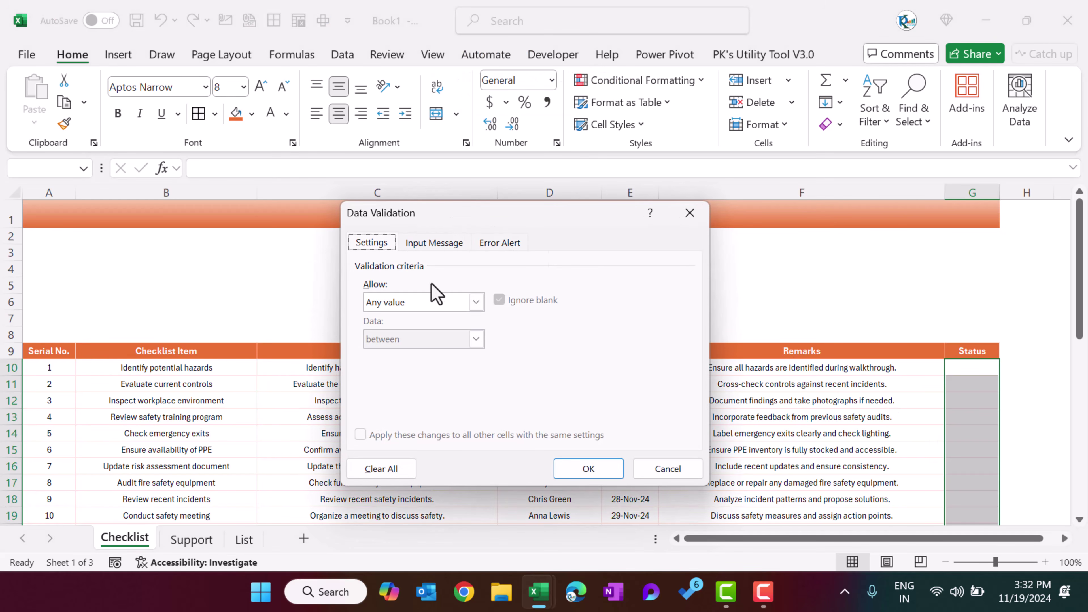
pyautogui.click(437, 302)
pyautogui.click(405, 353)
# - Set the validation list's source to the symbols in =Support!$B$1:$B$2 and apply it to the Status cells
pyautogui.click(402, 375)
pyautogui.click(243, 539)
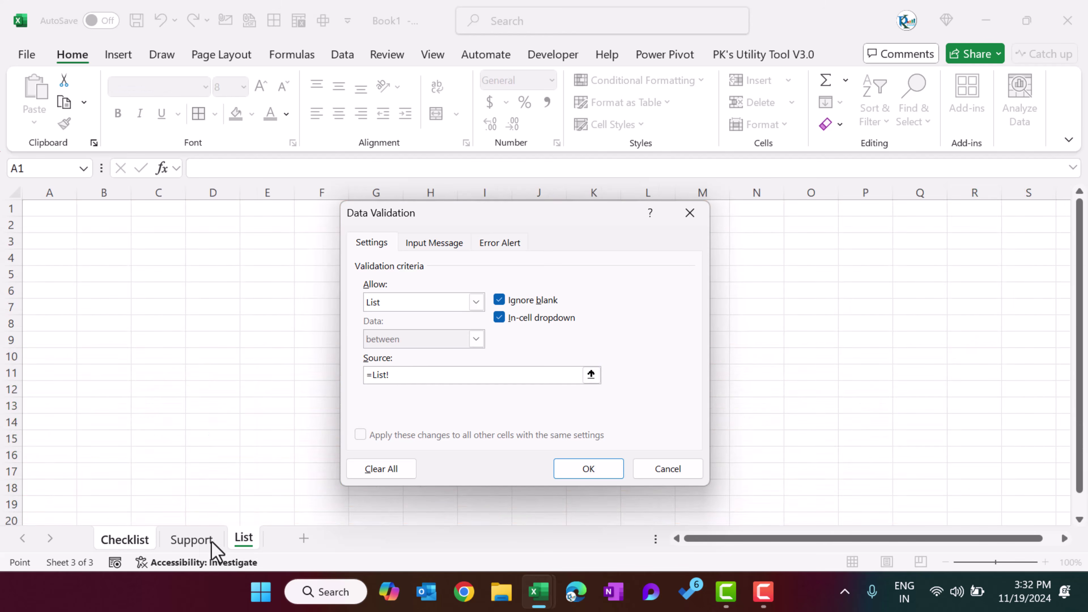
pyautogui.click(185, 540)
pyautogui.click(191, 541)
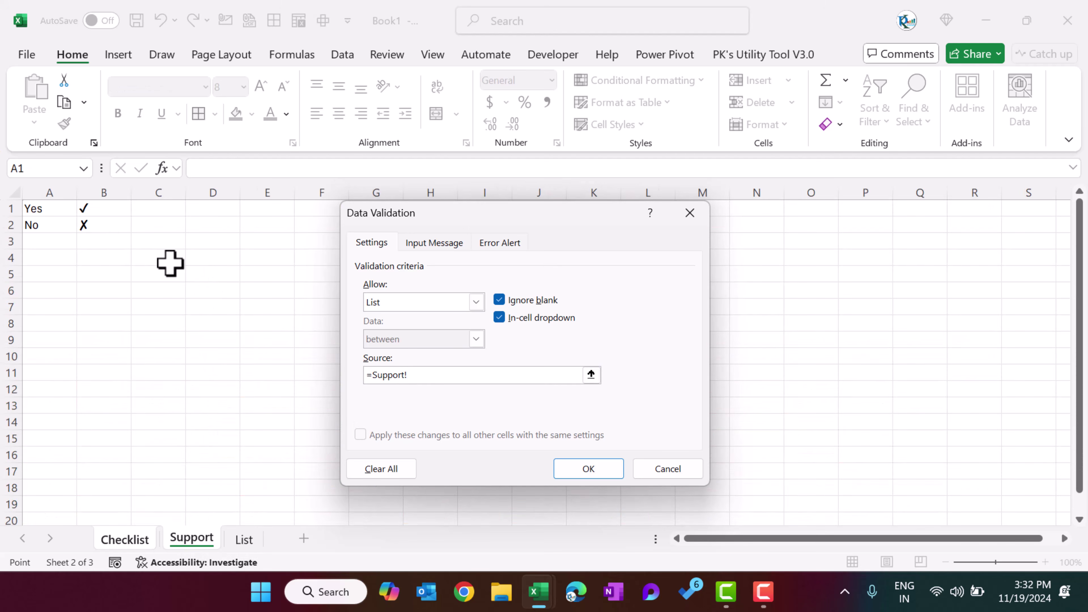
pyautogui.moveTo(102, 210); pyautogui.dragTo(105, 223)
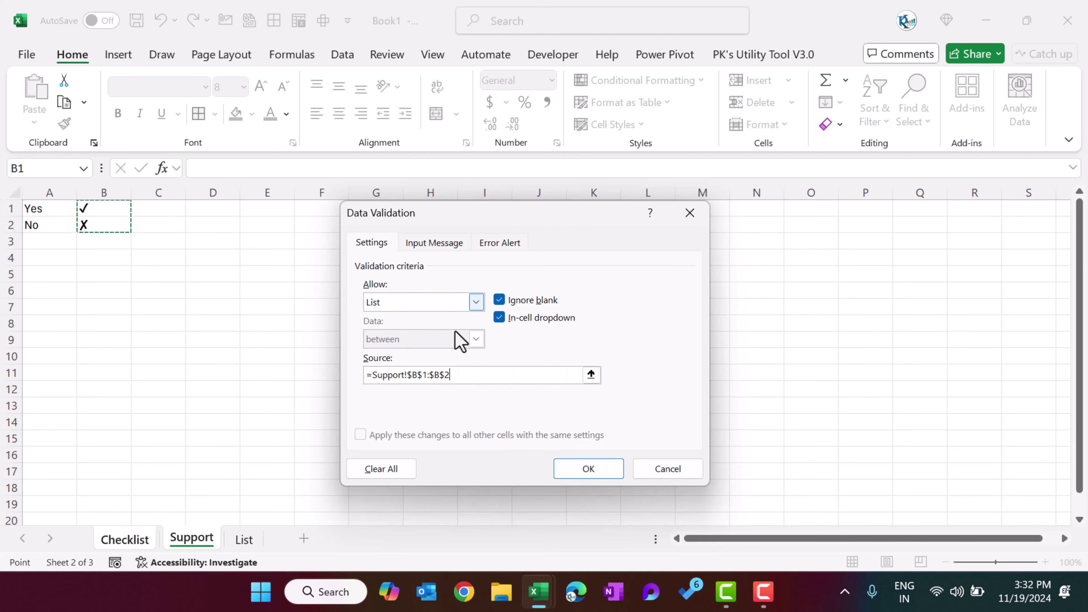
pyautogui.click(581, 471)
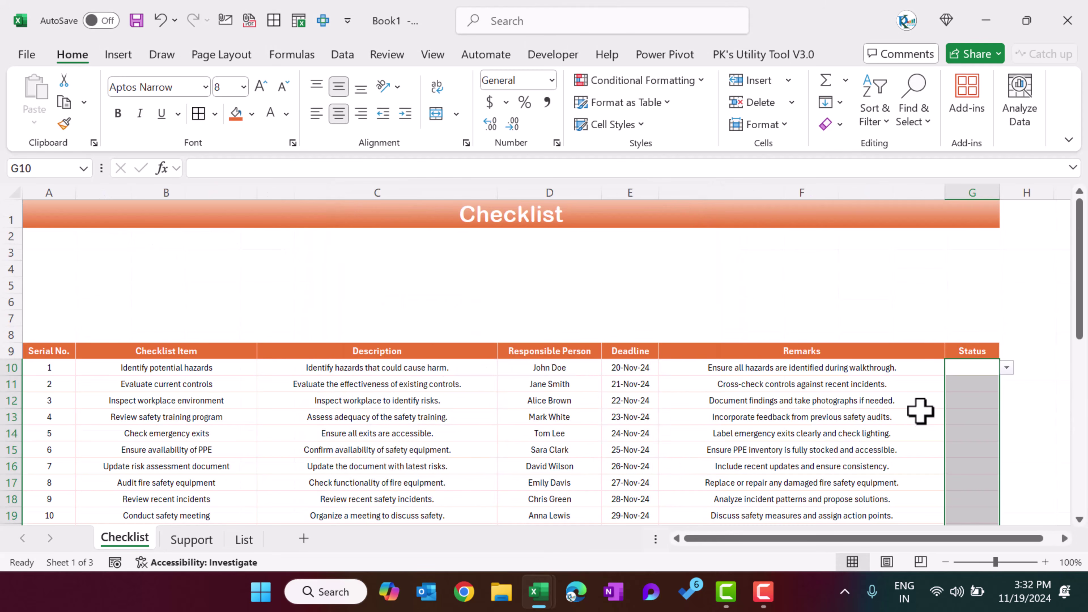
# - Try the status dropdown in G10 by choosing the check mark, and then leave the cell set to the cross
pyautogui.click(921, 414)
pyautogui.click(972, 369)
pyautogui.click(1007, 368)
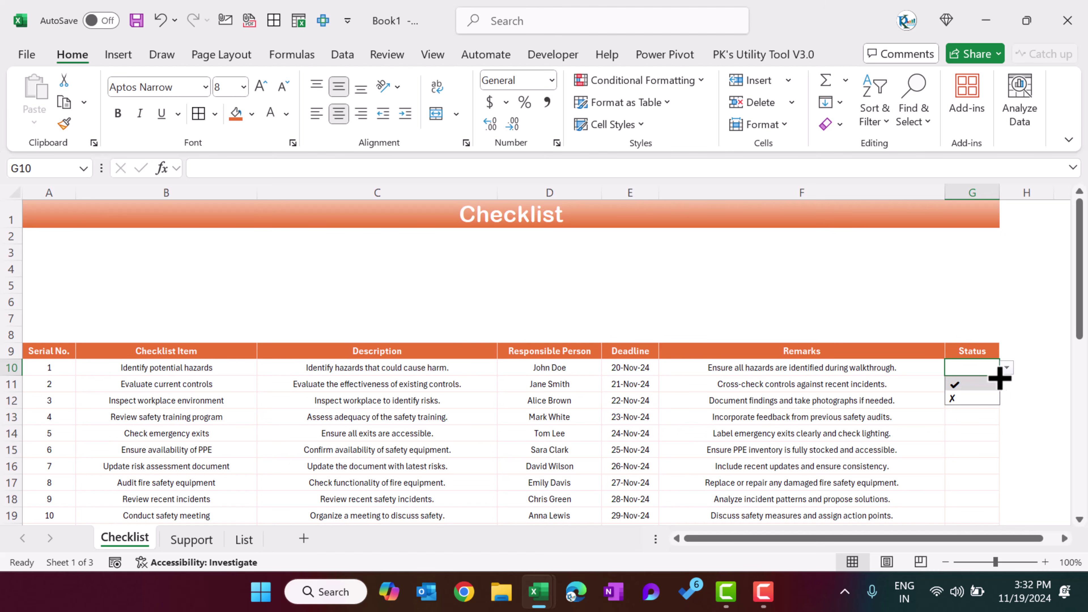
pyautogui.click(971, 383)
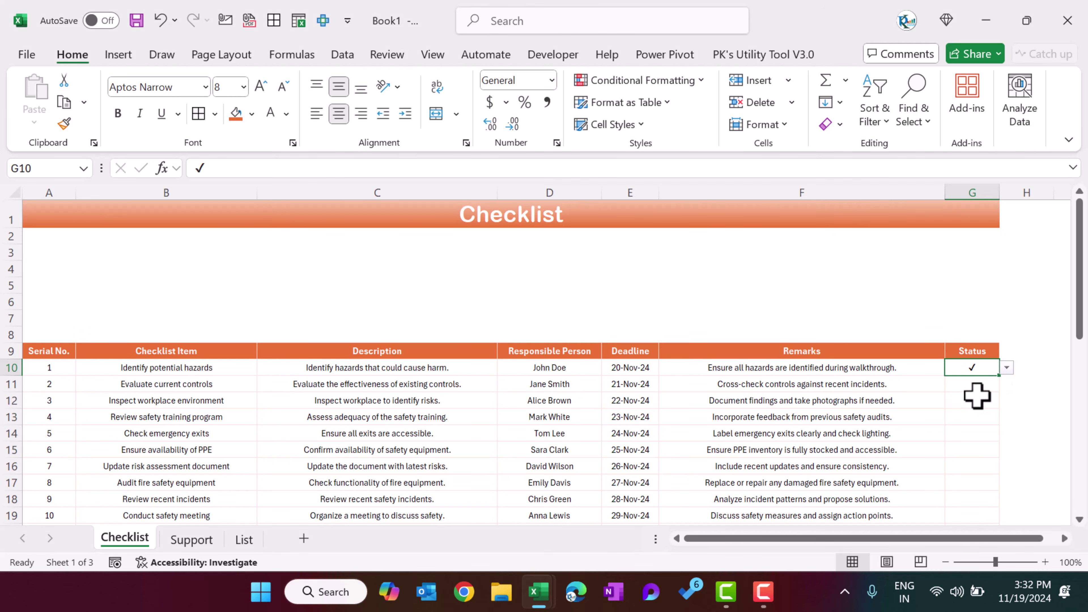
pyautogui.click(1006, 368)
pyautogui.click(974, 400)
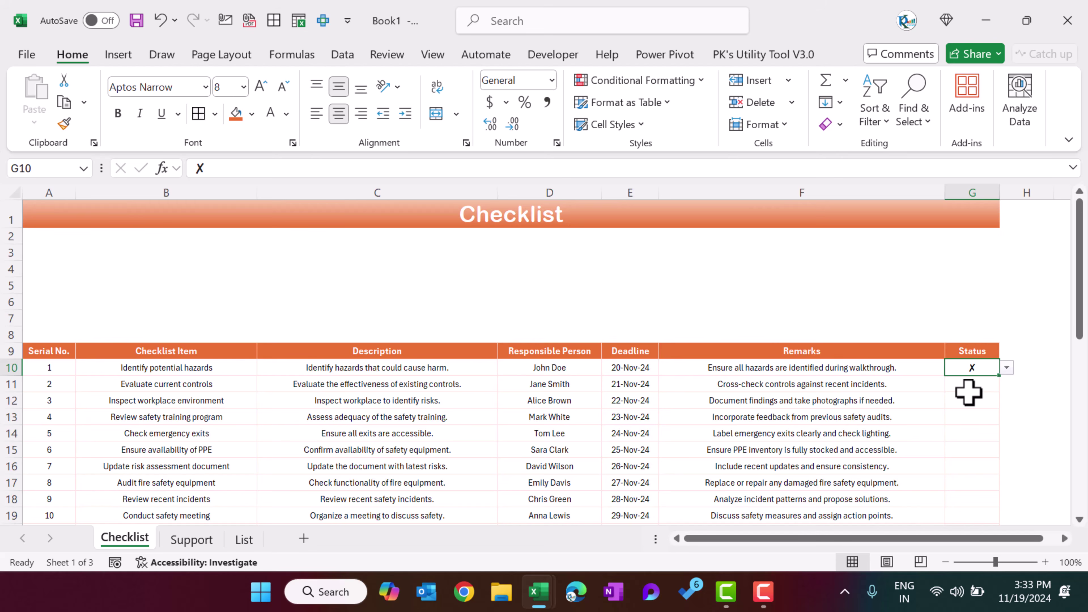
# - Start a new conditional formatting rule for the Status cells G10:G41
pyautogui.scroll(-8, 969, 392)
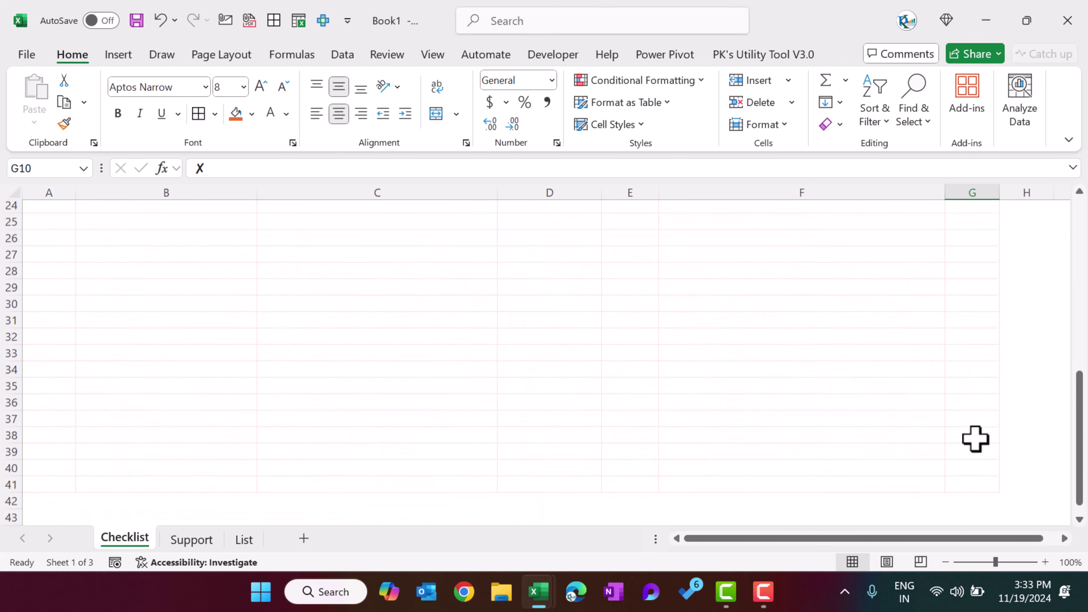
pyautogui.keyDown('shift'); pyautogui.click(977, 480); pyautogui.keyUp('shift')
pyautogui.scroll(4, 974, 454)
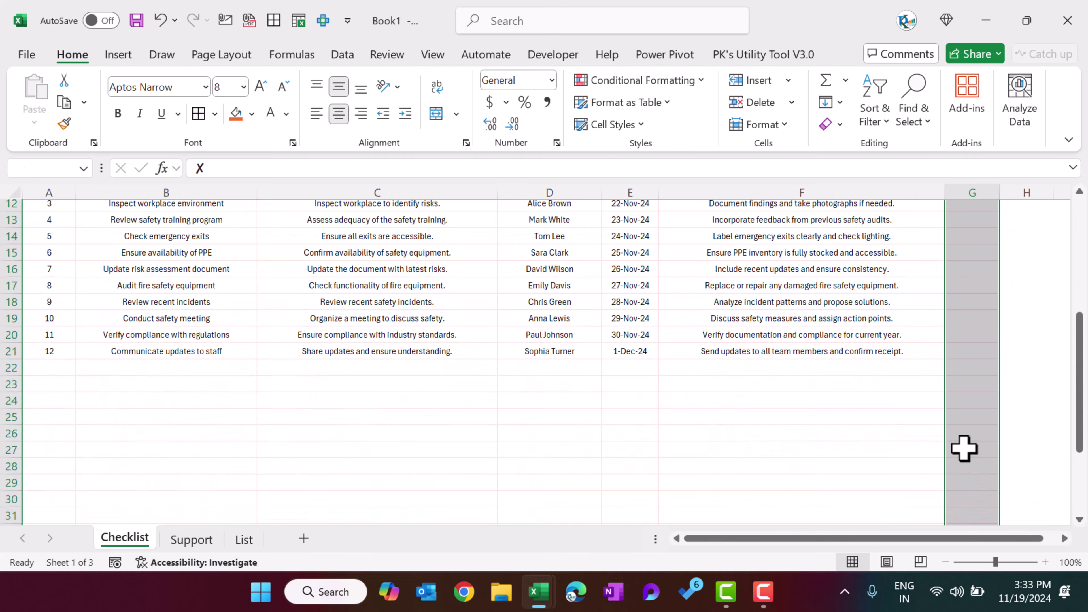
pyautogui.scroll(4, 964, 449)
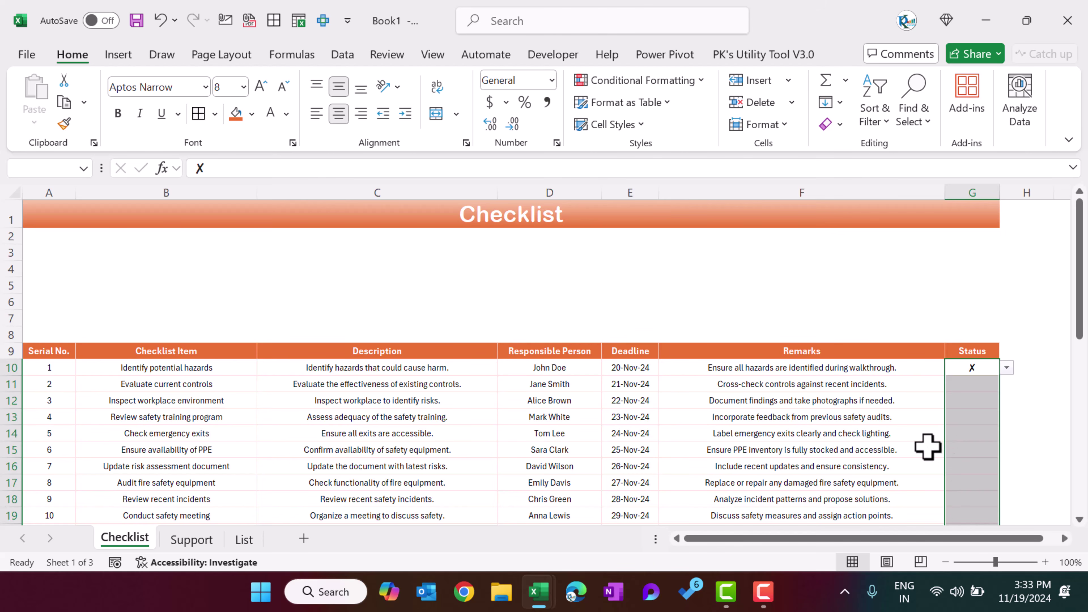
pyautogui.hotkey('alt', 'h')
pyautogui.press('l')
pyautogui.press('r')
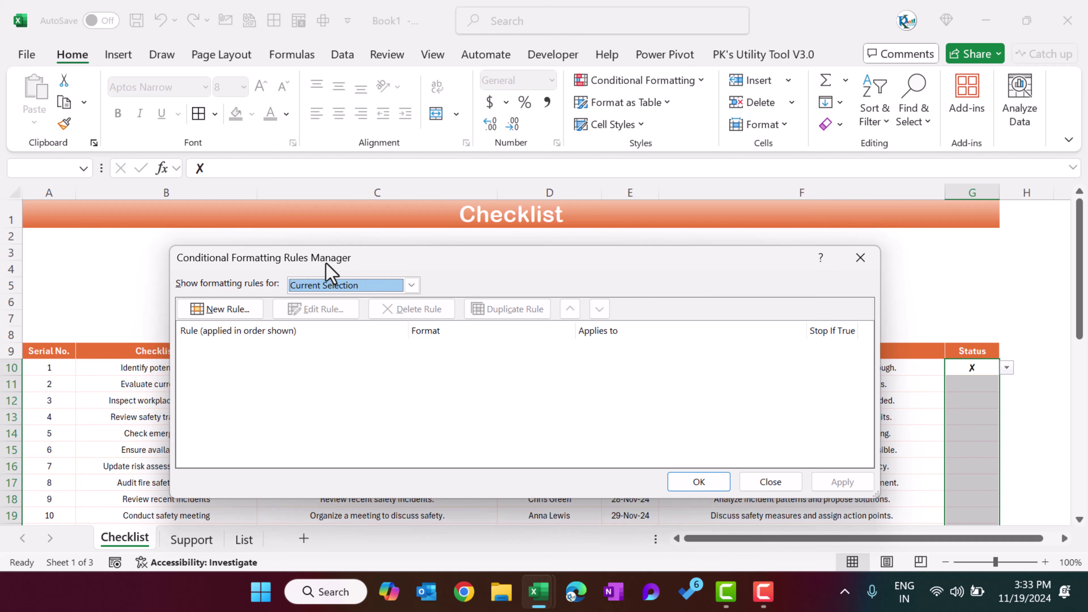
pyautogui.click(244, 309)
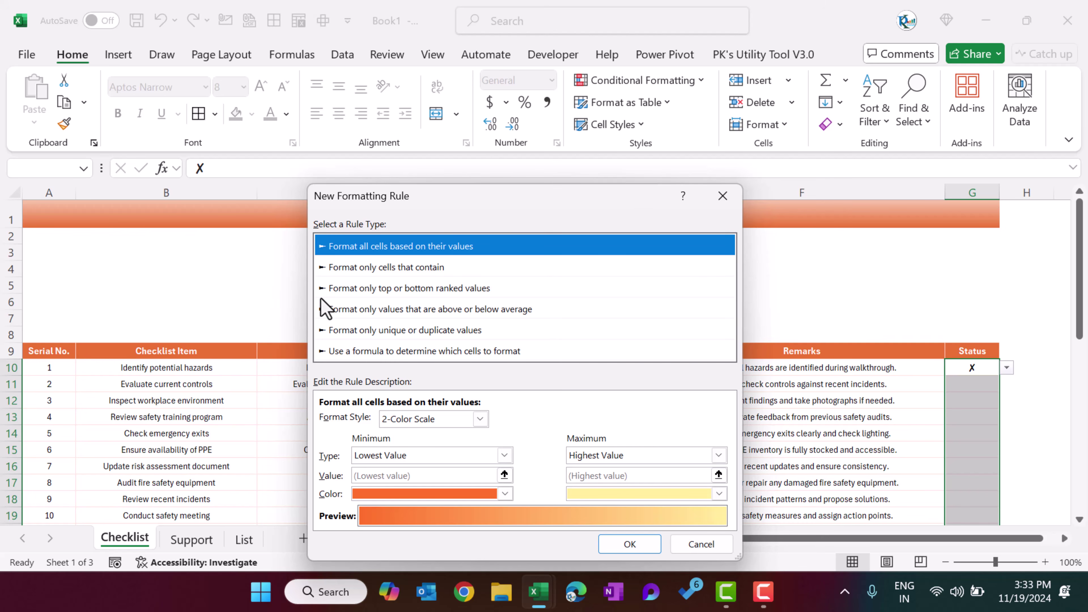
# - Make the rule format only cells whose value is equal to =Support!$B$1, the check mark
pyautogui.click(418, 271)
pyautogui.click(527, 420)
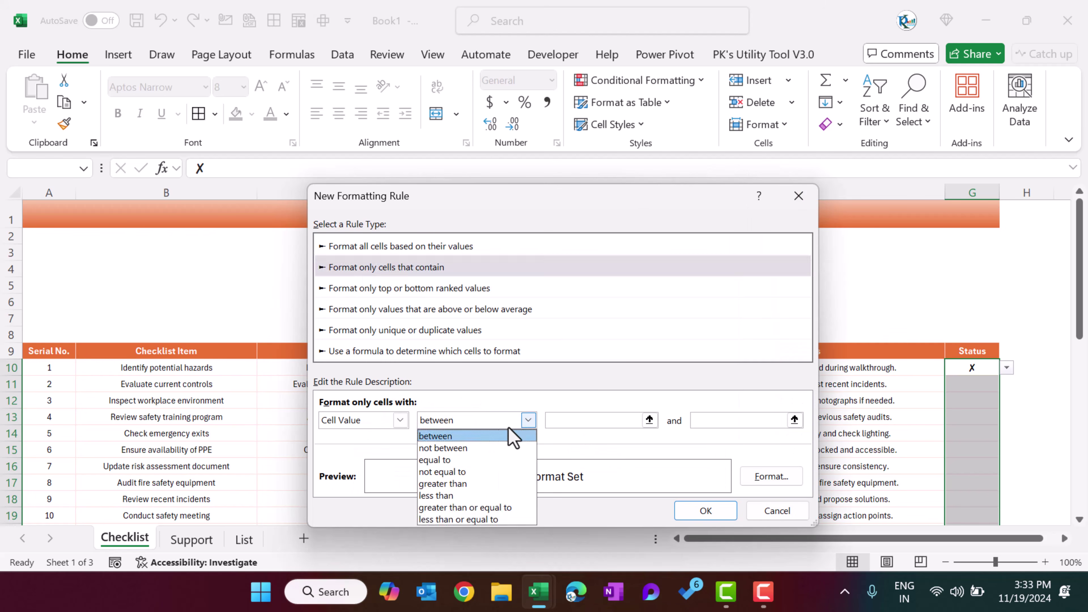
pyautogui.click(481, 461)
pyautogui.click(590, 418)
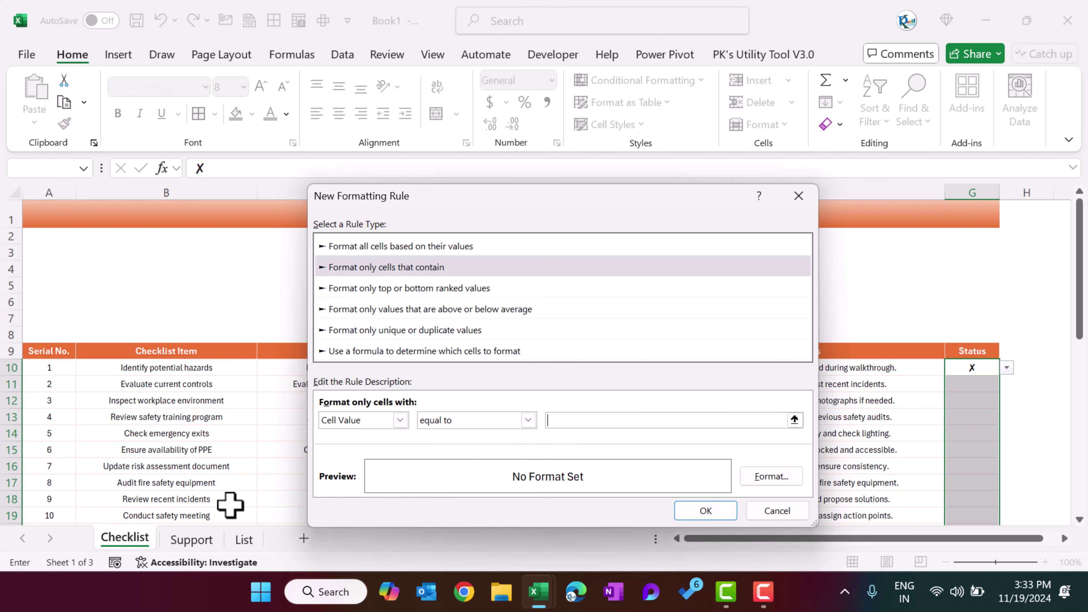
pyautogui.write('=')
pyautogui.click(205, 541)
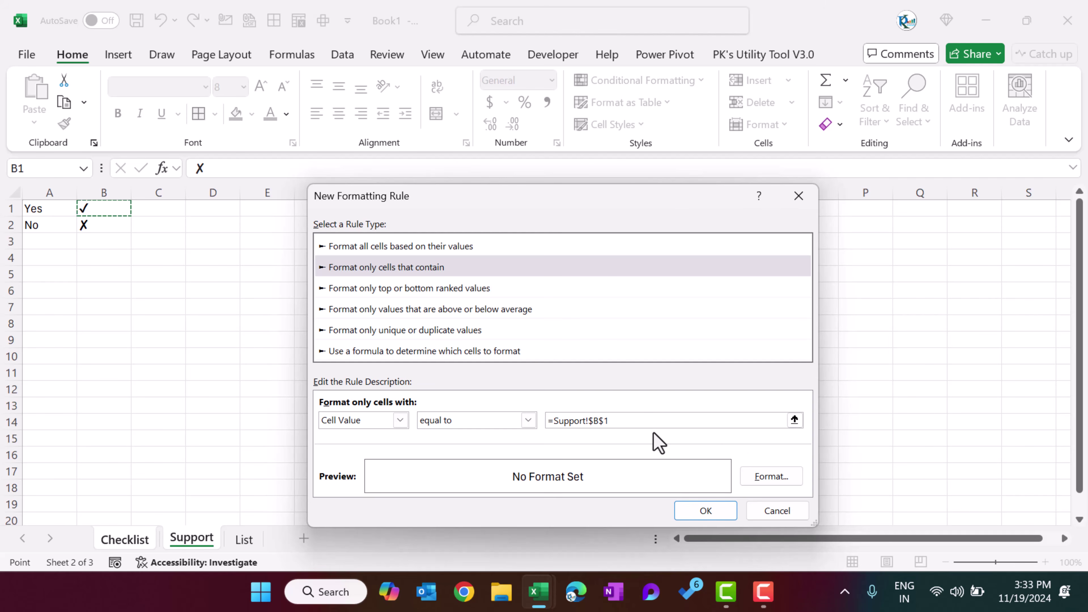
# - Give the check mark rule a bold, green font and apply it to the Status cells
pyautogui.click(771, 476)
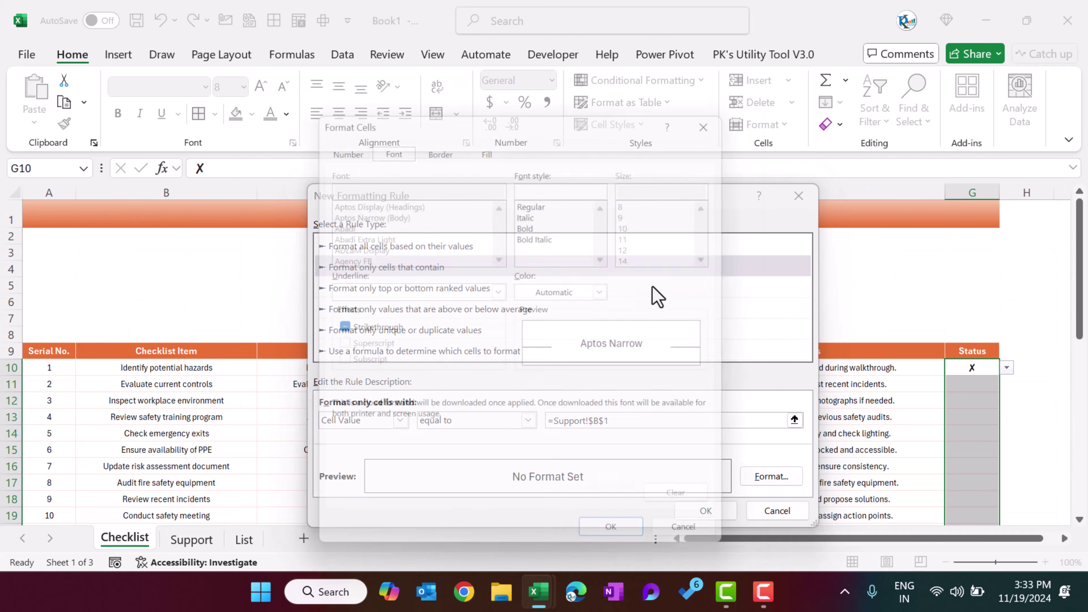
pyautogui.click(541, 222)
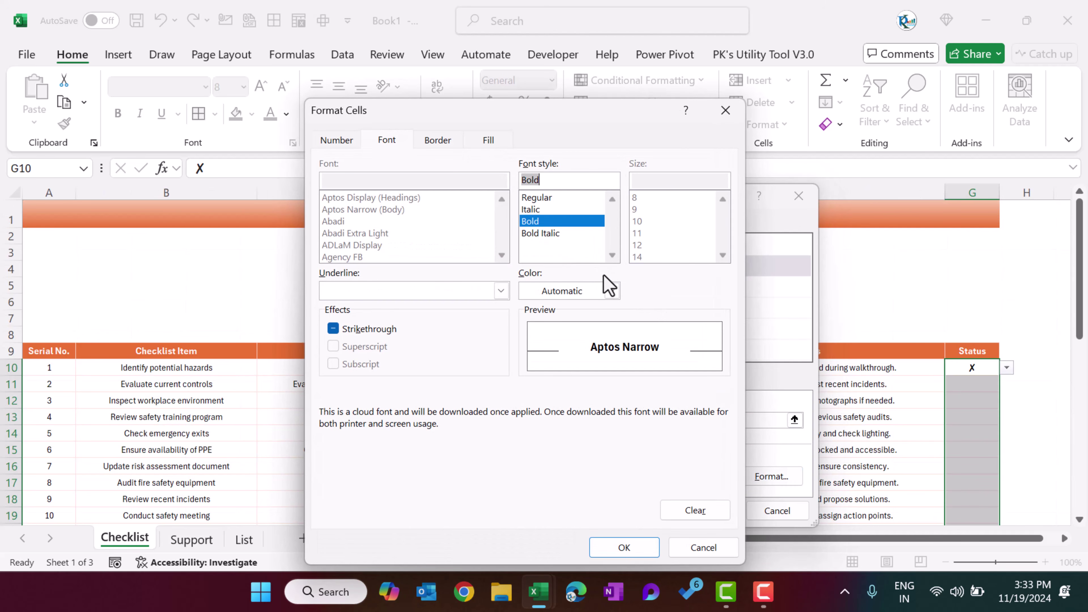
pyautogui.click(612, 291)
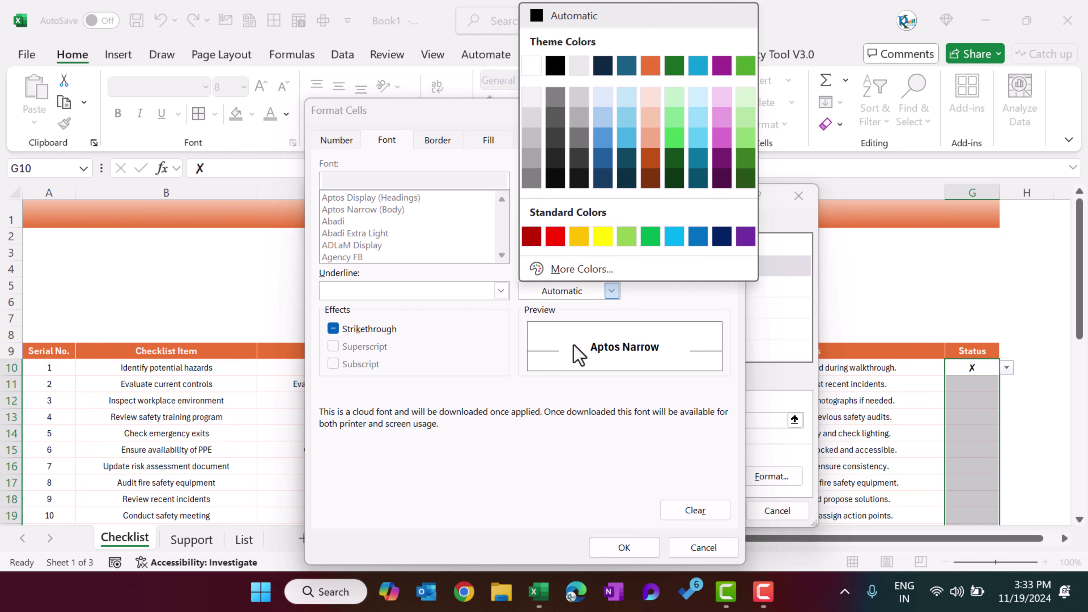
pyautogui.click(651, 239)
pyautogui.click(628, 548)
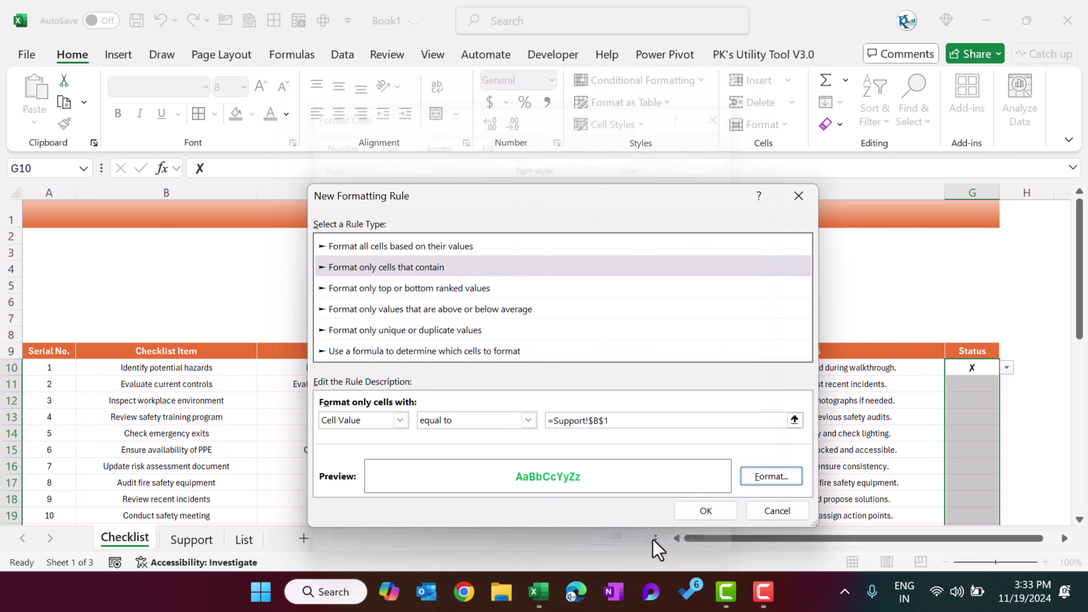
pyautogui.click(704, 512)
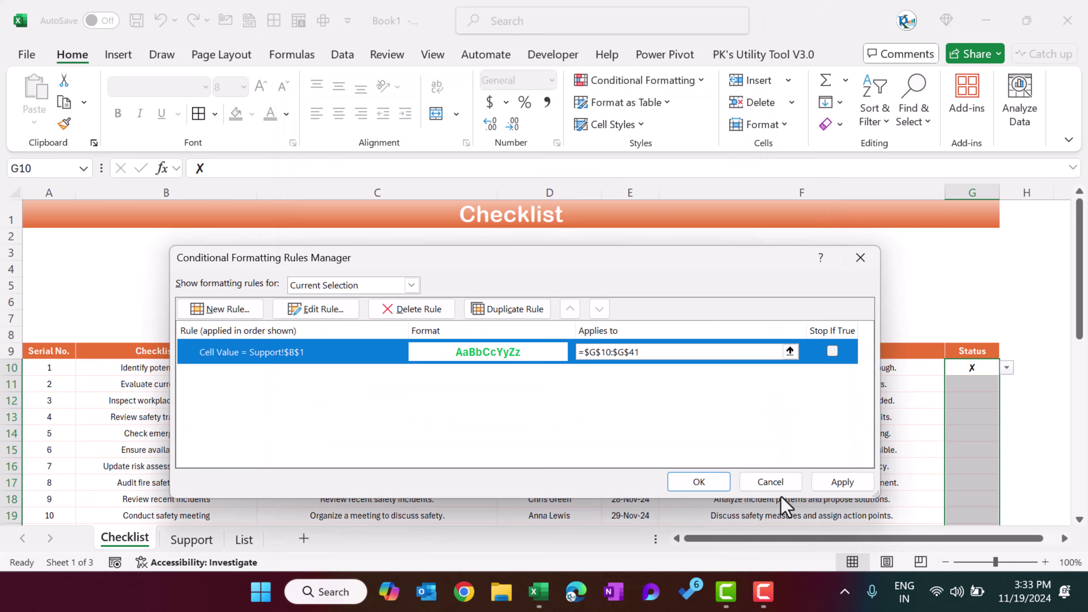
pyautogui.click(844, 483)
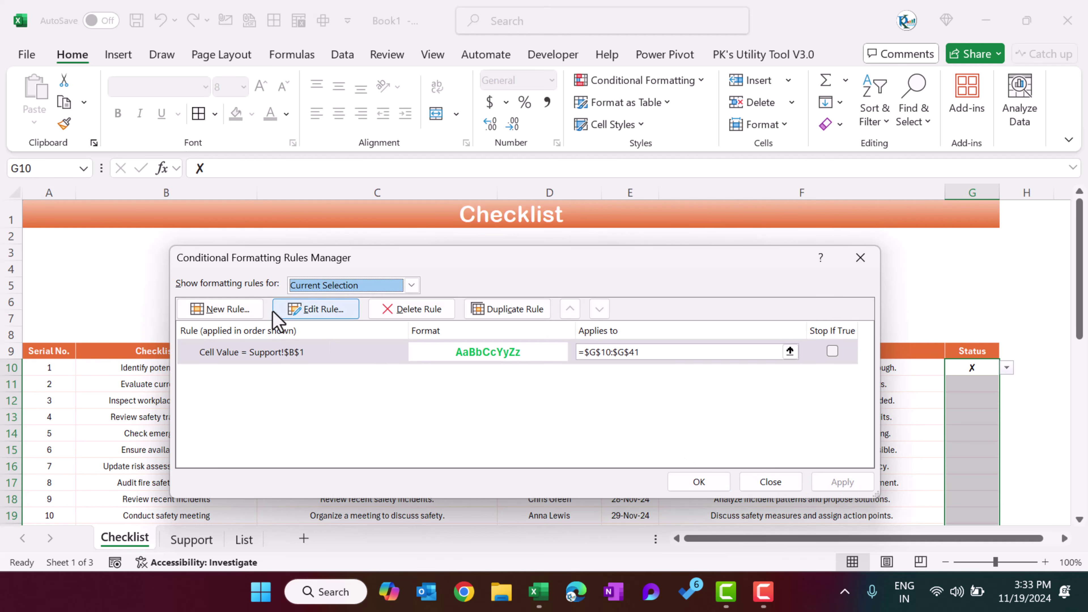
# - Create a second rule that formats only cells whose value is equal to =Support!$B$2, the cross
pyautogui.click(260, 316)
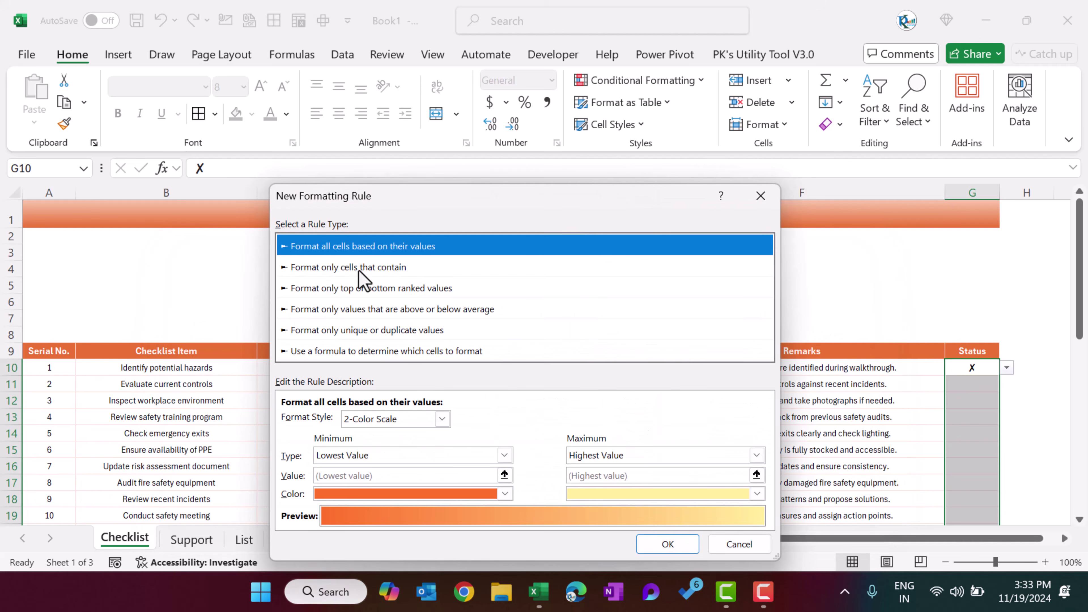
pyautogui.click(359, 268)
pyautogui.click(471, 420)
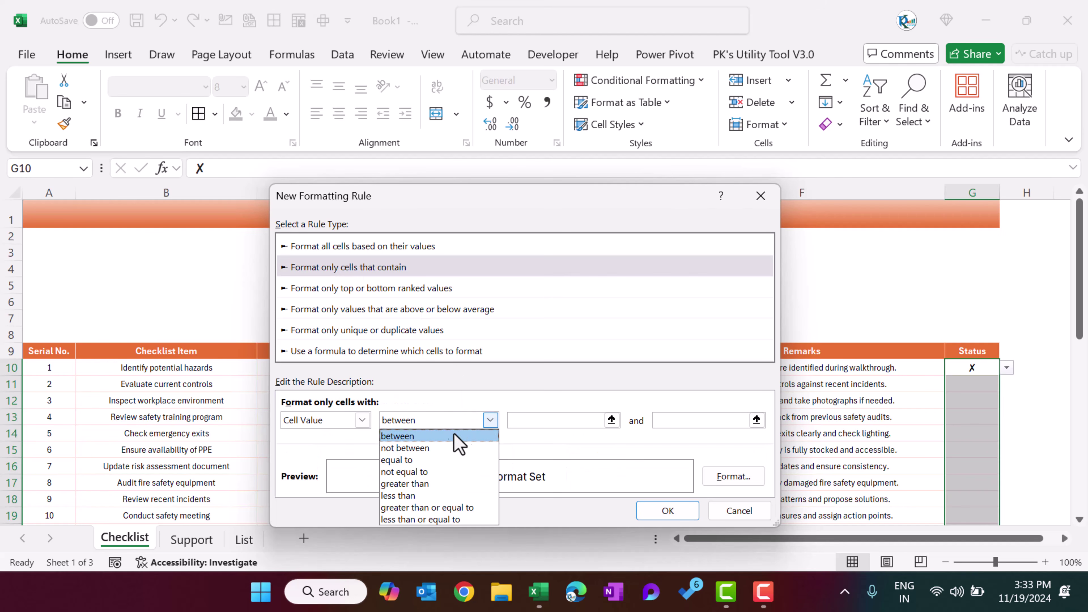
pyautogui.click(430, 461)
pyautogui.click(585, 423)
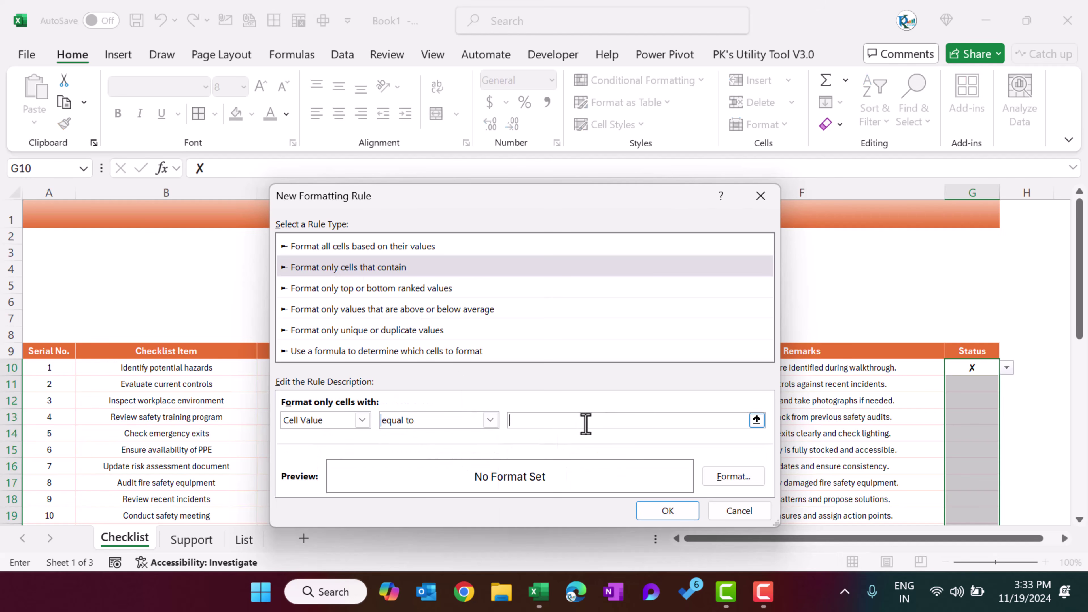
pyautogui.click(200, 540)
pyautogui.click(92, 225)
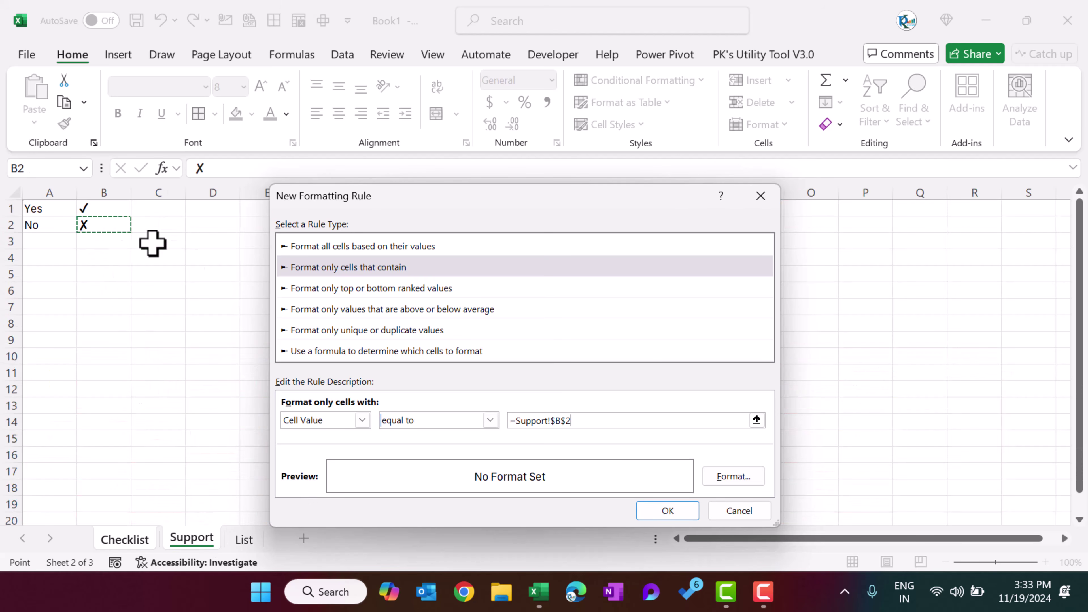
# - Give the cross rule a bold, red font and apply the conditional formatting to the Status cells
pyautogui.click(734, 476)
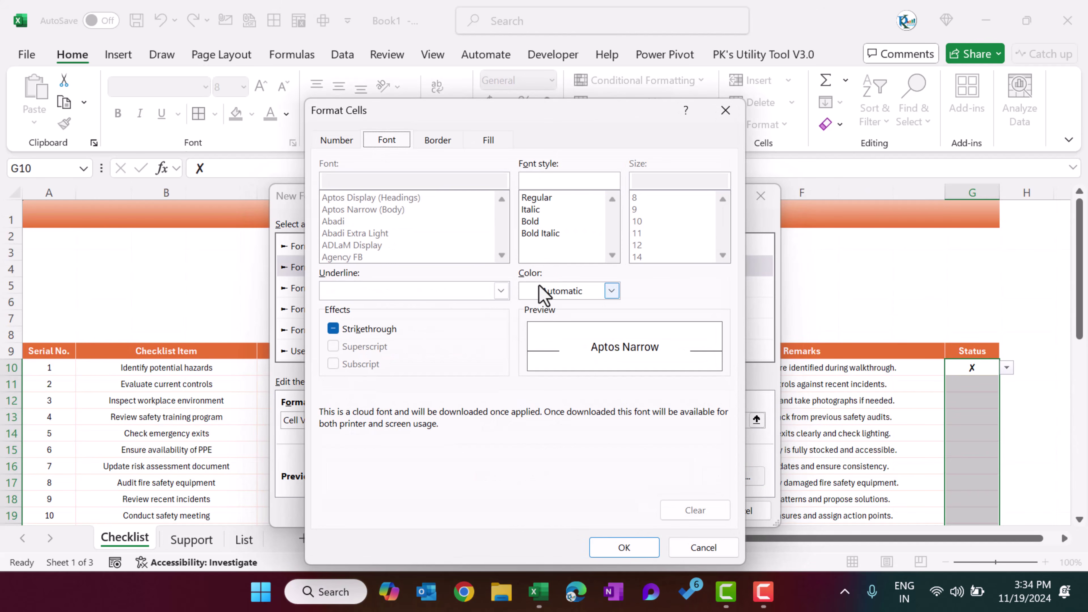
pyautogui.click(533, 224)
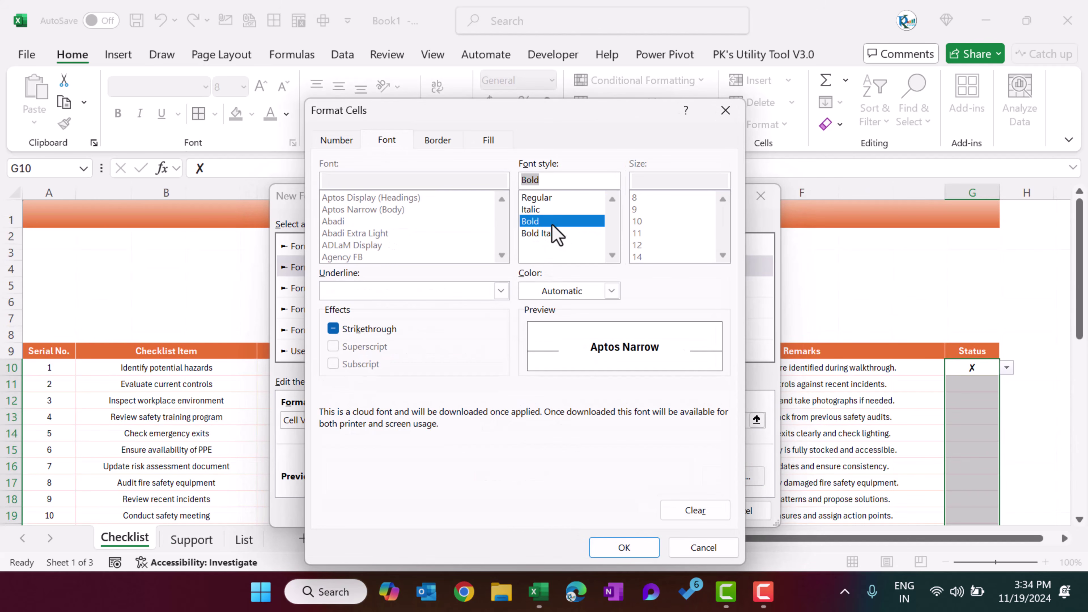
pyautogui.click(611, 291)
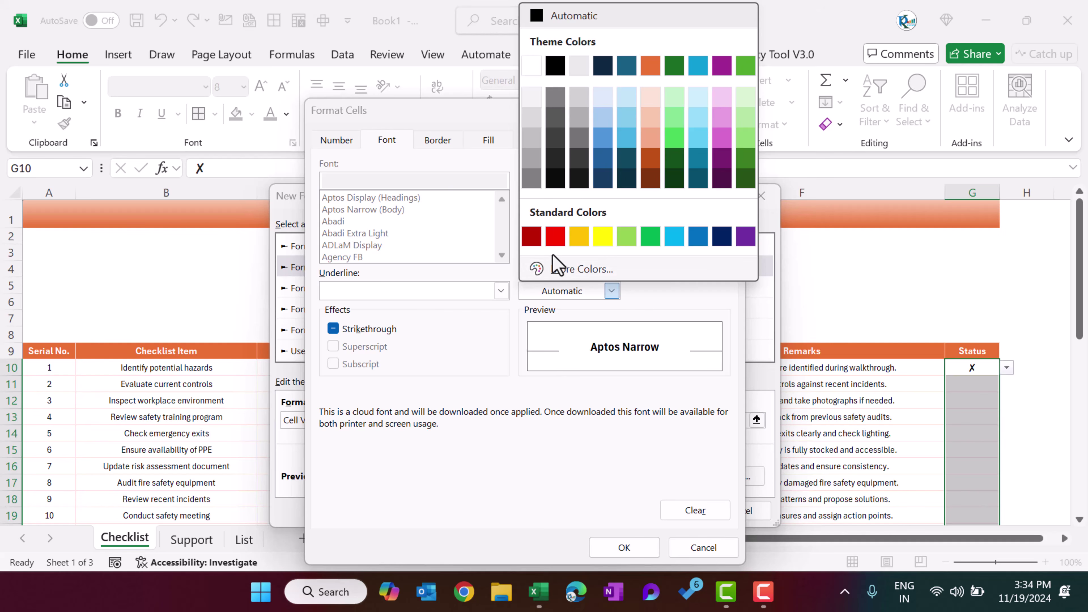
pyautogui.click(555, 238)
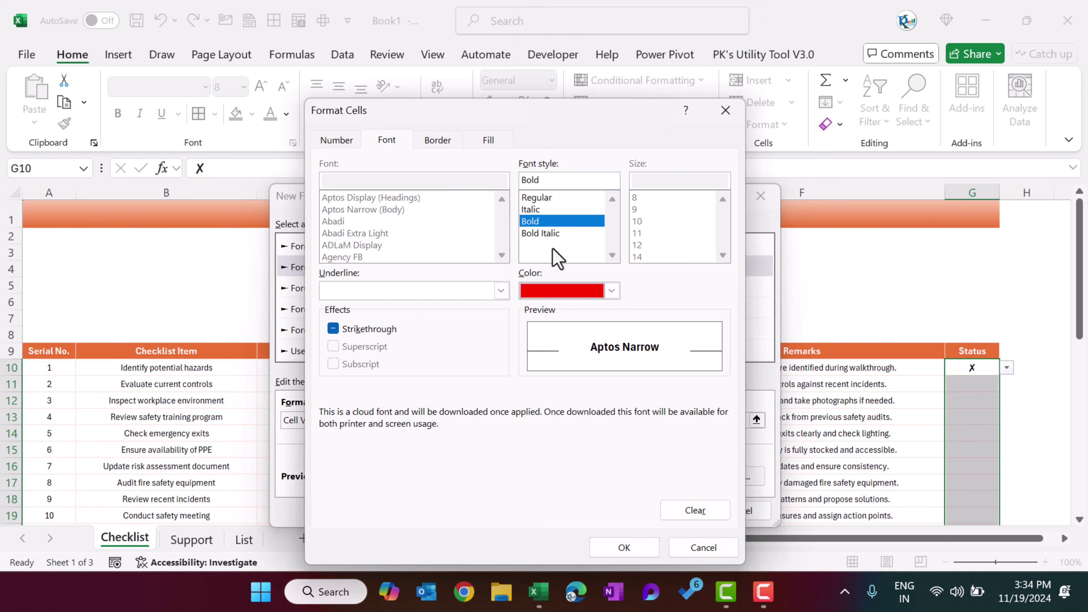
pyautogui.click(625, 549)
pyautogui.click(667, 510)
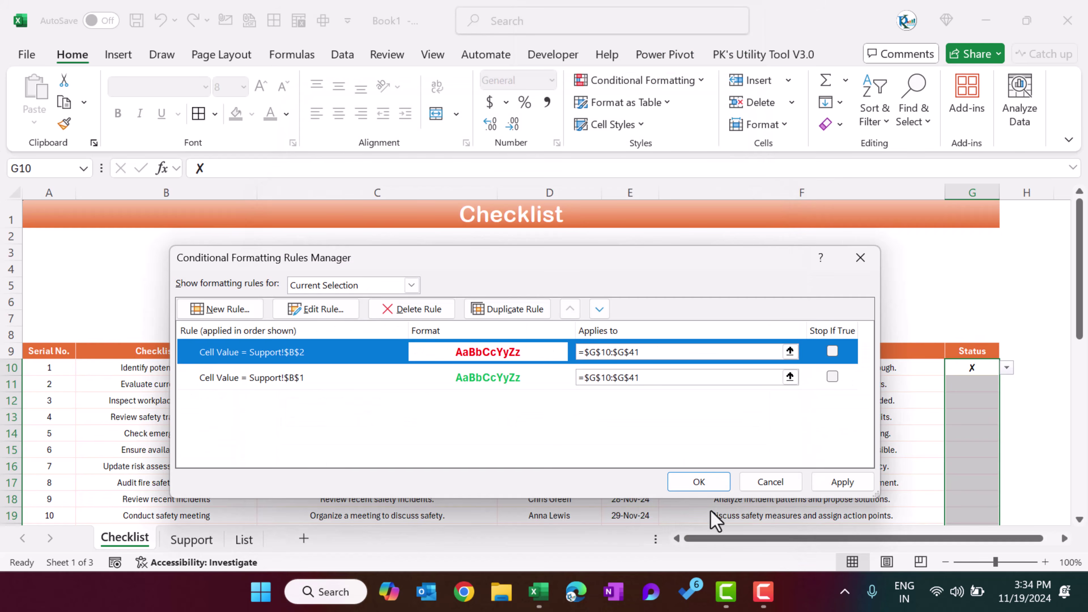
pyautogui.click(842, 481)
pyautogui.click(724, 482)
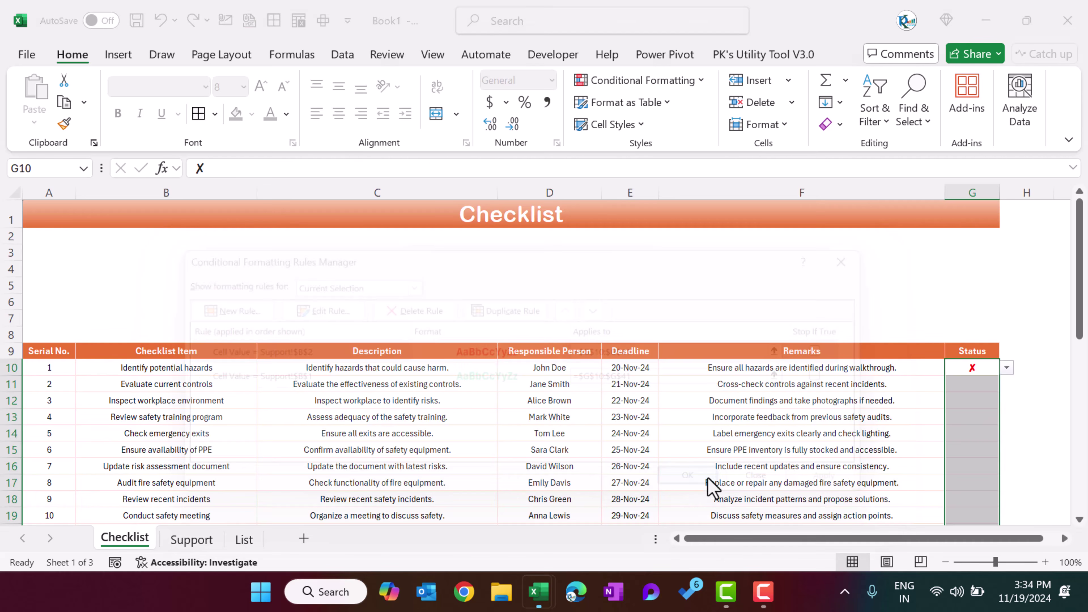
# - Set the Status of checklist item 2 to the check mark and item 3 to the cross
pyautogui.click(861, 423)
pyautogui.click(969, 386)
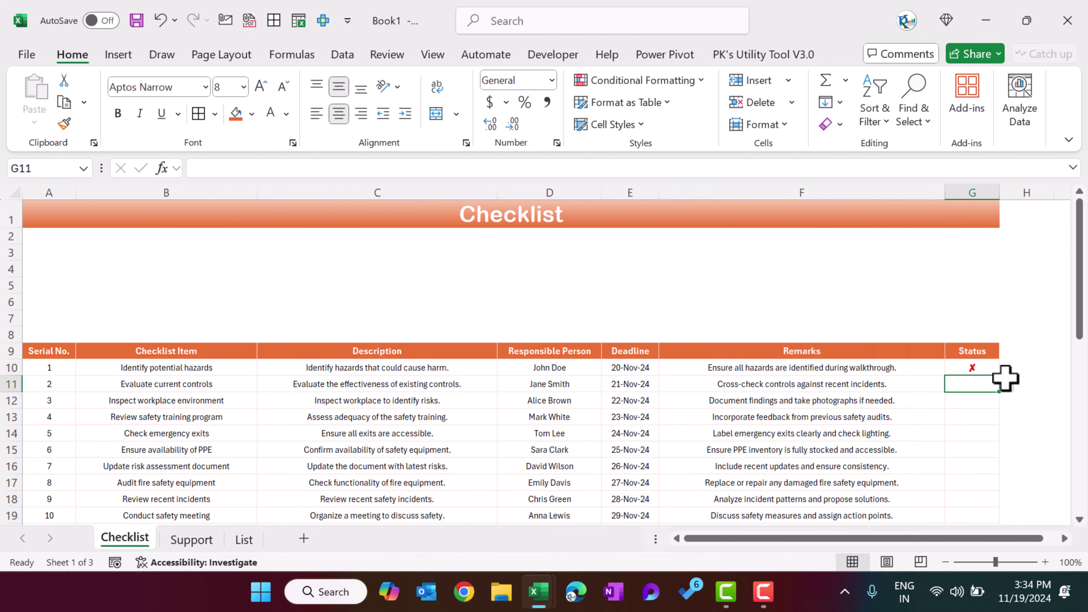
pyautogui.click(978, 403)
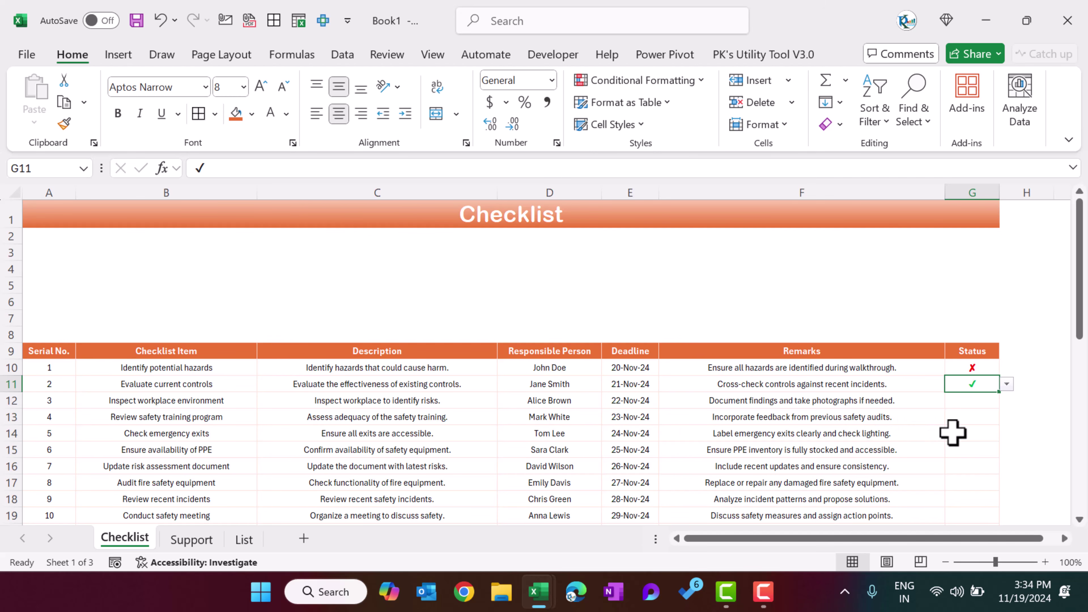
pyautogui.scroll(-1, 953, 433)
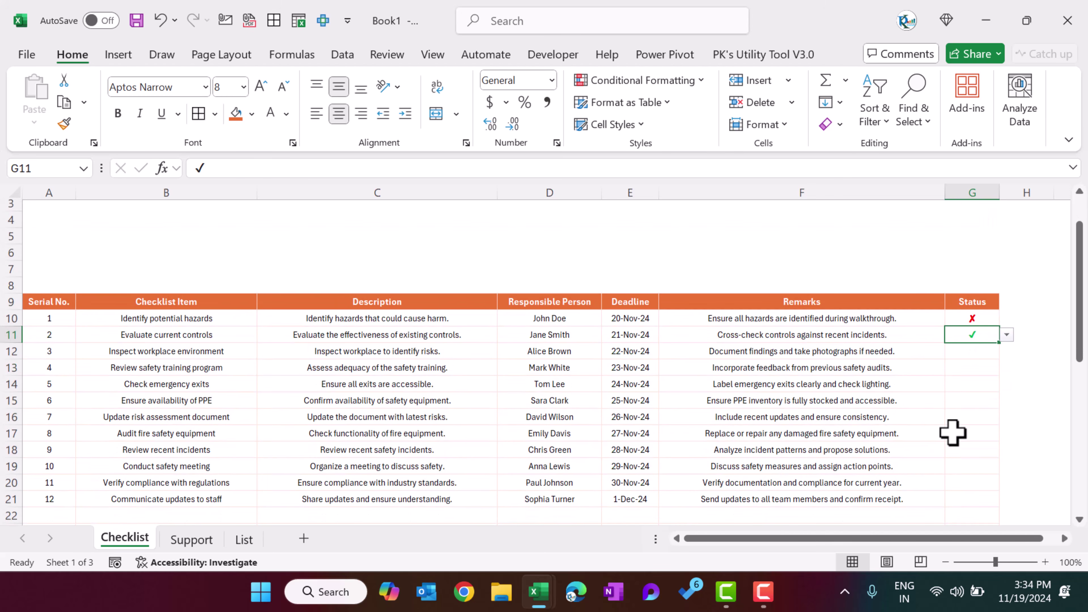
pyautogui.click(979, 318)
pyautogui.click(981, 351)
pyautogui.click(1007, 351)
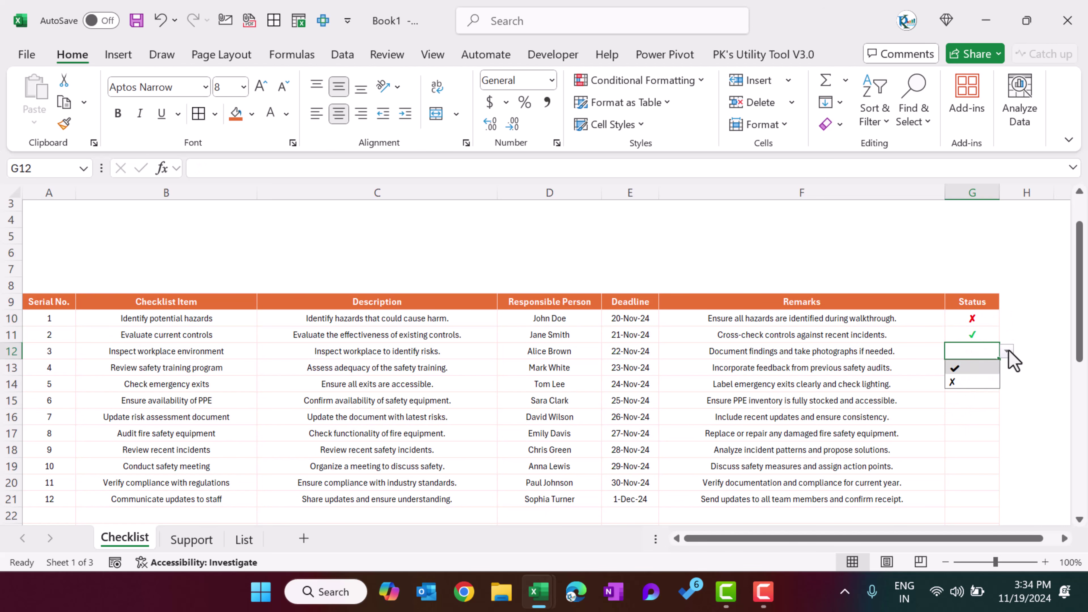
pyautogui.click(969, 382)
# - Start a new conditional formatting rule for the checklist data from Serial No. to Remarks, cells A10 to F41
pyautogui.moveTo(936, 352); pyautogui.dragTo(64, 353)
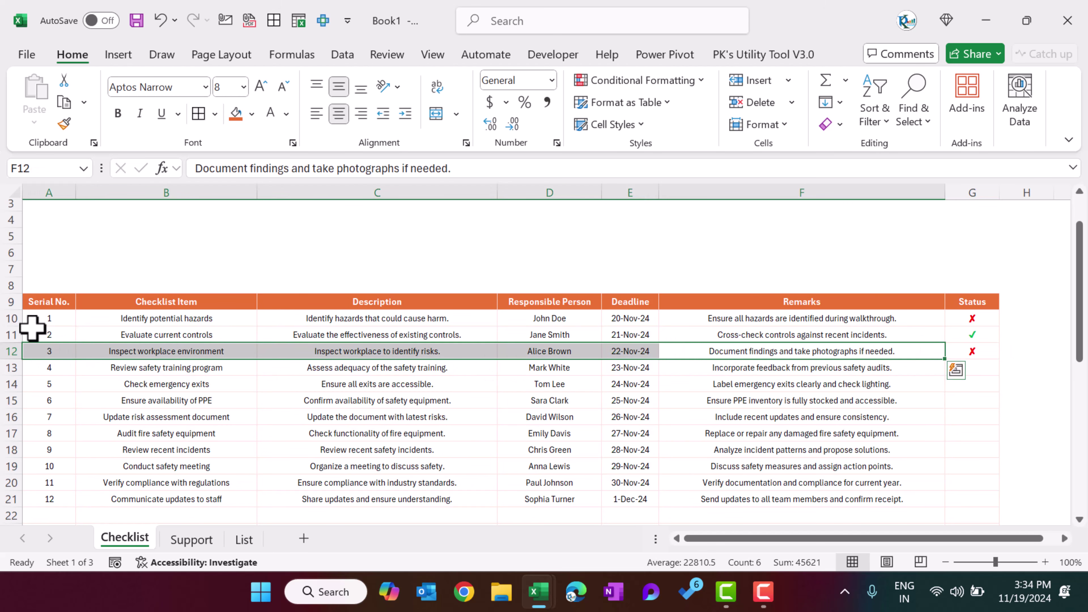
pyautogui.moveTo(35, 318); pyautogui.dragTo(938, 498)
pyautogui.scroll(-6, 963, 492)
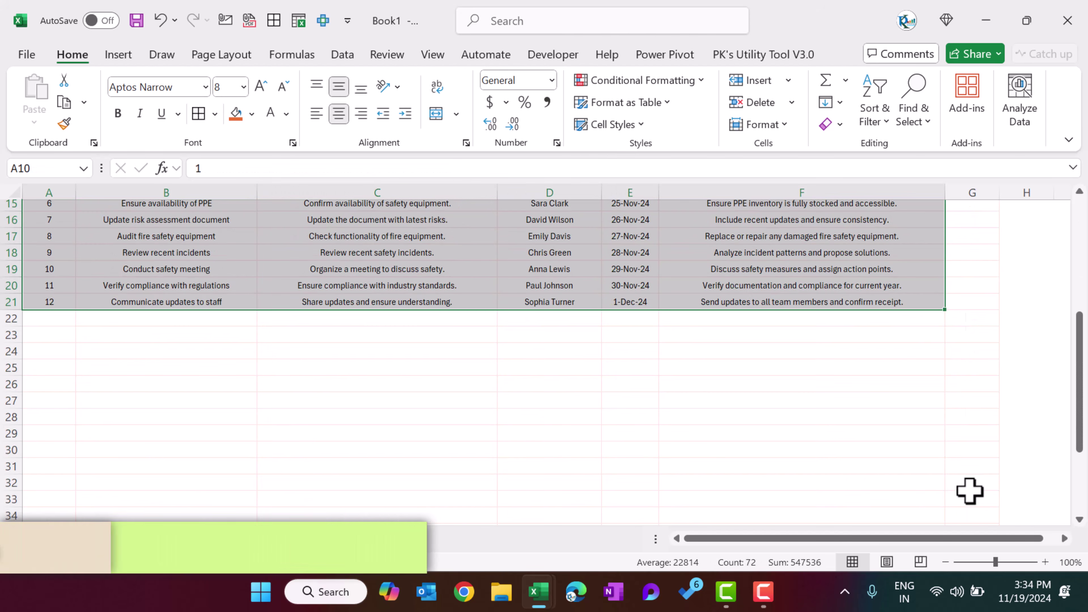
pyautogui.scroll(-1, 929, 506)
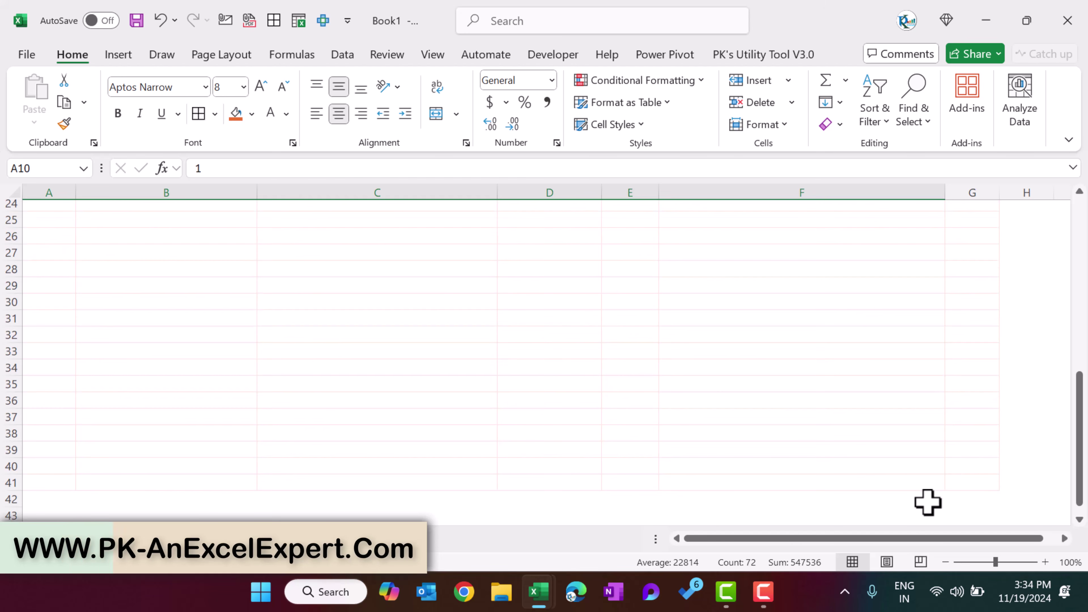
pyautogui.keyDown('shift'); pyautogui.click(922, 480); pyautogui.keyUp('shift')
pyautogui.scroll(8, 922, 480)
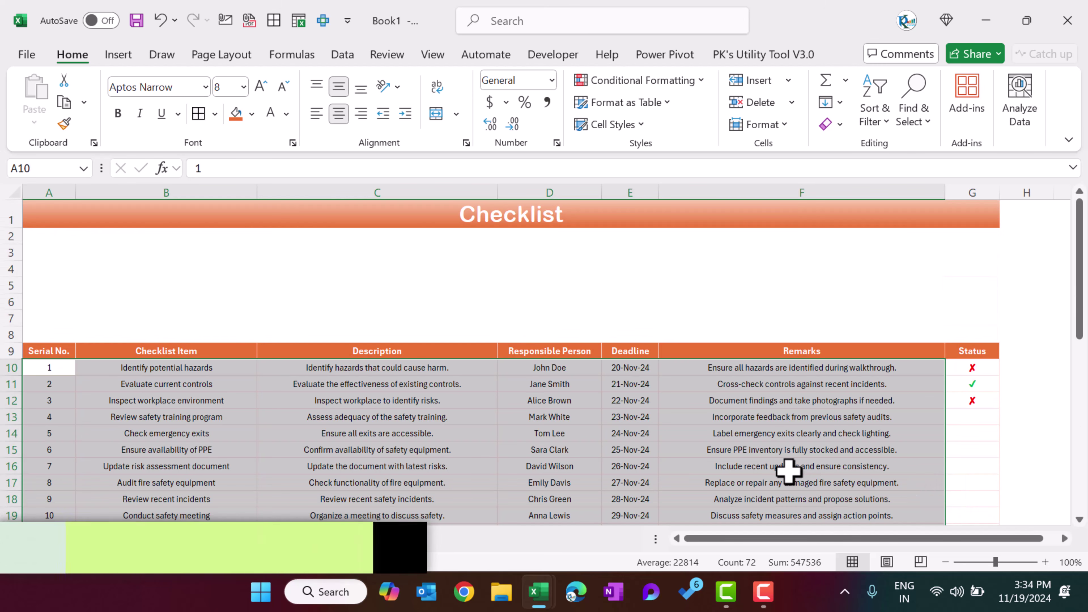
pyautogui.hotkey('alt', 'h')
pyautogui.press('l')
pyautogui.press('r')
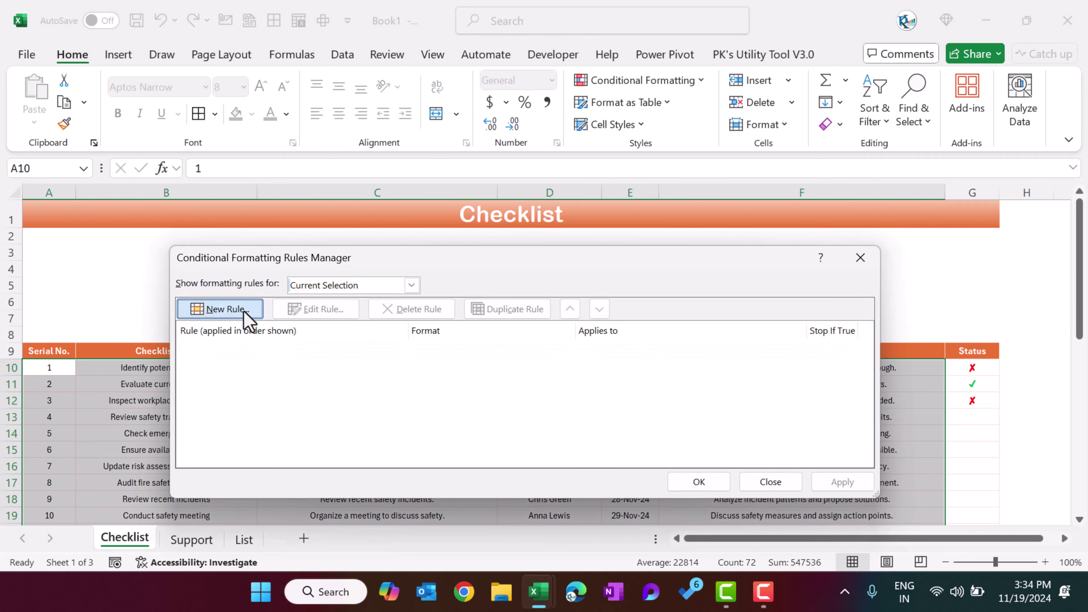
pyautogui.click(242, 313)
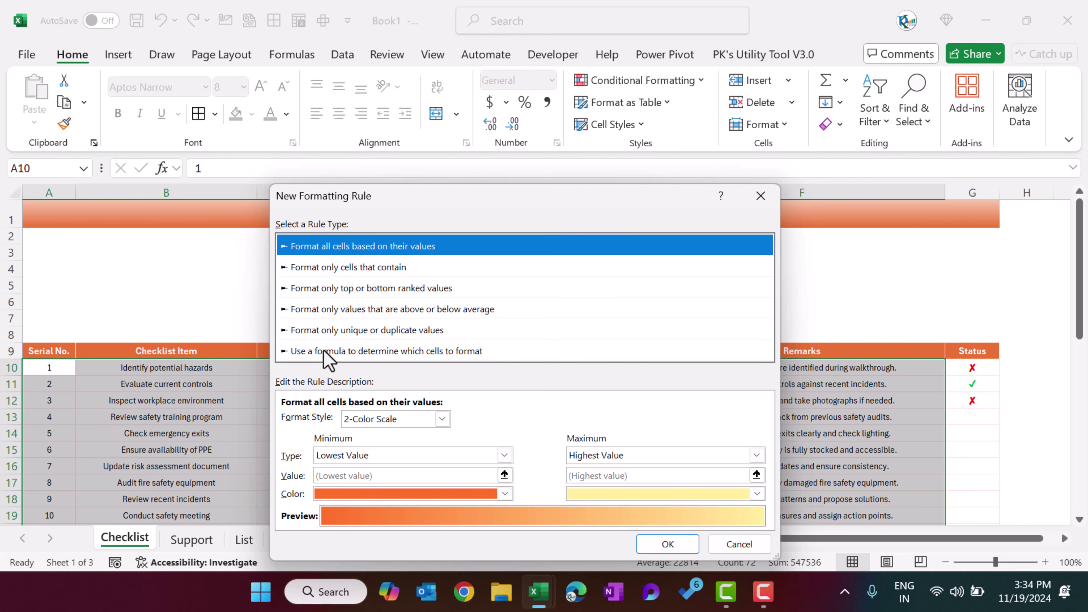
# - Make the rule use the formula =$G10=Support!$B$2 to determine which cells to format
pyautogui.click(467, 351)
pyautogui.click(383, 420)
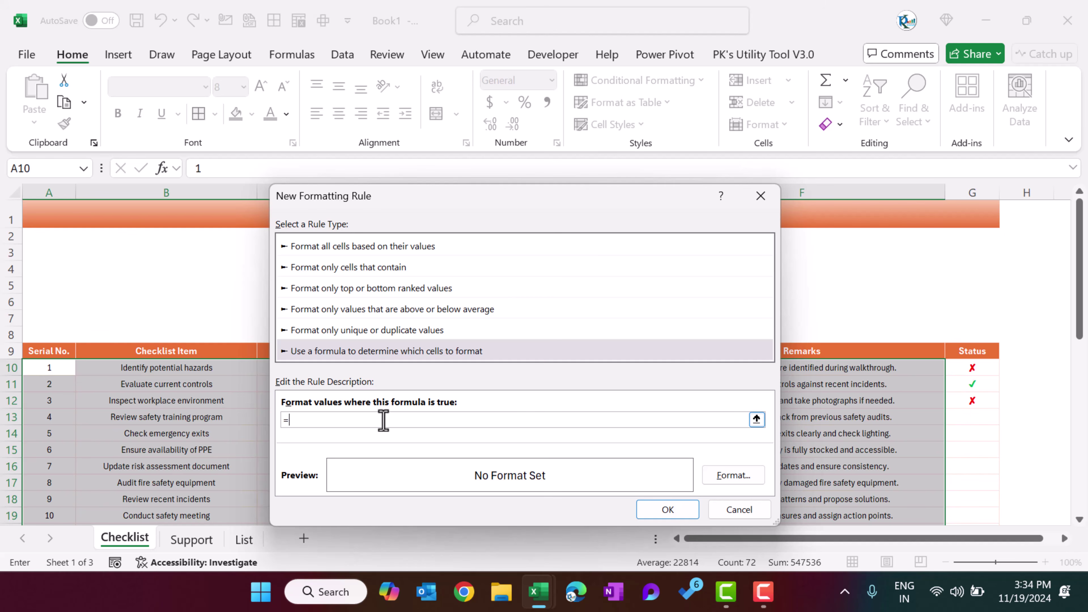
pyautogui.click(969, 367)
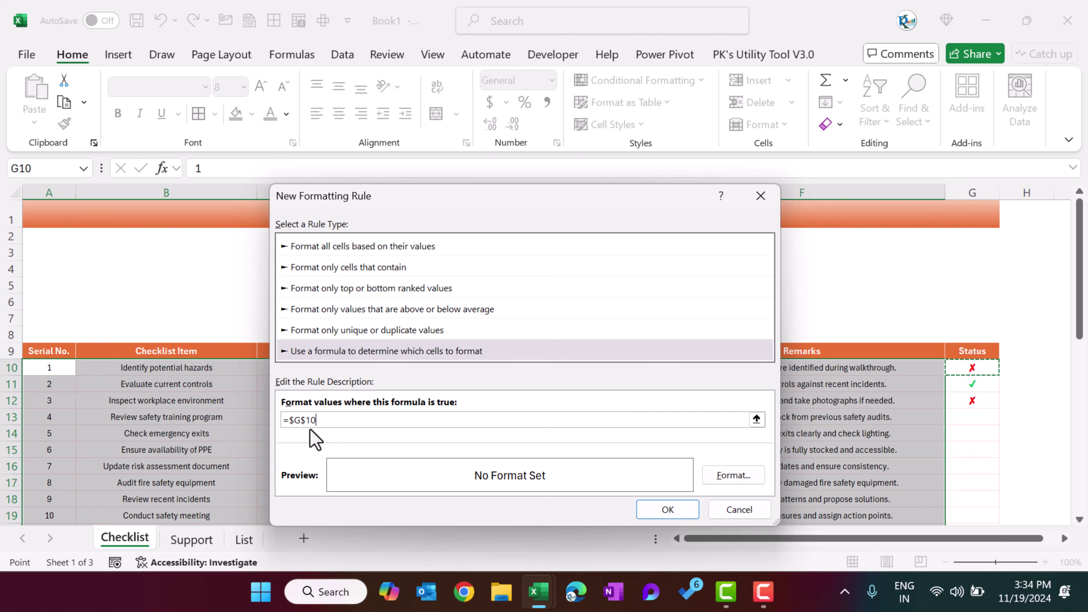
pyautogui.click(305, 420)
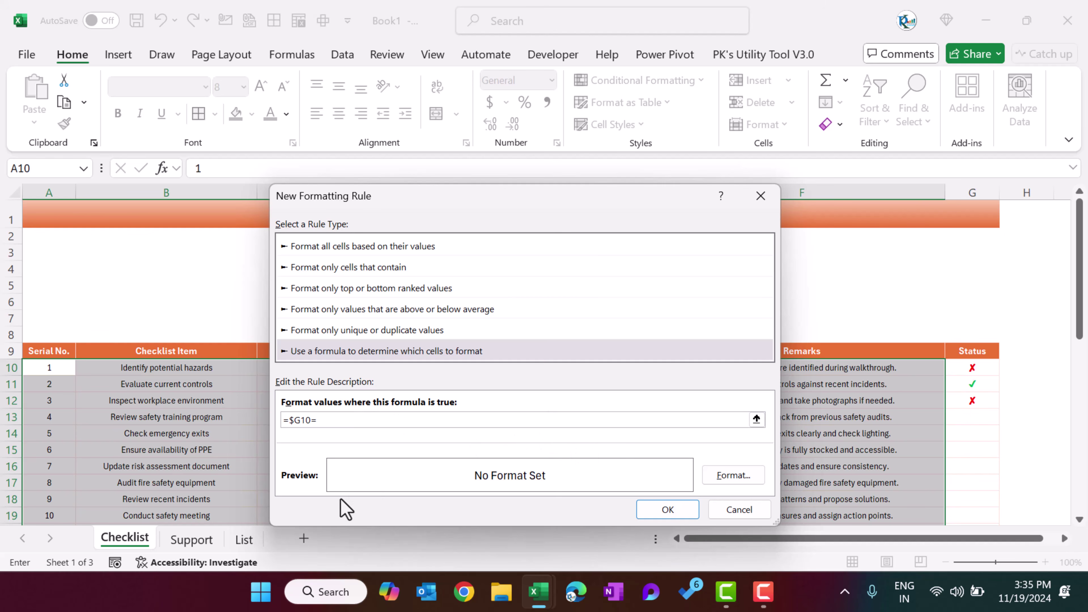
pyautogui.click(192, 539)
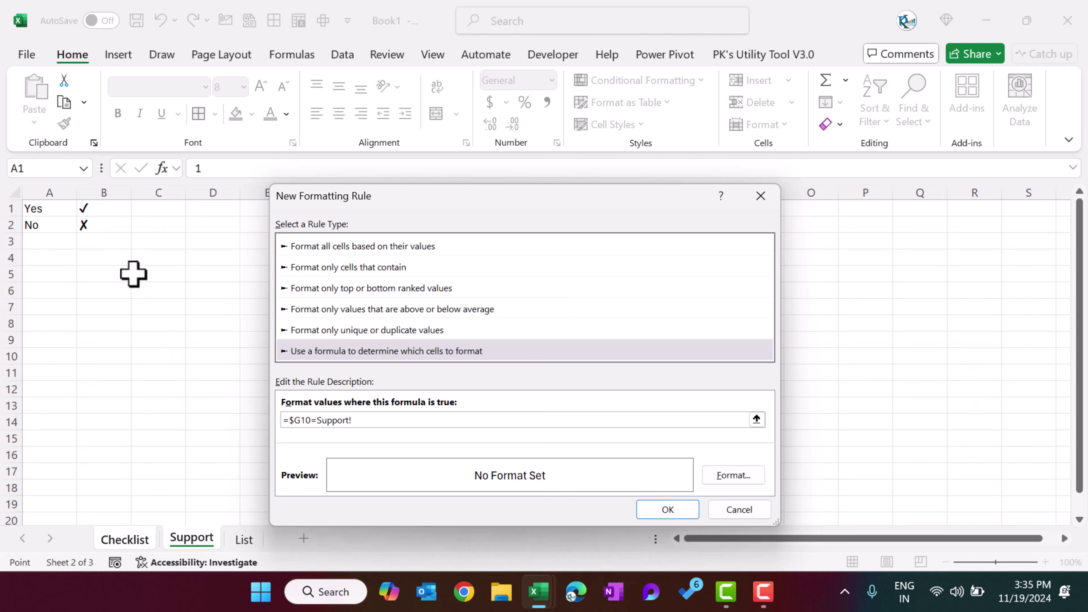
pyautogui.click(112, 228)
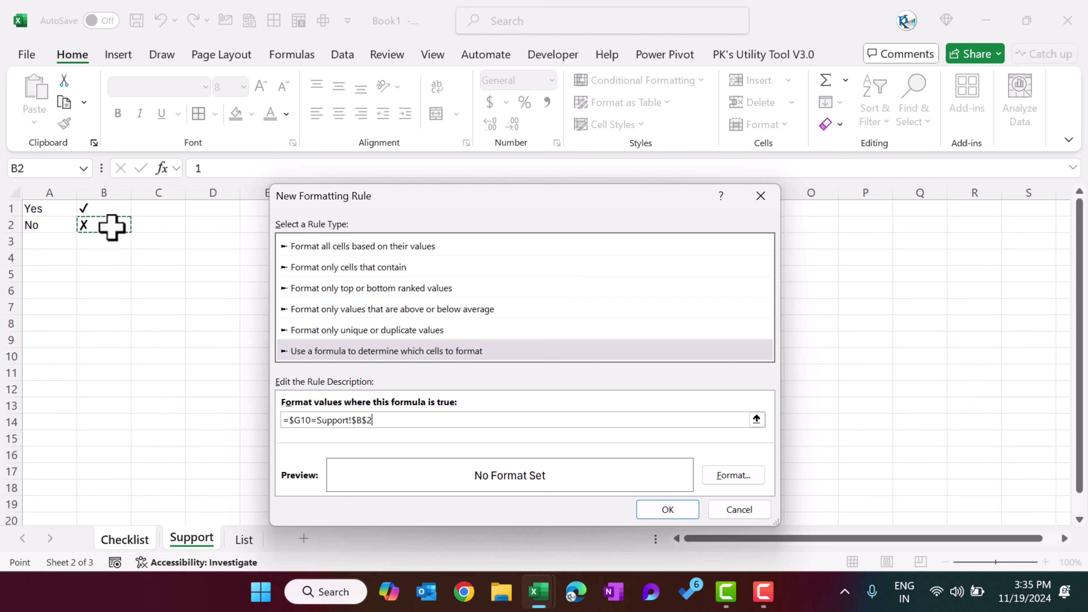
# - Give the formula rule a bold, red font and apply it to the checklist rows
pyautogui.click(727, 477)
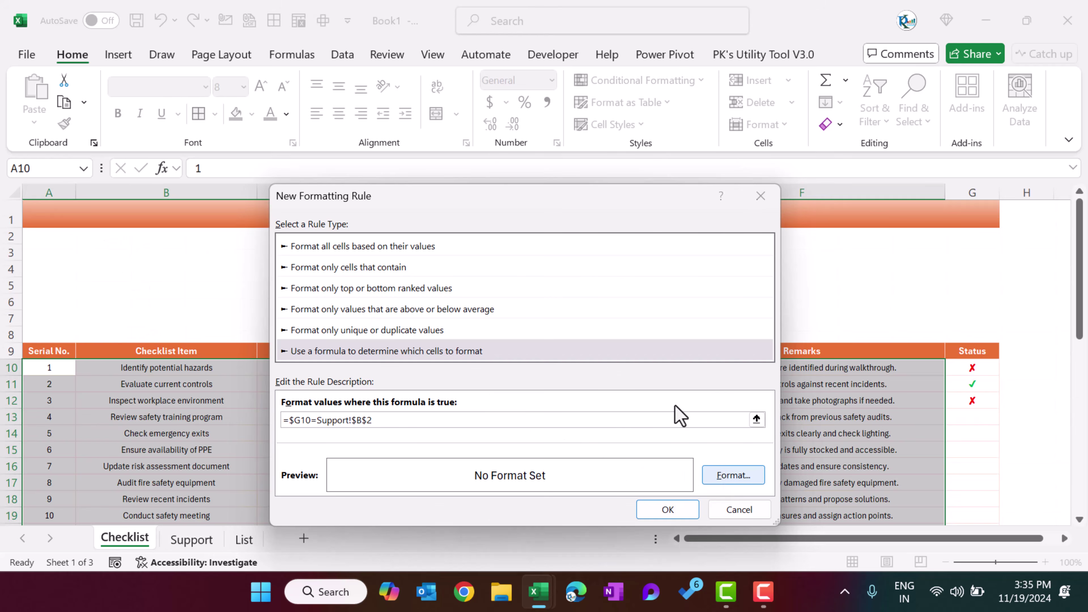
pyautogui.click(533, 222)
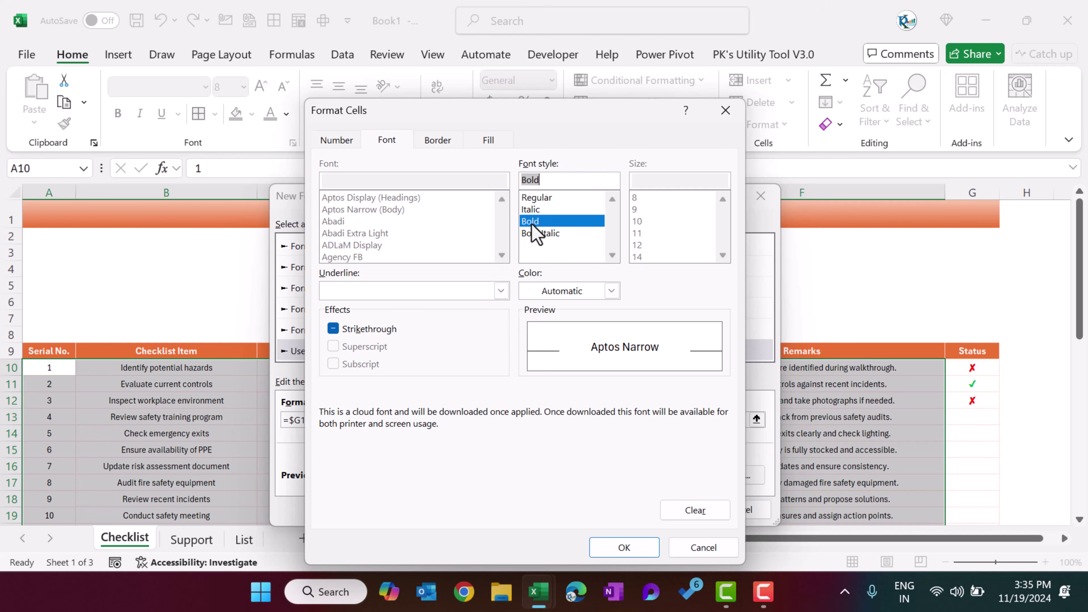
pyautogui.click(611, 291)
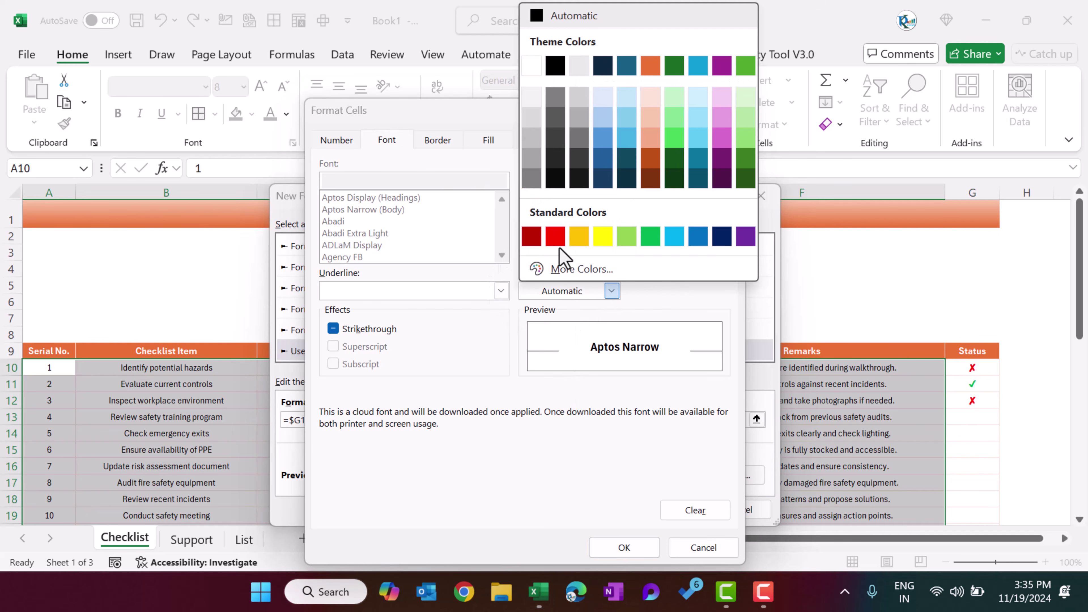
pyautogui.click(556, 238)
pyautogui.click(639, 549)
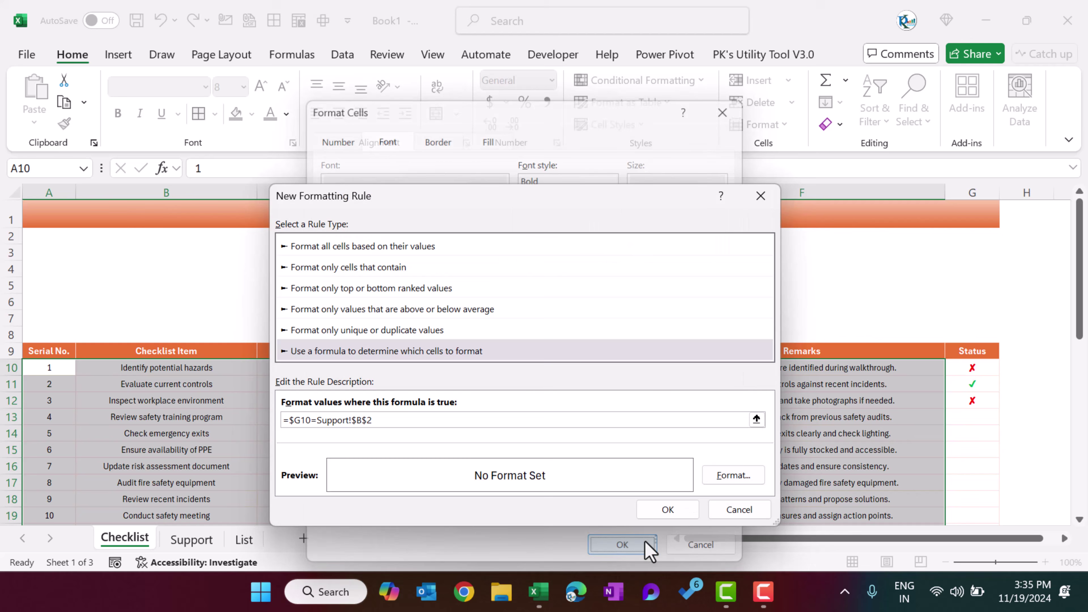
pyautogui.click(664, 512)
pyautogui.click(834, 482)
pyautogui.click(715, 484)
pyautogui.click(706, 469)
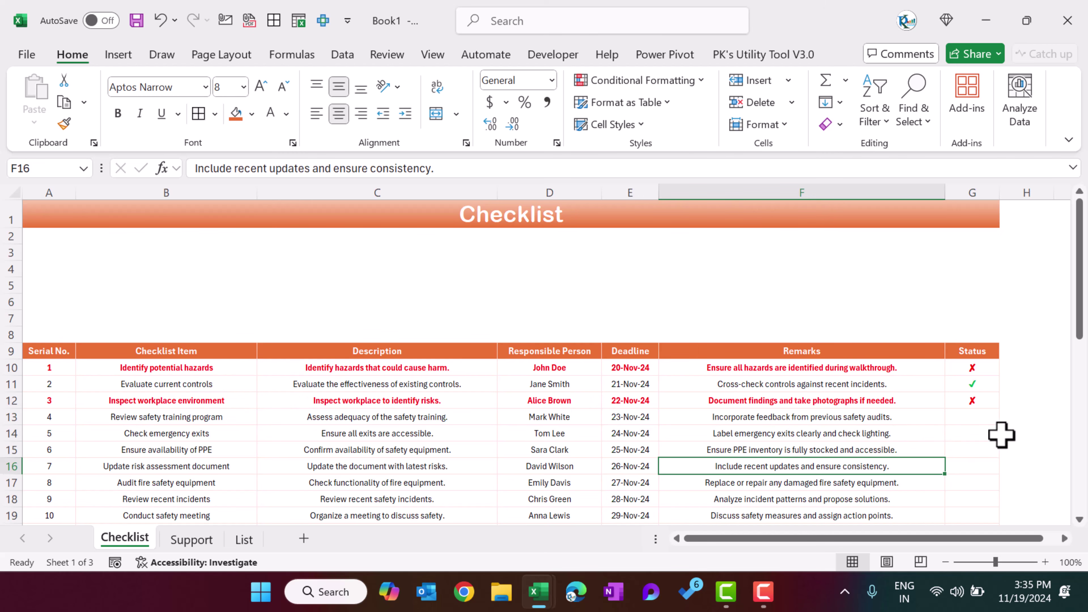
# - Set the Status of items 4, 6, 7, 9 and 10 to check marks and items 5 and 8 to crosses
pyautogui.click(991, 419)
pyautogui.click(1006, 416)
pyautogui.click(979, 432)
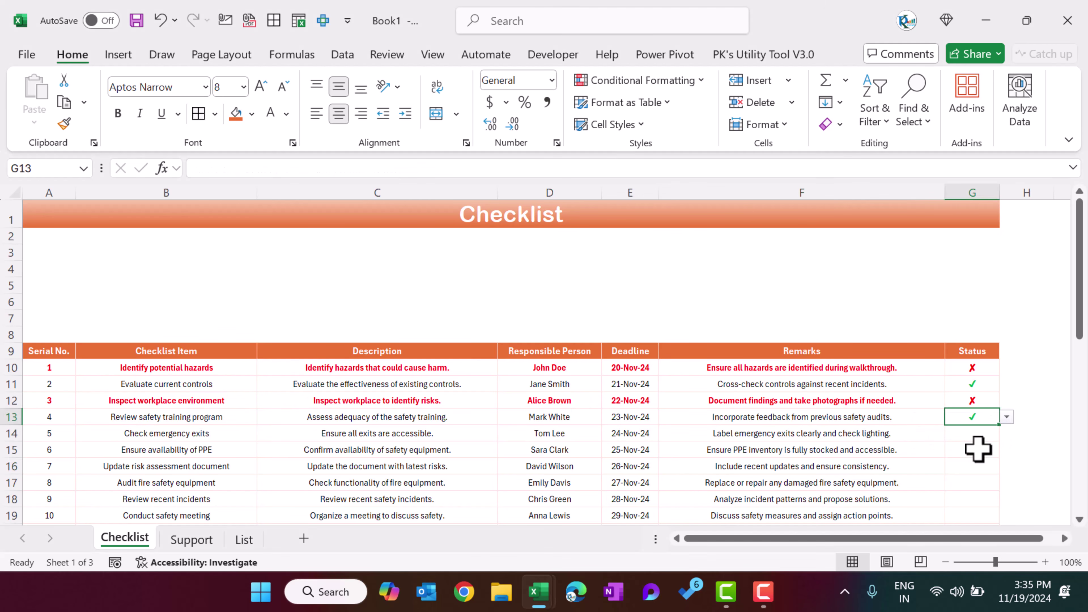
pyautogui.click(1007, 418)
pyautogui.click(986, 432)
pyautogui.click(974, 432)
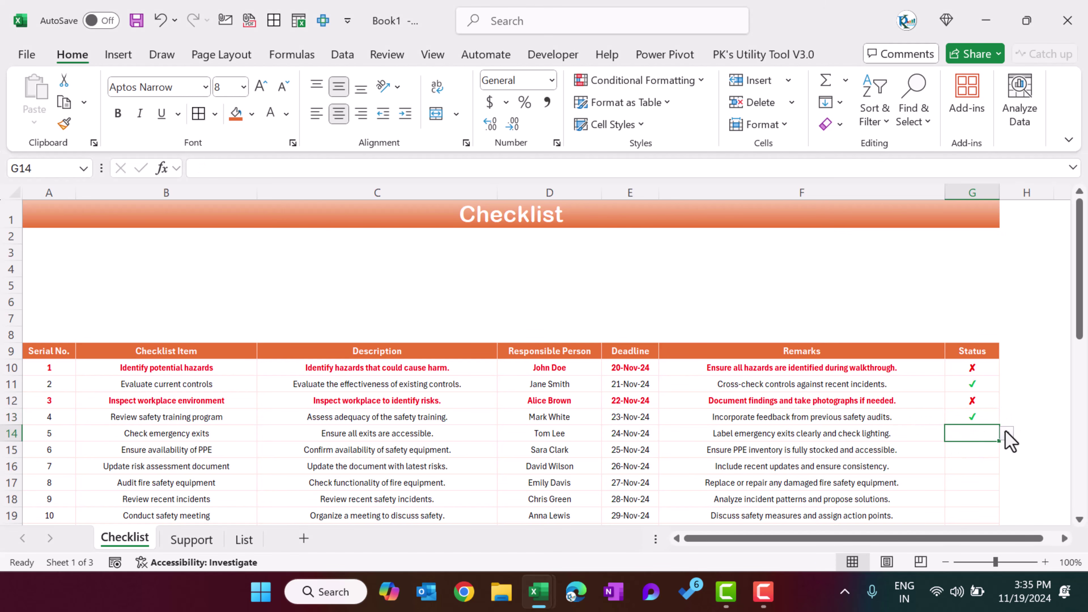
pyautogui.click(1007, 433)
pyautogui.click(975, 463)
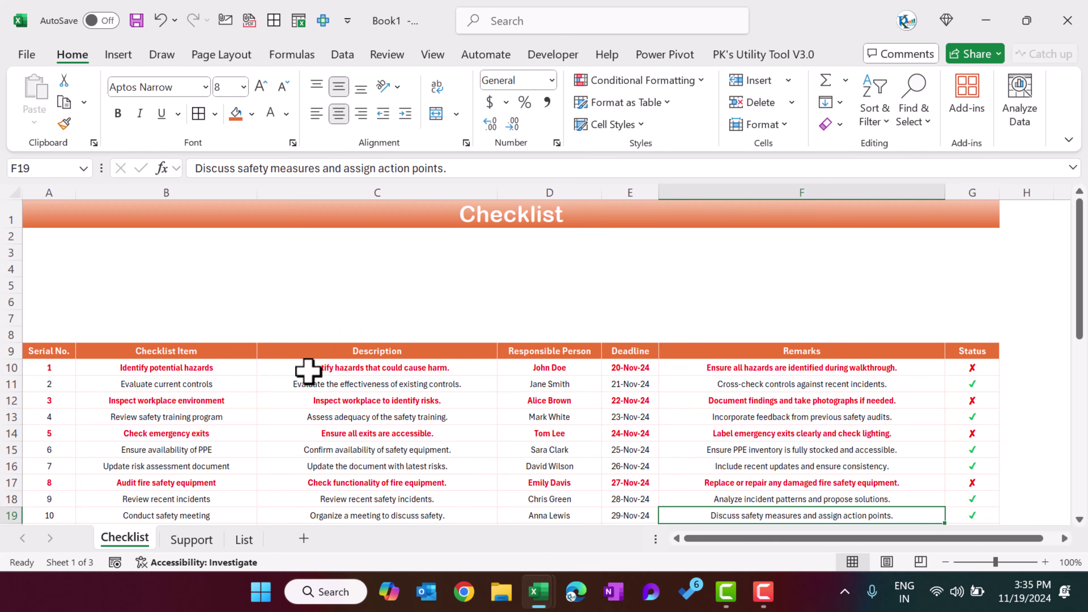
# - Begin a COUNTIF formula in cell C1 of the Support sheet with the Status column, Checklist!G:G, as its range
pyautogui.click(192, 539)
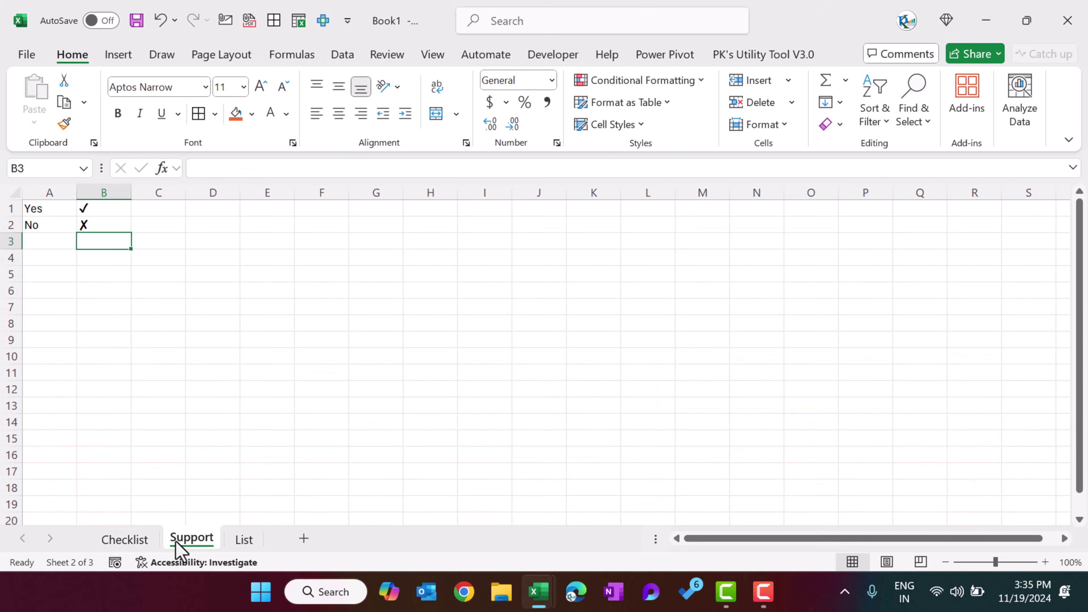
pyautogui.click(166, 208)
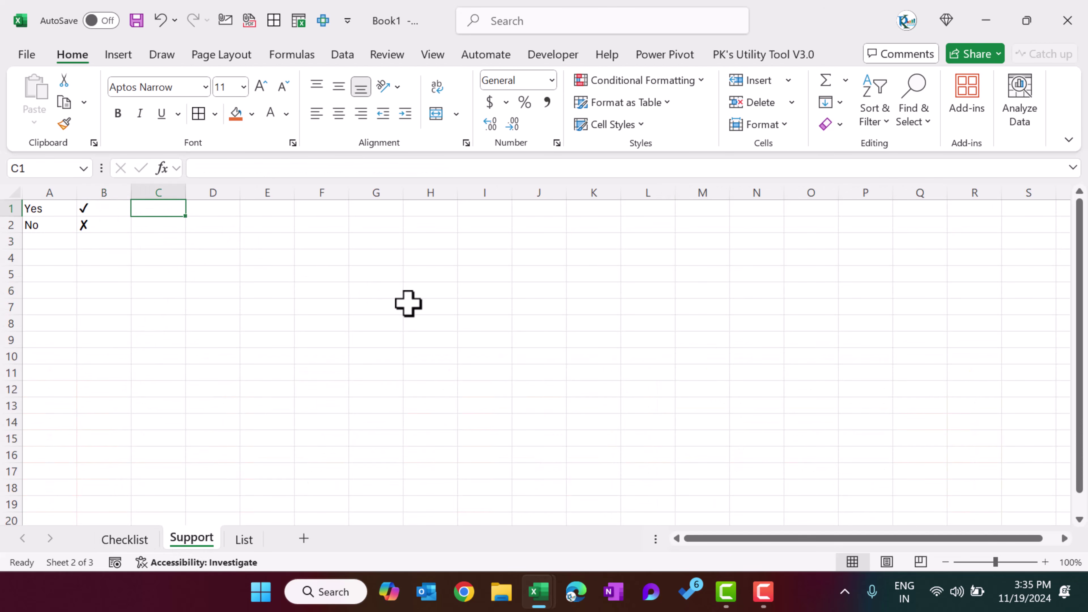
pyautogui.write('=cou')
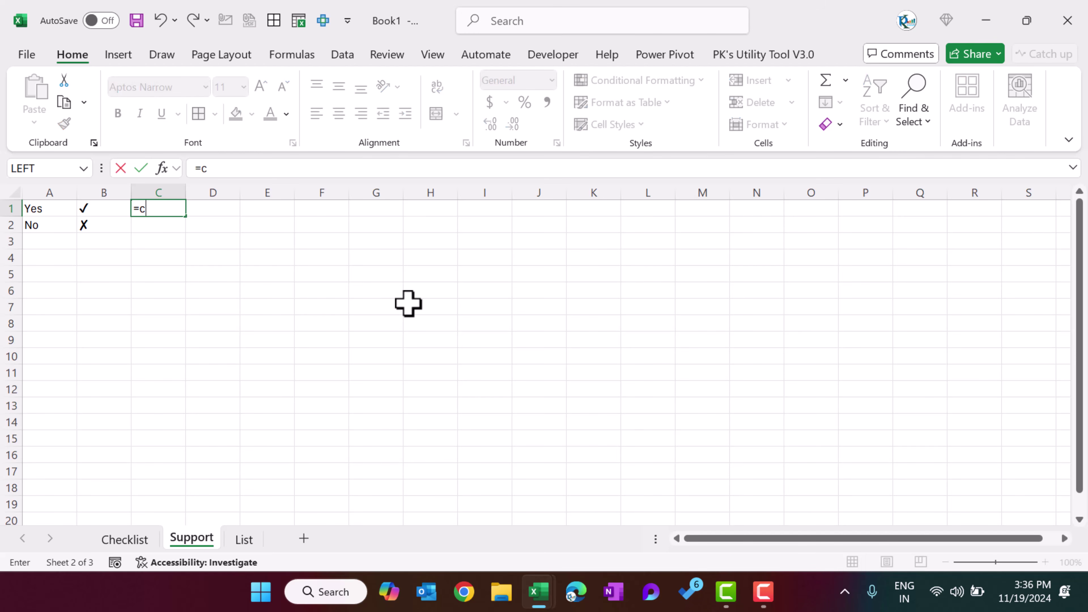
pyautogui.press('Down')
pyautogui.press('Down')
pyautogui.press('Down')
pyautogui.press('Tab')
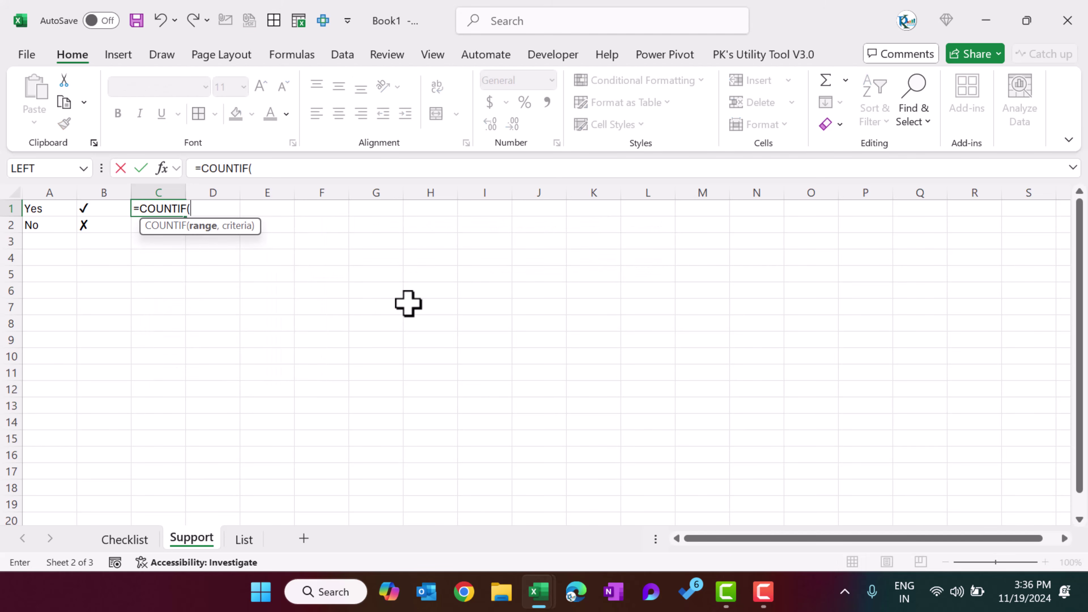
pyautogui.click(154, 539)
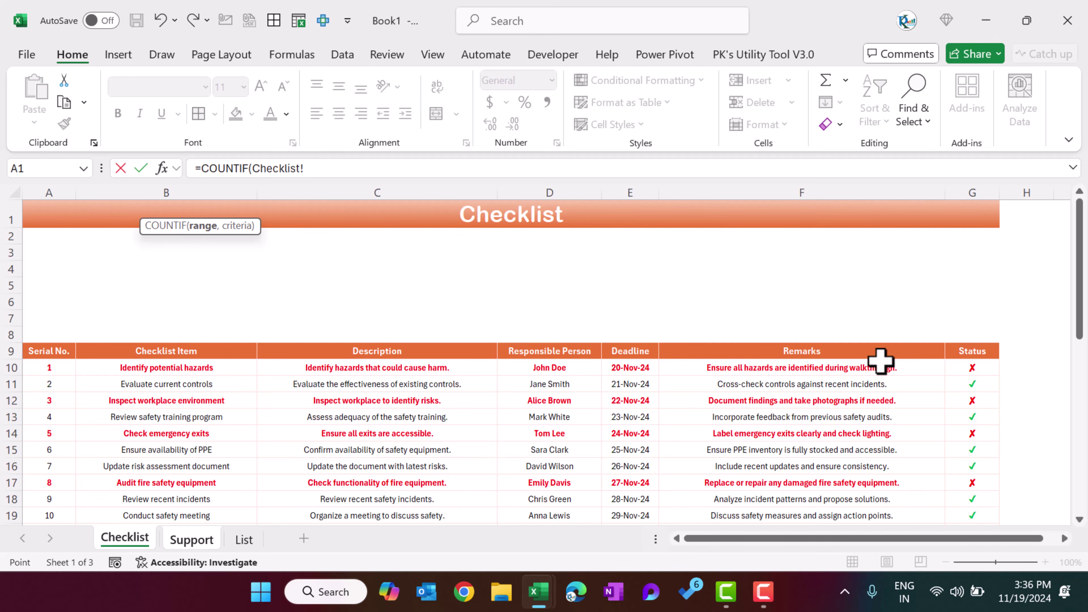
pyautogui.keyDown('shift'); pyautogui.click(980, 189); pyautogui.keyUp('shift')
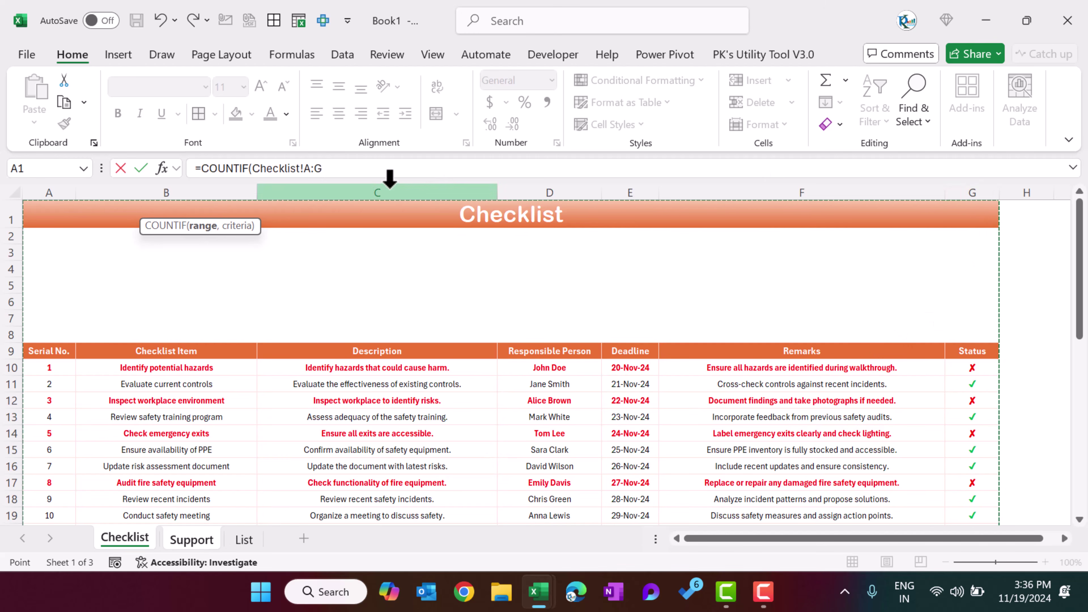
pyautogui.click(329, 168)
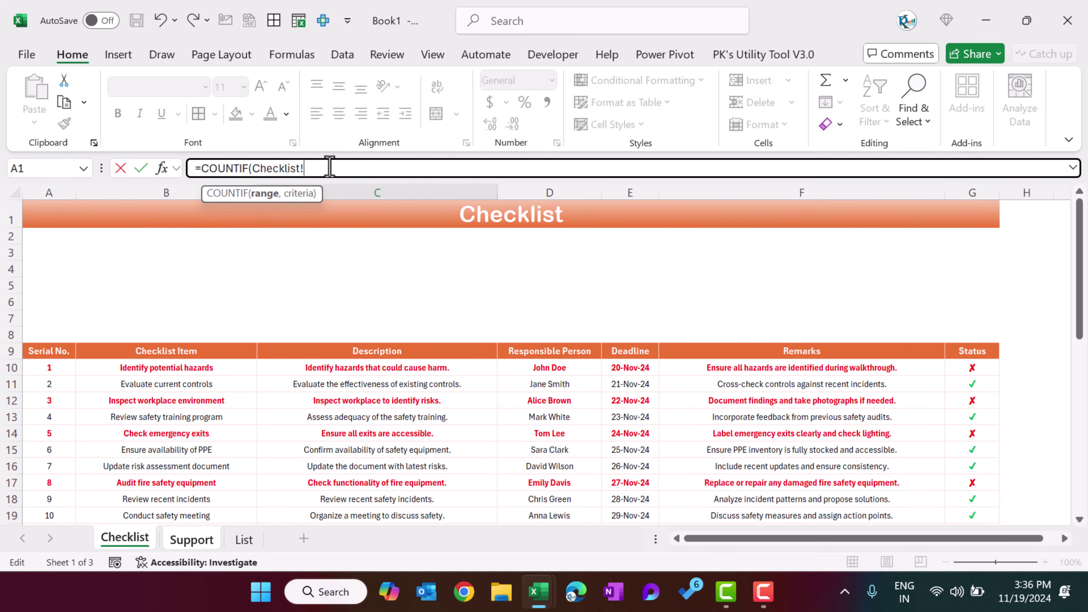
pyautogui.write('G:G')
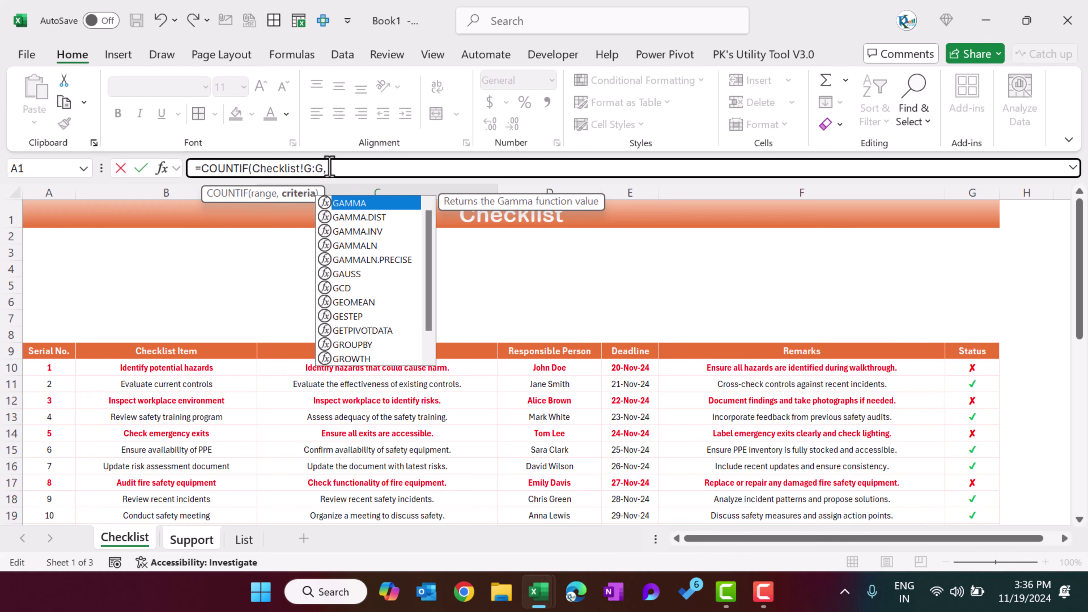
pyautogui.write(',')
# - Complete the COUNTIF formula with Support!B1 as the criterion and fill it down to C2
pyautogui.click(210, 541)
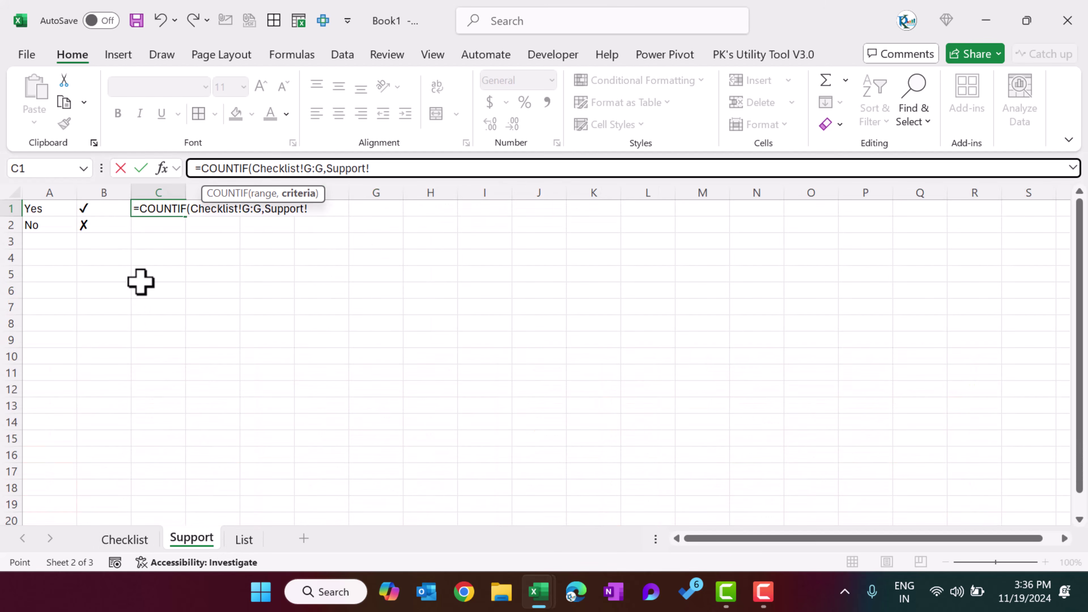
pyautogui.click(103, 206)
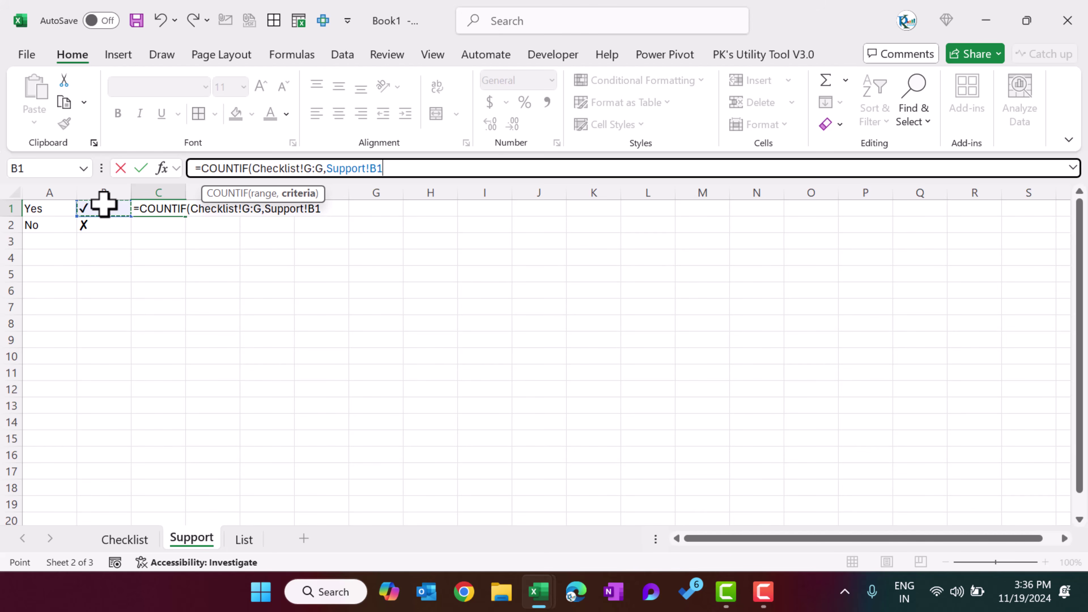
pyautogui.press('Return')
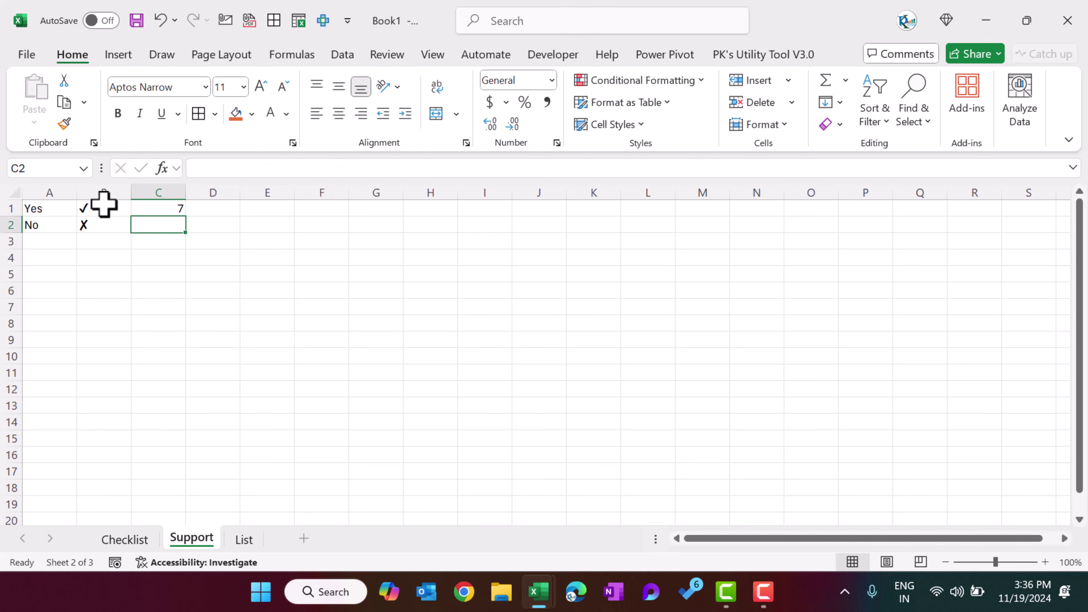
pyautogui.hotkey('ctrl', 'd')
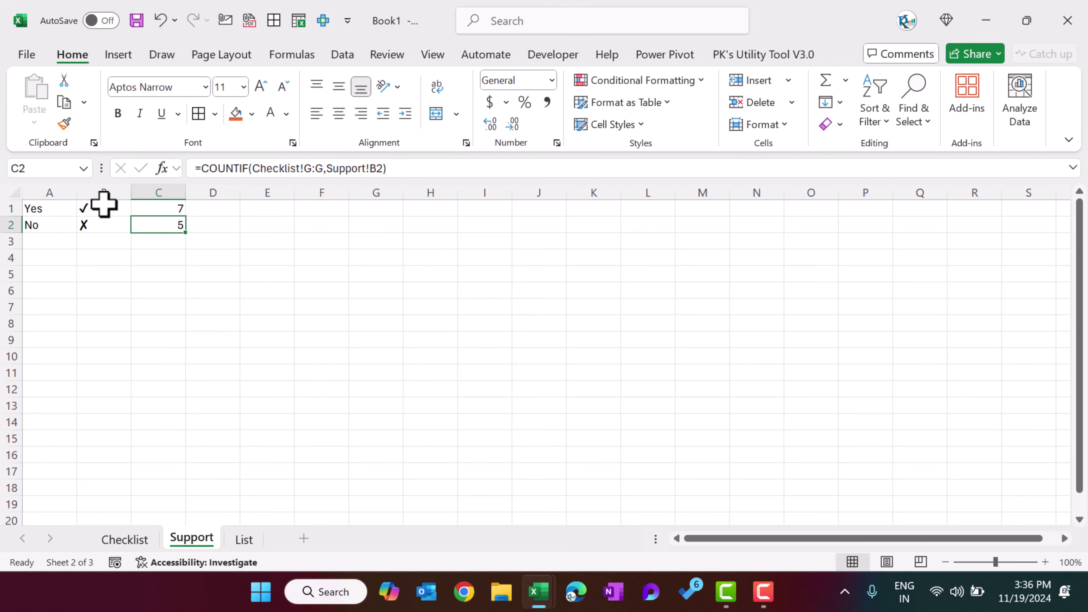
# - Add a total in cell F1 of the Support sheet with the formula =SUM(C1:C2)
pyautogui.click(328, 209)
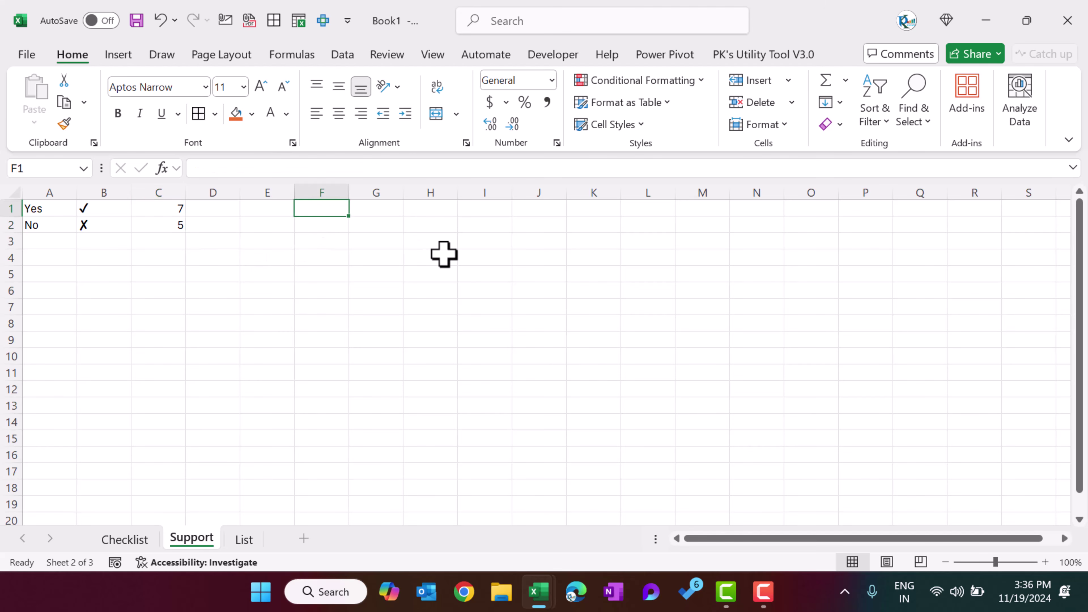
pyautogui.write('=sum')
pyautogui.press('Tab')
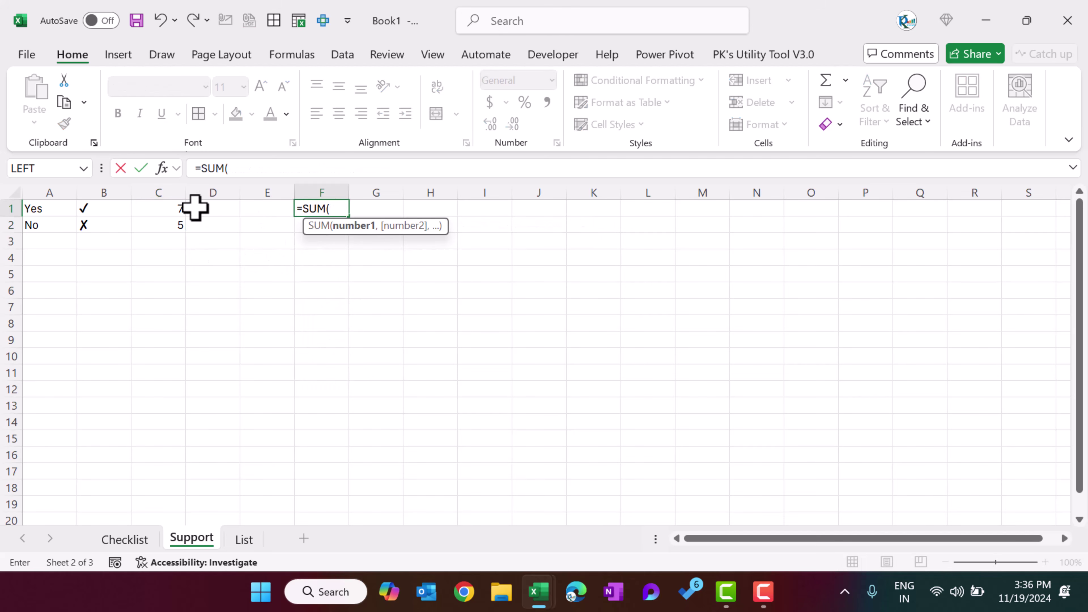
pyautogui.moveTo(179, 207); pyautogui.dragTo(180, 226)
pyautogui.press('Return')
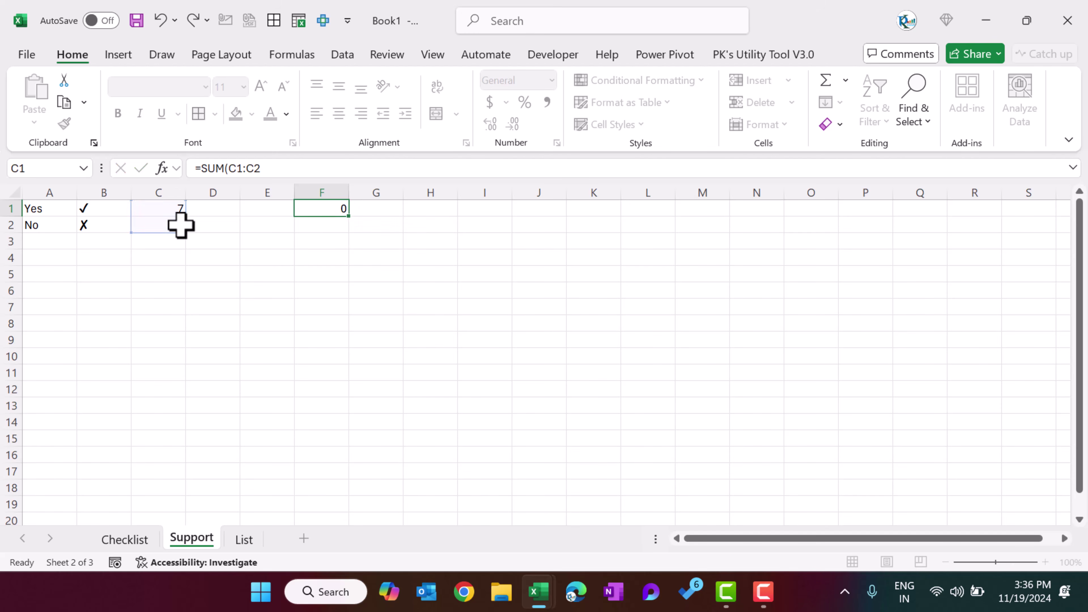
# - Calculate the check-mark share in F2 of the Support sheet with =C1/F1 and format it as a percentage
pyautogui.write('=')
pyautogui.press('Up')
pyautogui.press('Left')
pyautogui.press('Left')
pyautogui.press('Left')
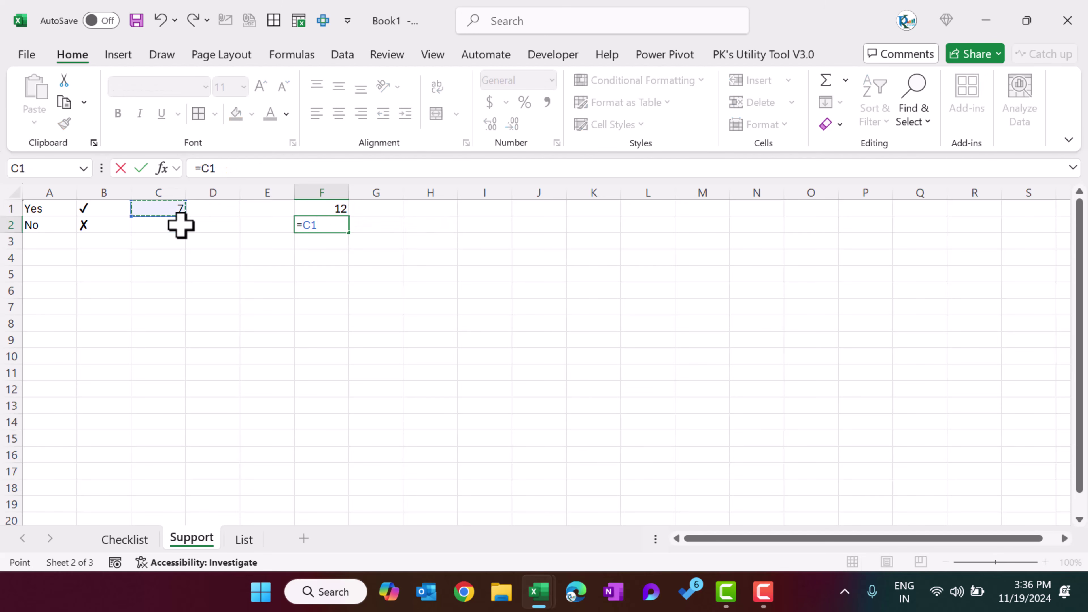
pyautogui.write('/')
pyautogui.press('Up')
pyautogui.press('Return')
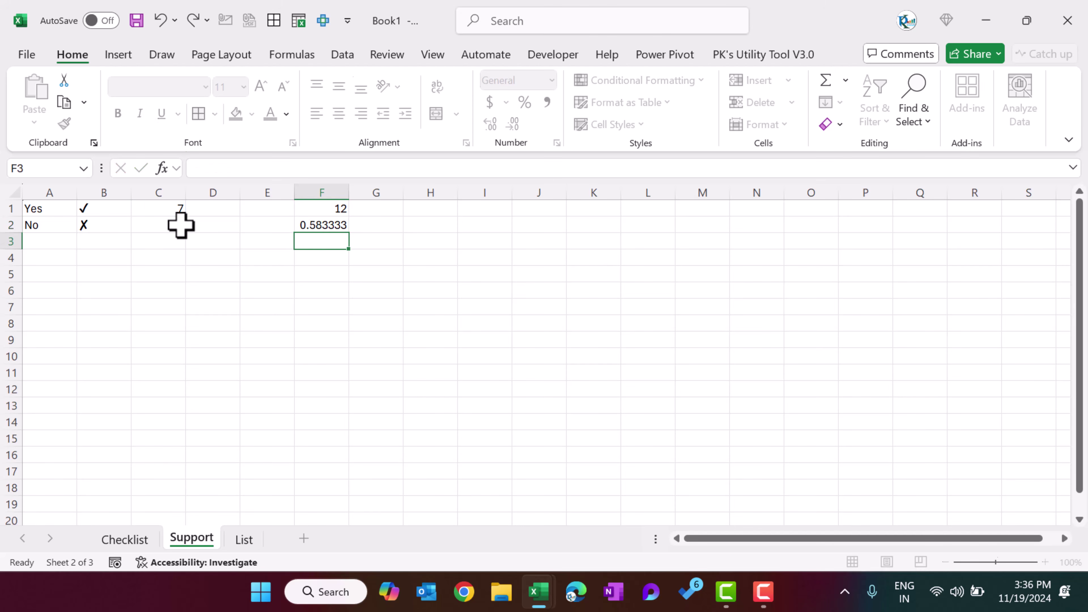
pyautogui.press('Up')
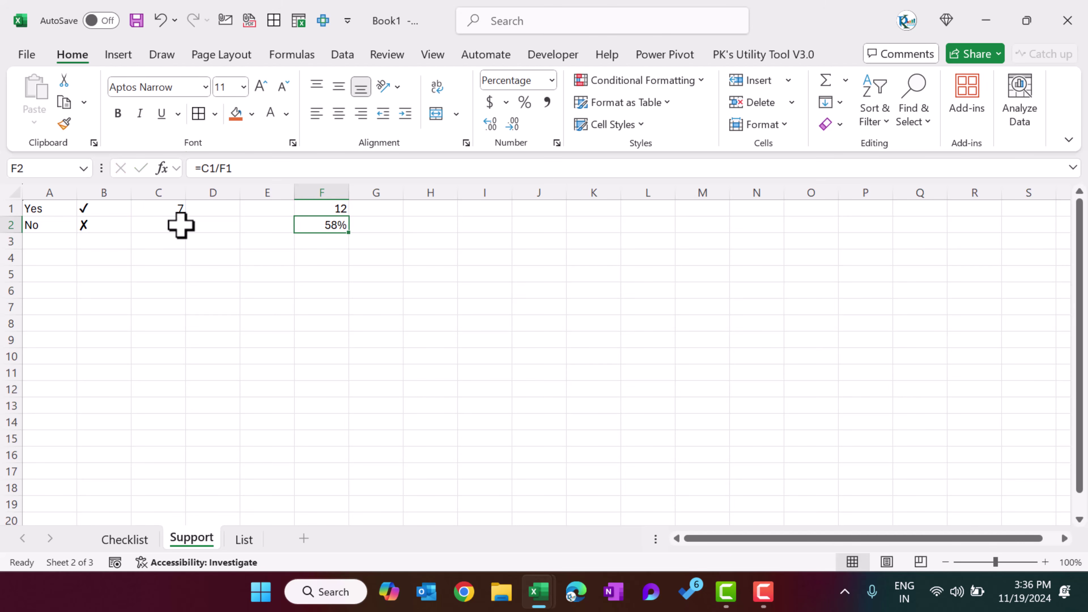
pyautogui.click(350, 294)
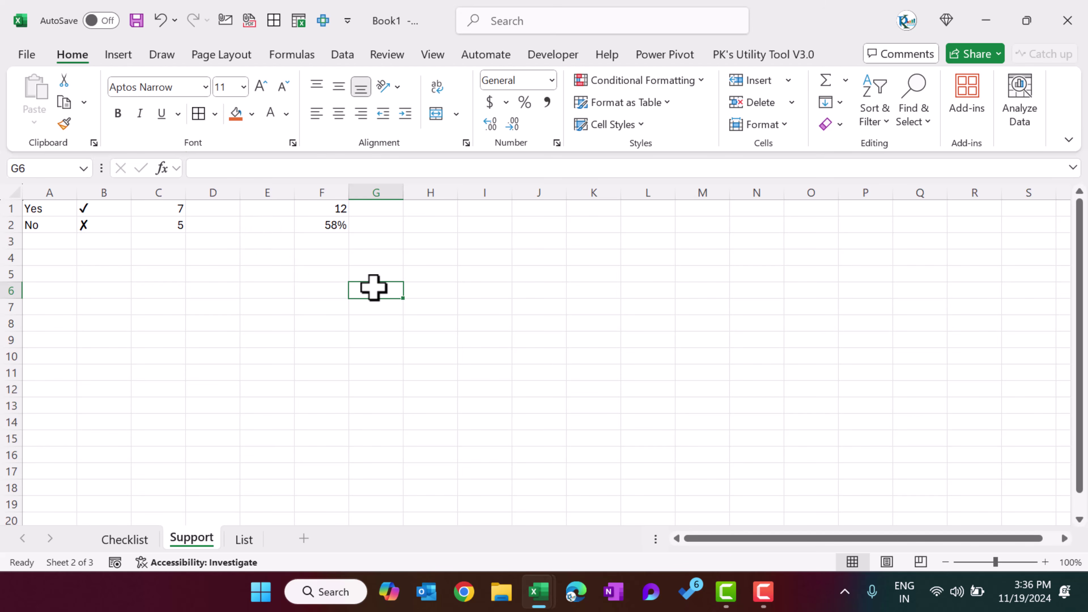
# - Return to the Checklist sheet and bring all filled rows from item 1 to item 12 into view
pyautogui.click(129, 541)
pyautogui.click(570, 369)
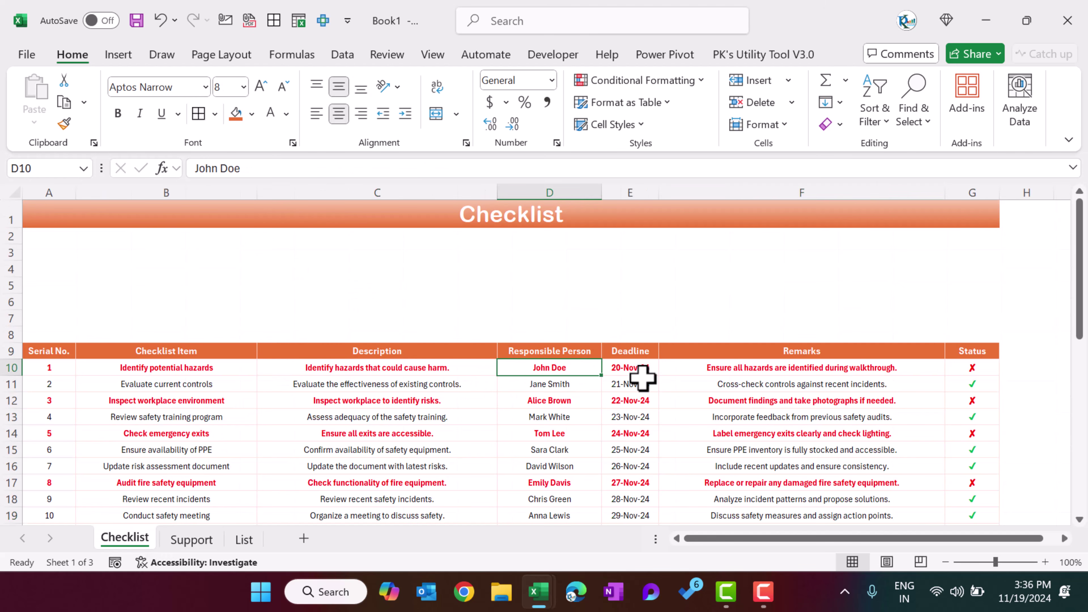
pyautogui.scroll(-1, 643, 377)
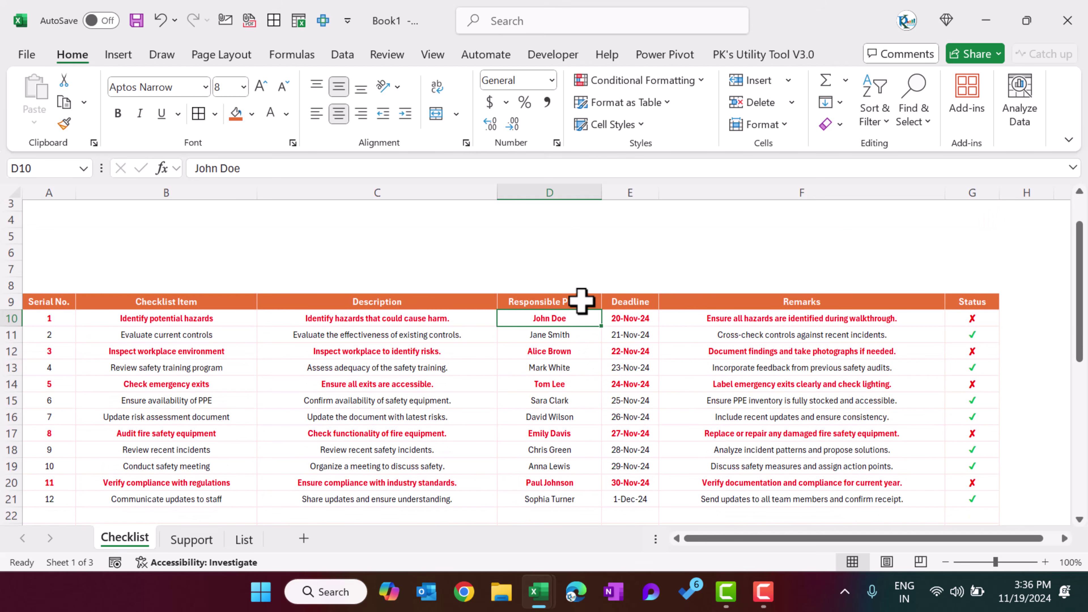
pyautogui.moveTo(576, 318); pyautogui.dragTo(579, 491)
pyautogui.hotkey('ctrl', 'c')
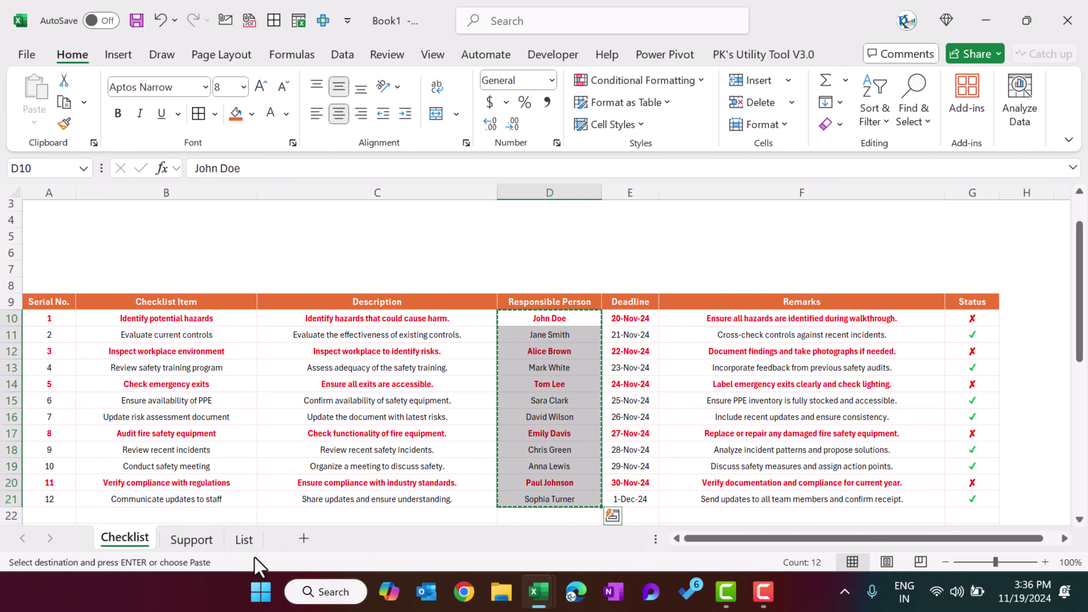
pyautogui.press('Escape')
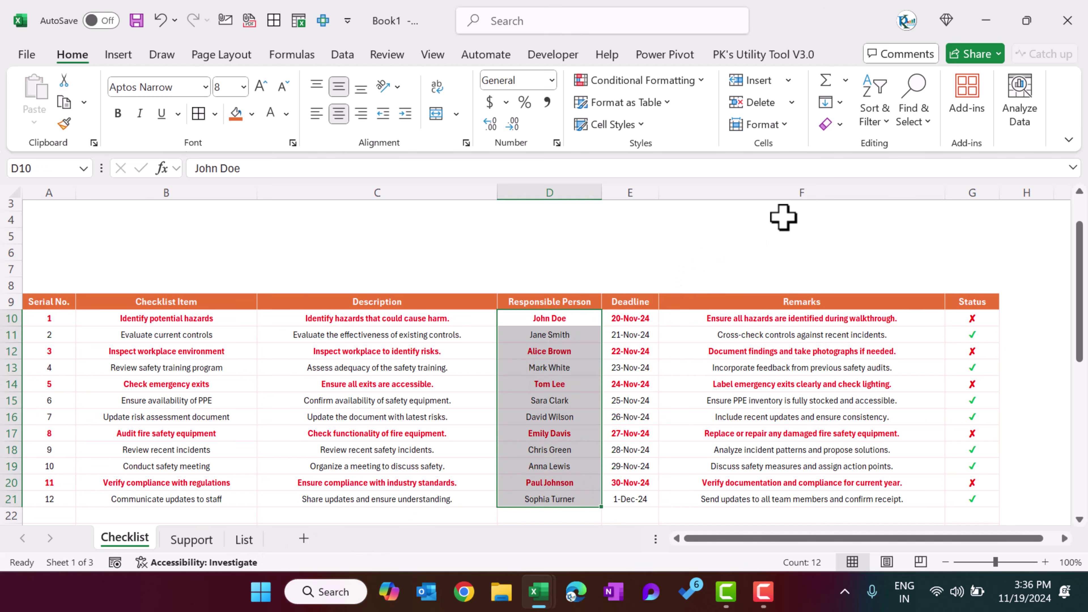
# - Copy the Responsible Person header and names, D9:D21, into cell A1 of the List sheet and fit column A to its contents
pyautogui.moveTo(579, 306); pyautogui.dragTo(573, 498)
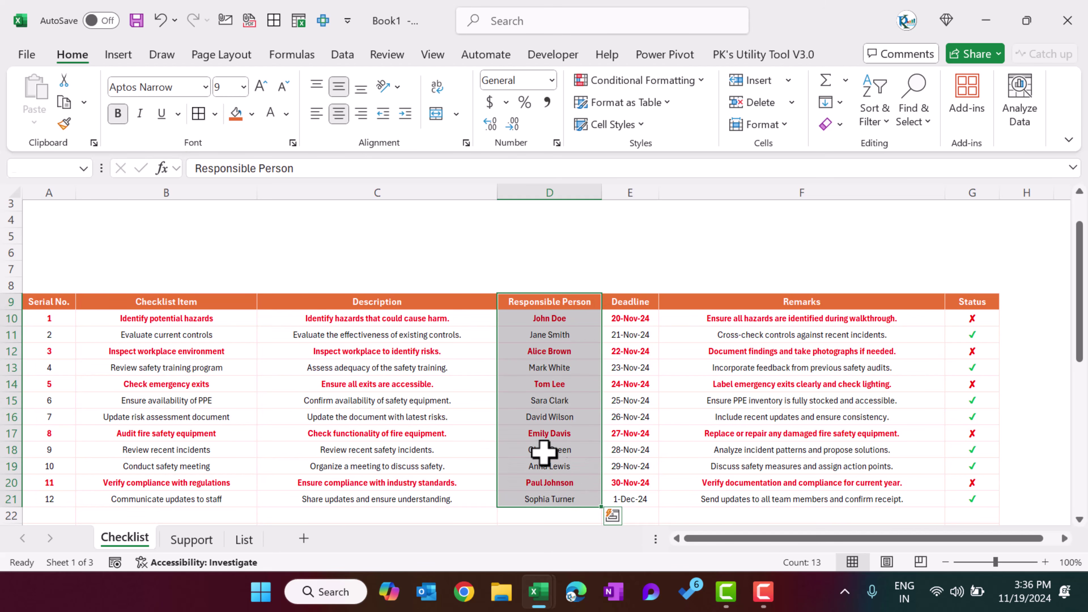
pyautogui.hotkey('ctrl', 'c')
pyautogui.hotkey('ctrl', 'pagedown')
pyautogui.hotkey('ctrl', 'pagedown')
pyautogui.hotkey('ctrl', 'v')
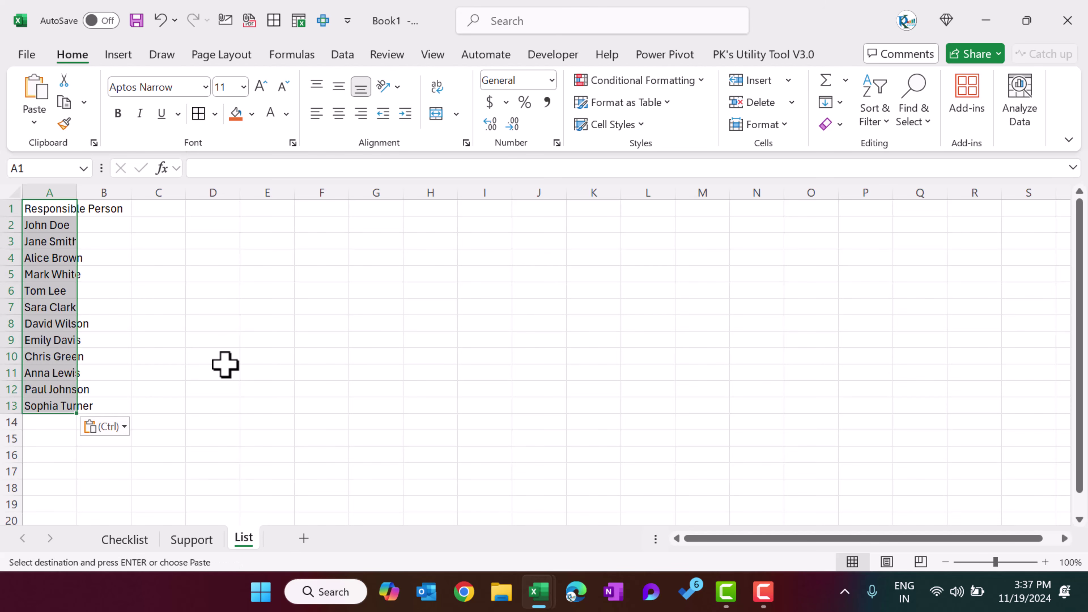
pyautogui.doubleClick(82, 189)
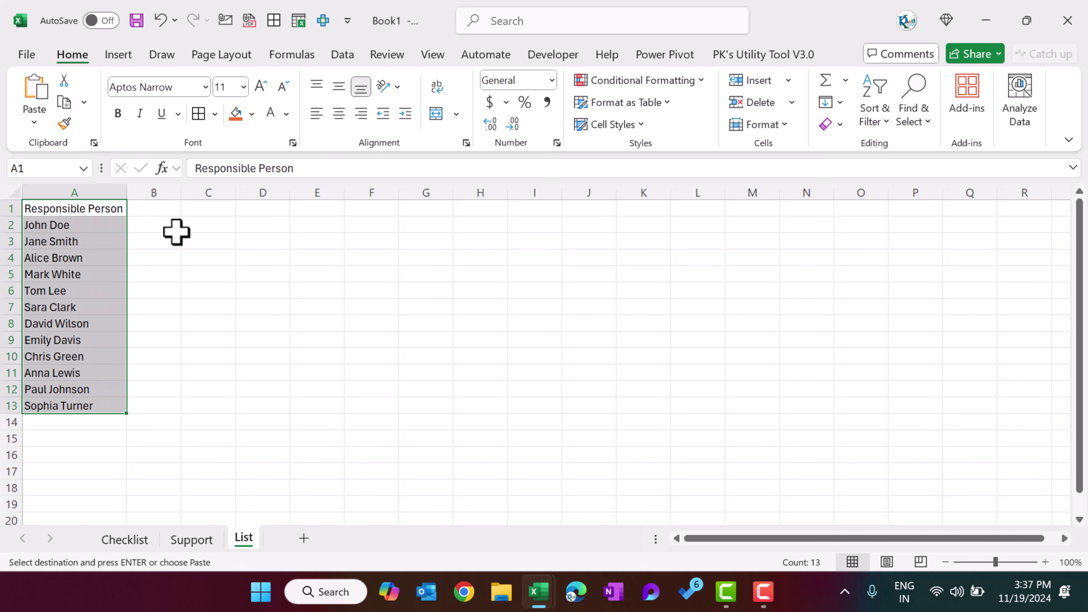
pyautogui.click(154, 226)
pyautogui.moveTo(109, 231); pyautogui.dragTo(101, 396)
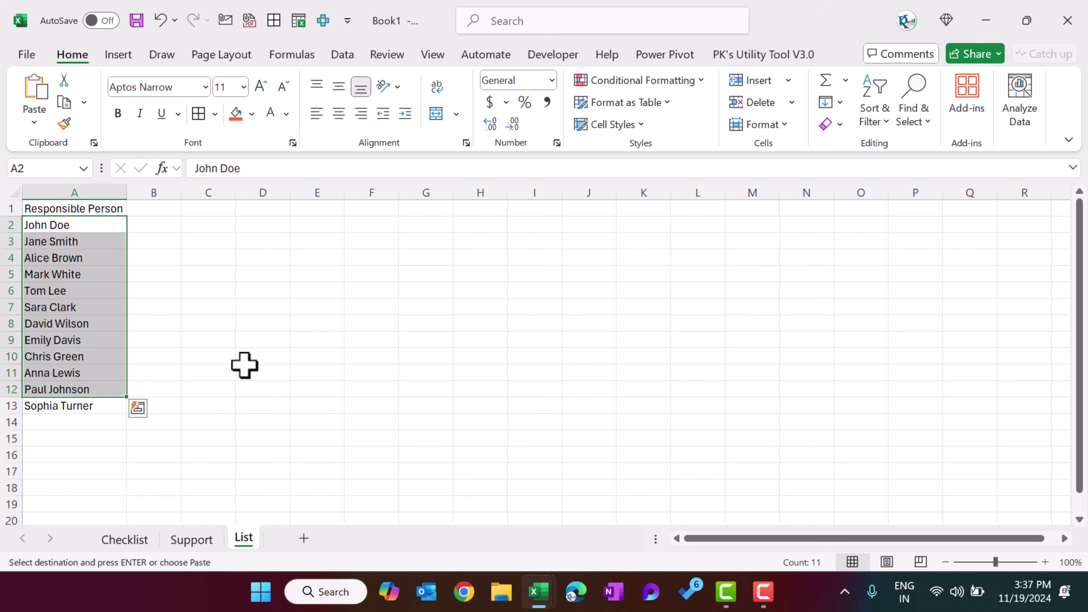
pyautogui.click(306, 311)
# - Start a new workbook-scope name Responsible_Person from cell A1, replace its reference with an equals sign and enlarge the dialog
pyautogui.click(115, 207)
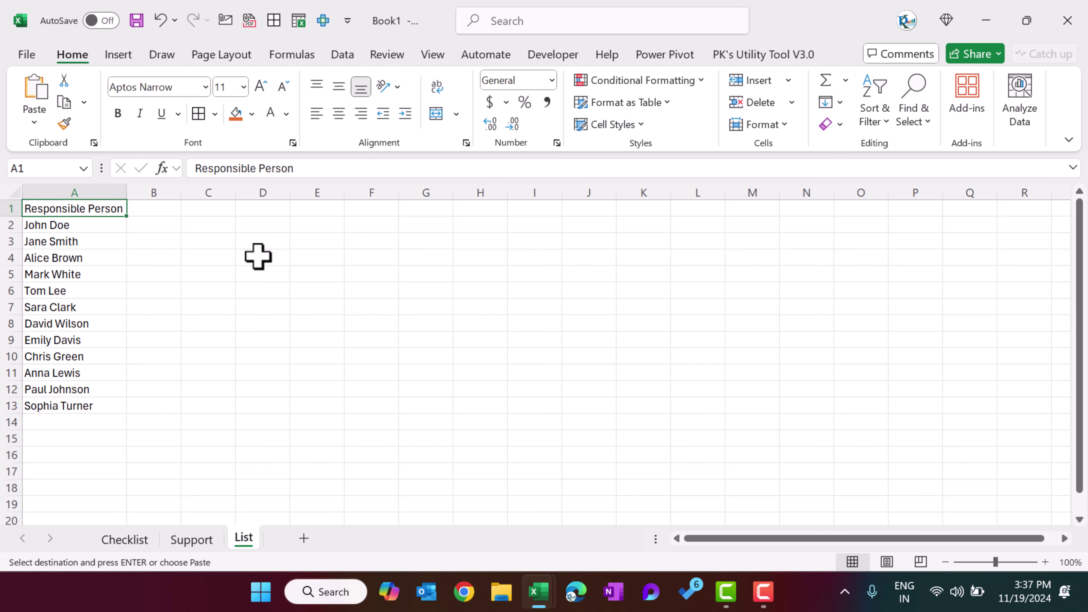
pyautogui.hotkey('alt', 'm')
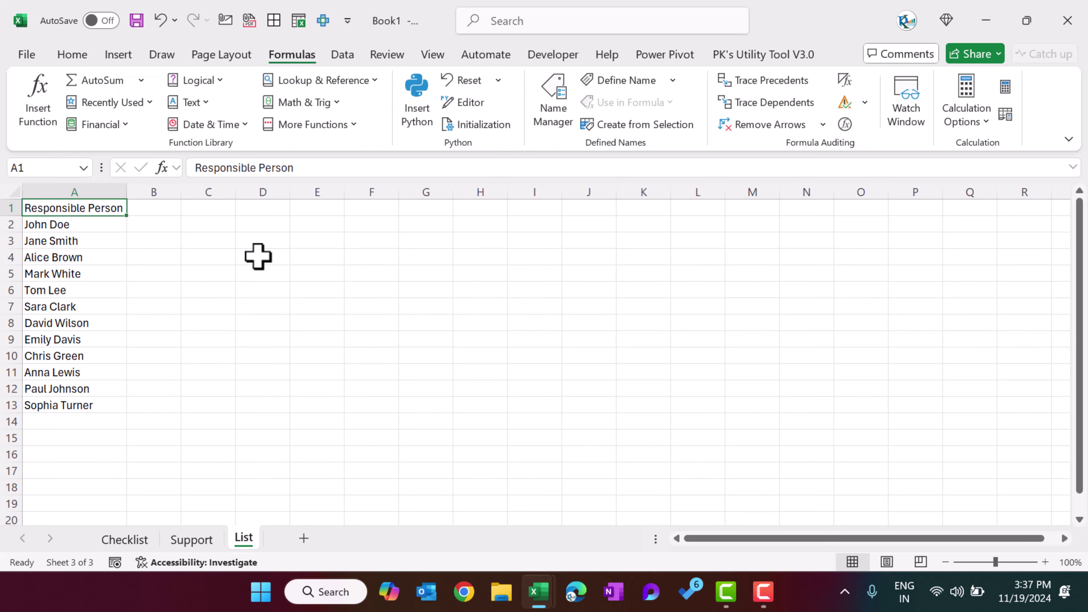
pyautogui.press('m')
pyautogui.press('d')
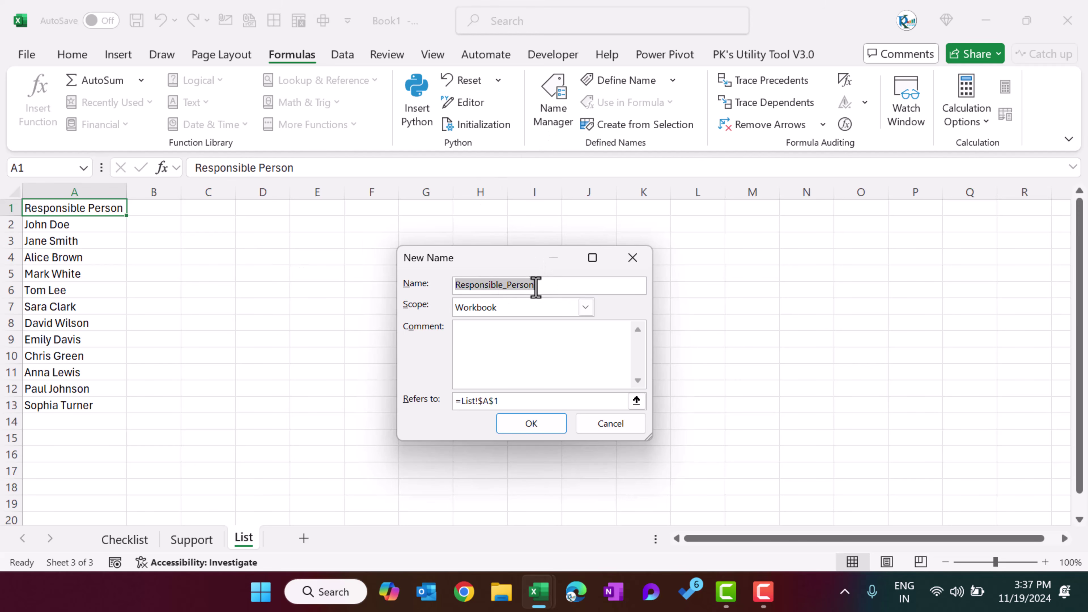
pyautogui.click(550, 286)
pyautogui.moveTo(517, 402); pyautogui.dragTo(433, 401)
pyautogui.write('=')
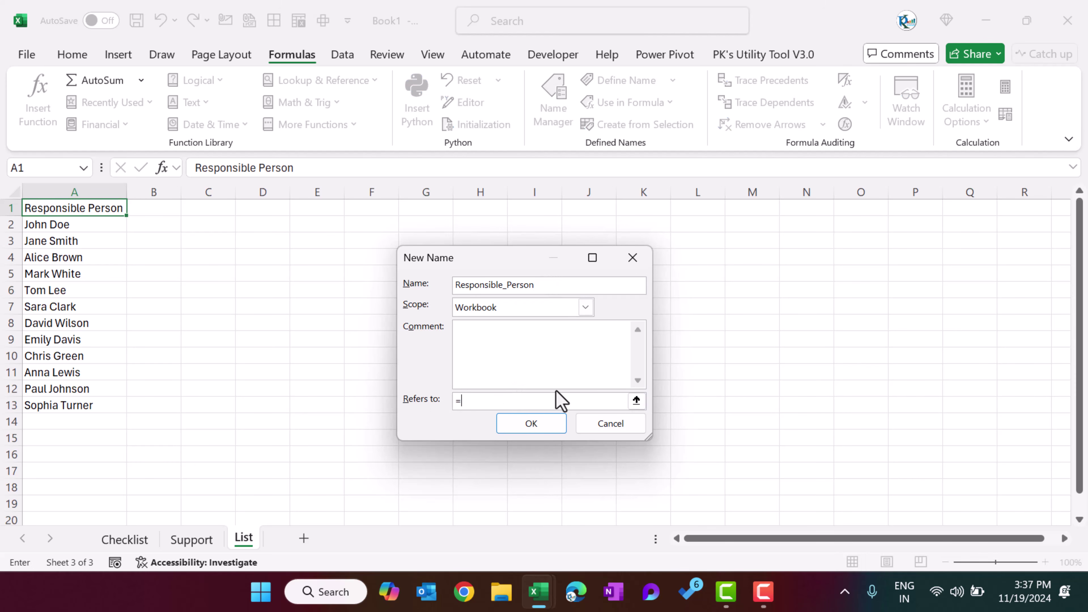
pyautogui.moveTo(647, 441); pyautogui.dragTo(863, 472)
# - Complete the Responsible_Person name's reference as =OFFSET(List!$A$2,,,COUNTA(List!$A:$A)-1) and save the name
pyautogui.write('Offset(')
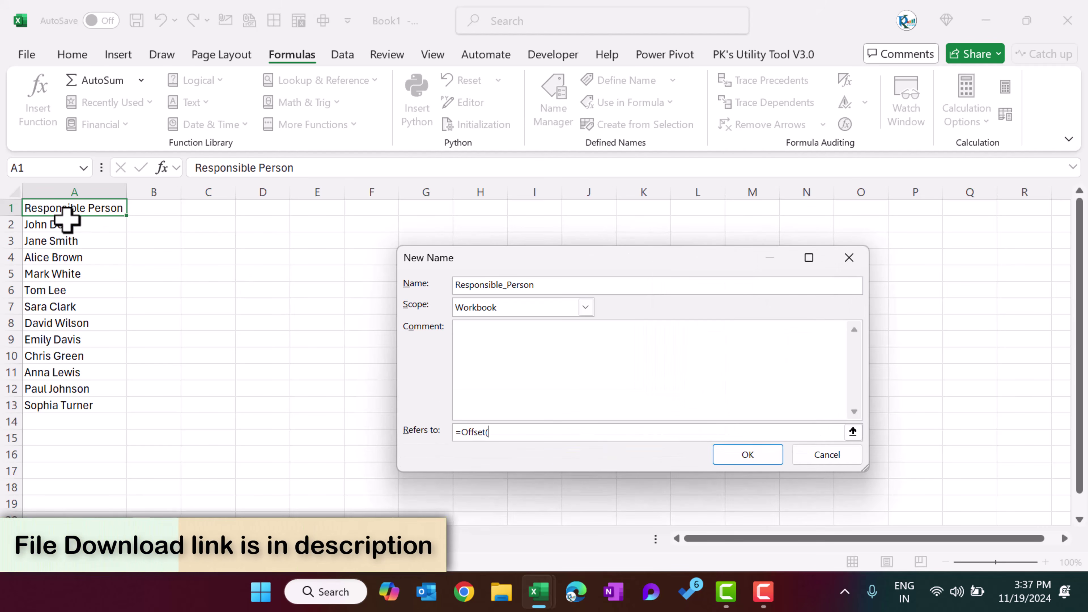
pyautogui.click(55, 224)
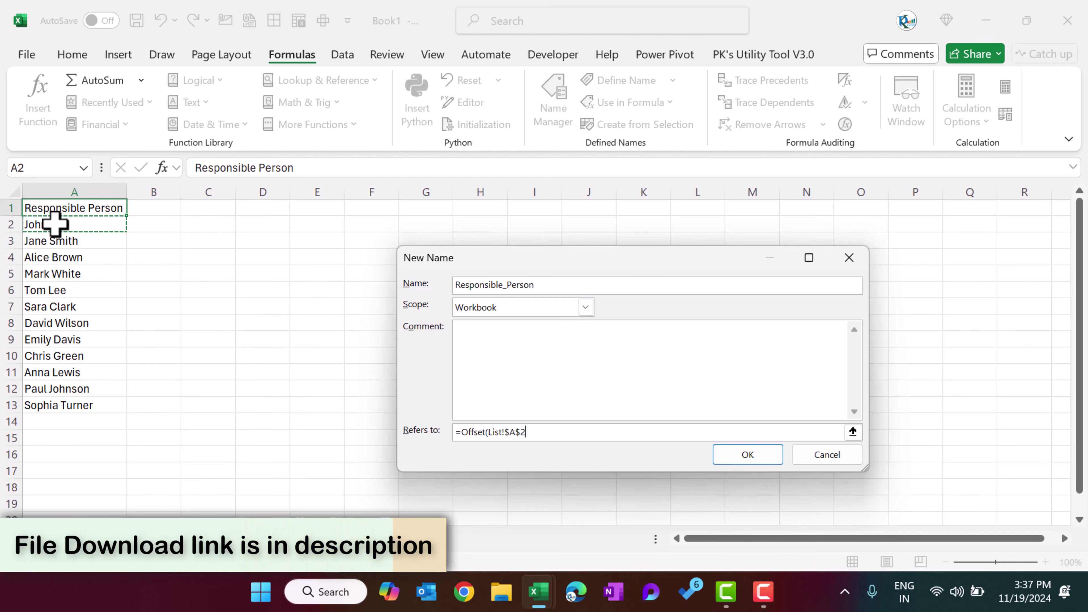
pyautogui.write(',,,coun')
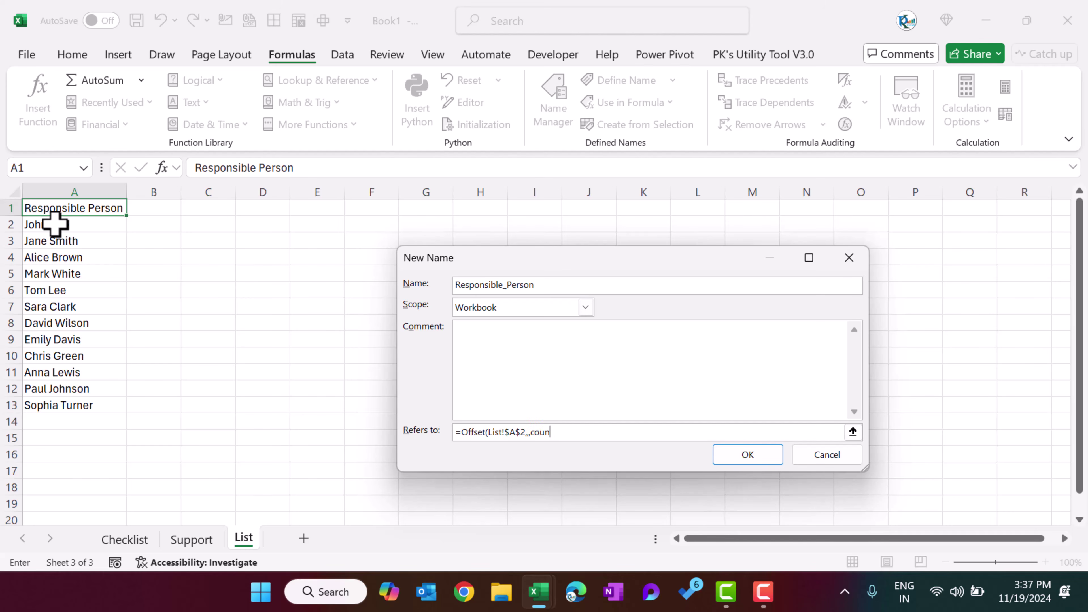
pyautogui.write('ta(')
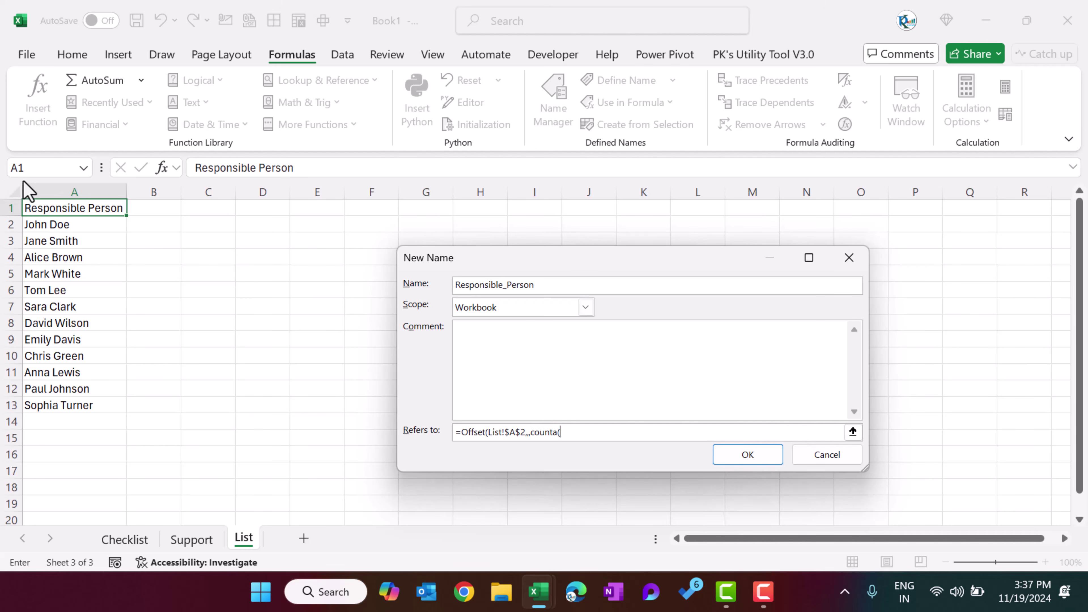
pyautogui.click(47, 191)
pyautogui.write(')-1')
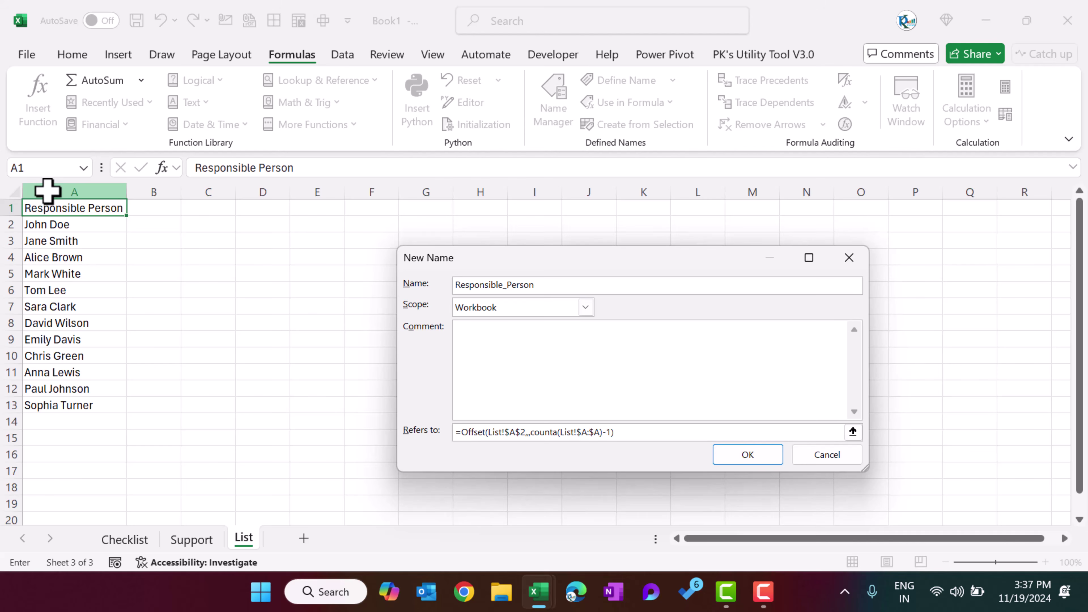
pyautogui.press('Return')
# - Check in the Name Manager which cells the Responsible_Person name covers
pyautogui.hotkey('ctrl', 'F3')
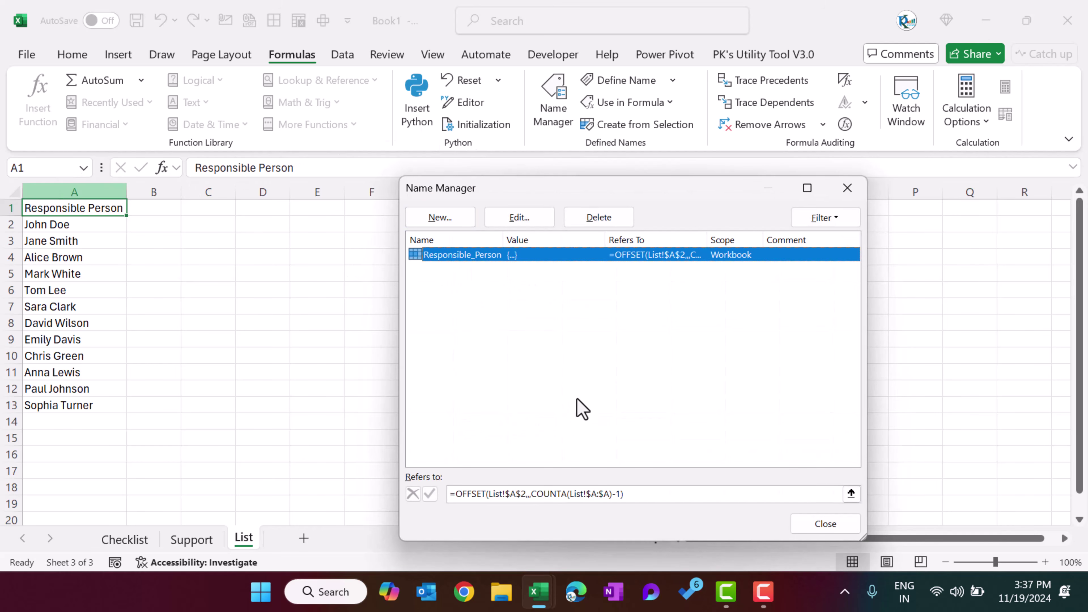
pyautogui.click(644, 493)
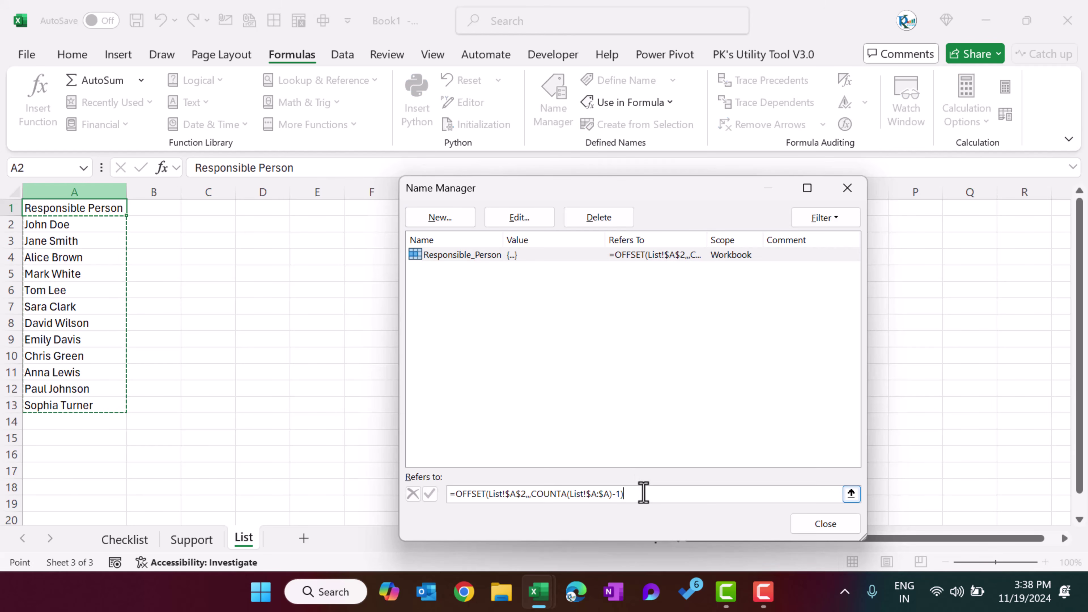
pyautogui.click(574, 360)
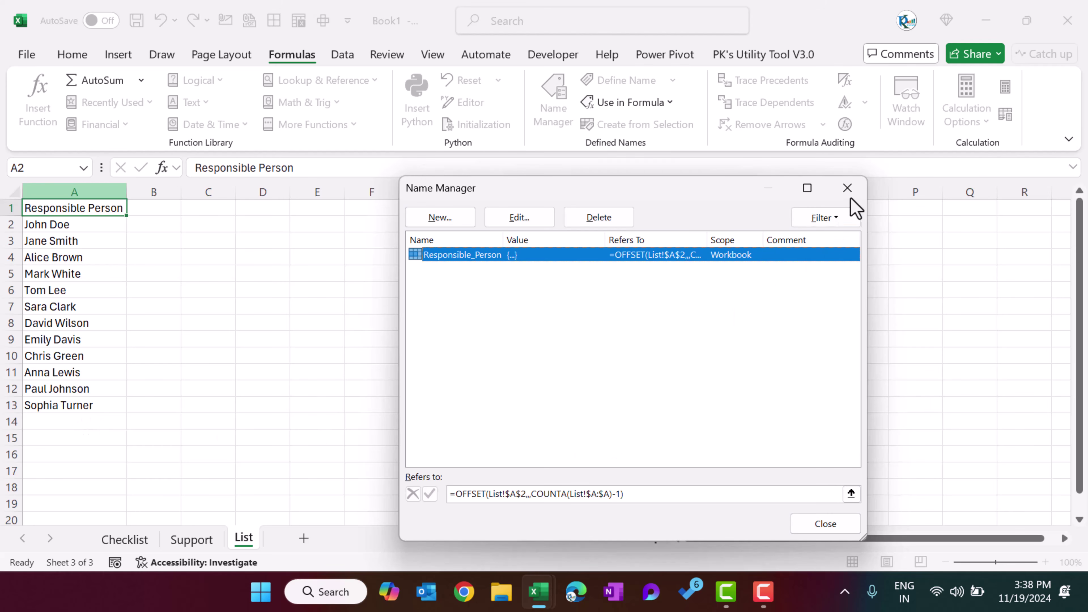
pyautogui.click(847, 188)
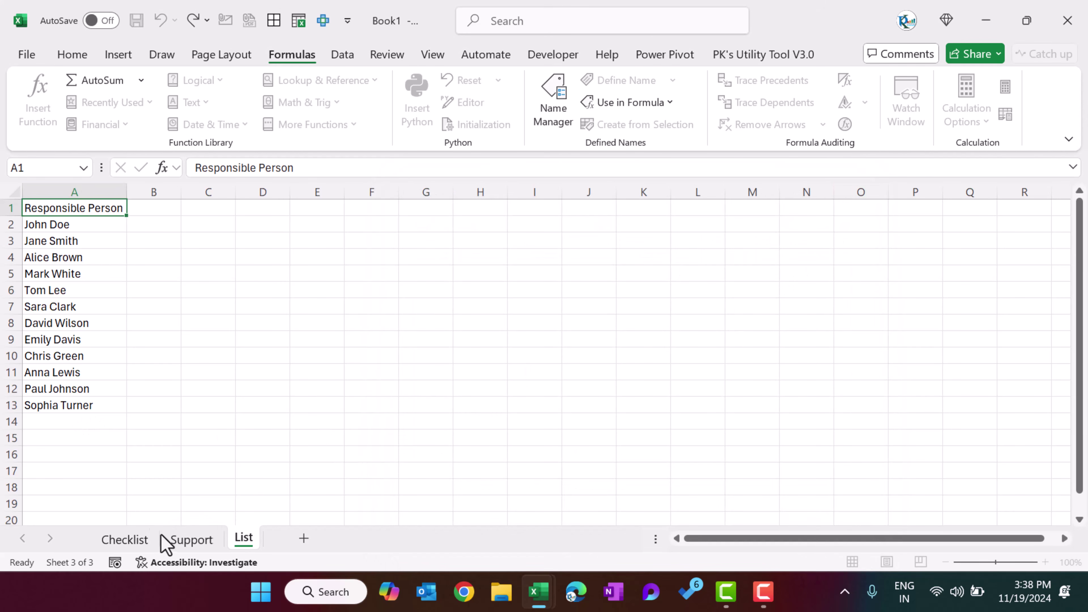
# - Add list validation to the Responsible Person cells D10:D41 on the Checklist sheet, using =Responsible_Person as the source
pyautogui.click(138, 539)
pyautogui.click(538, 324)
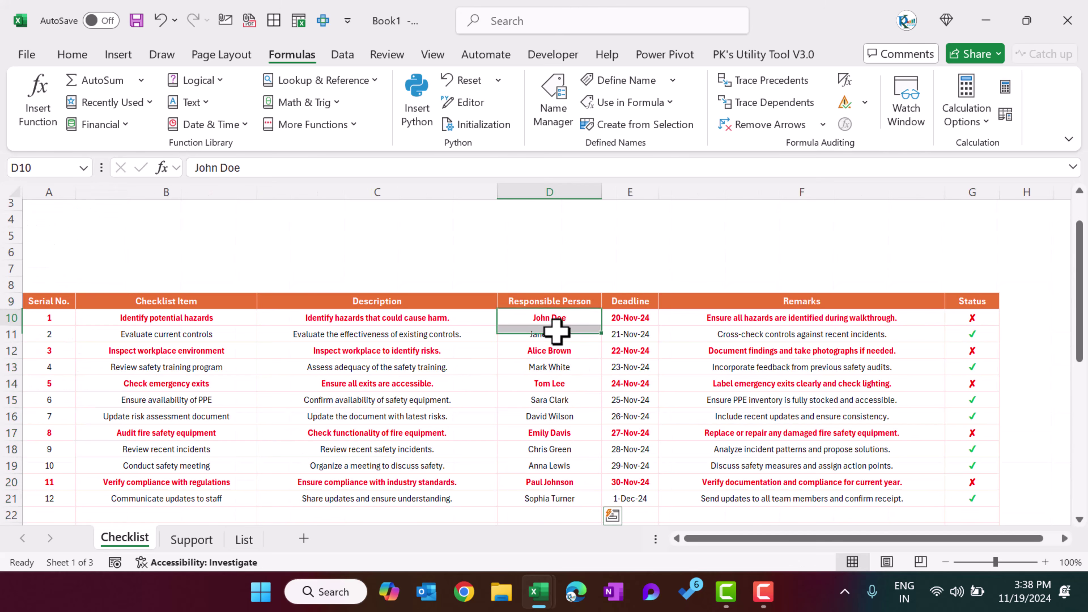
pyautogui.scroll(-7, 599, 439)
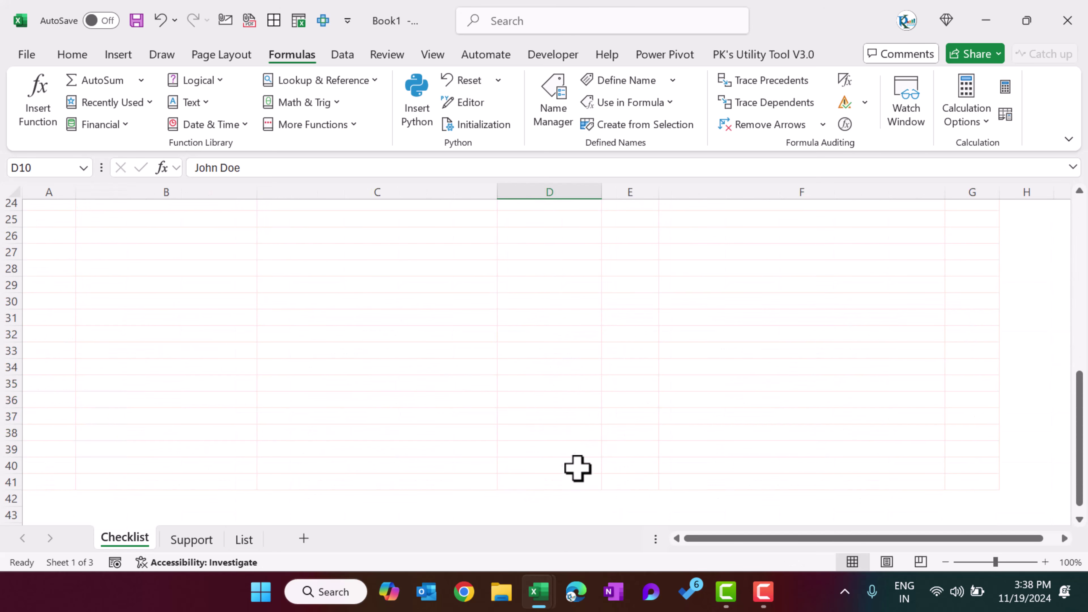
pyautogui.keyDown('shift'); pyautogui.click(568, 477); pyautogui.keyUp('shift')
pyautogui.hotkey('alt', 'd')
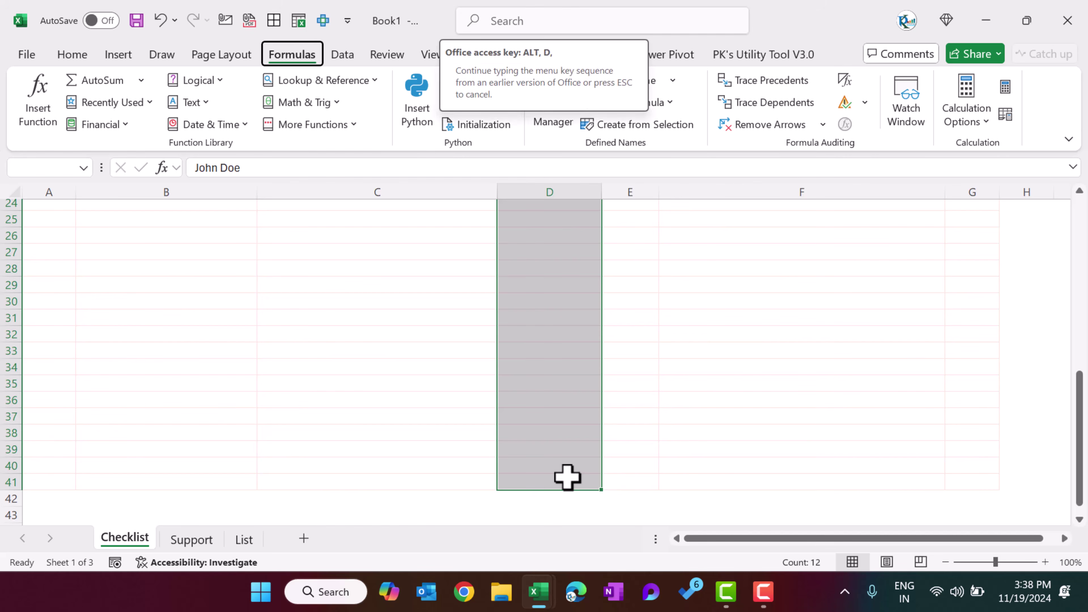
pyautogui.press('l')
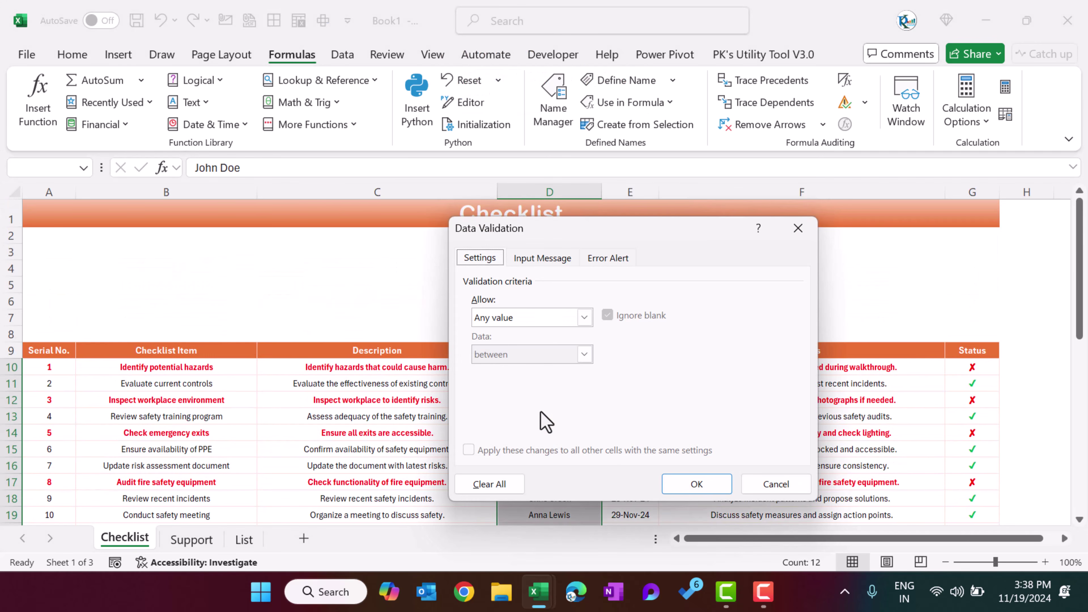
pyautogui.click(532, 322)
pyautogui.click(505, 369)
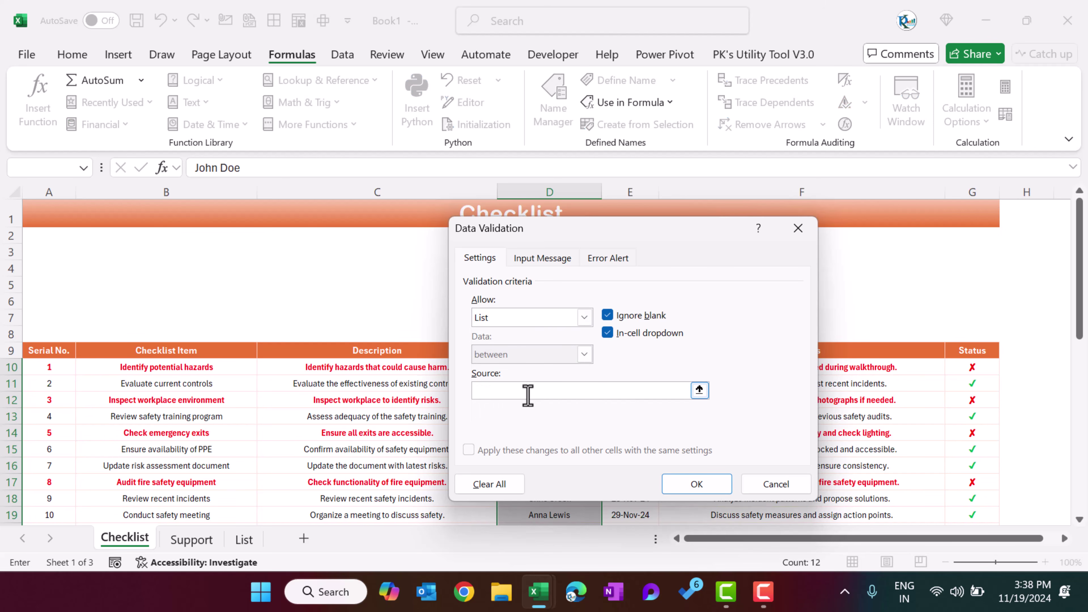
pyautogui.press('F3')
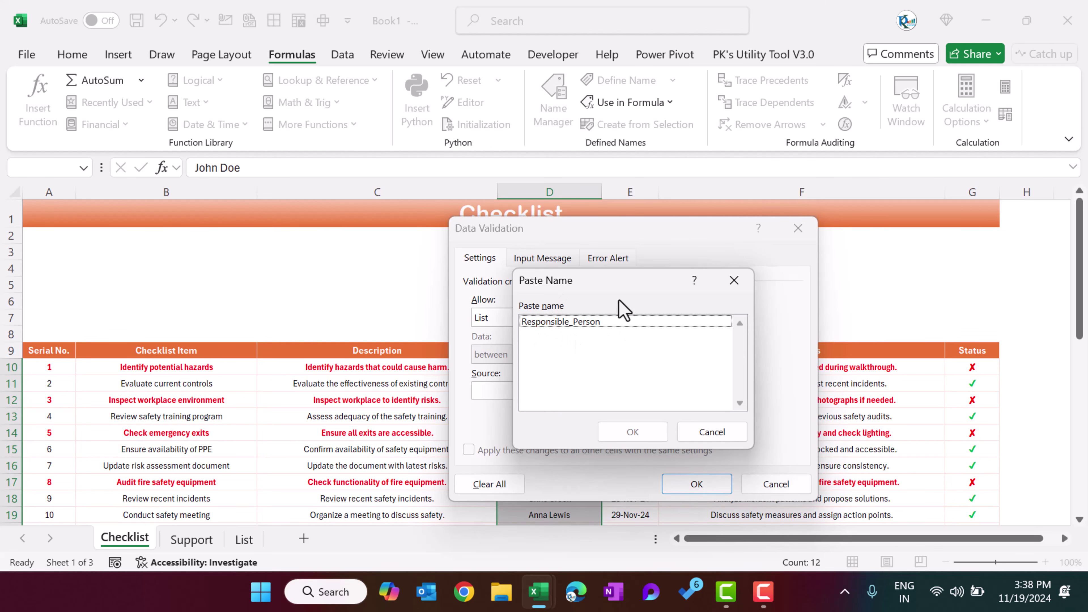
pyautogui.click(545, 324)
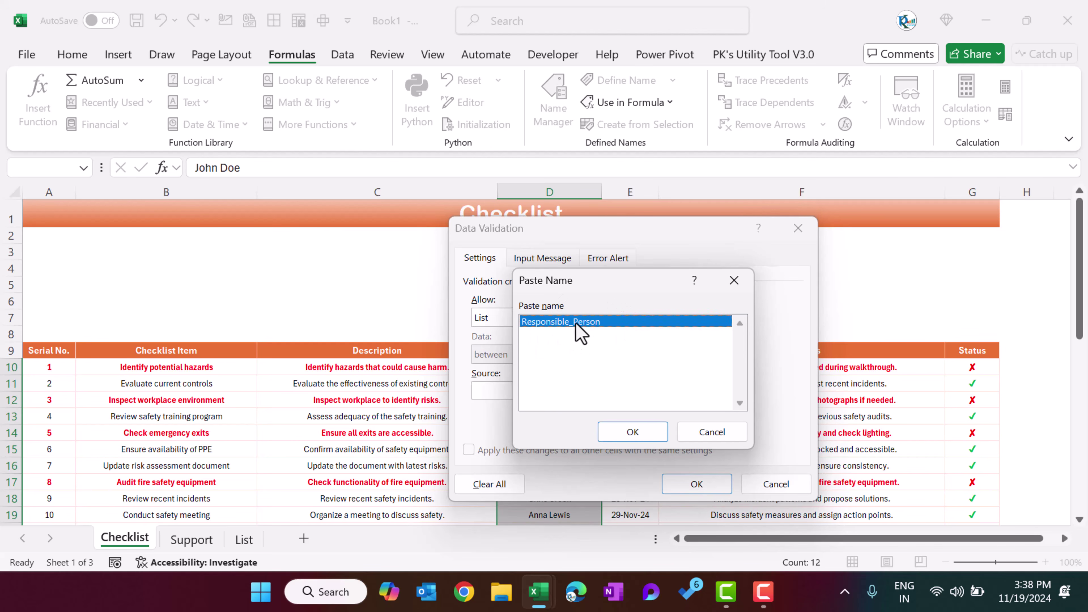
pyautogui.click(630, 431)
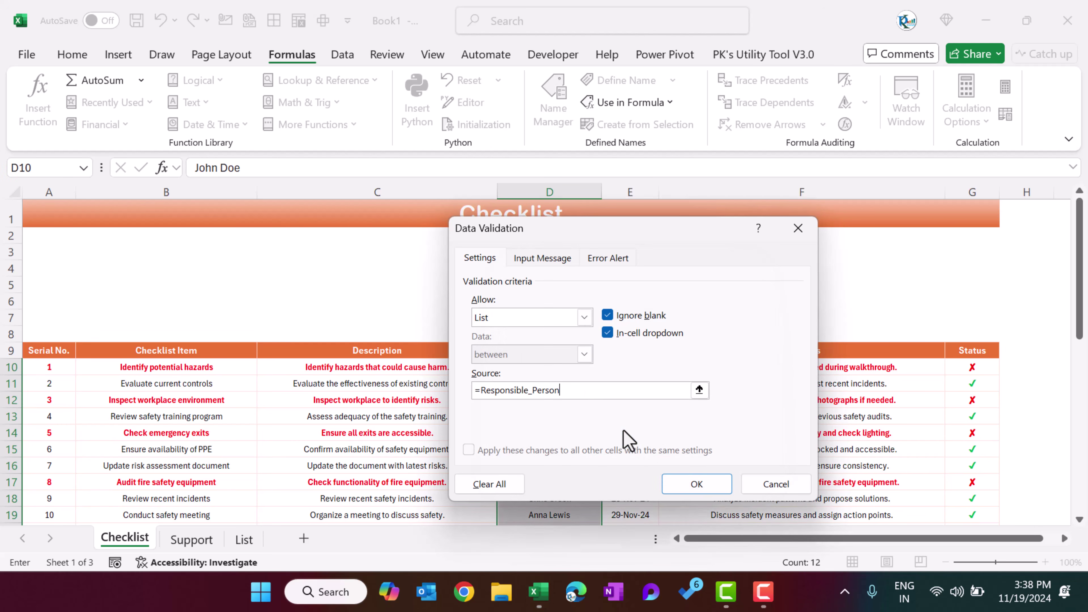
pyautogui.click(697, 484)
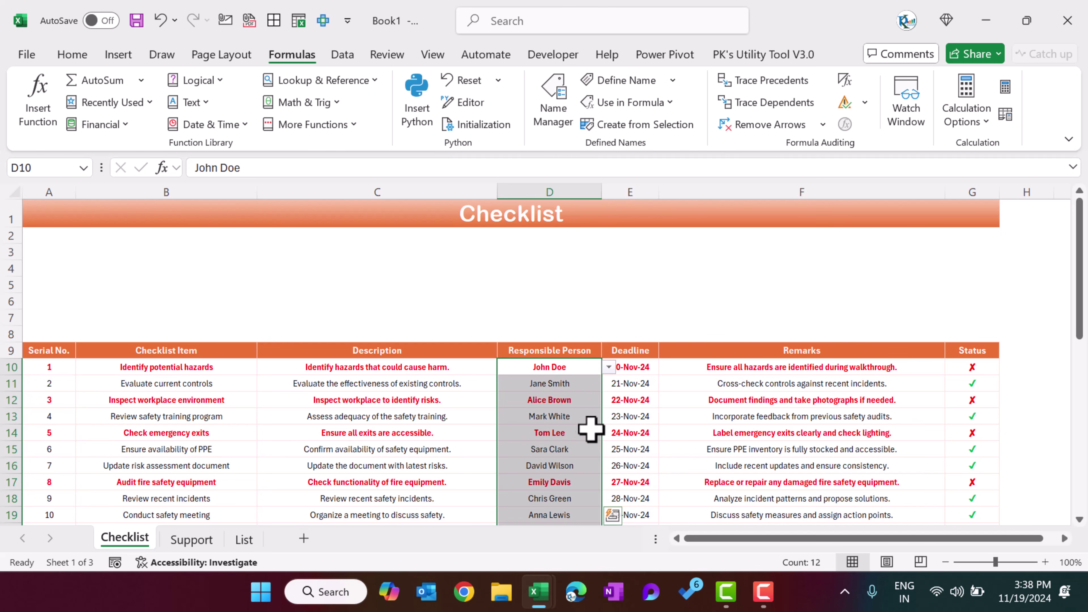
# - Check the Responsible Person dropdowns in cell D13 and in the empty cell D22
pyautogui.click(577, 416)
pyautogui.click(615, 415)
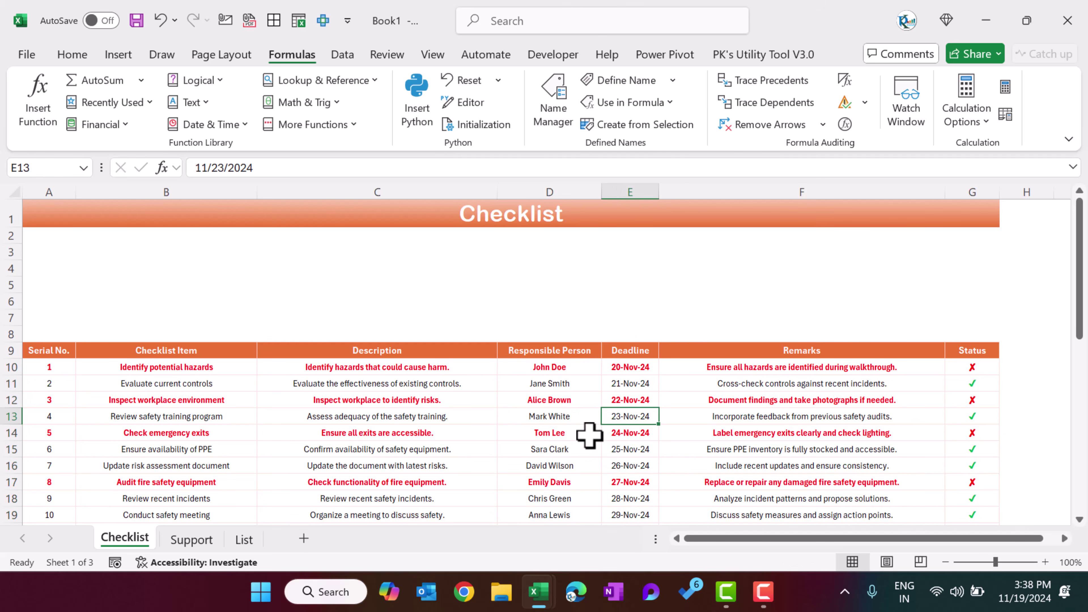
pyautogui.click(589, 416)
pyautogui.click(609, 417)
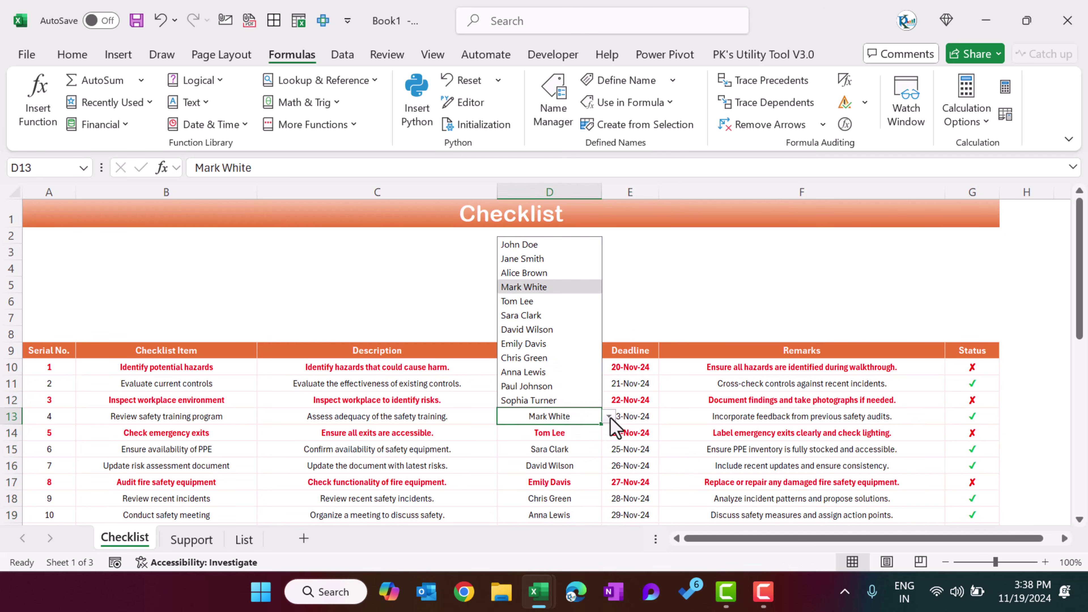
pyautogui.scroll(-5, 595, 435)
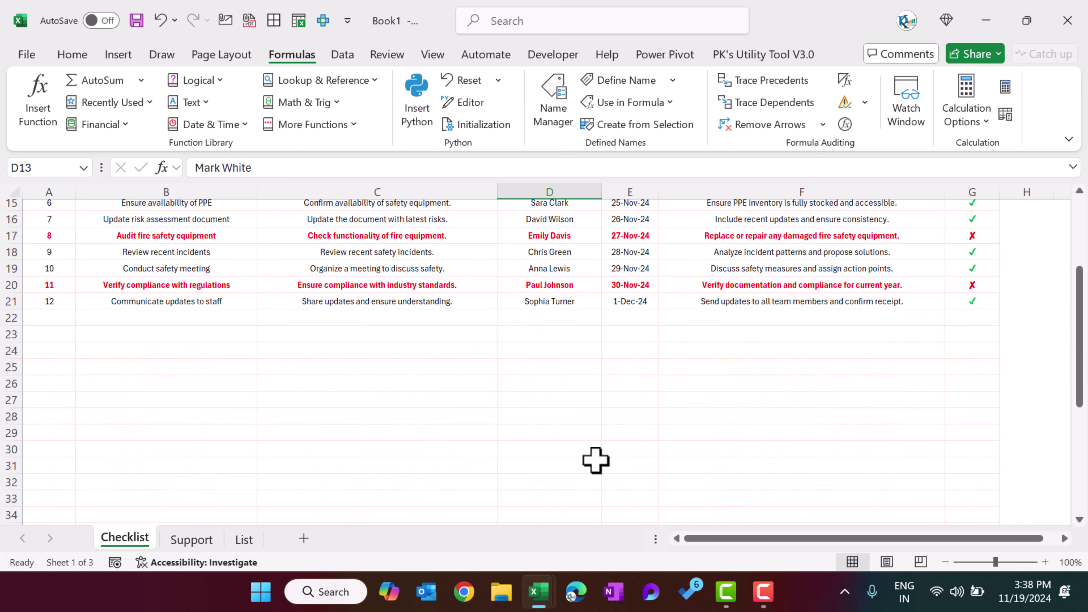
pyautogui.click(586, 321)
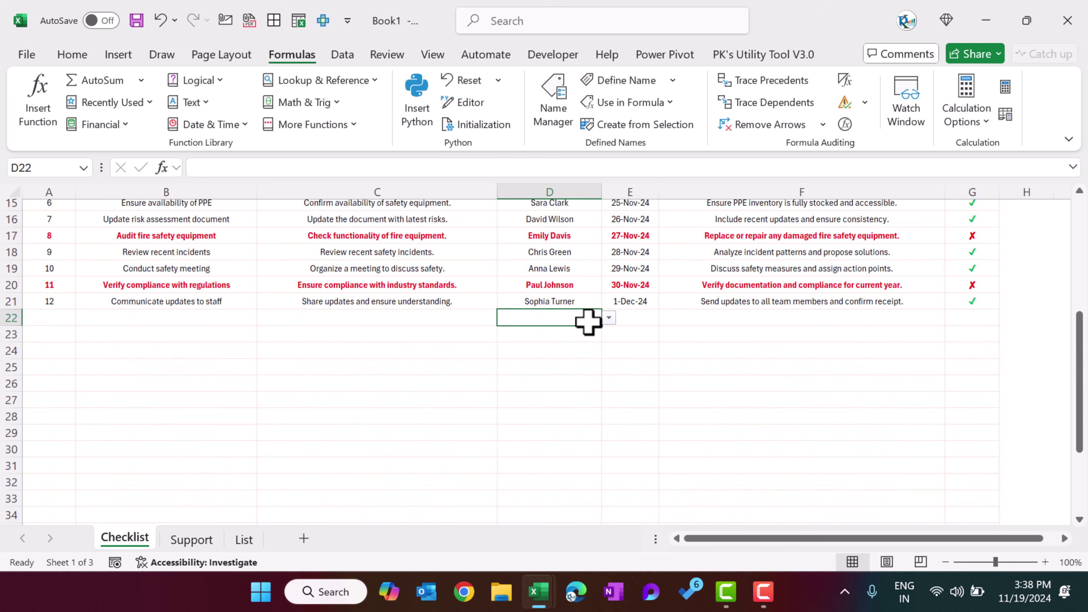
pyautogui.click(609, 318)
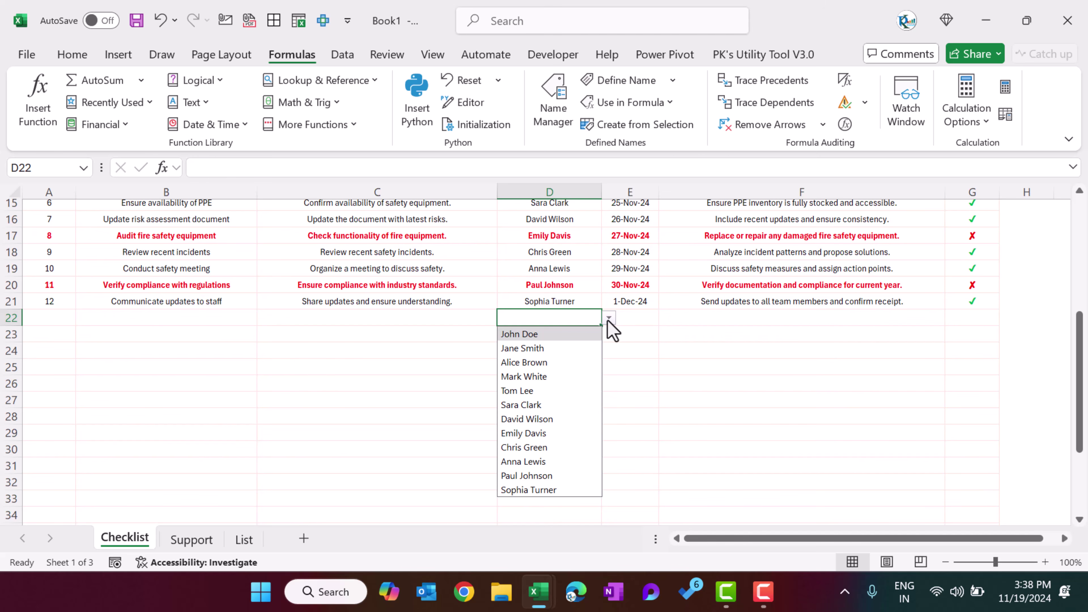
pyautogui.click(609, 321)
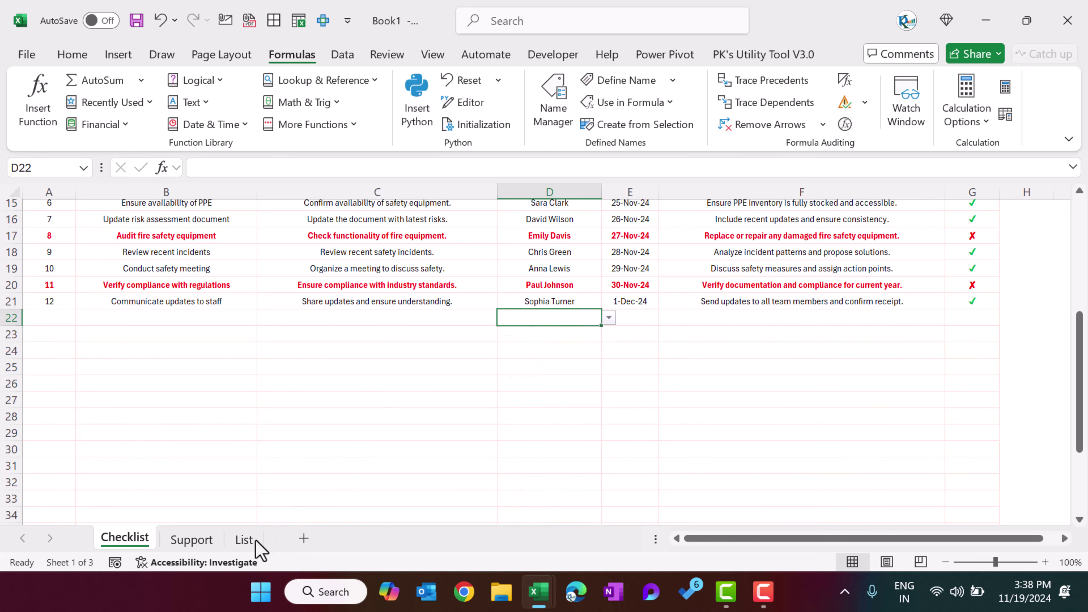
# - Add a test name in cell A14 of the List sheet and look for it in the D22 dropdown on the Checklist sheet
pyautogui.click(244, 541)
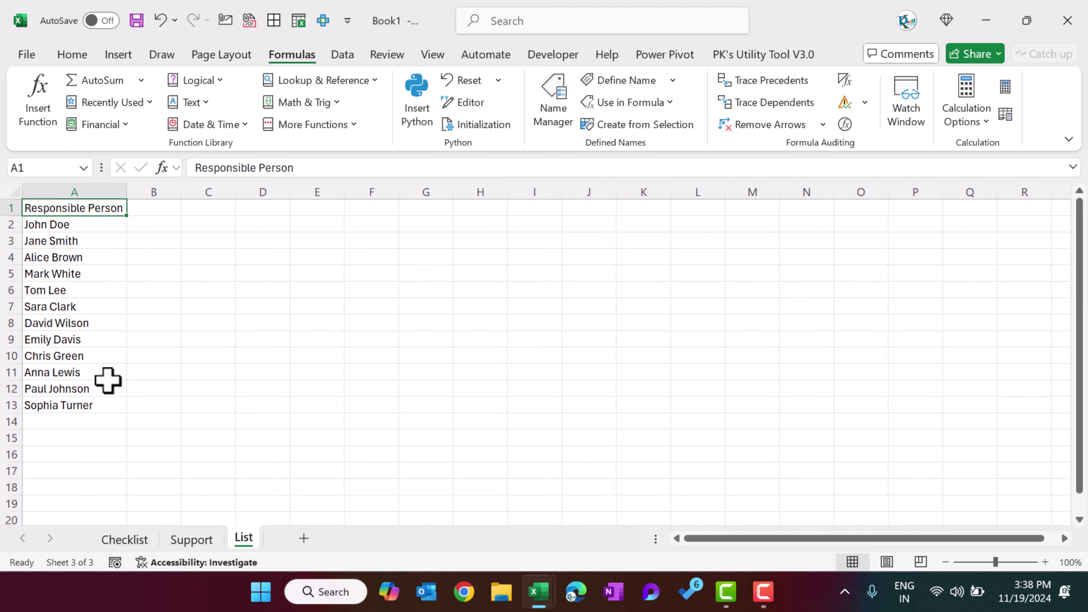
pyautogui.click(77, 421)
pyautogui.write('PK')
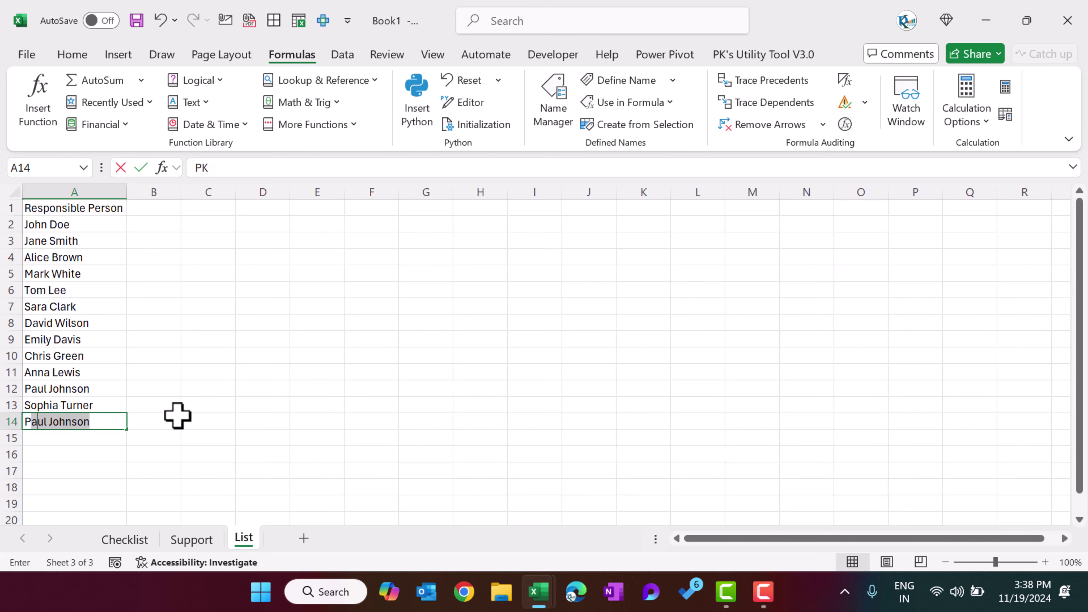
pyautogui.press('Return')
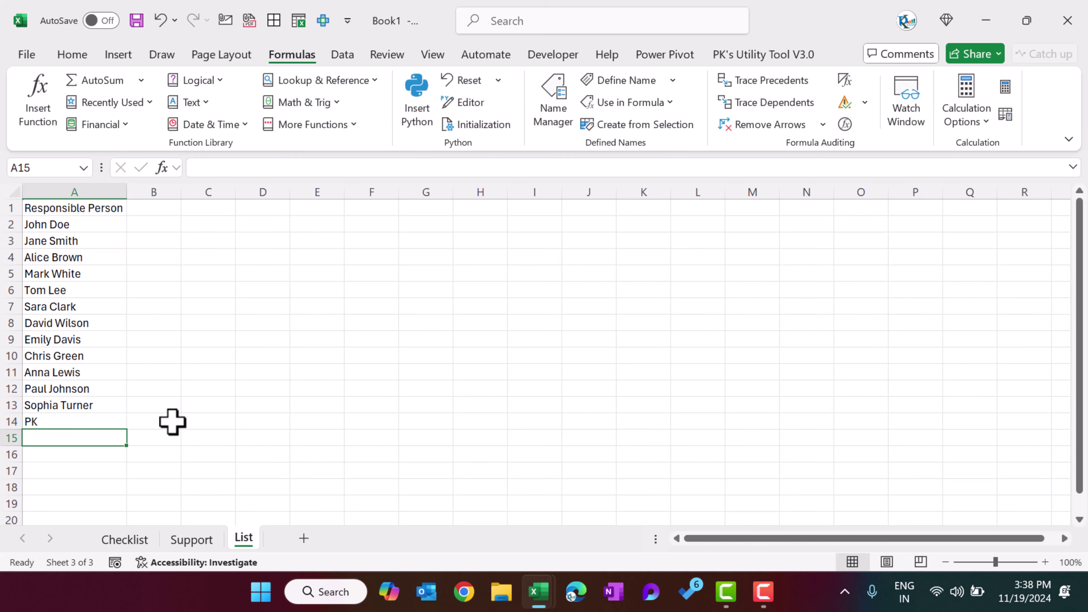
pyautogui.click(139, 544)
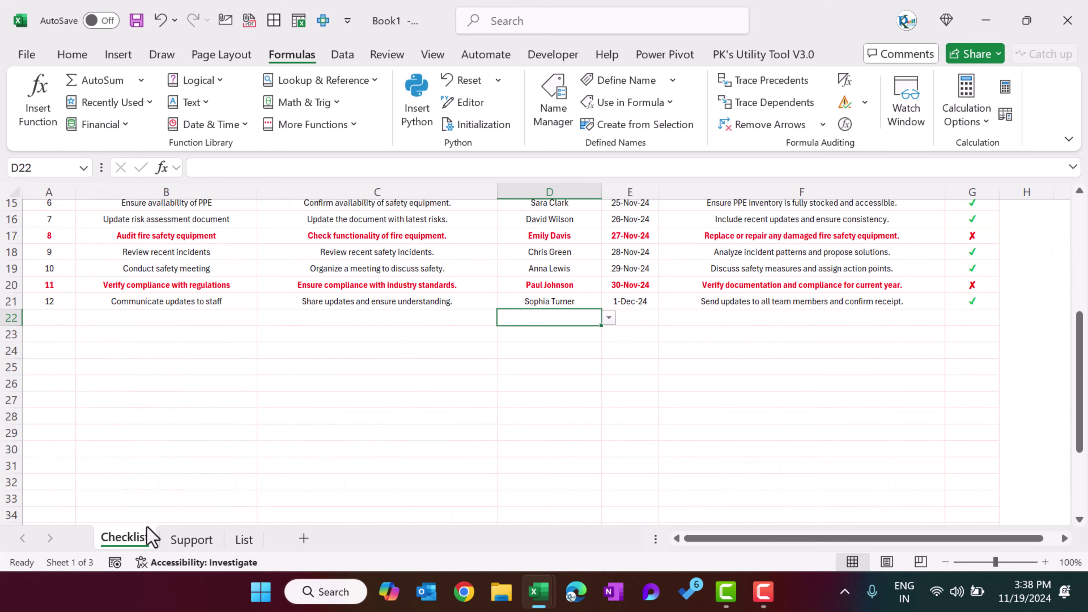
pyautogui.click(609, 320)
pyautogui.moveTo(605, 361); pyautogui.dragTo(610, 390)
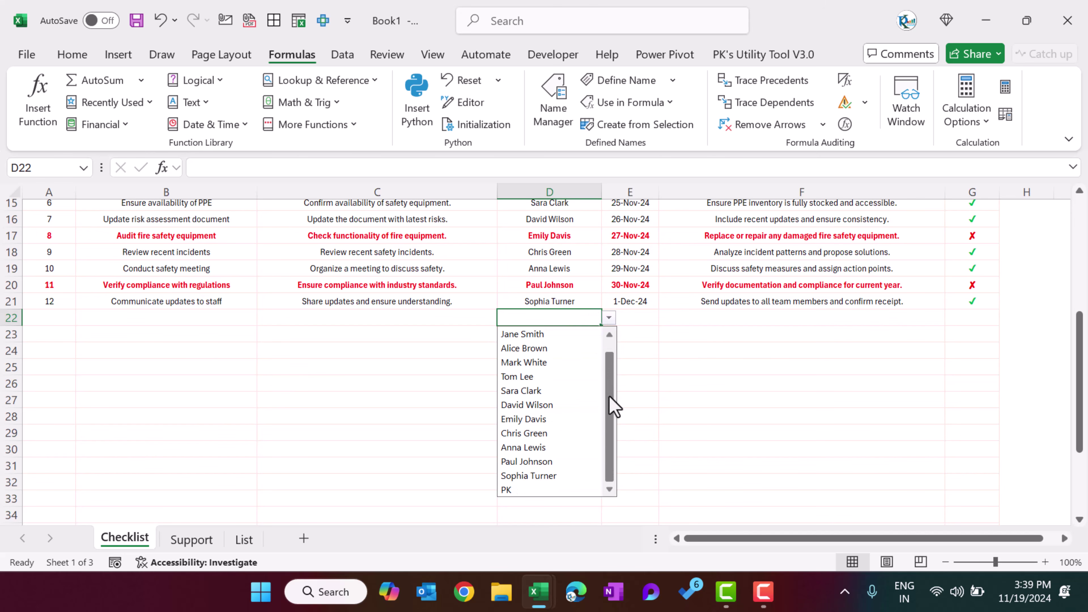
pyautogui.press('Escape')
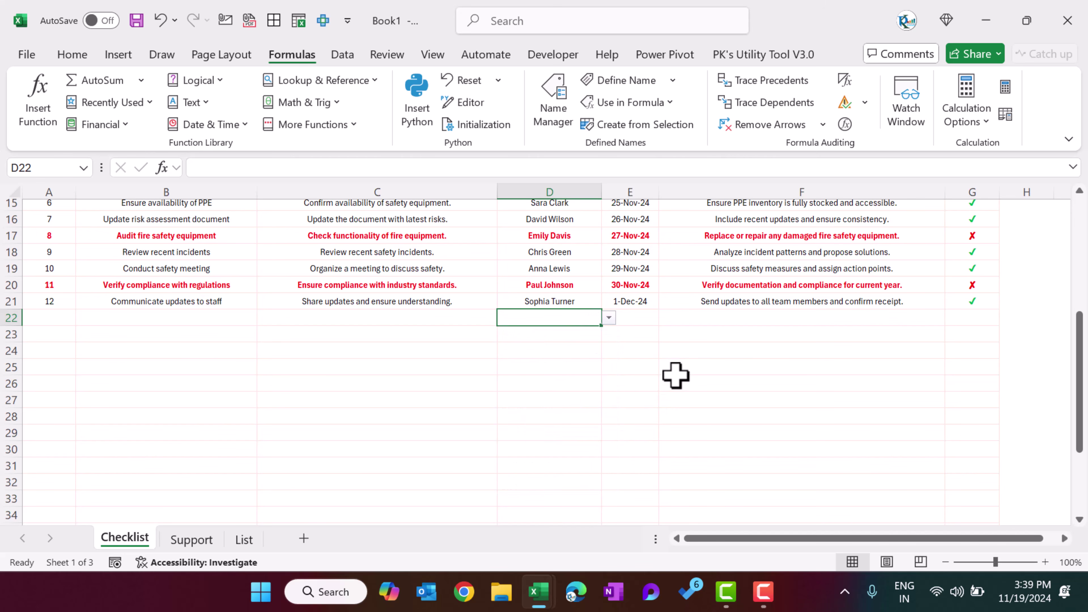
# - Delete the test name from cell A14 of the List sheet and return to the Checklist sheet
pyautogui.hotkey('ctrl', 'pagedown')
pyautogui.hotkey('ctrl', 'pagedown')
pyautogui.click(107, 423)
pyautogui.press('Delete')
pyautogui.click(149, 538)
# - Draw a rectangle about 2.7 cm high and 2.6 cm wide over column B, between the title and the table header
pyautogui.scroll(5, 309, 382)
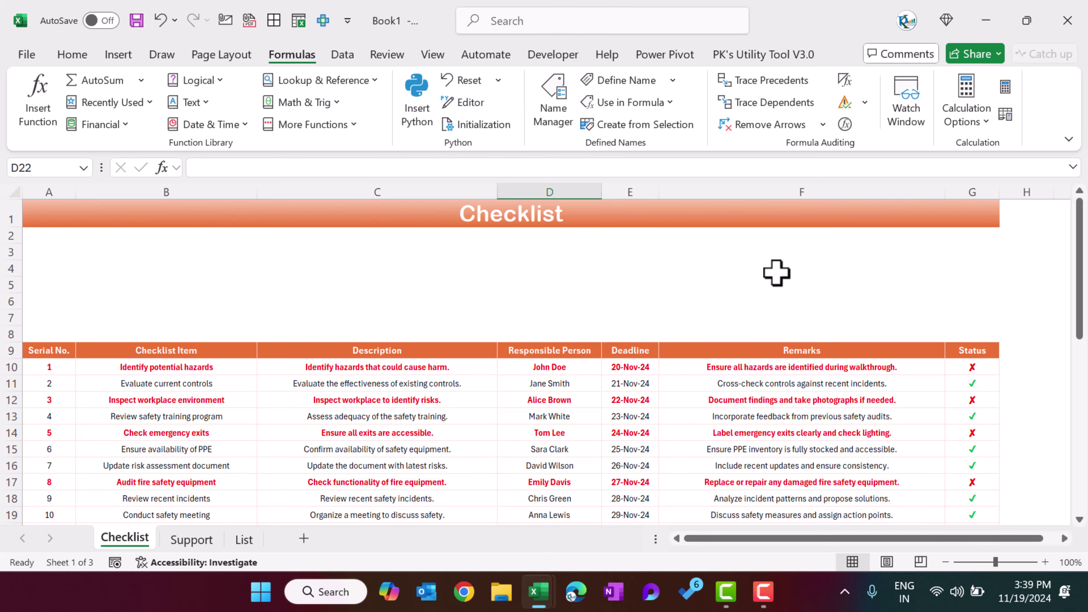
pyautogui.click(292, 269)
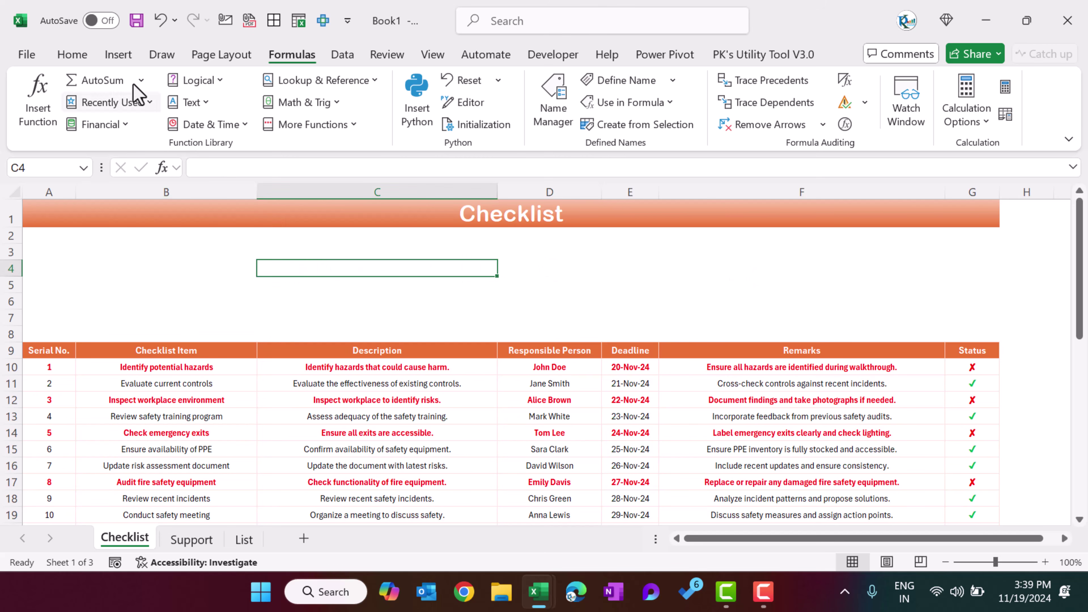
pyautogui.click(118, 54)
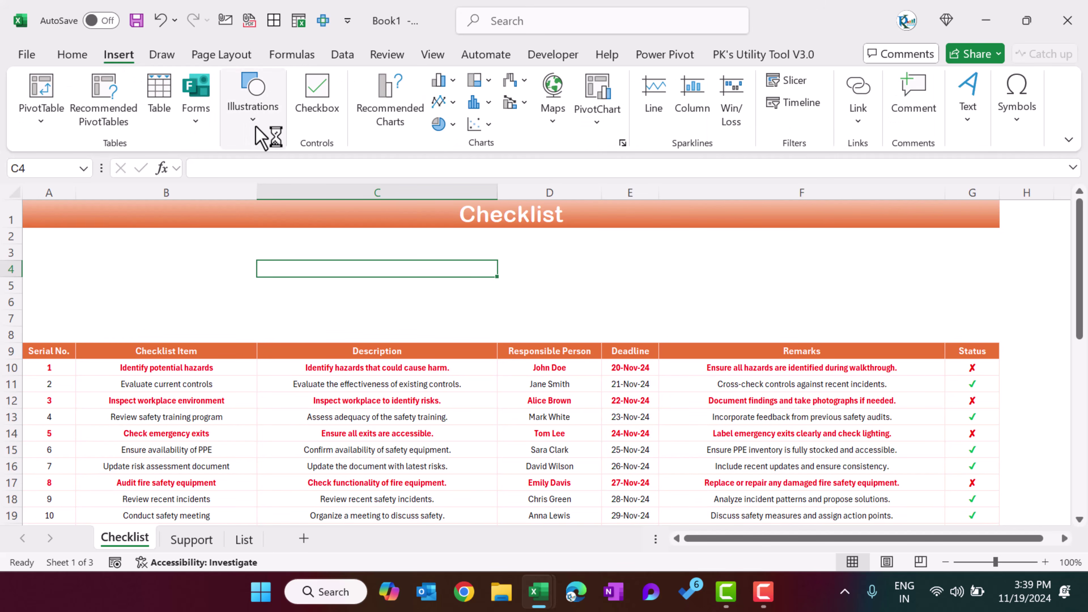
pyautogui.click(265, 125)
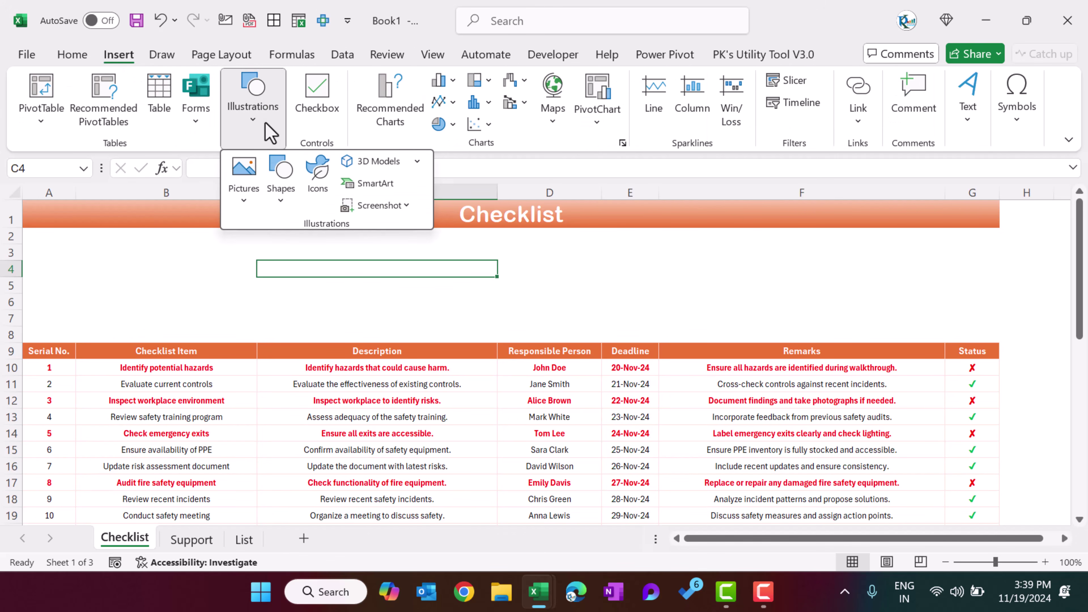
pyautogui.click(280, 182)
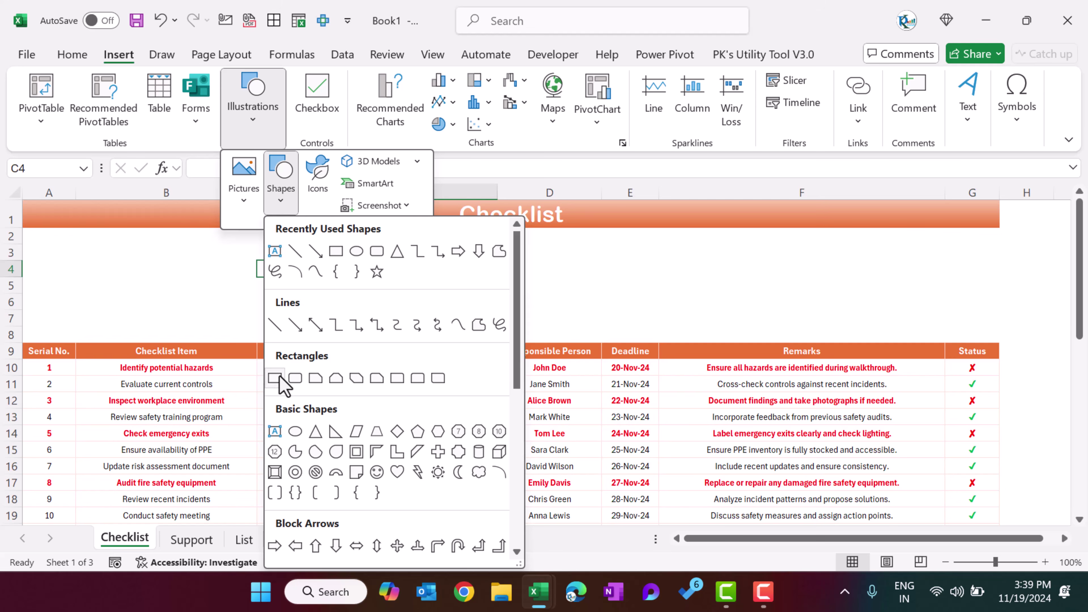
pyautogui.click(276, 377)
pyautogui.moveTo(164, 264); pyautogui.dragTo(239, 343)
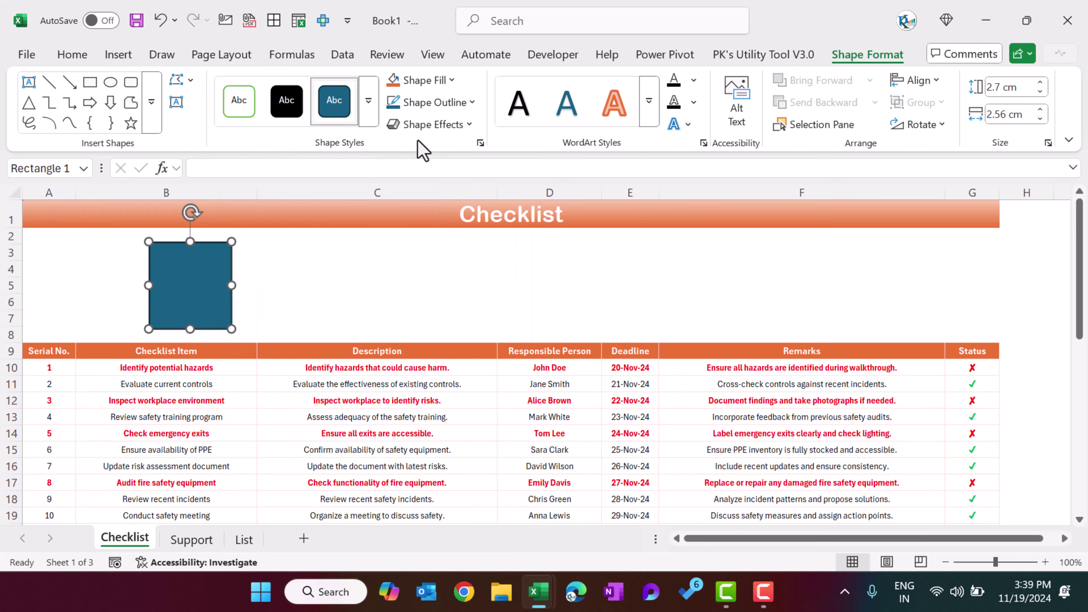
# - Fill the rectangle with the lightest tint of the bright blue theme color and outline it in that bright blue
pyautogui.click(433, 81)
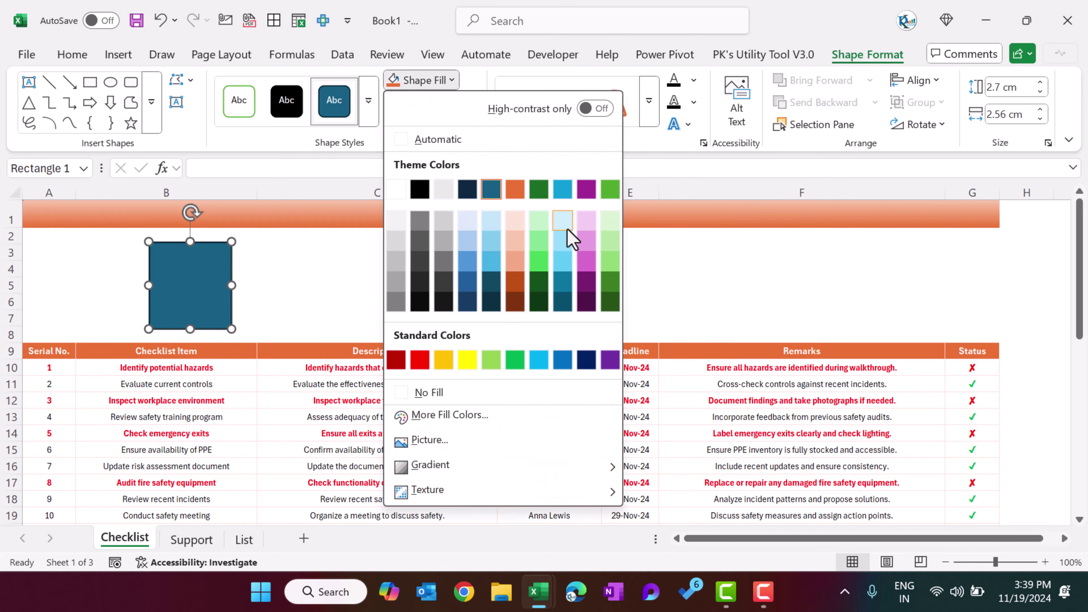
pyautogui.click(563, 221)
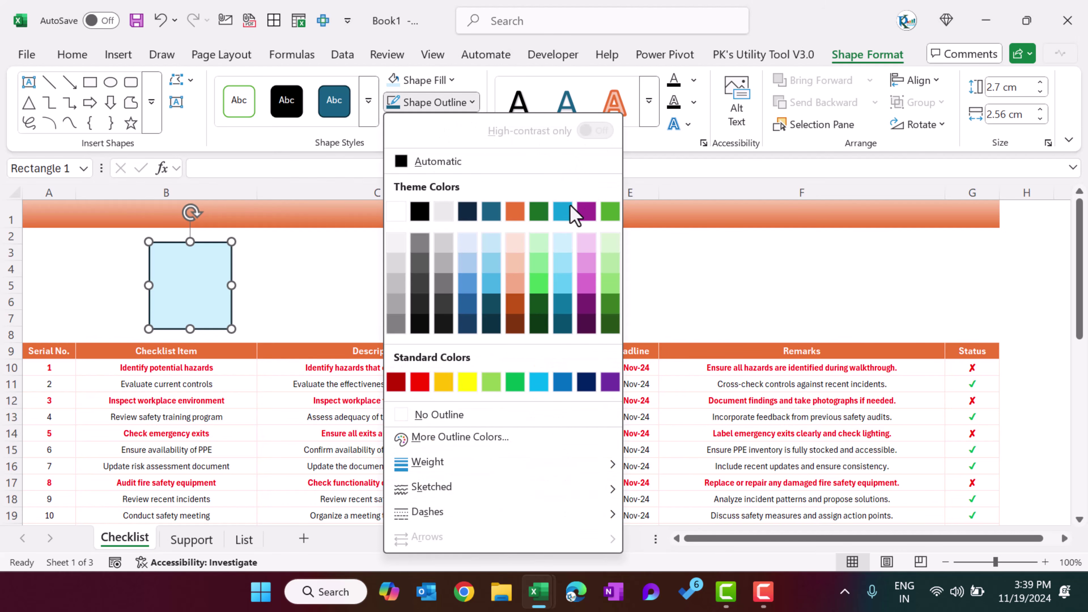
pyautogui.click(563, 214)
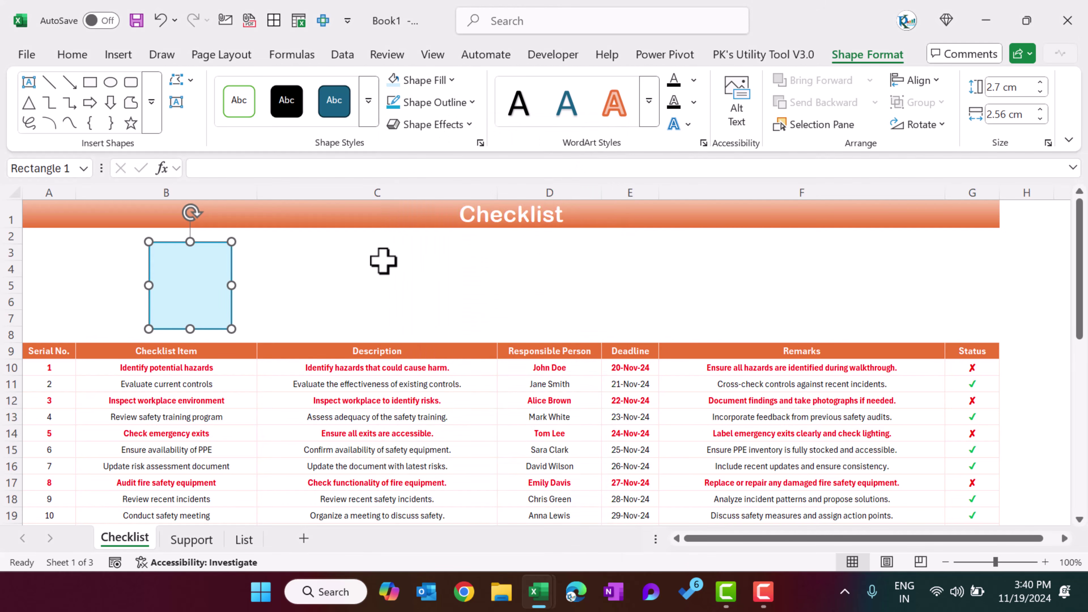
# - Duplicate the rectangle as a header strip about 0.72 cm high along the original's upper edge, filled with the bright blue theme color
pyautogui.hotkey('ctrl', 'd')
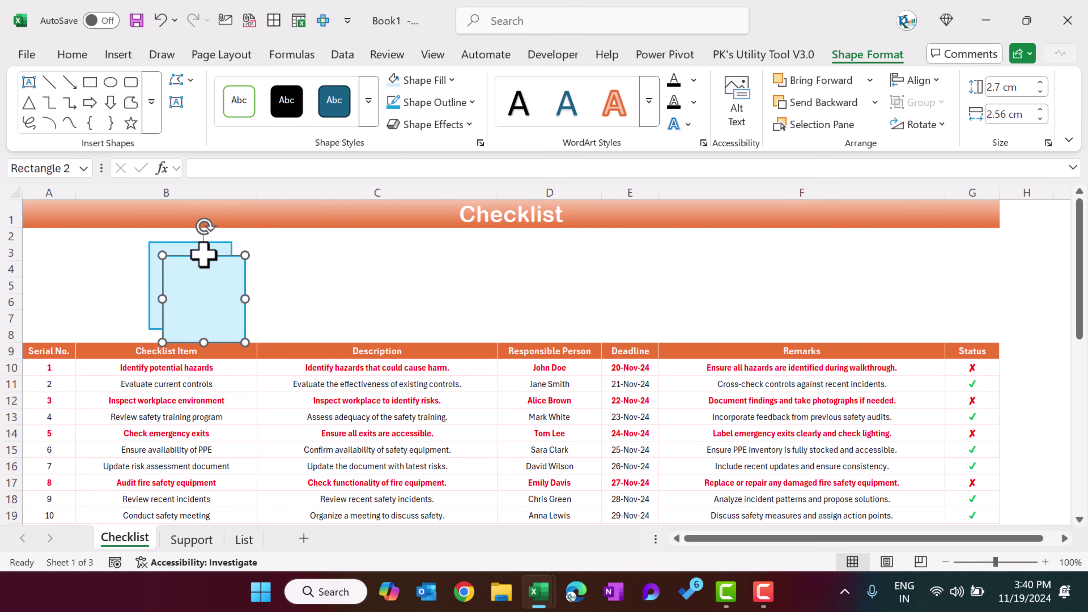
pyautogui.moveTo(203, 255)
pyautogui.mouseDown()
pyautogui.moveTo(204, 312)
pyautogui.moveTo(196, 247)
pyautogui.mouseUp()
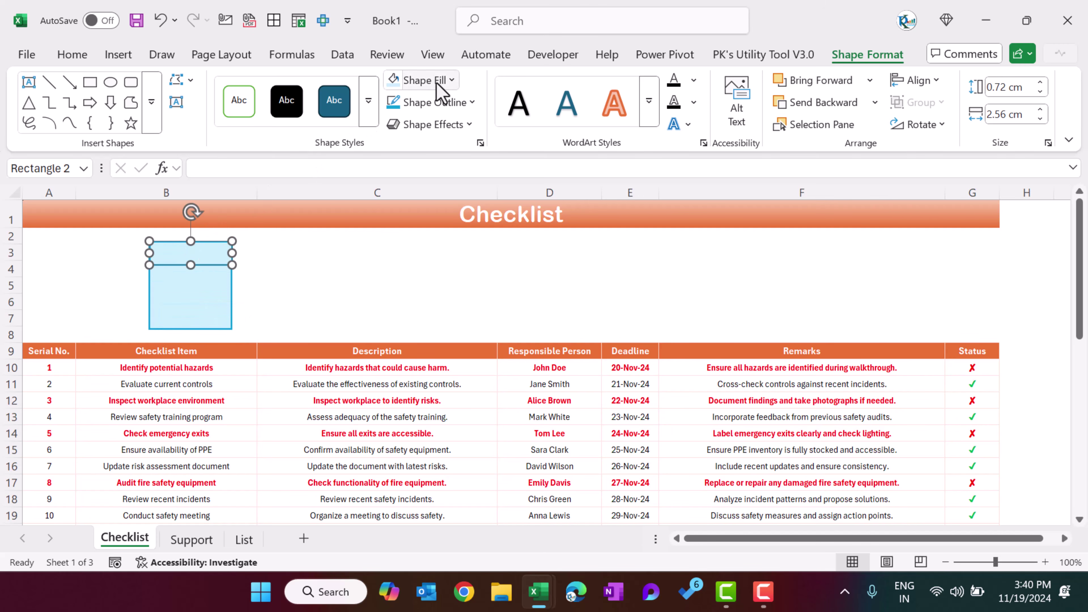
pyautogui.click(453, 83)
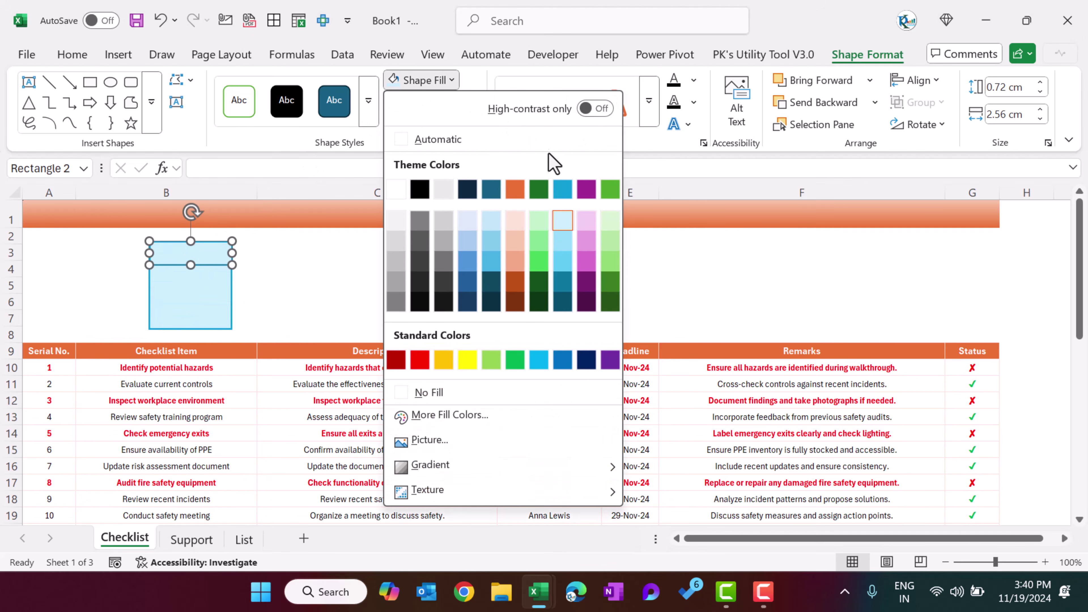
pyautogui.click(562, 190)
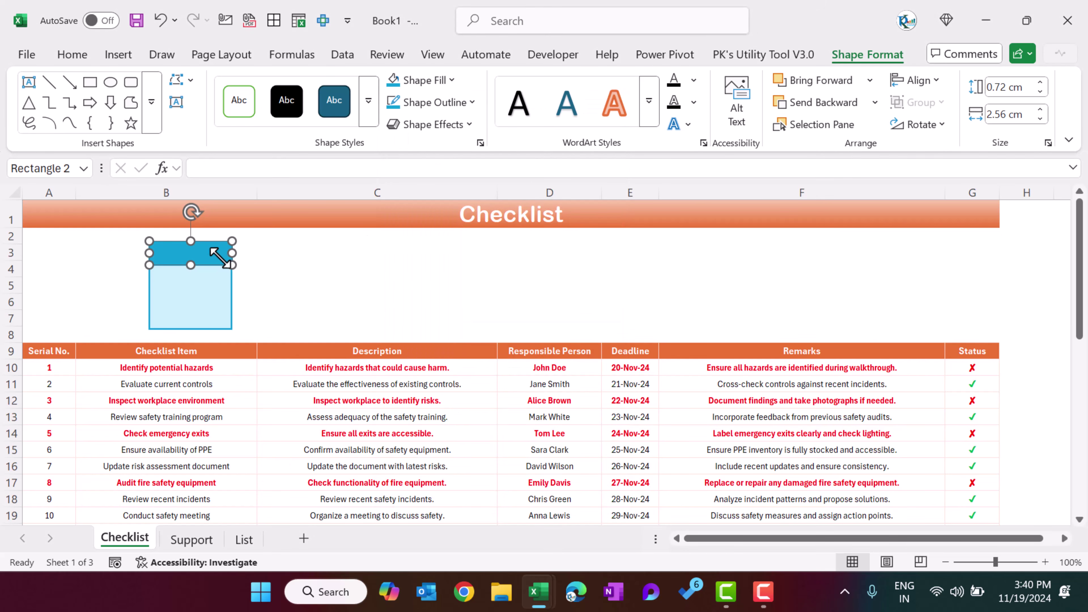
# - Label the card's header strip "Total" in bold, centered text
pyautogui.rightClick(219, 256)
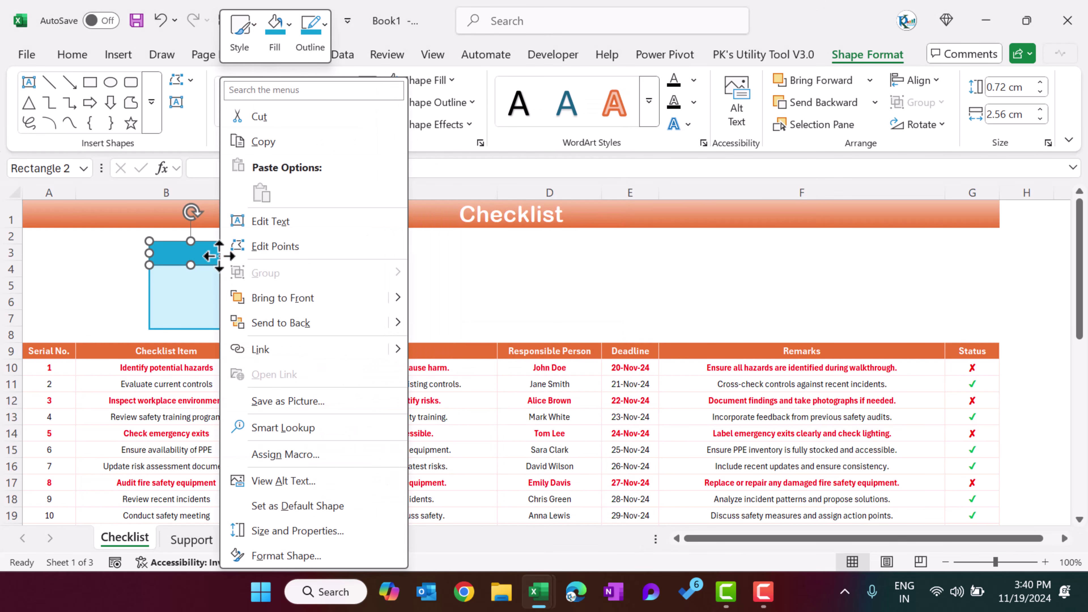
pyautogui.click(259, 223)
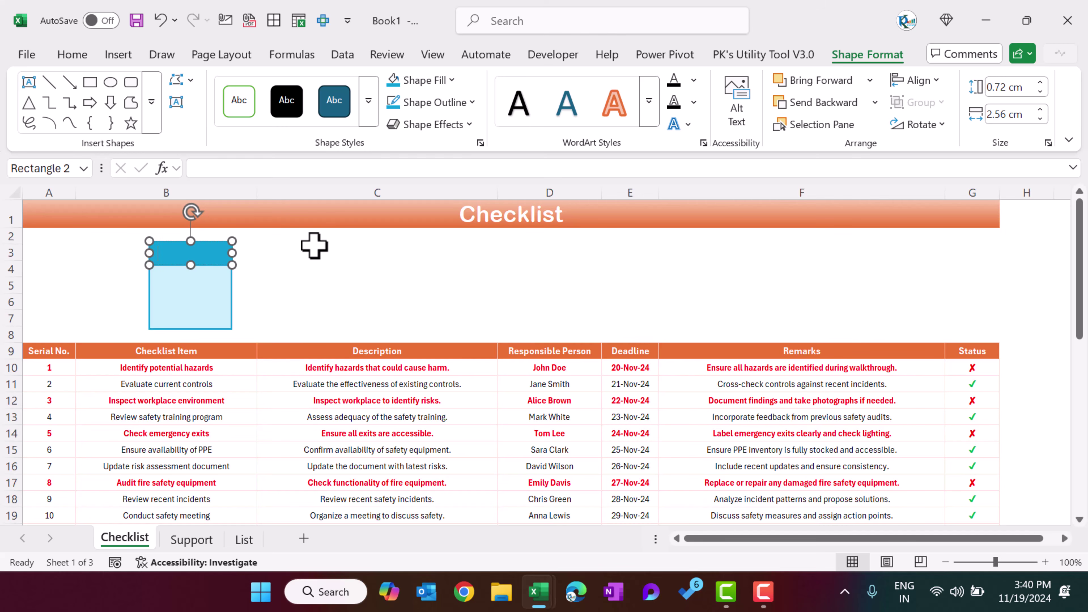
pyautogui.write('Total')
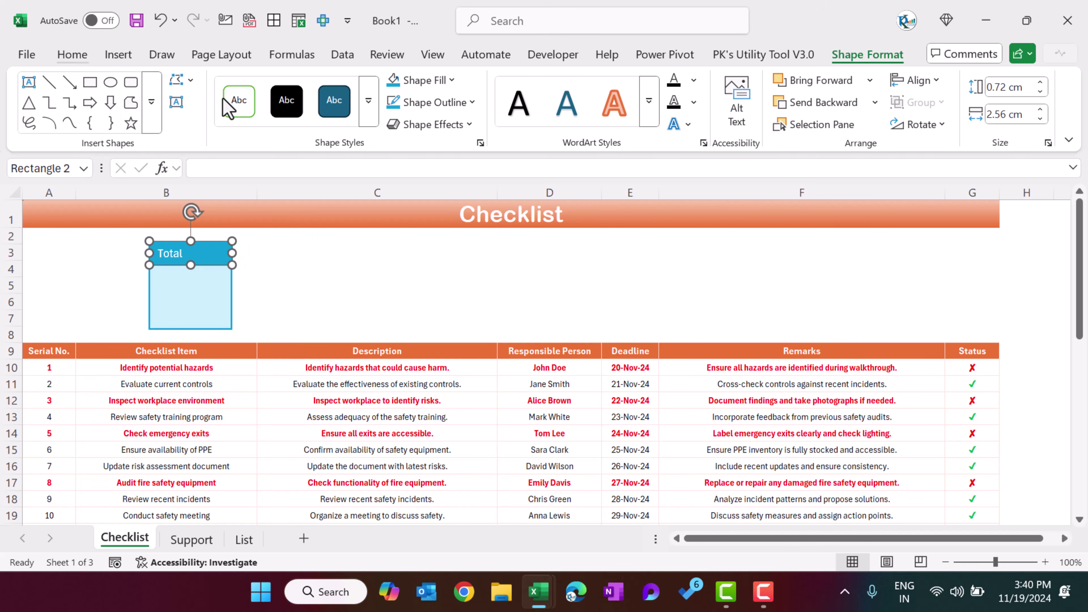
pyautogui.click(338, 112)
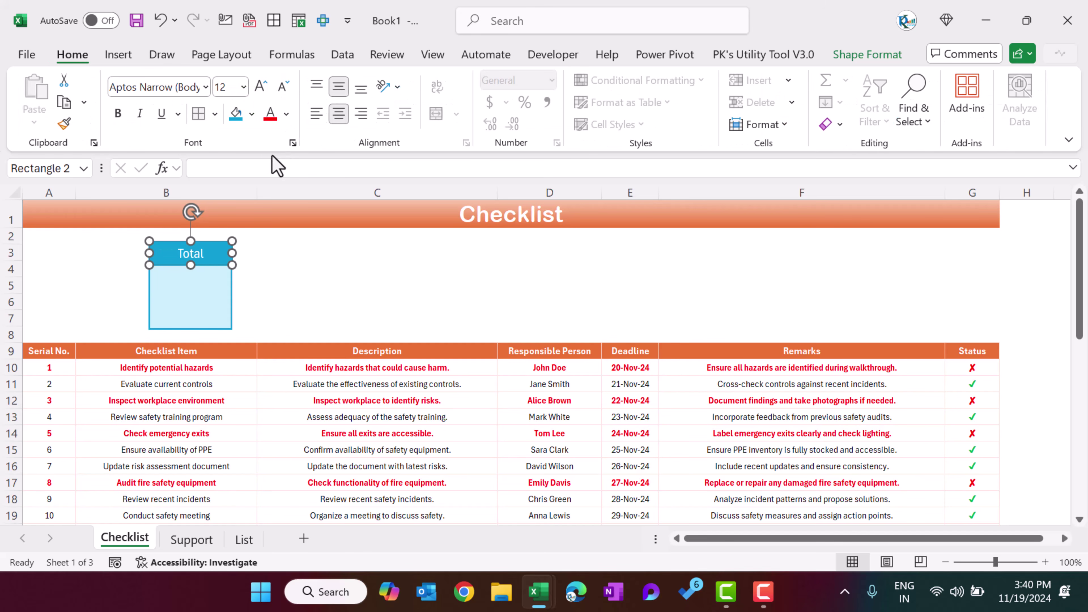
pyautogui.click(120, 113)
pyautogui.click(279, 268)
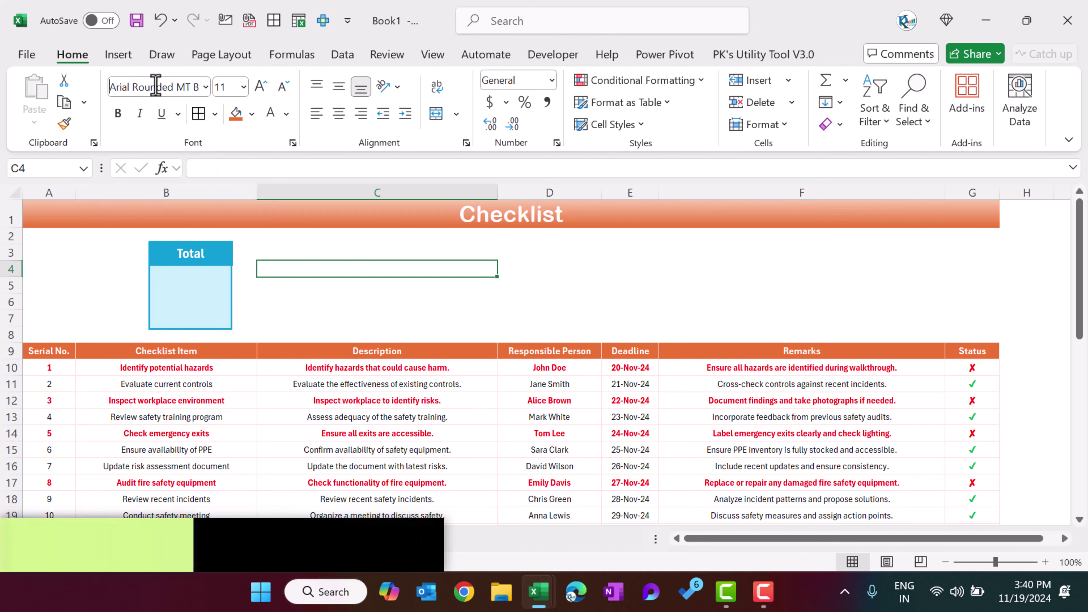
# - Draw a text box inside the card's body, below the header strip, and link it to cell F1 of the Support sheet
pyautogui.click(120, 55)
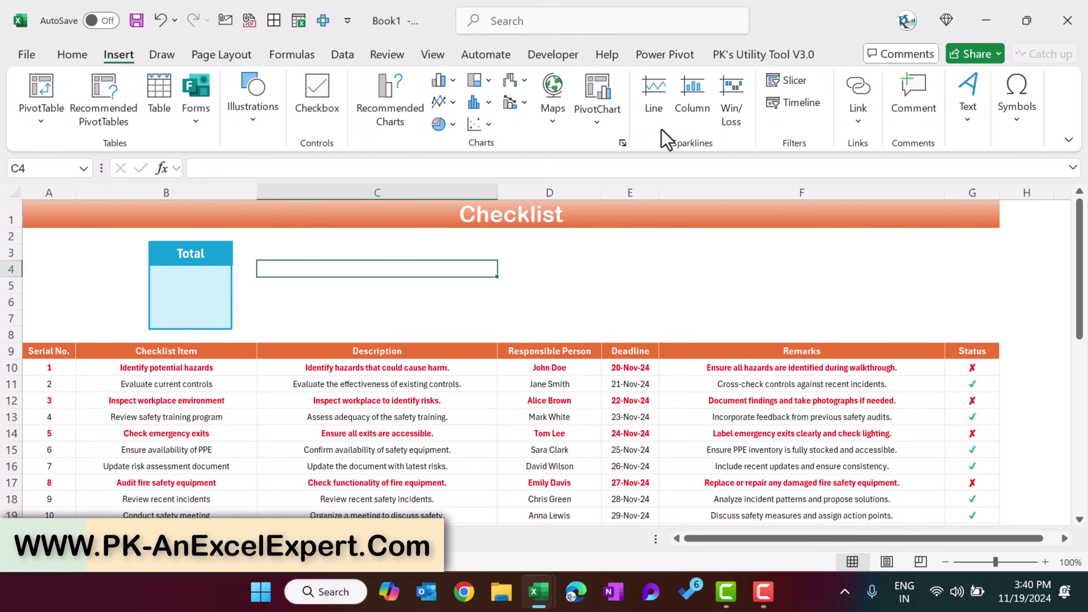
pyautogui.click(958, 127)
pyautogui.click(823, 197)
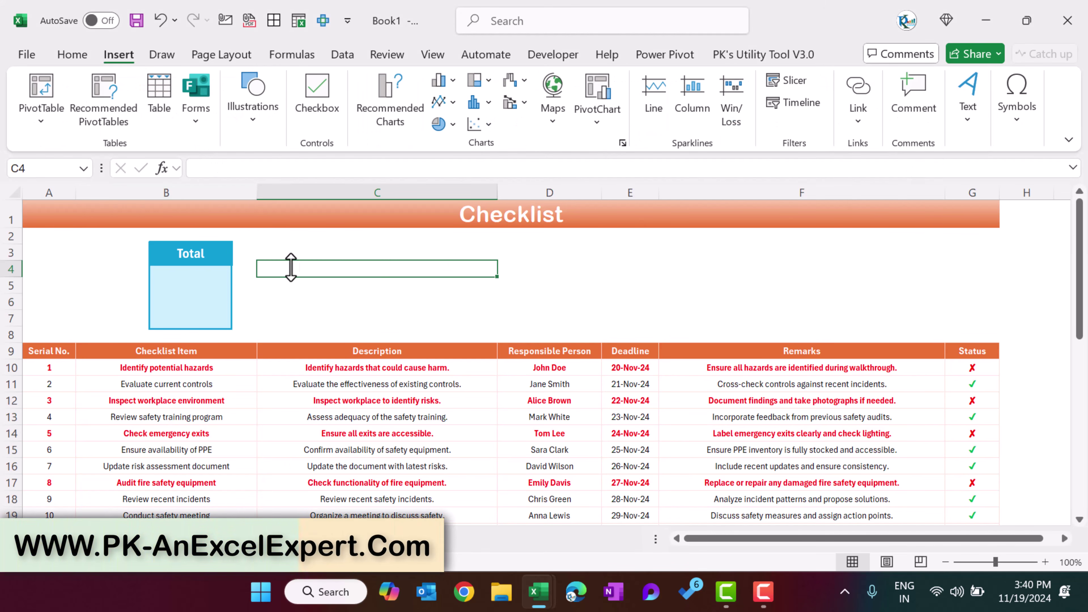
pyautogui.moveTo(156, 279); pyautogui.dragTo(223, 310)
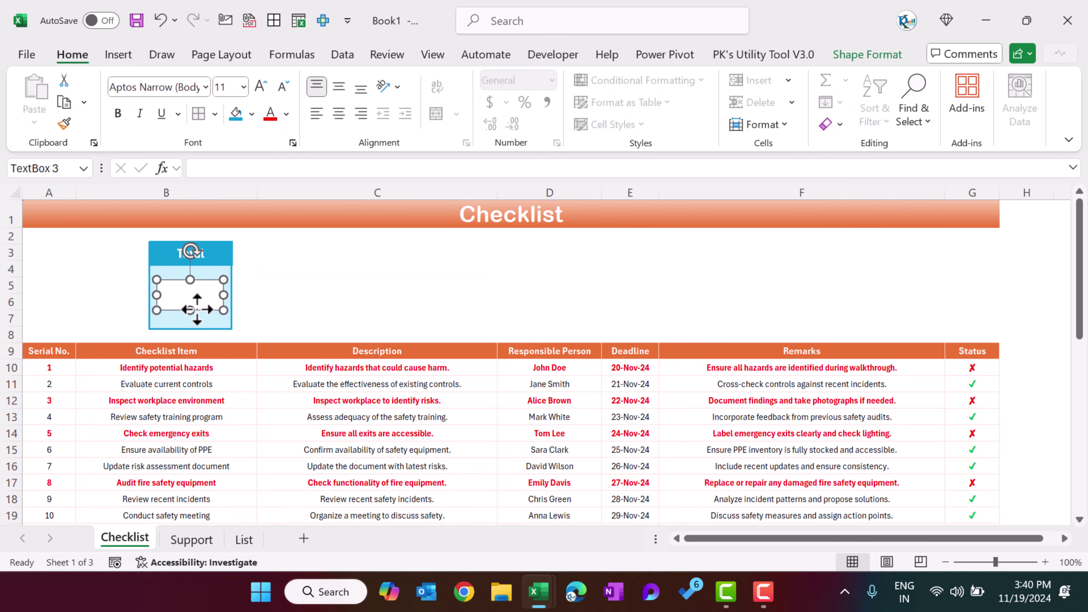
pyautogui.click(223, 166)
pyautogui.write('=')
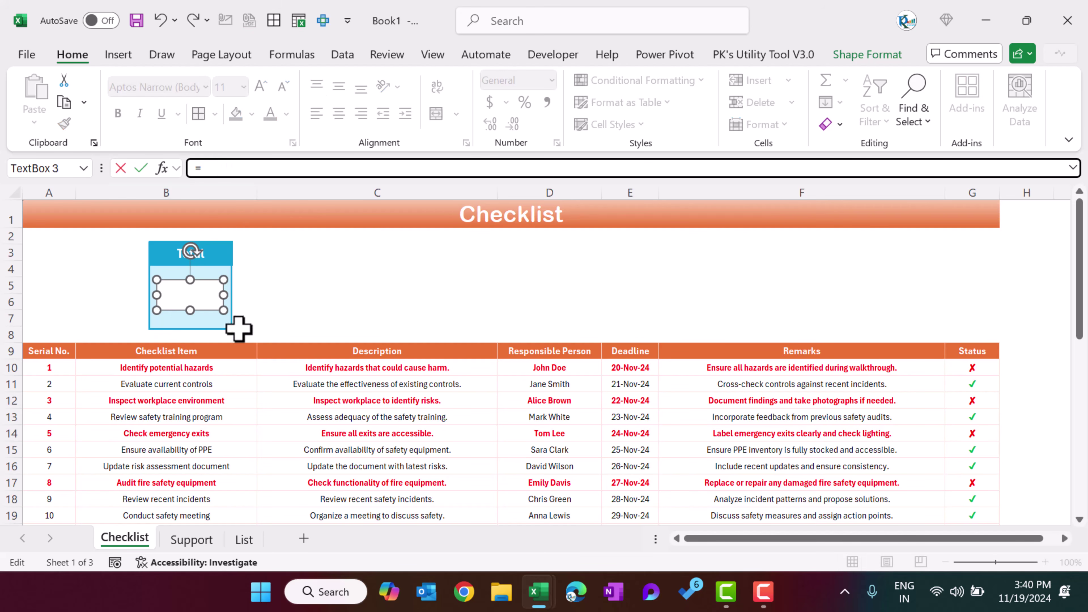
pyautogui.click(208, 539)
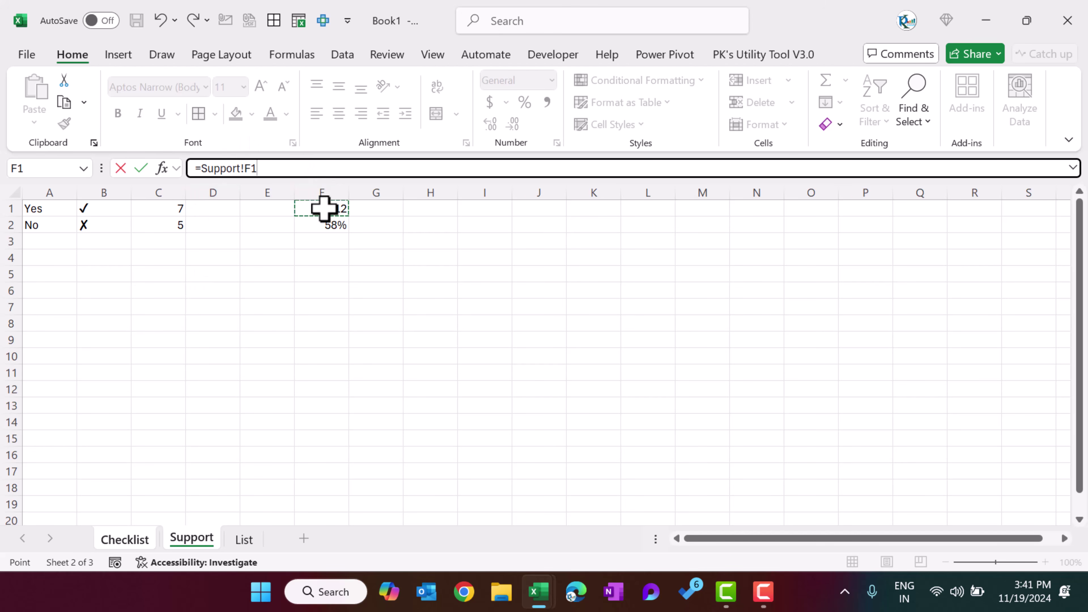
pyautogui.press('Return')
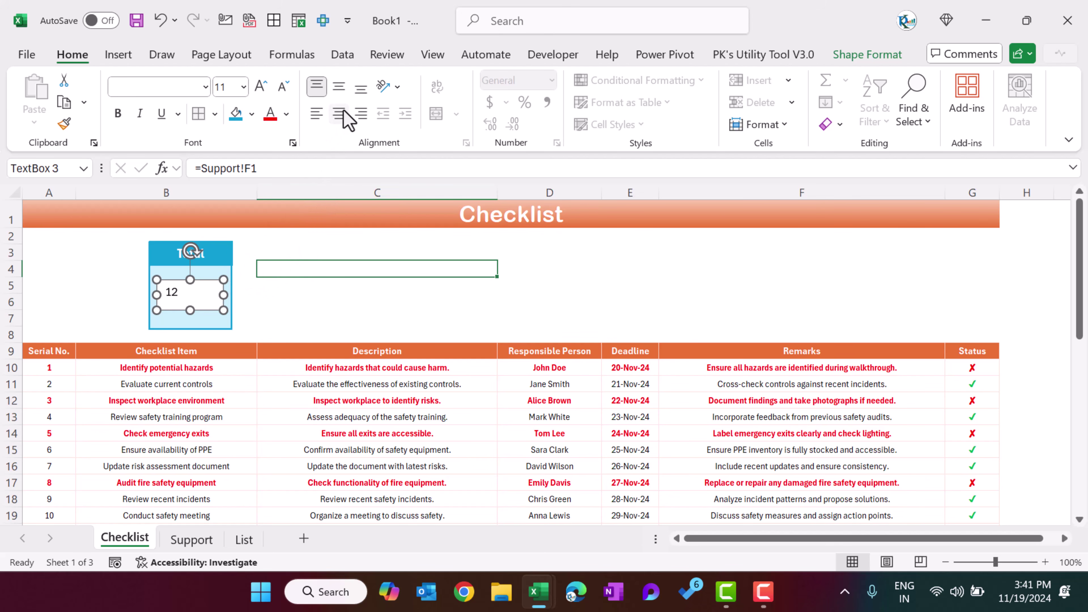
# - Center the linked number vertically and horizontally in its text box and set its font to Agency FB, size 30
pyautogui.click(338, 86)
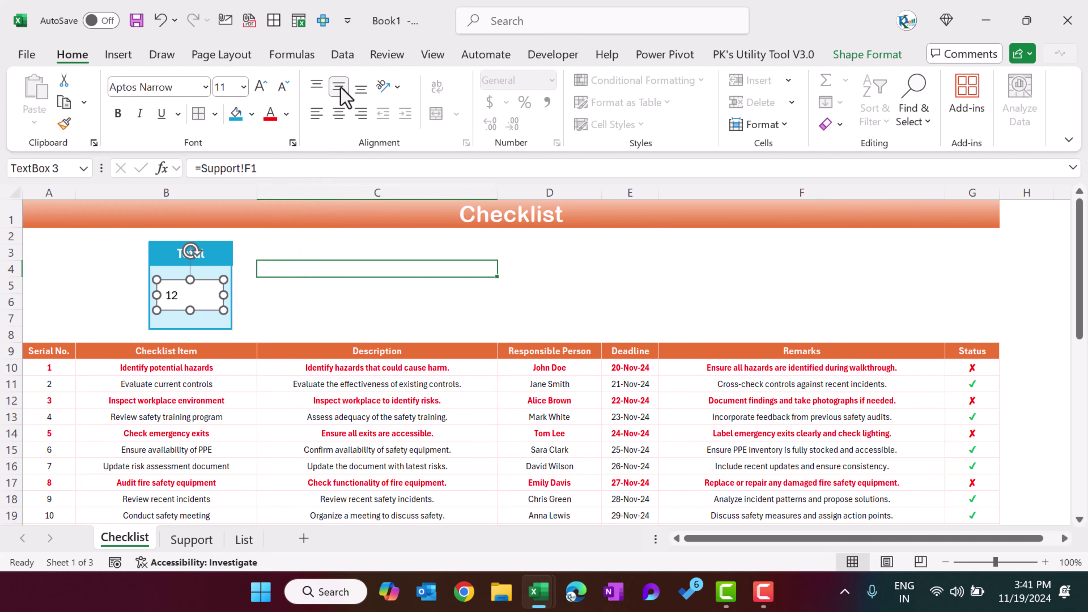
pyautogui.click(340, 114)
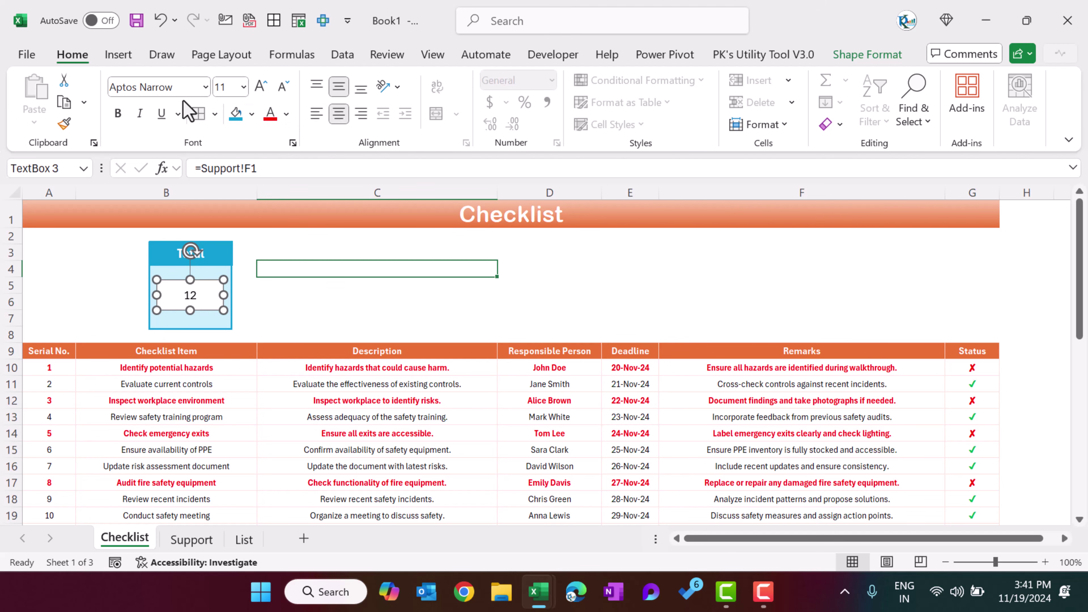
pyautogui.click(182, 87)
pyautogui.write('Agency FB')
pyautogui.press('Return')
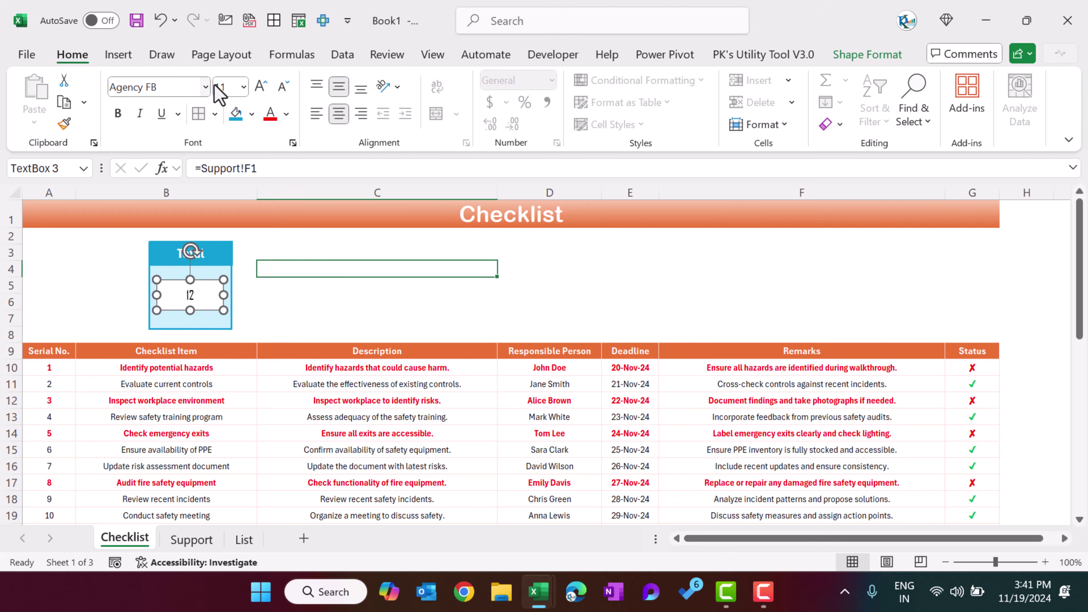
pyautogui.click(235, 92)
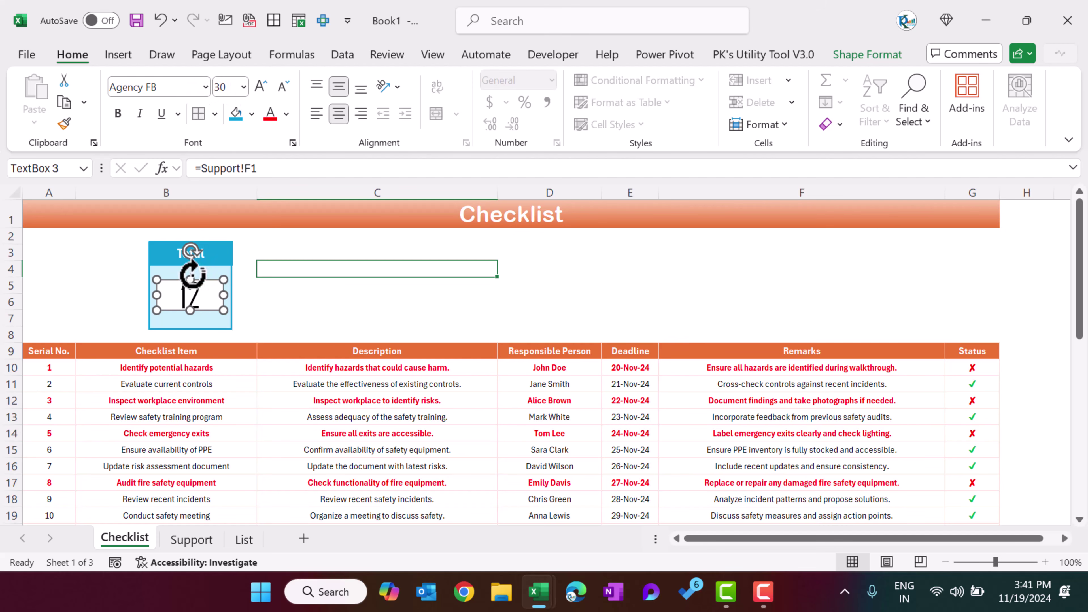
# - Enlarge the number's text box to about 1.16 cm high and 2.59 cm wide, and make its text bold in the bright blue theme color
pyautogui.moveTo(189, 313); pyautogui.dragTo(190, 319)
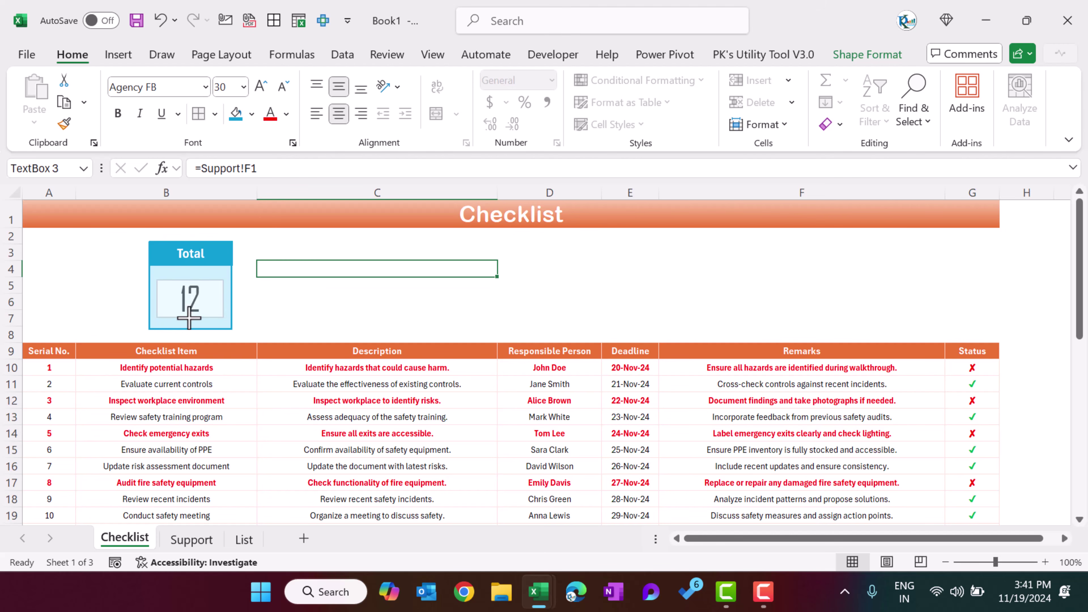
pyautogui.click(119, 115)
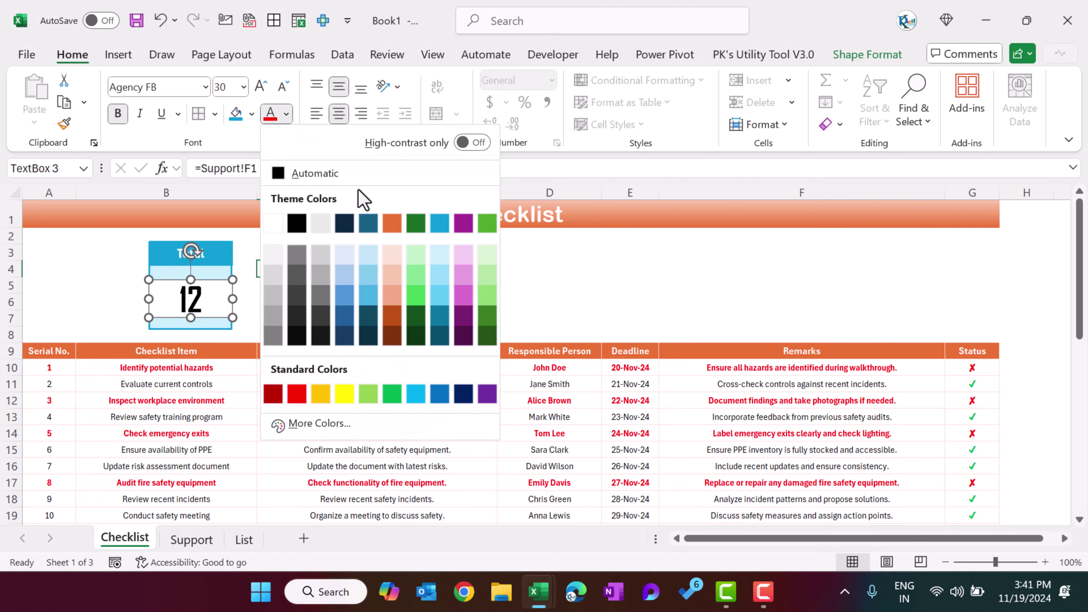
pyautogui.click(440, 223)
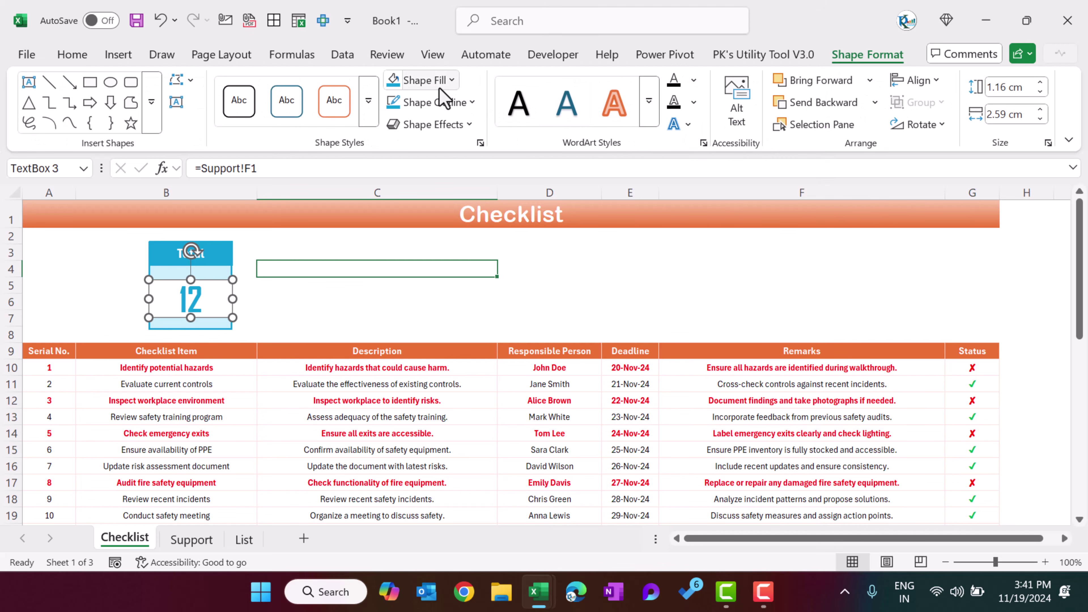
# - Remove the fill and the outline from the number's text box
pyautogui.click(428, 81)
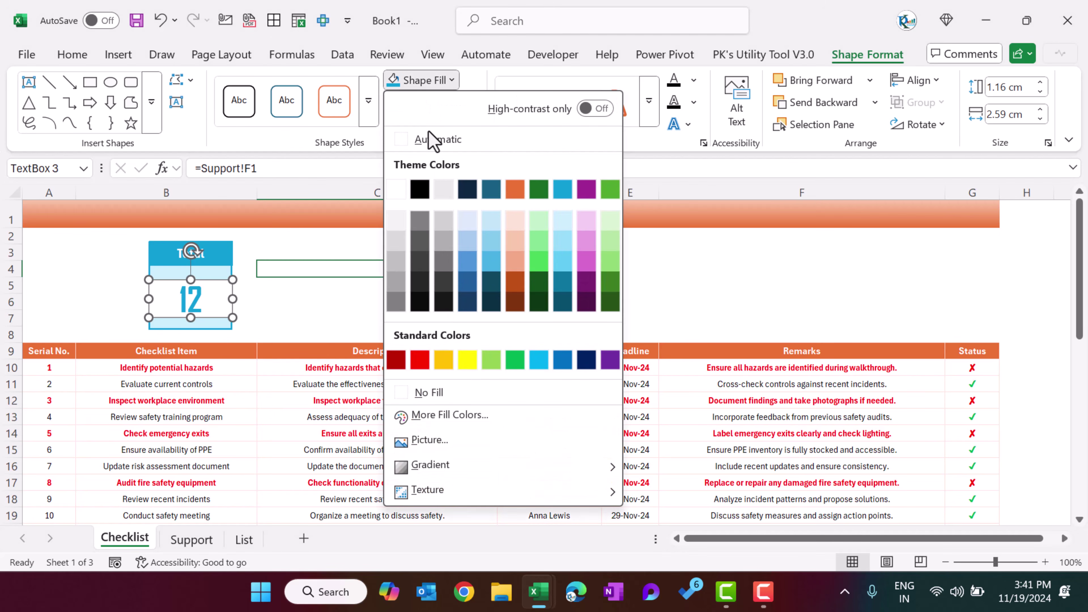
pyautogui.click(448, 392)
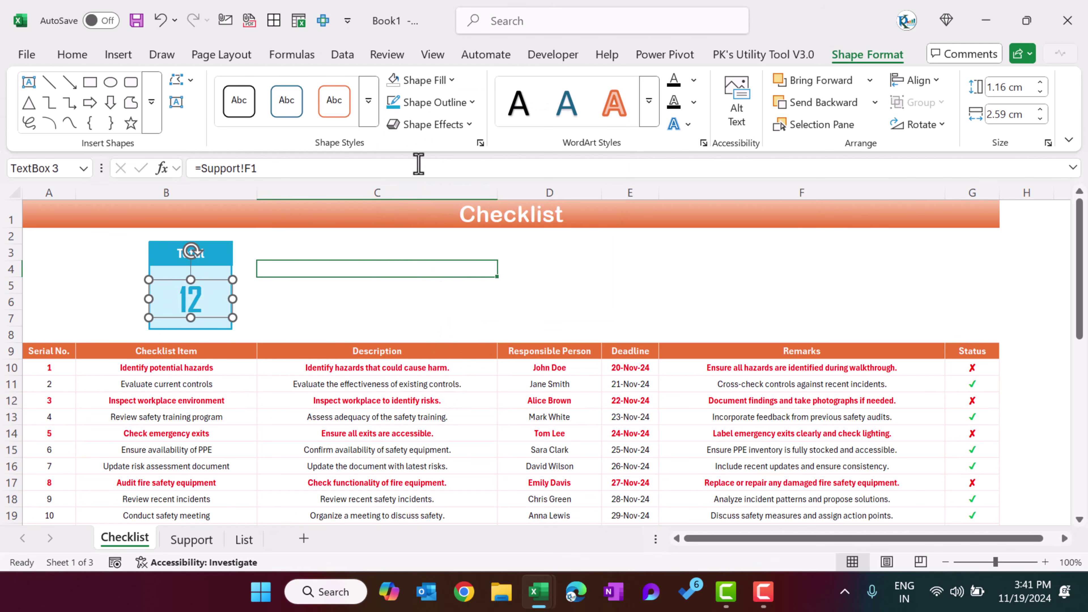
pyautogui.click(439, 320)
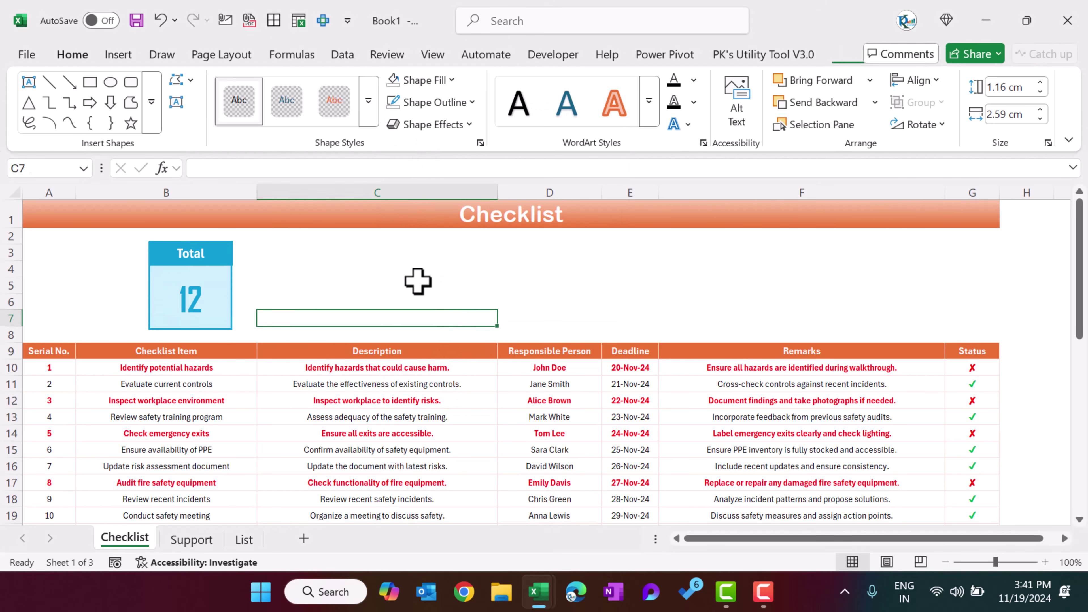
# - Duplicate the complete Total card twice, placing the copies in an evenly spaced row beside the original
pyautogui.click(226, 253)
pyautogui.keyDown('ctrl'); pyautogui.click(192, 292); pyautogui.keyUp('ctrl')
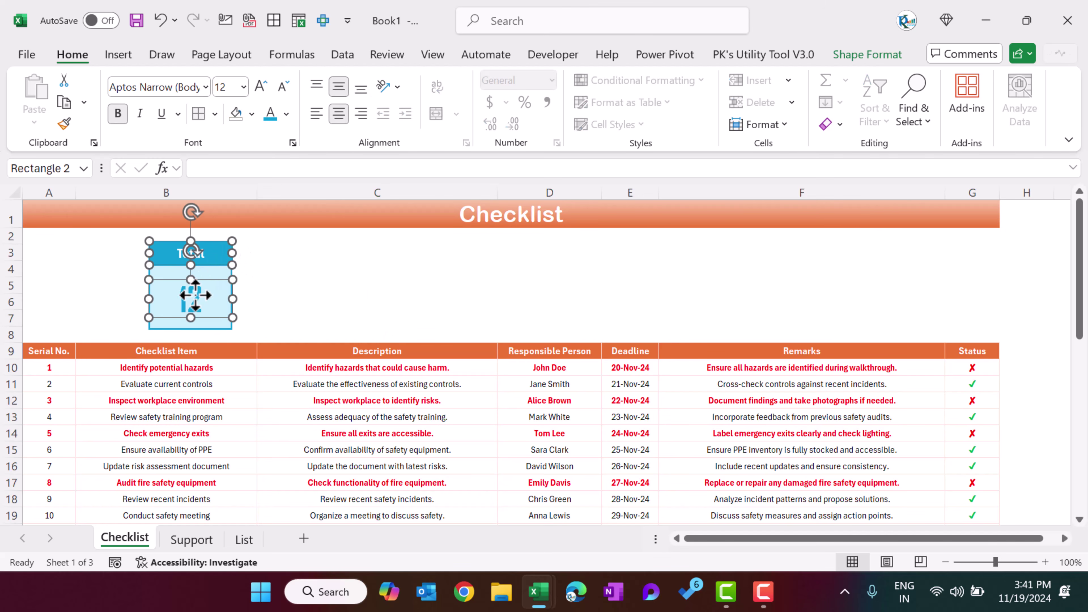
pyautogui.keyDown('ctrl'); pyautogui.click(221, 321); pyautogui.keyUp('ctrl')
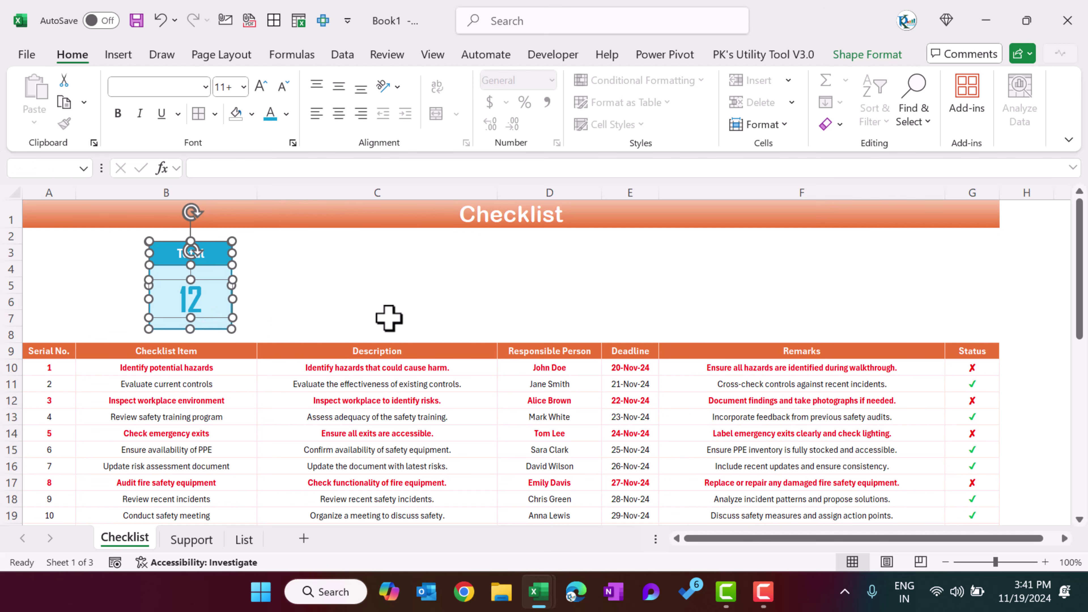
pyautogui.hotkey('ctrl', 'd')
pyautogui.moveTo(236, 342); pyautogui.dragTo(353, 328)
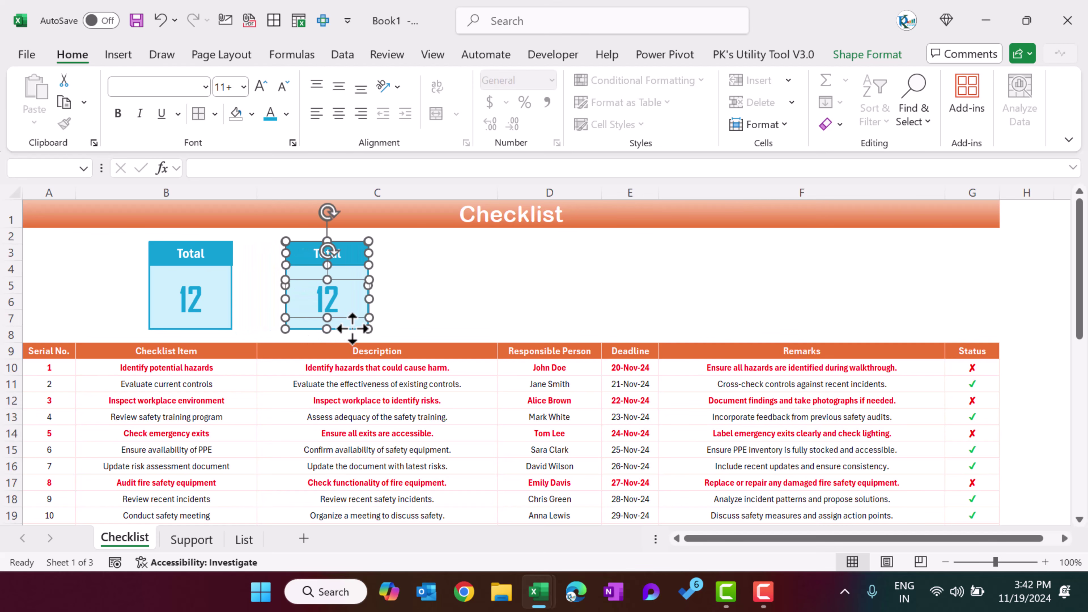
pyautogui.hotkey('ctrl', 'd')
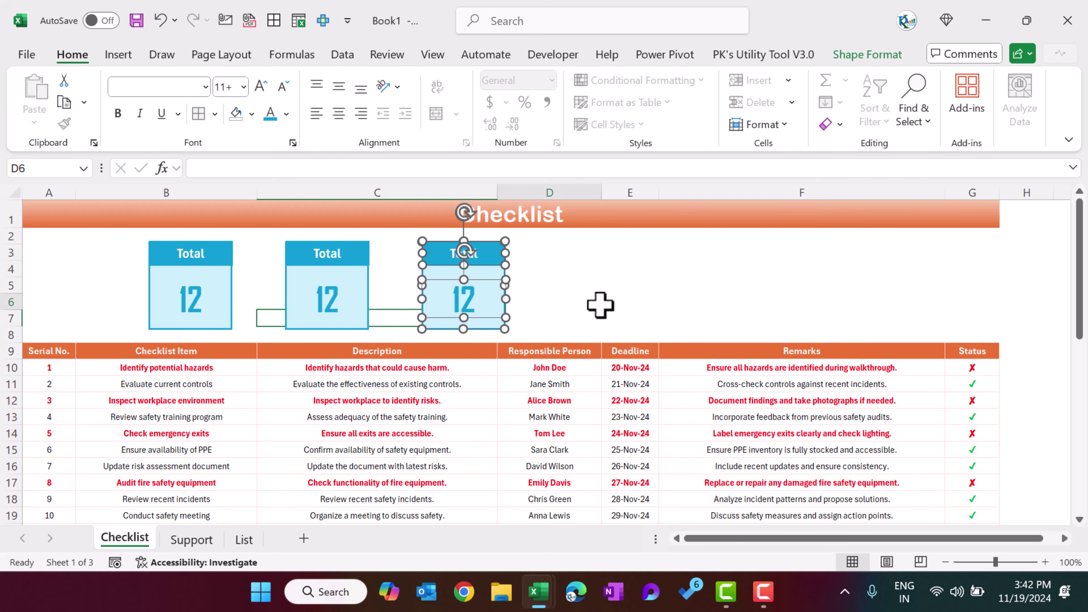
pyautogui.click(600, 306)
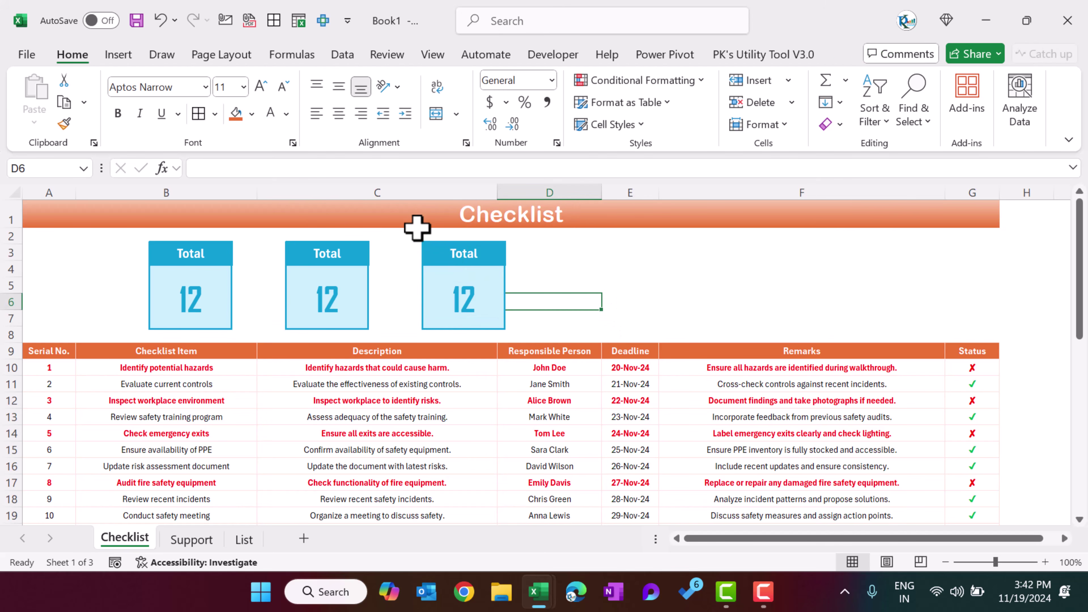
# - Link the middle card's header strip to cell B1 of the Support sheet and set its font color to white
pyautogui.click(346, 260)
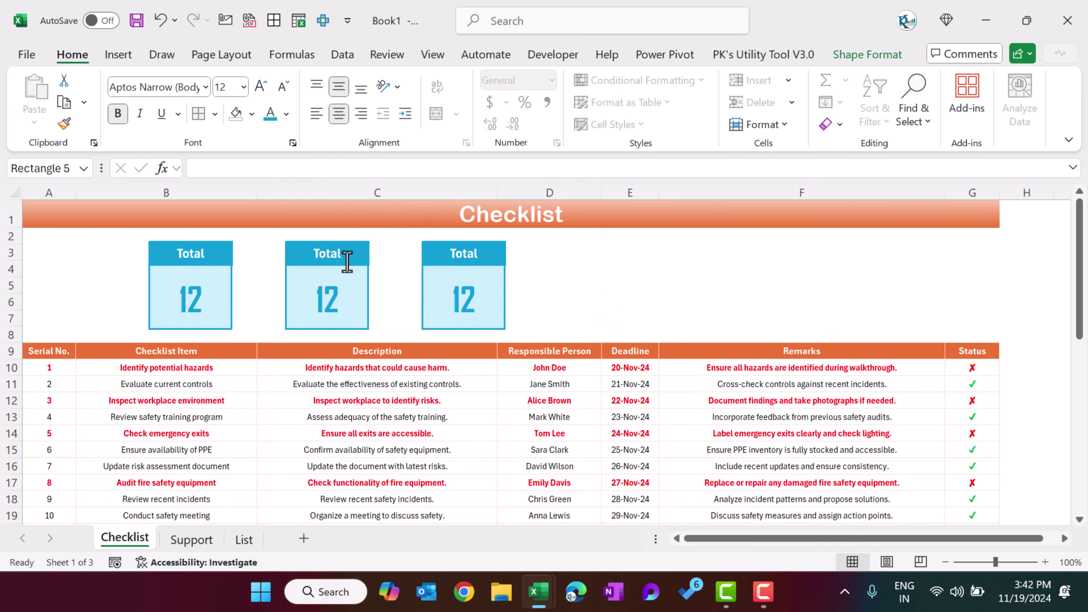
pyautogui.click(334, 168)
pyautogui.write('=')
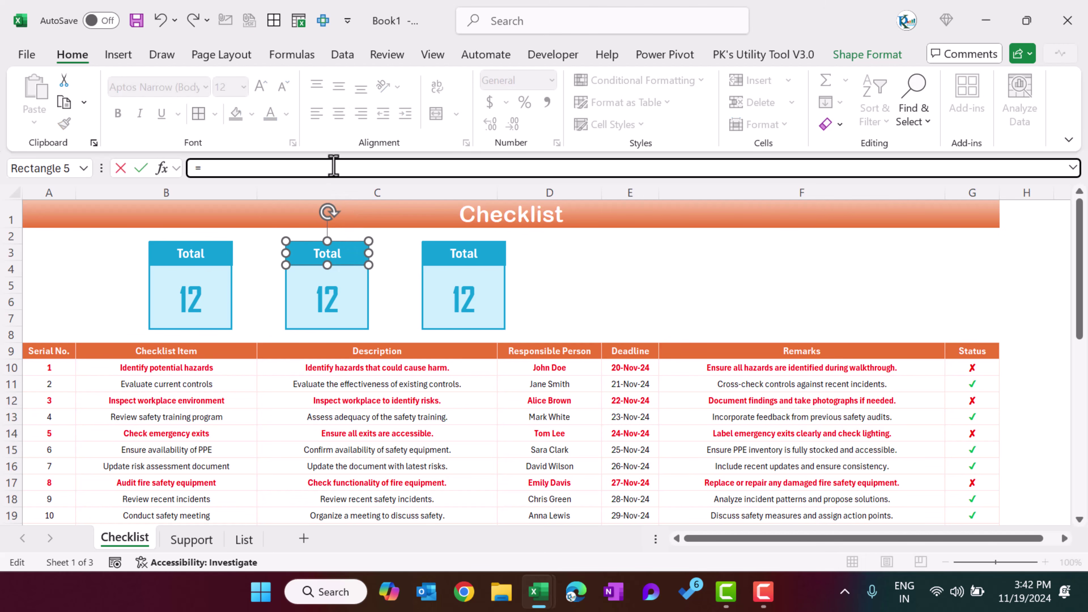
pyautogui.click(210, 536)
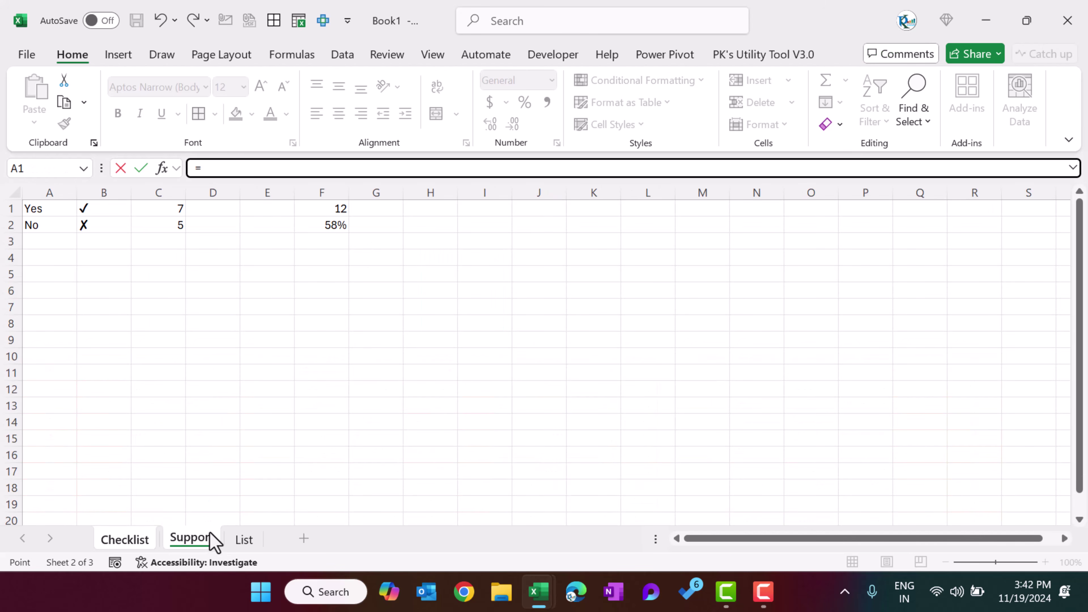
pyautogui.click(114, 210)
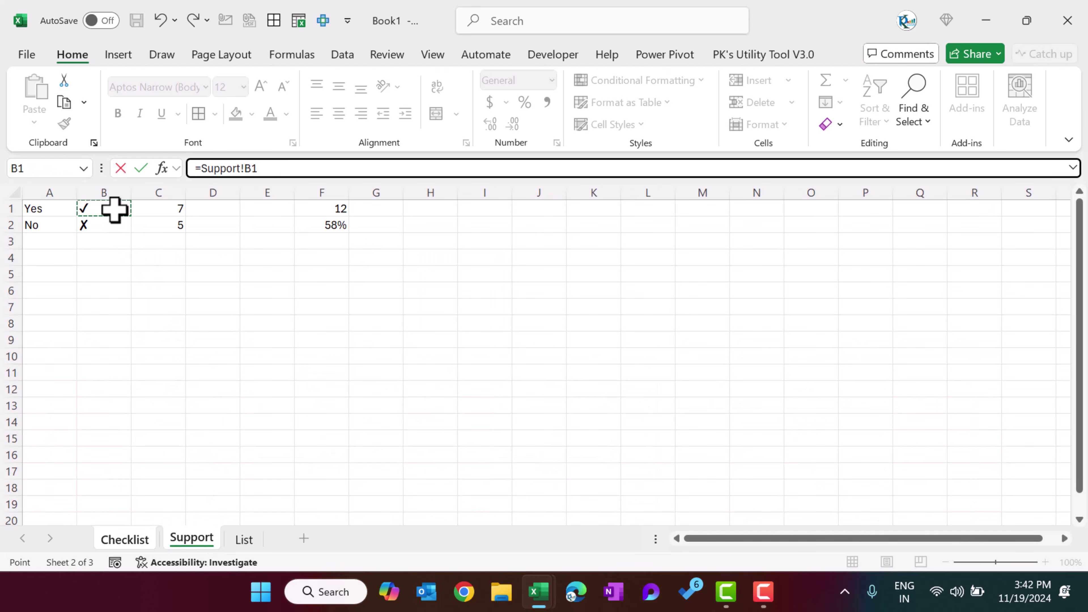
pyautogui.press('Return')
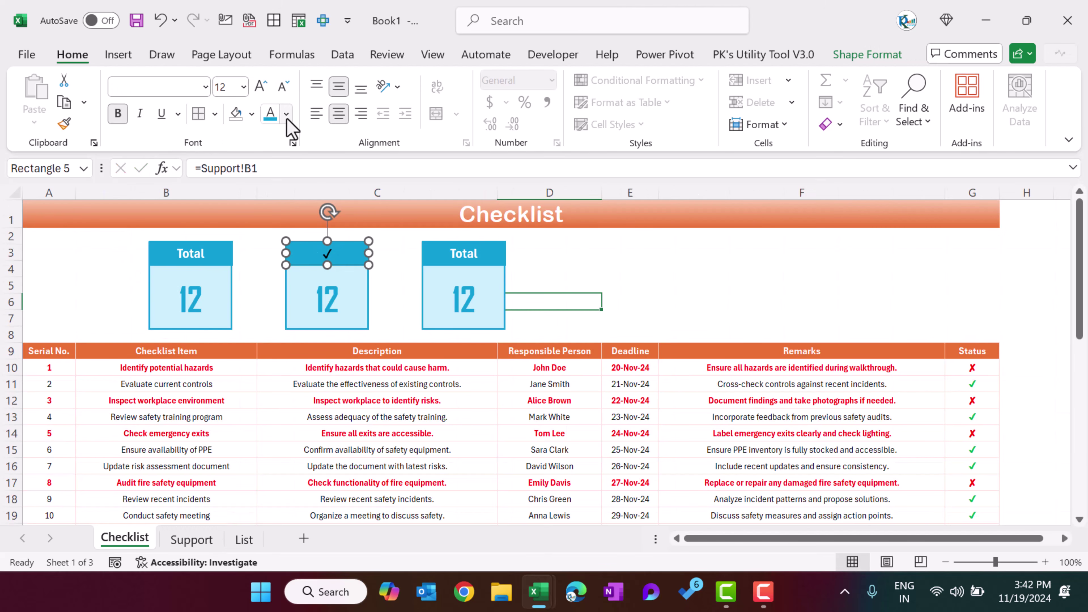
pyautogui.click(286, 113)
pyautogui.press('Escape')
# - Relink the number in the middle card to cell C1 of the Support sheet
pyautogui.press('Tab')
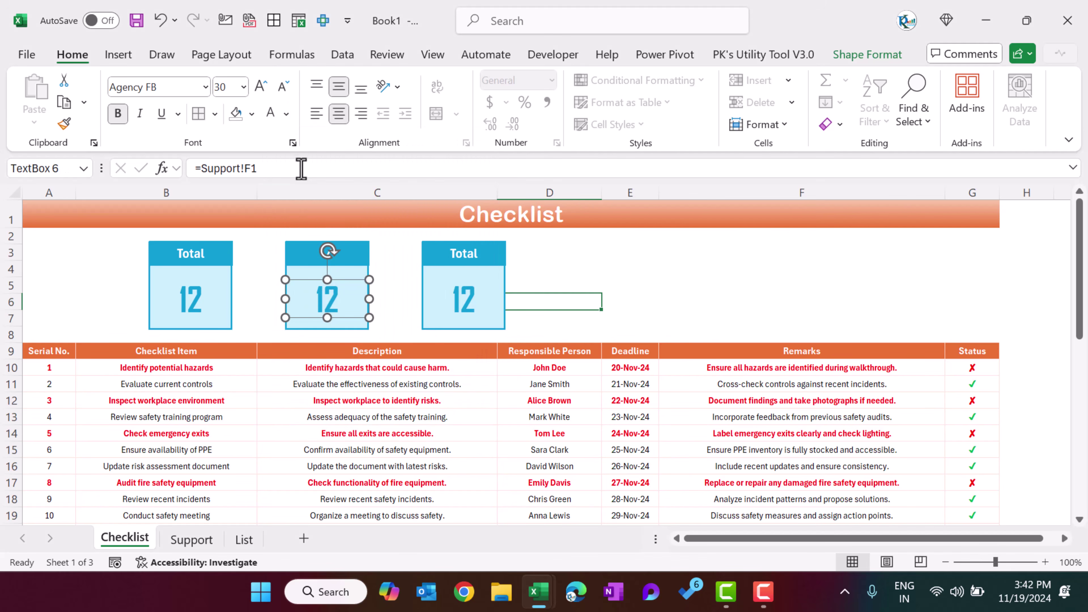
pyautogui.moveTo(301, 168); pyautogui.dragTo(116, 165)
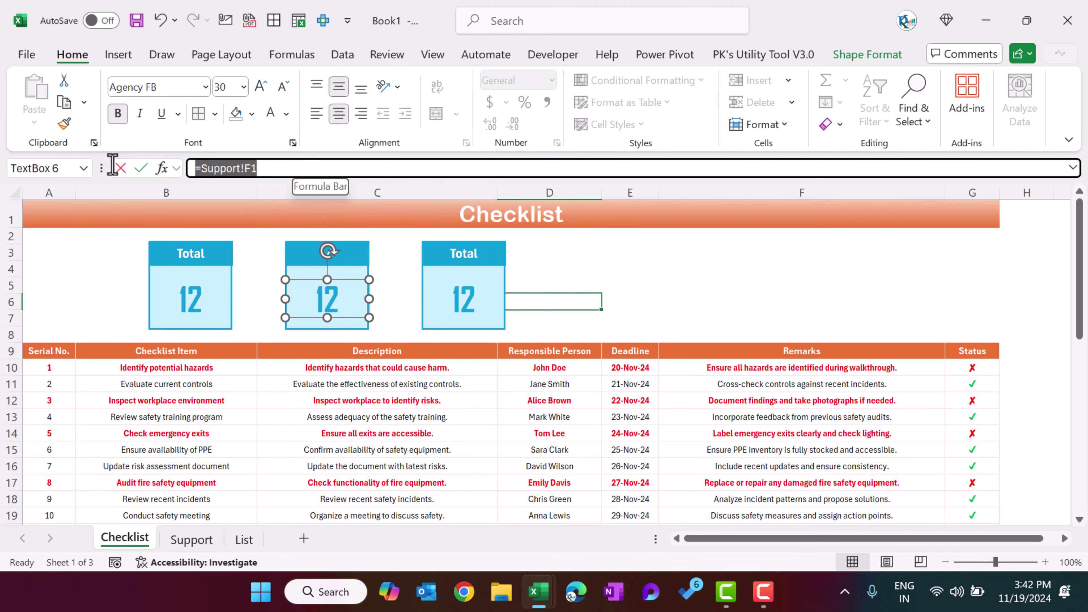
pyautogui.hotkey('ctrl', 'pagedown')
pyautogui.click(162, 210)
pyautogui.press('Return')
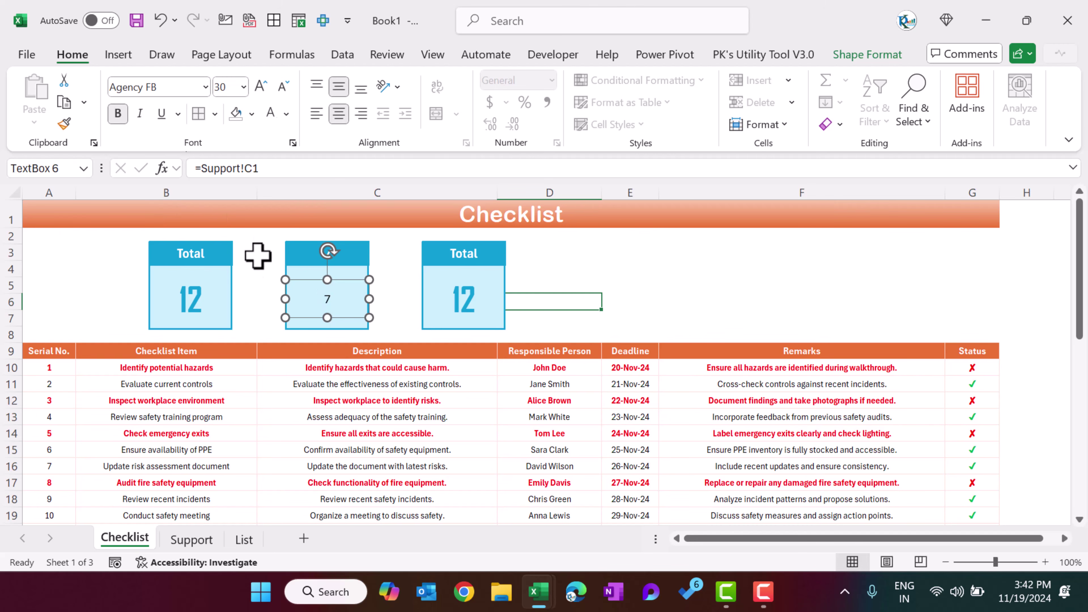
# - Copy the formatting of the Total card's number onto the number in the middle card with Format Painter
pyautogui.click(194, 296)
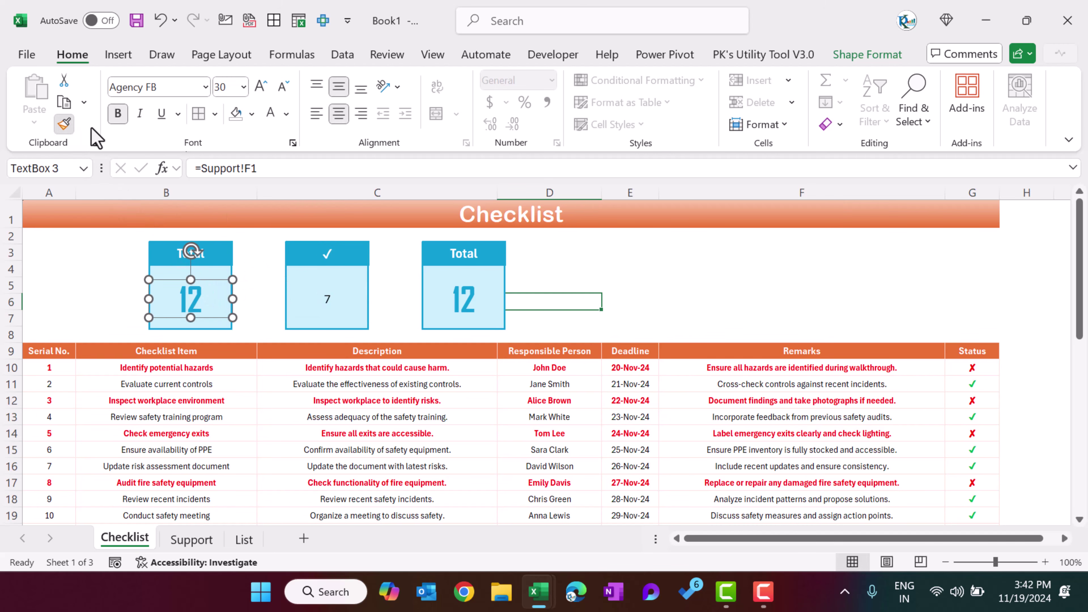
pyautogui.click(65, 124)
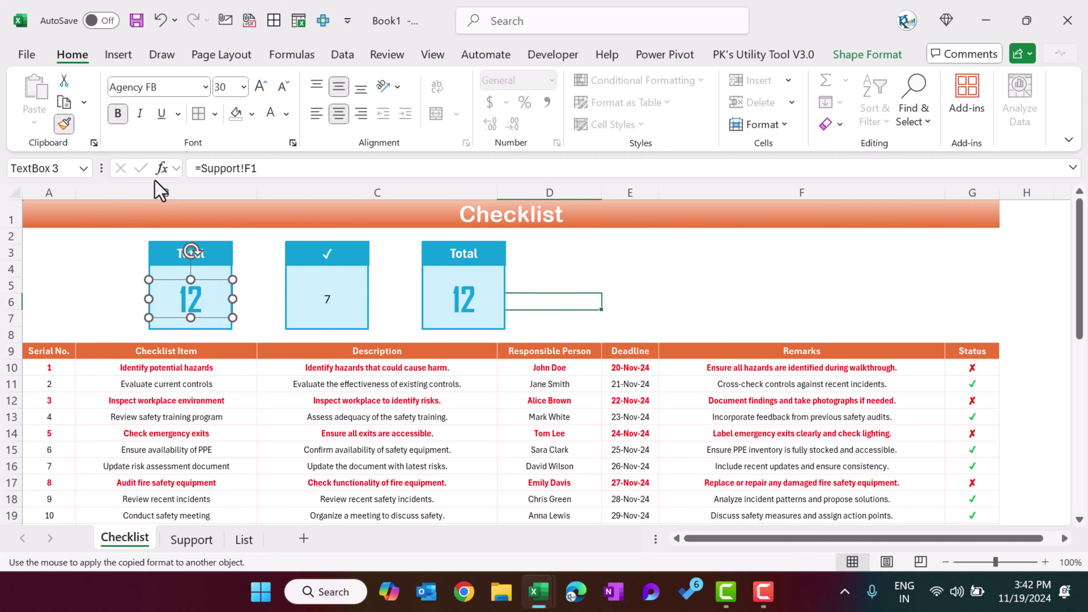
pyautogui.click(326, 297)
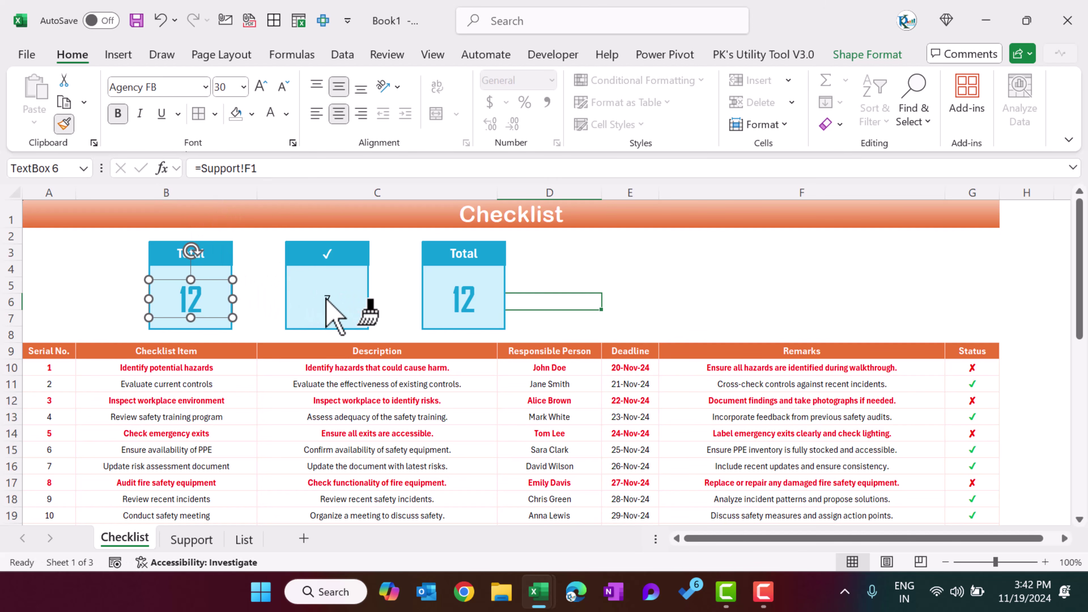
# - Fill the middle card's header strip with the standard light green
pyautogui.click(354, 252)
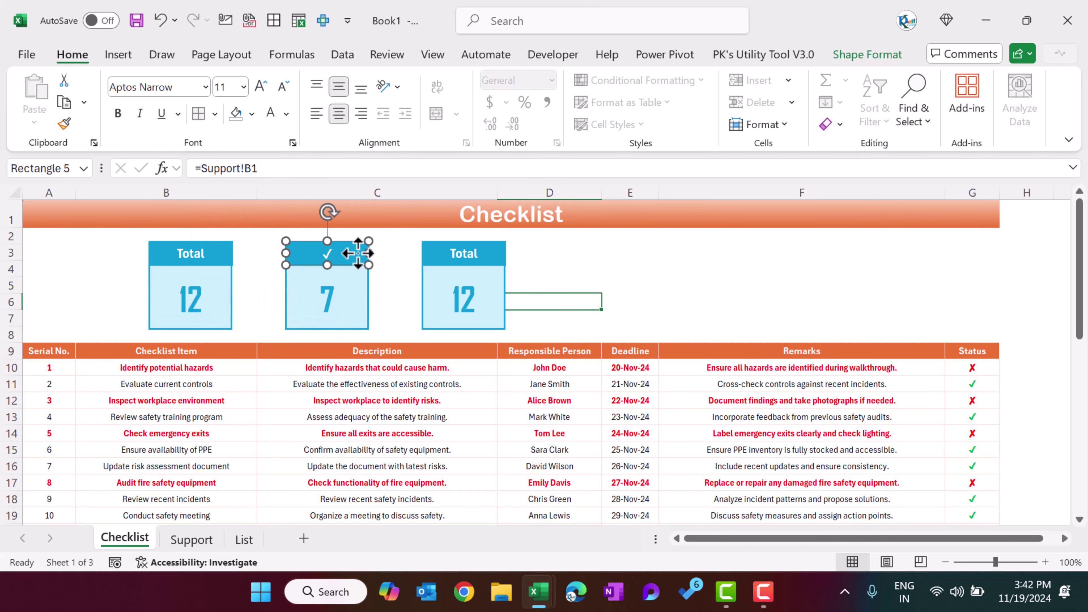
pyautogui.click(253, 113)
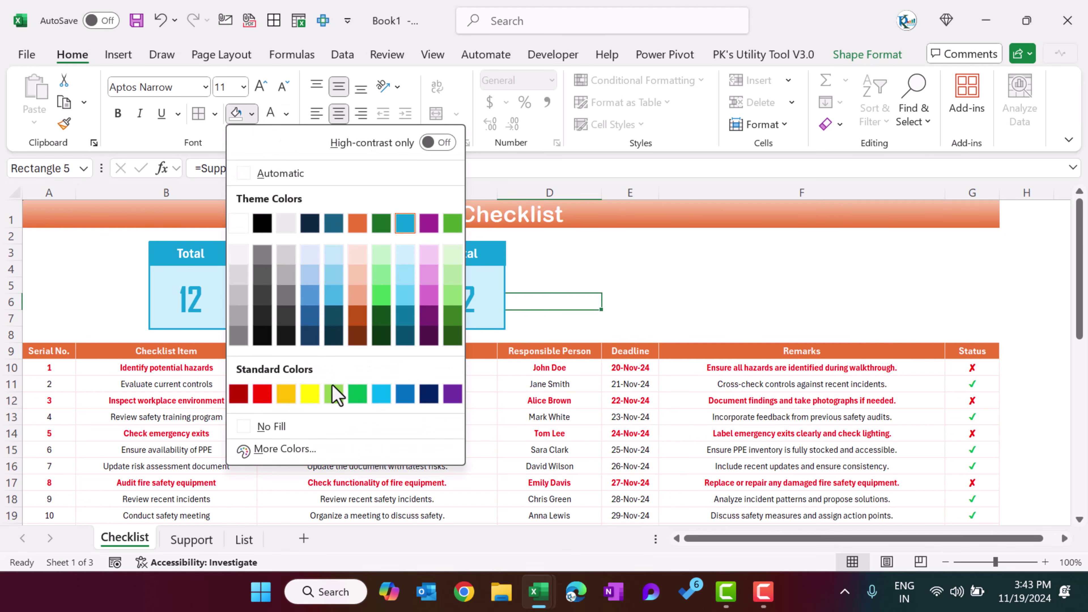
pyautogui.click(334, 394)
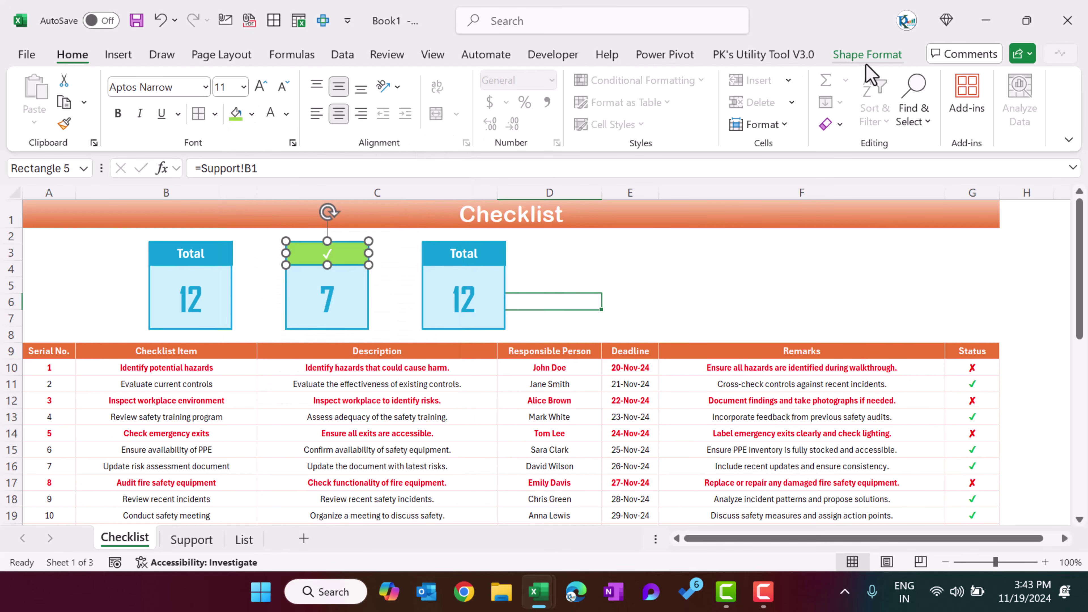
# - Give the middle card's background rectangle a light green outline and the palest green theme fill
pyautogui.click(867, 54)
pyautogui.click(376, 272)
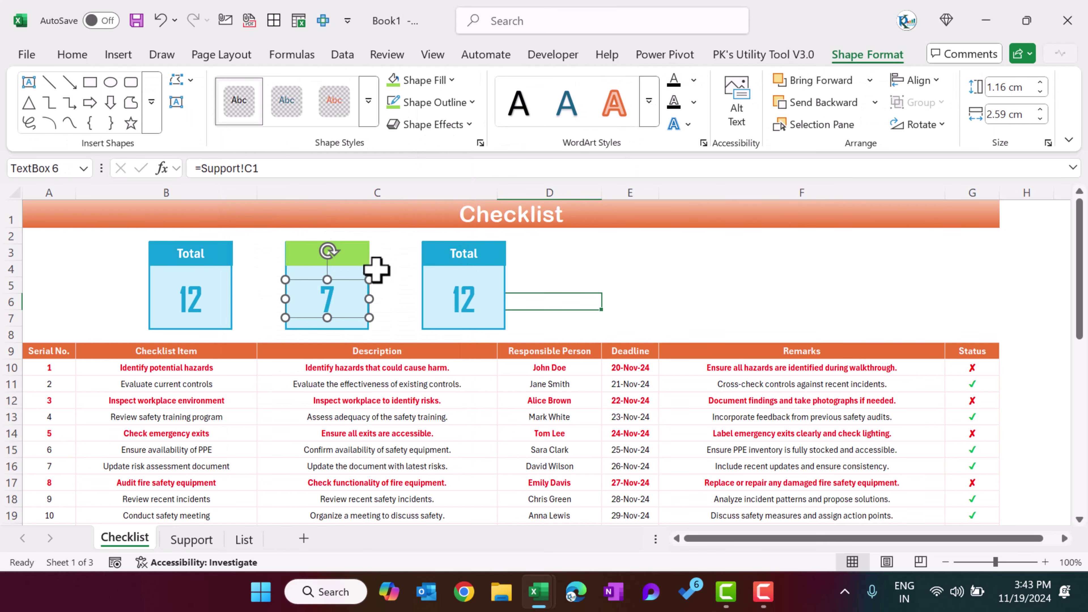
pyautogui.click(367, 270)
pyautogui.click(367, 270)
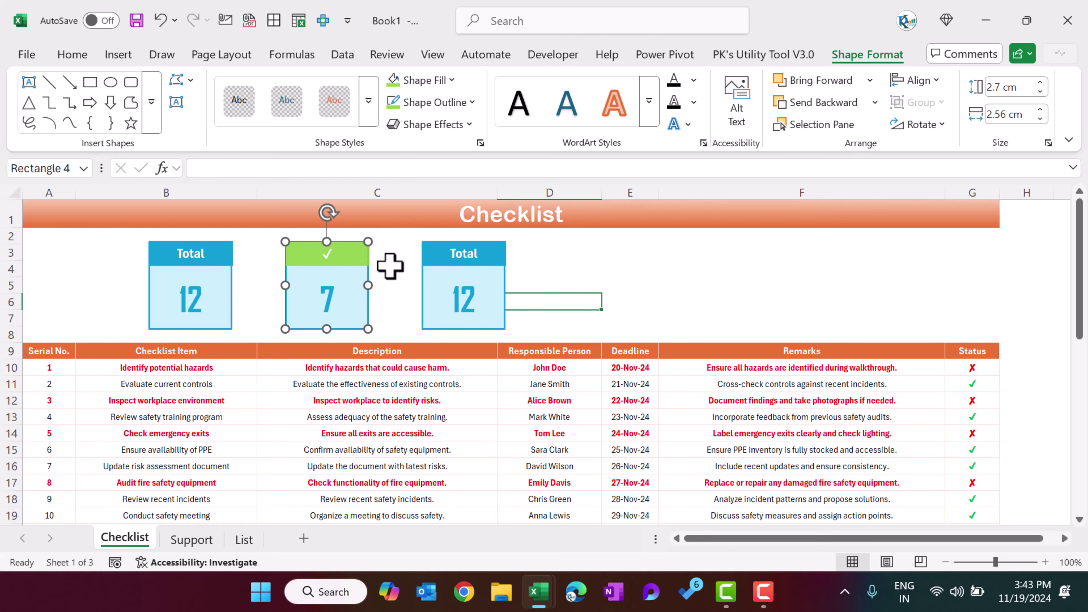
pyautogui.click(407, 111)
pyautogui.click(451, 80)
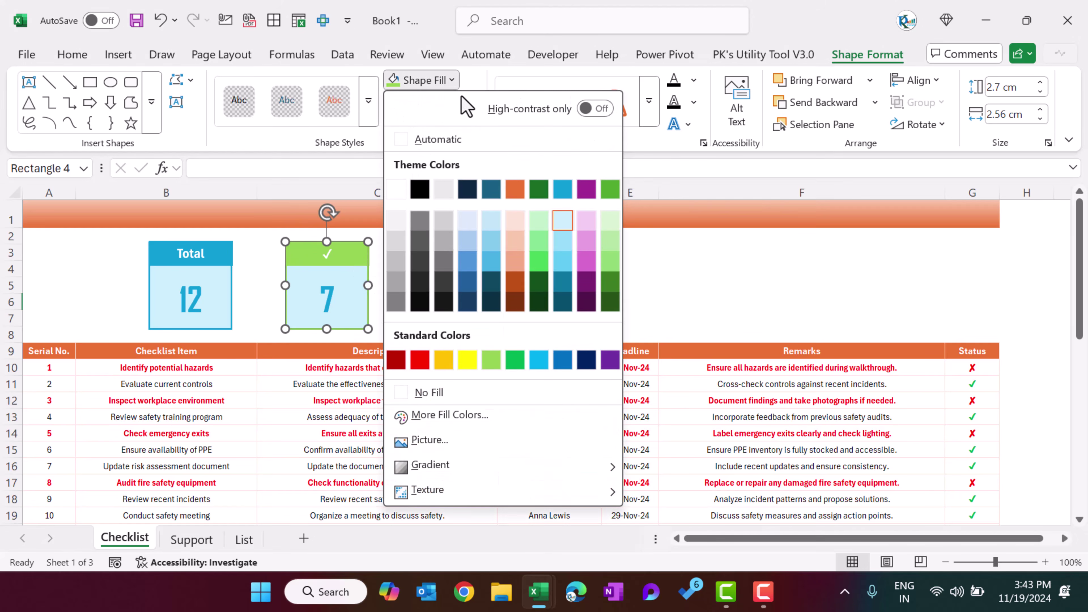
pyautogui.click(610, 222)
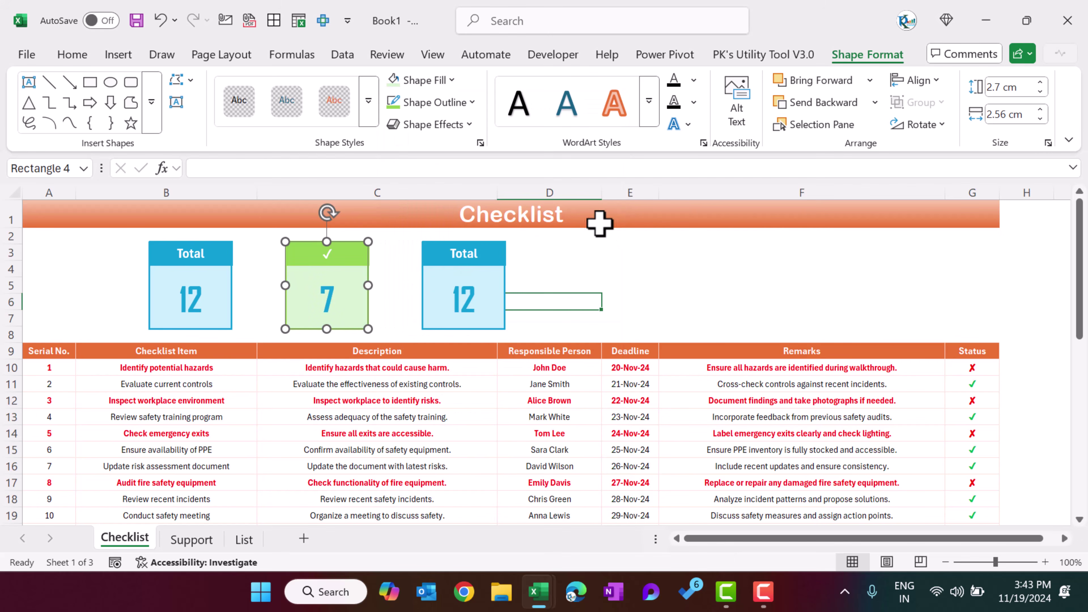
# - Set the middle card's number to the standard light green text color and deselect it
pyautogui.click(330, 292)
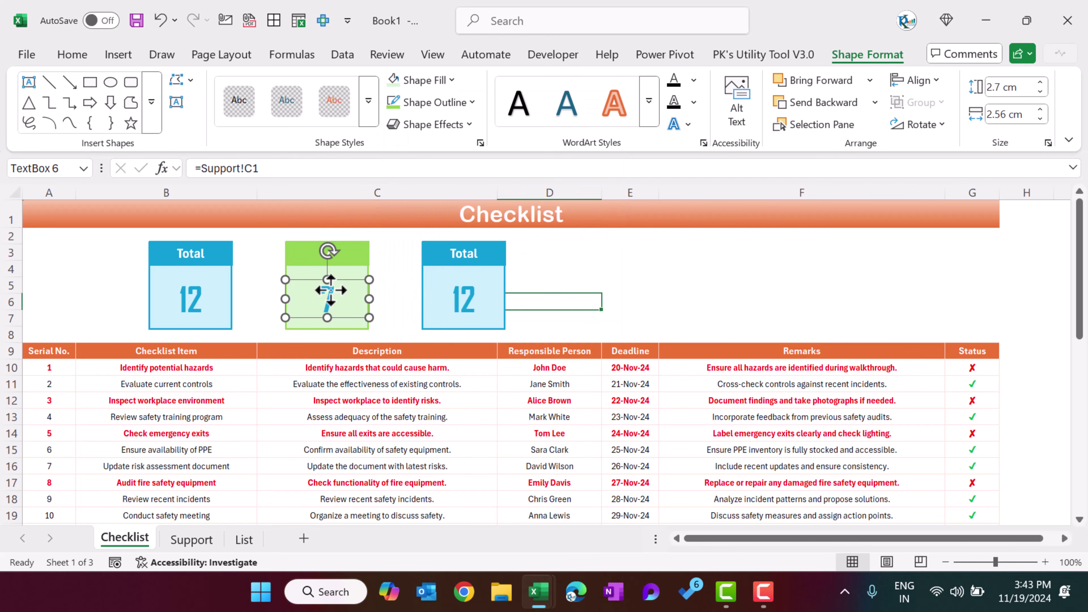
pyautogui.click(694, 80)
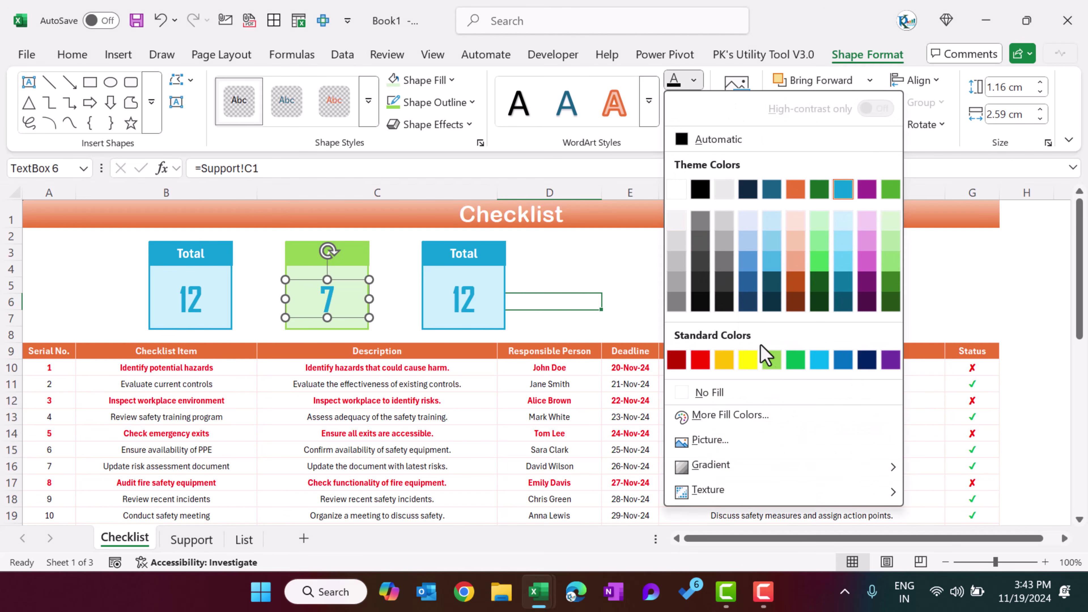
pyautogui.click(783, 361)
pyautogui.click(801, 285)
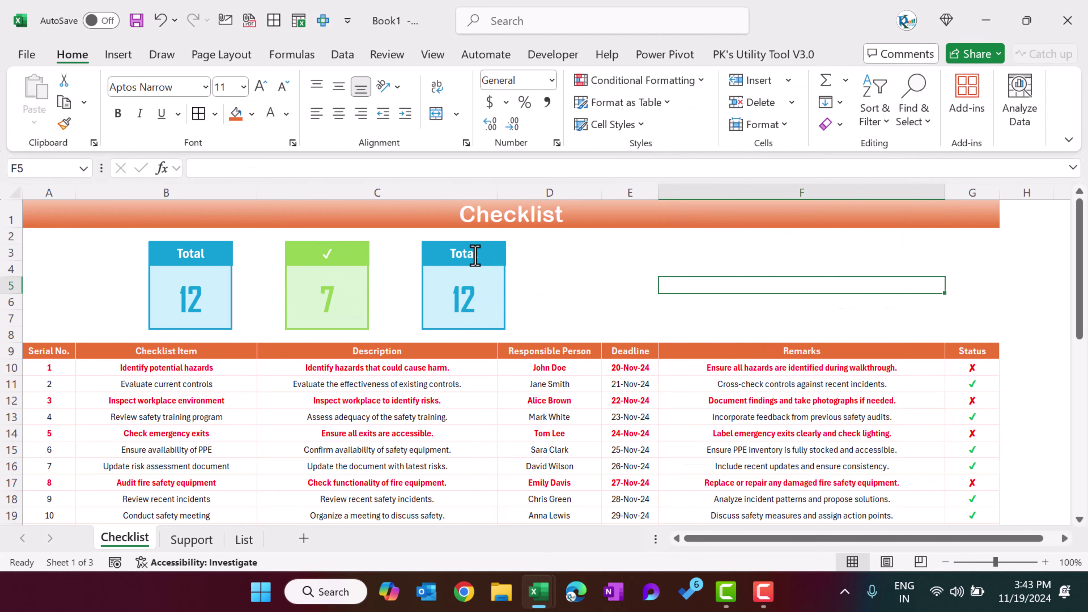
# - Link the third card's header strip to cell B2 of the Support sheet and set its font color to white
pyautogui.click(479, 257)
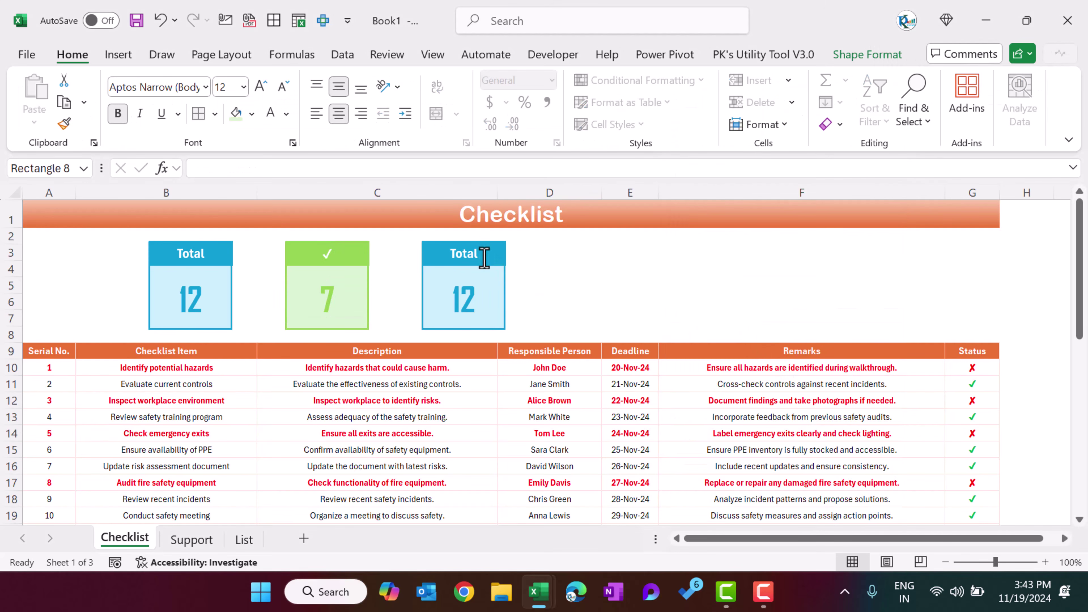
pyautogui.click(416, 168)
pyautogui.write('=')
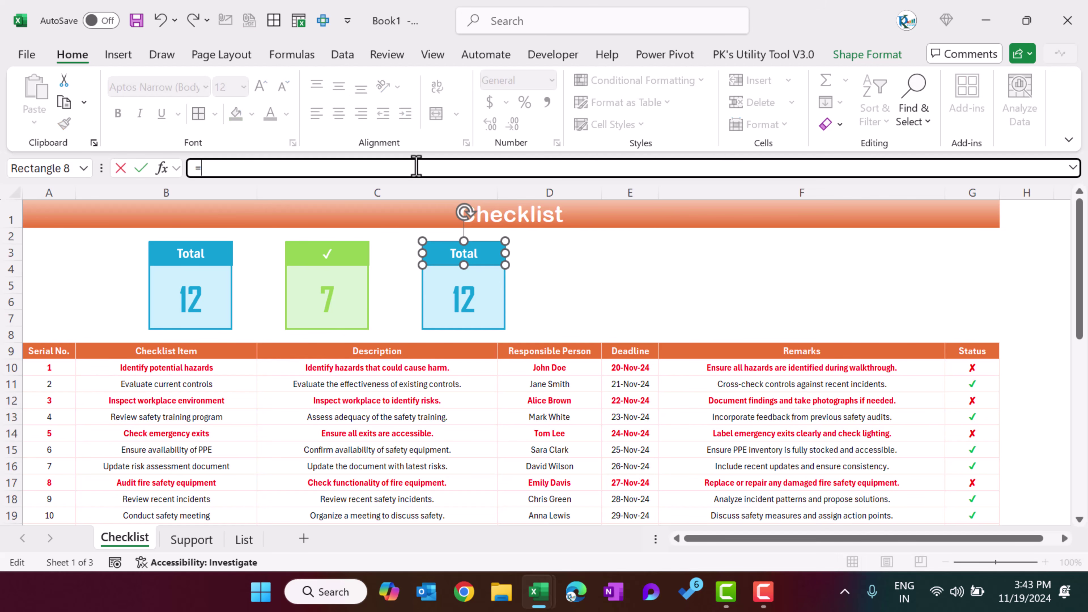
pyautogui.click(210, 539)
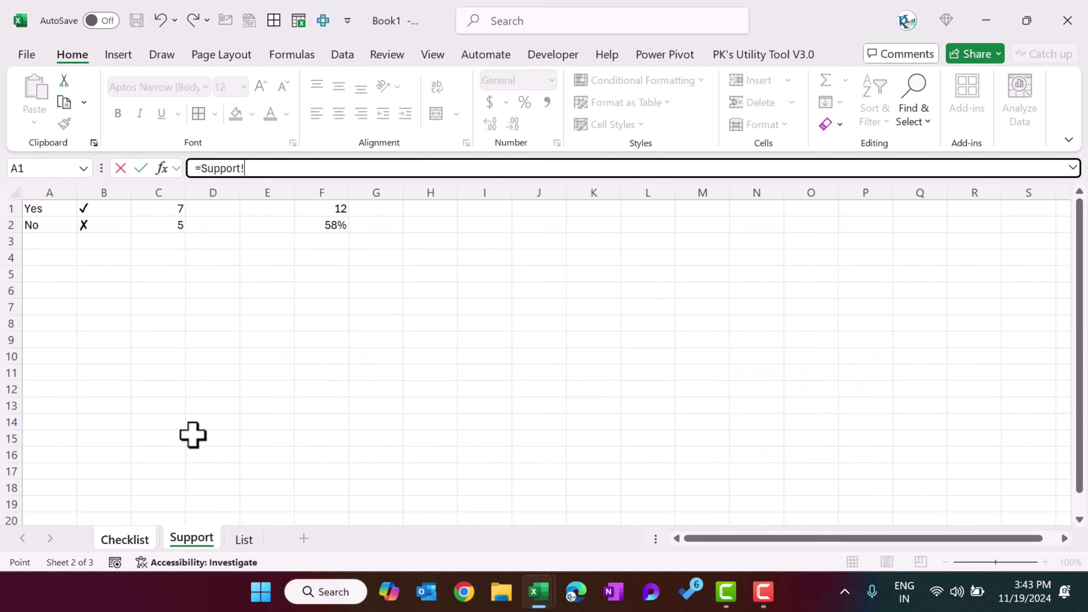
pyautogui.click(109, 227)
pyautogui.press('Return')
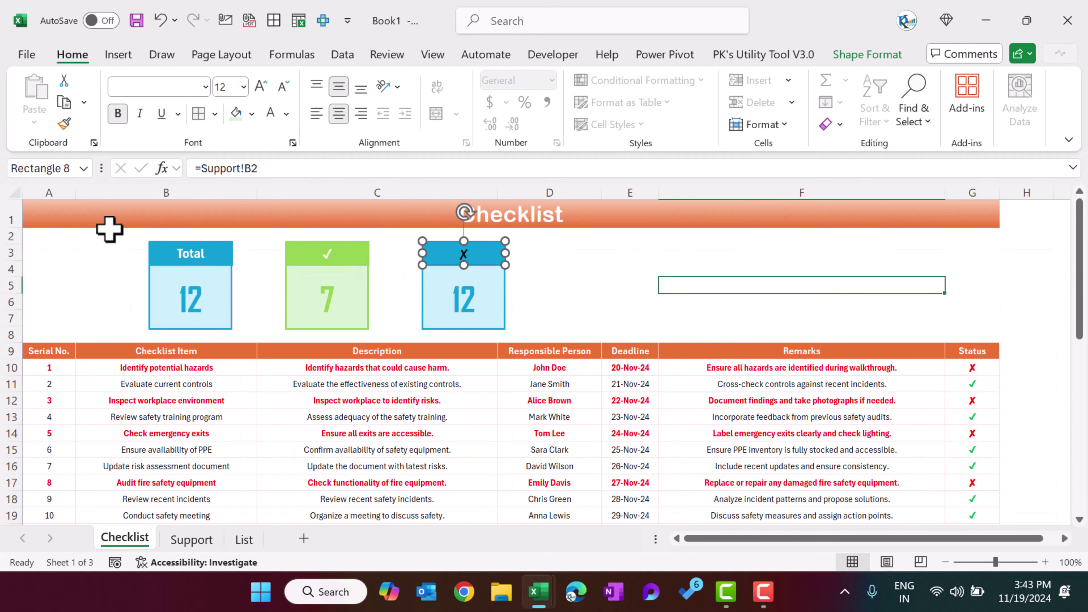
pyautogui.click(265, 115)
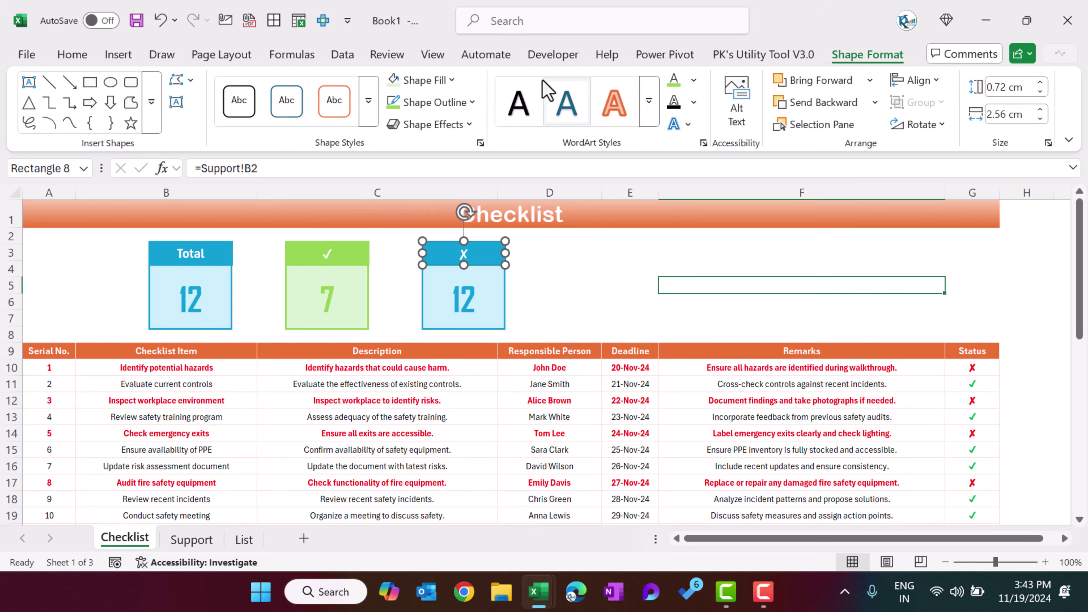
# - Give the third card's header strip the orange theme color as fill and outline
pyautogui.click(451, 81)
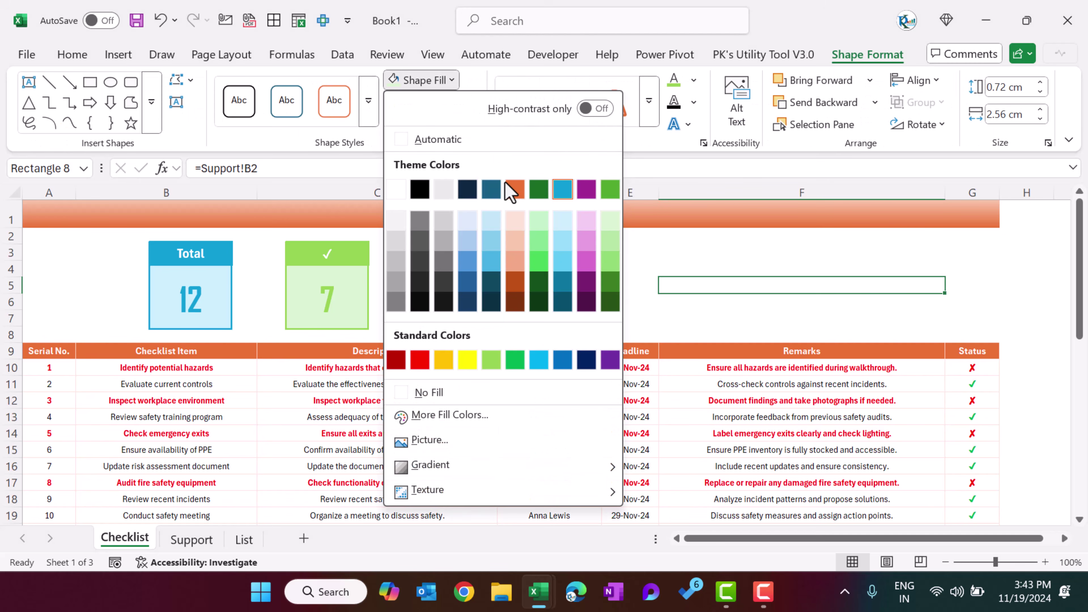
pyautogui.click(515, 190)
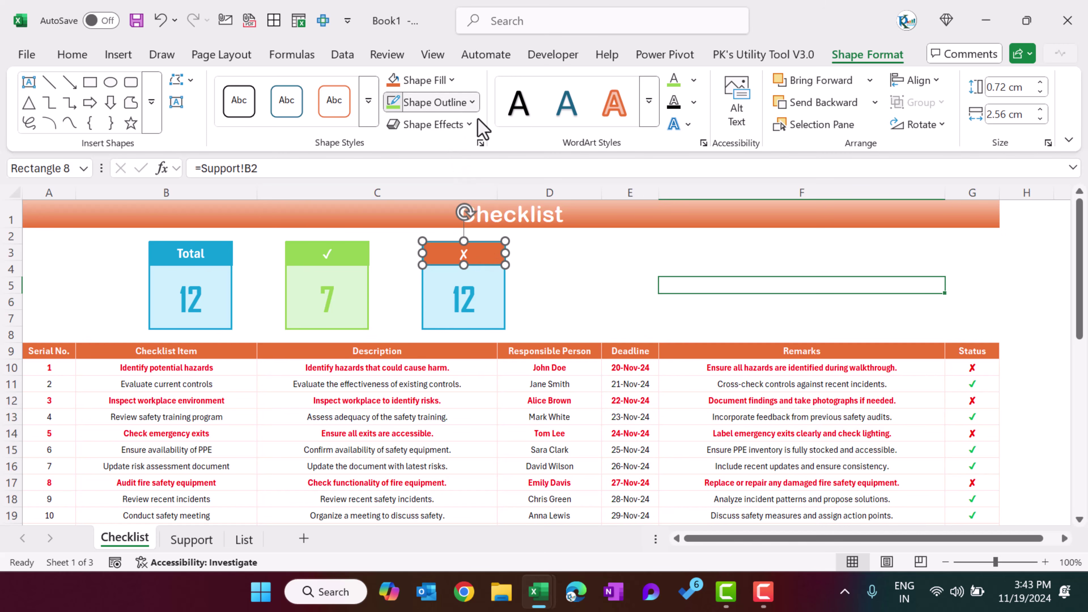
pyautogui.click(458, 103)
pyautogui.click(514, 211)
# - Give the third card's background rectangle an orange outline and the palest orange theme fill
pyautogui.click(506, 288)
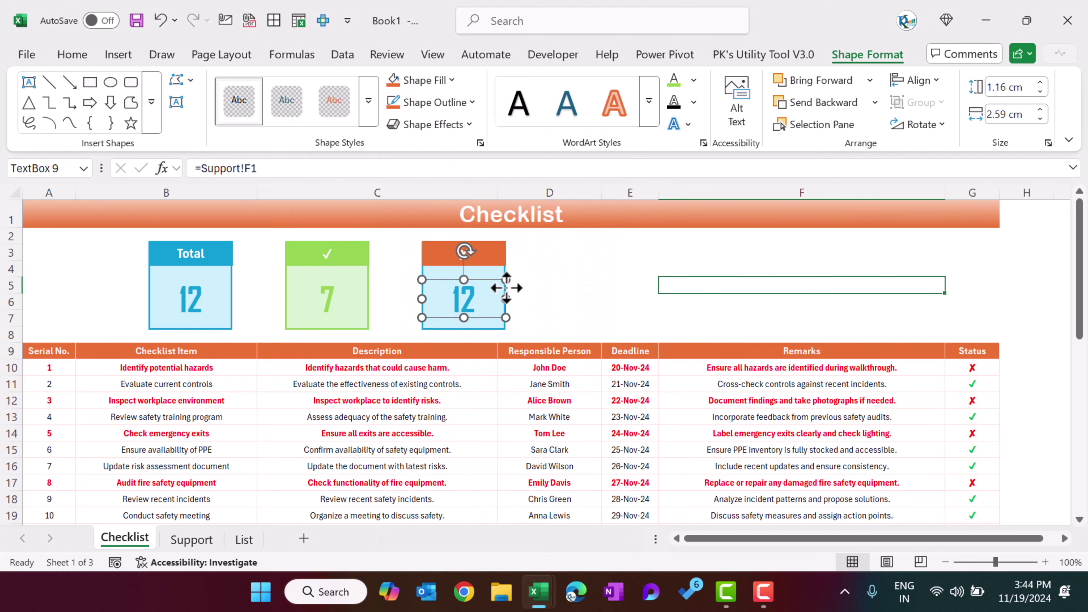
pyautogui.click(487, 249)
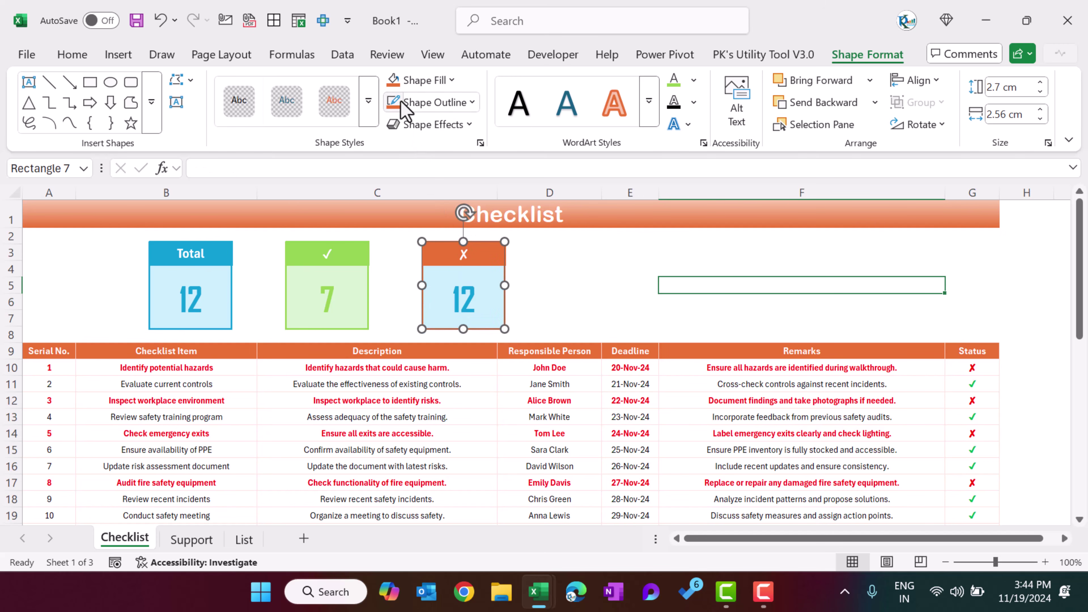
pyautogui.click(439, 81)
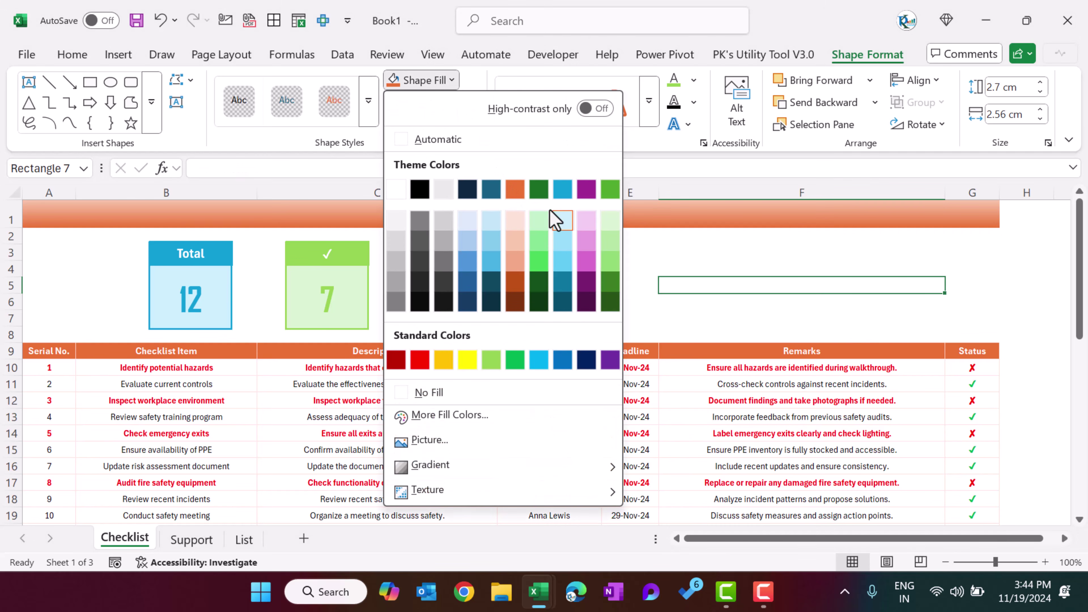
pyautogui.click(524, 218)
# - Set the third card's number to the orange theme text color and deselect it
pyautogui.click(463, 294)
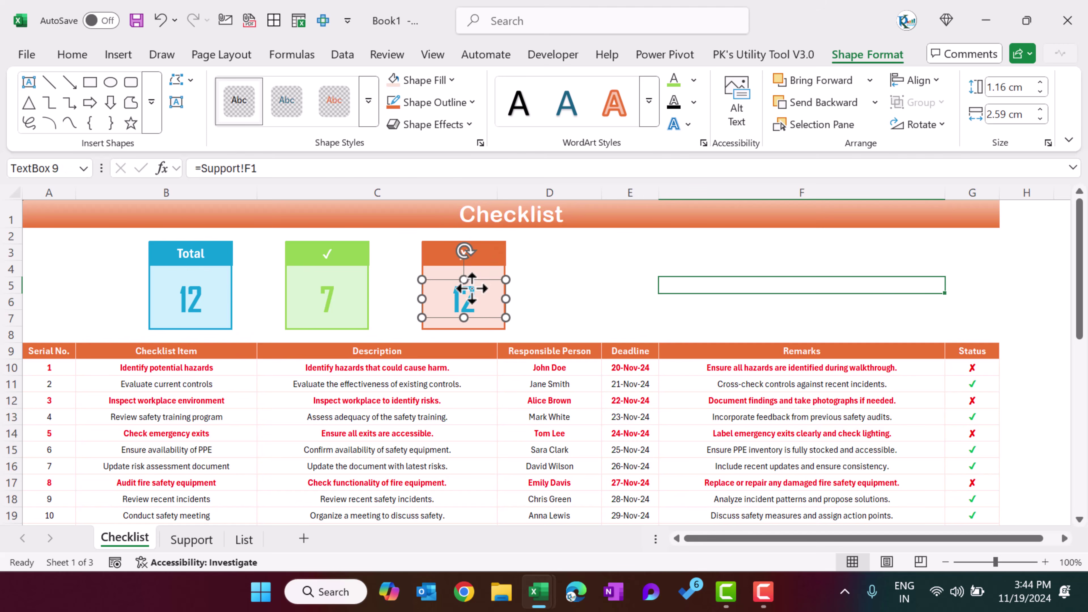
pyautogui.click(694, 80)
pyautogui.click(795, 189)
pyautogui.click(703, 285)
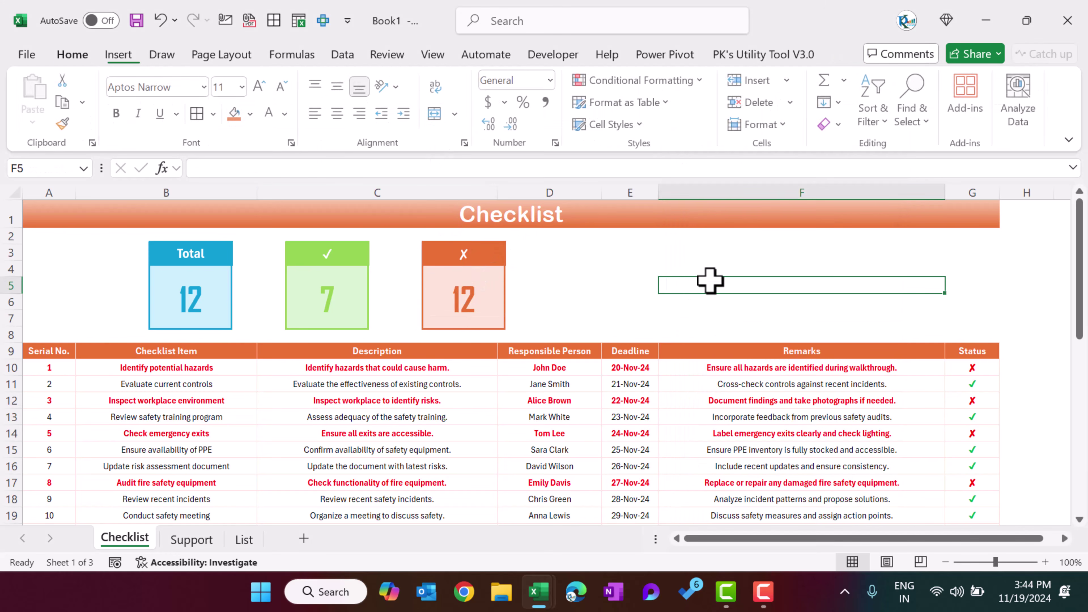
# - Merge and center cells F5:F6 of the Checklist sheet and enter the label "Checked %" in F4
pyautogui.moveTo(710, 282); pyautogui.dragTo(714, 303)
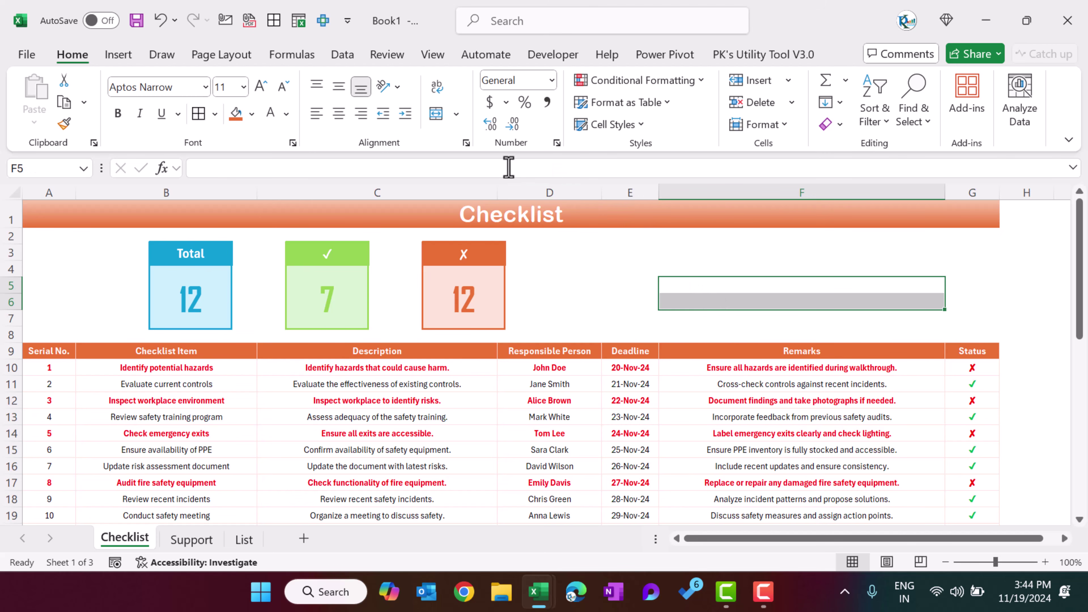
pyautogui.click(442, 112)
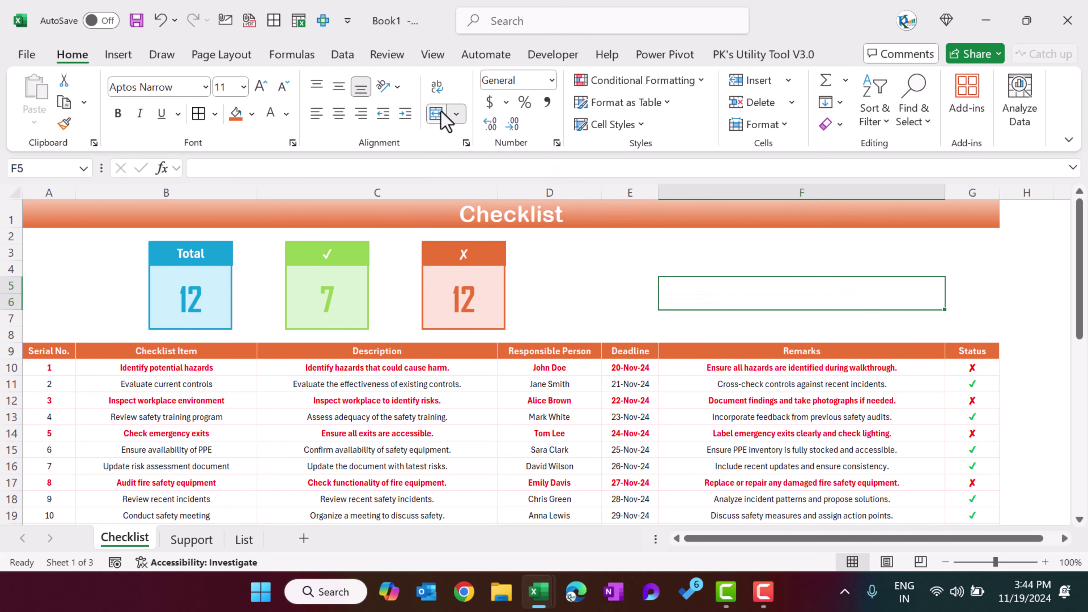
pyautogui.click(737, 267)
pyautogui.write('Checked %')
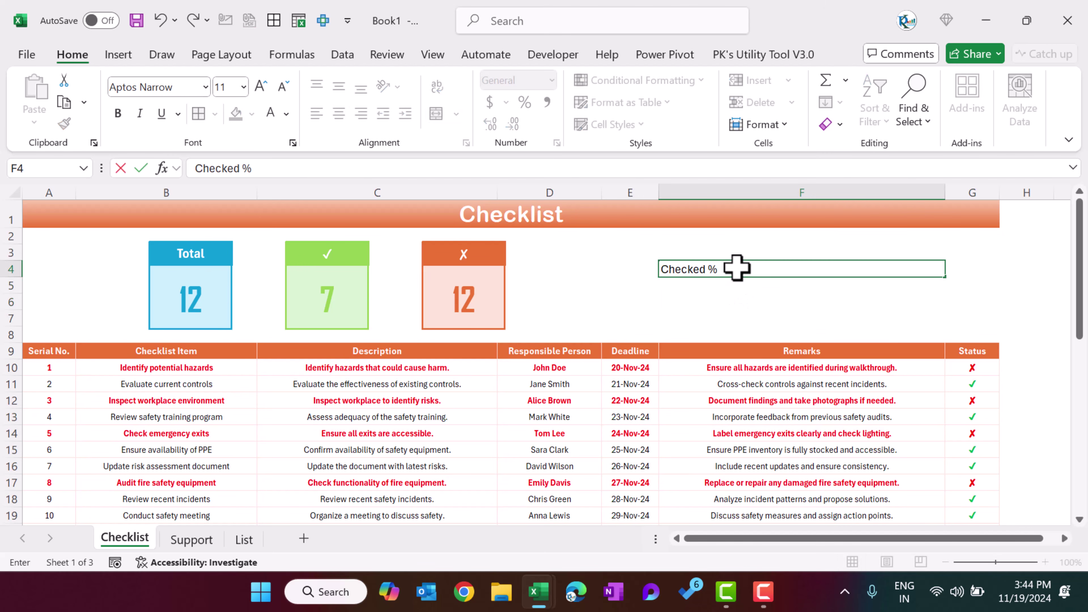
pyautogui.press('Return')
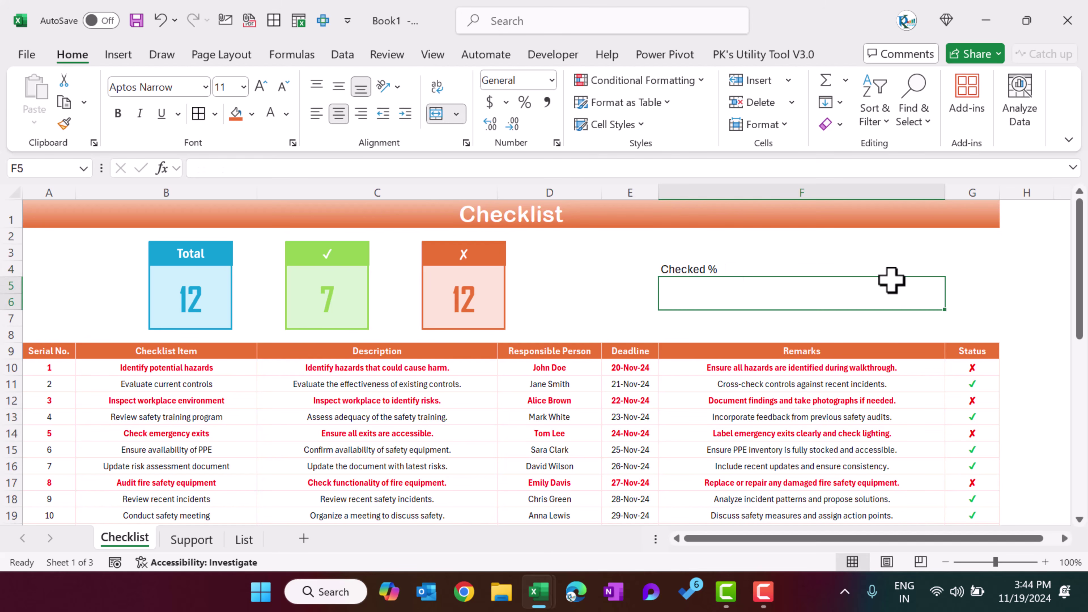
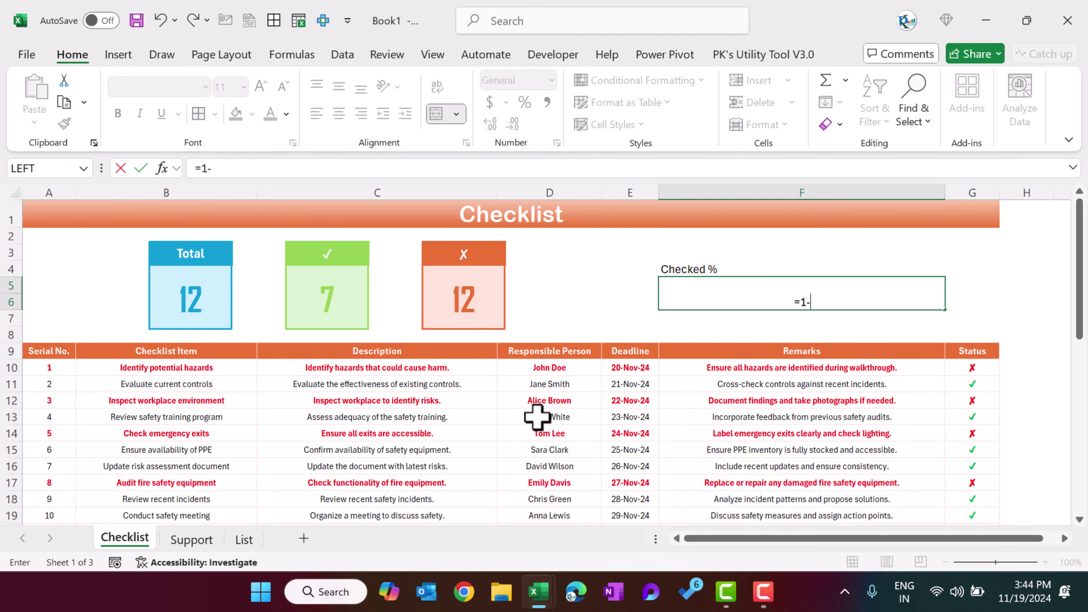
# - Enter the formula =1-Support!F2 in the merged cell F5
pyautogui.click(191, 539)
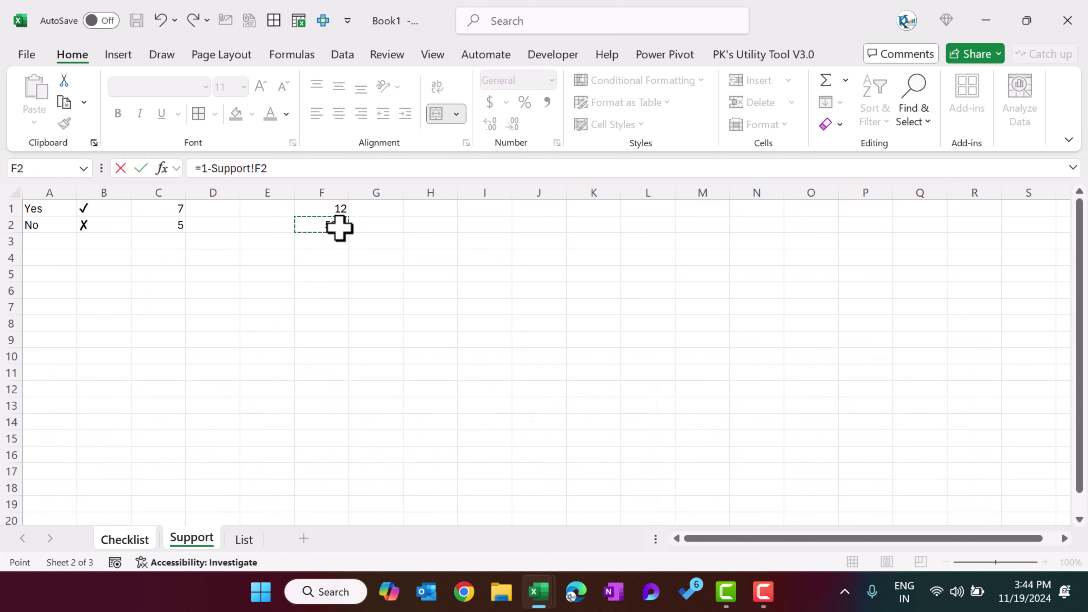
pyautogui.press('Return')
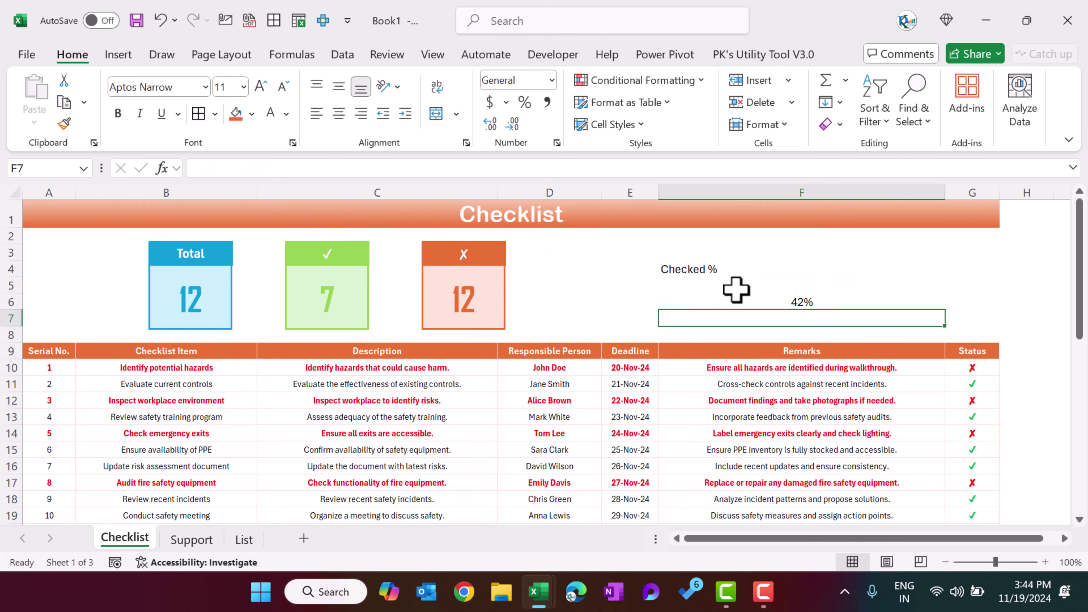
# - Give the merged cell F5 on the Checklist sheet a solid light green outline border
pyautogui.click(740, 295)
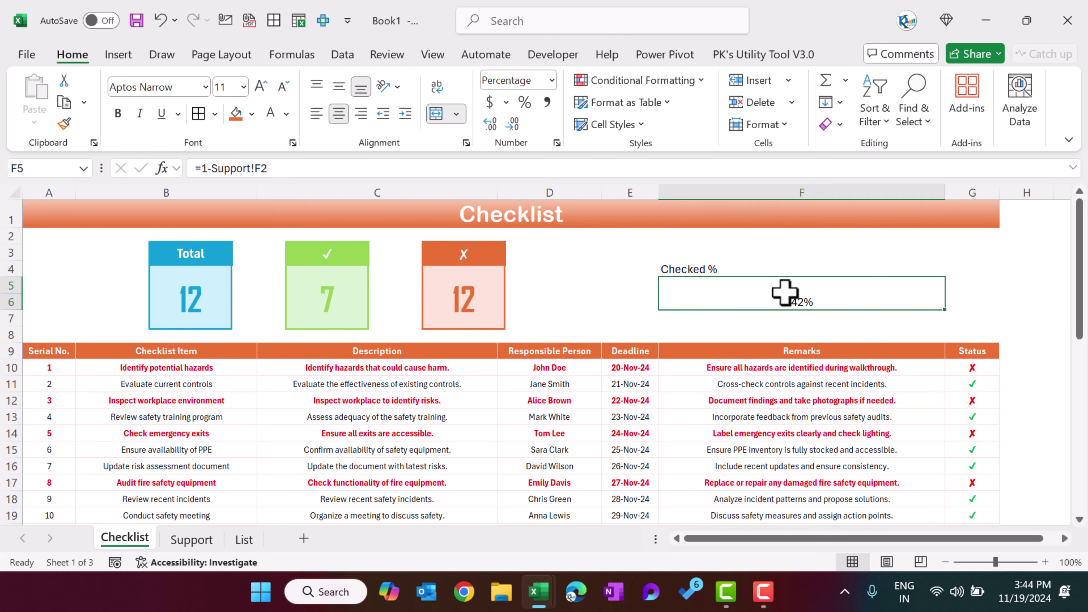
pyautogui.hotkey('ctrl', '1')
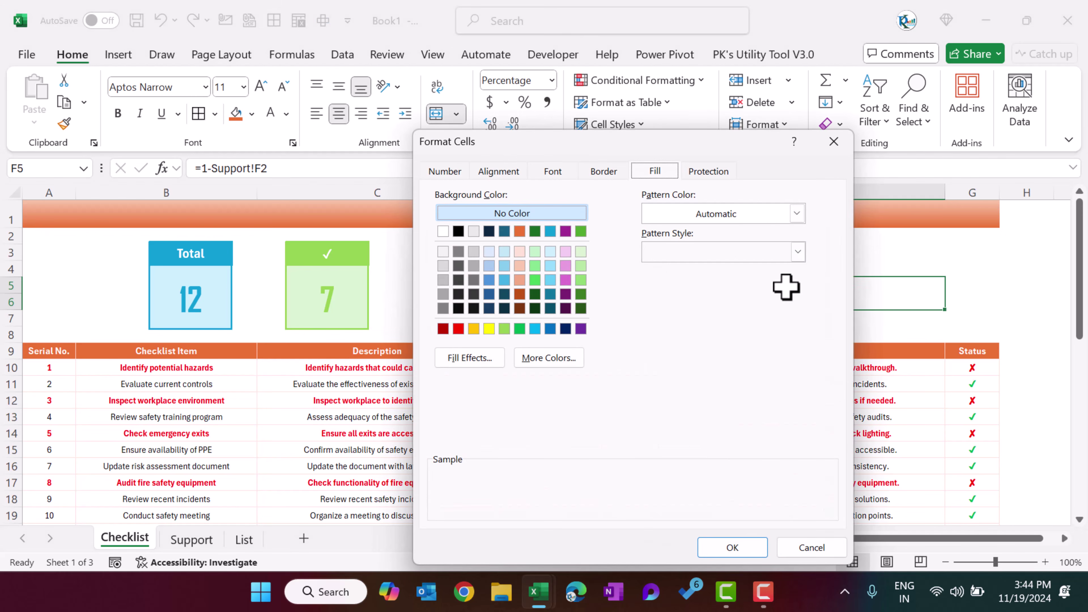
pyautogui.click(604, 171)
pyautogui.click(523, 293)
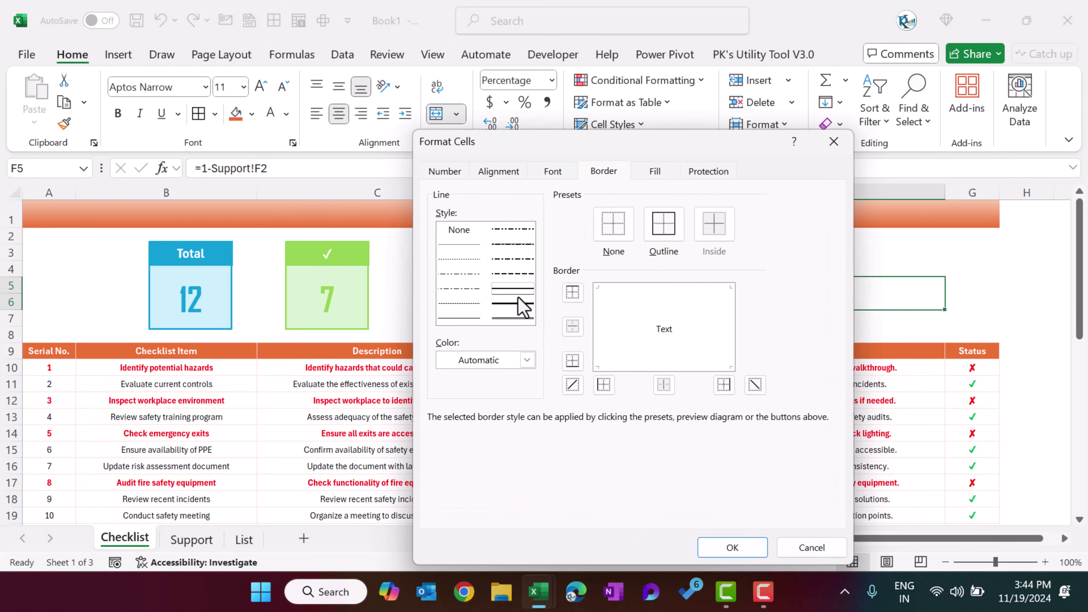
pyautogui.click(527, 360)
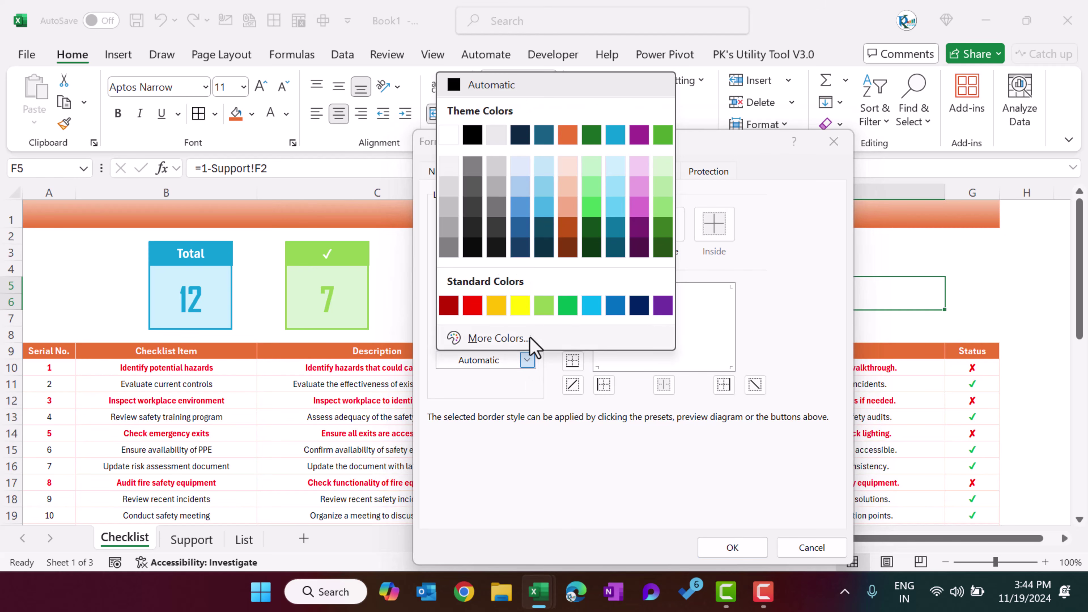
pyautogui.click(547, 309)
pyautogui.click(660, 227)
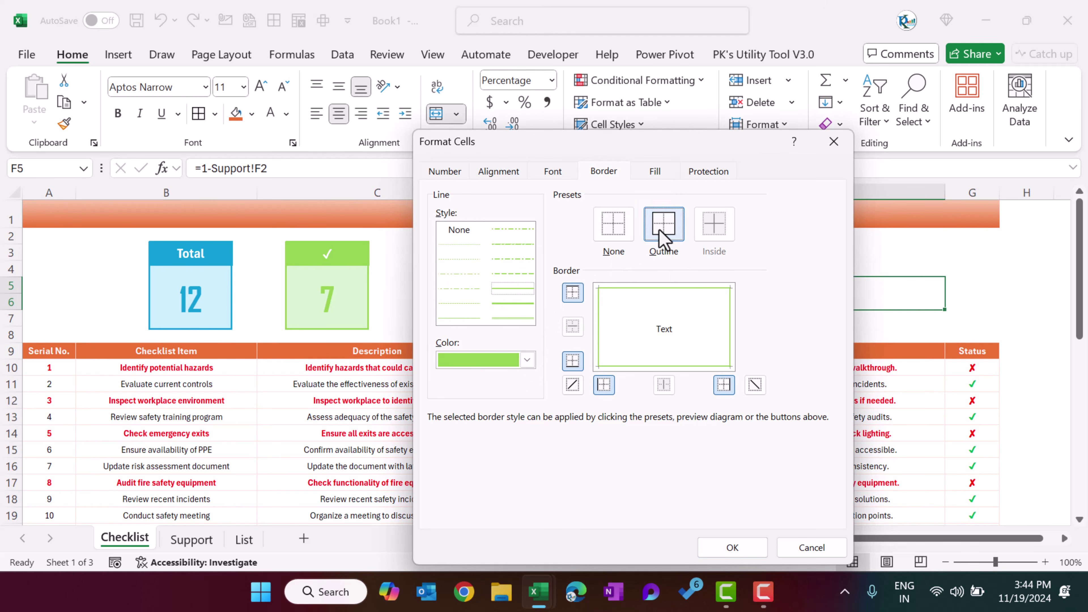
pyautogui.click(732, 547)
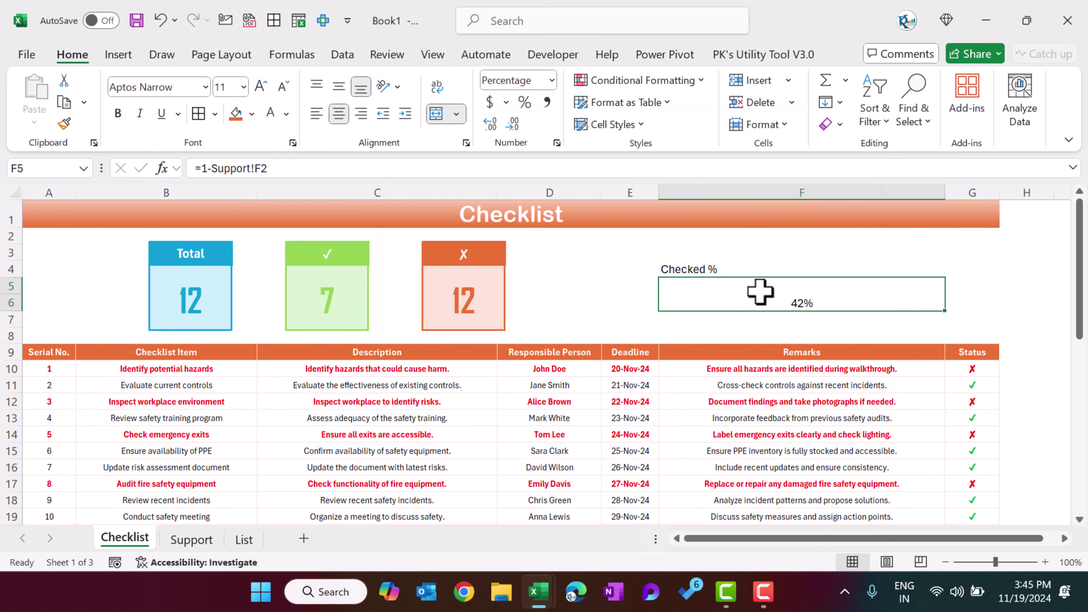
# - Start a new conditional formatting rule for the merged cell F5 with the Data Bar style showing the bar only
pyautogui.hotkey('alt', 'o')
pyautogui.press('d')
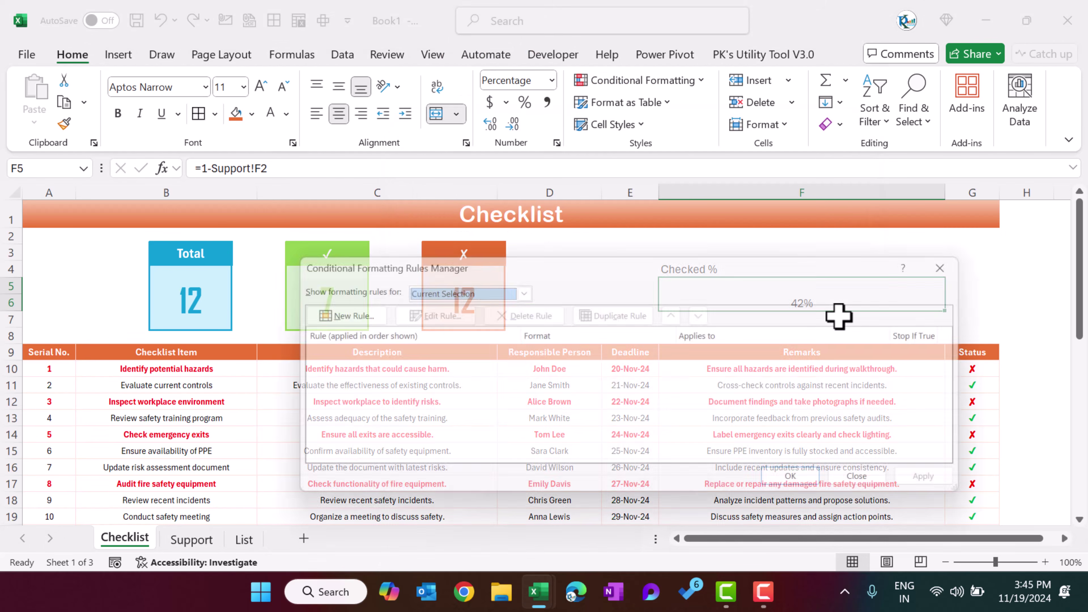
pyautogui.click(355, 314)
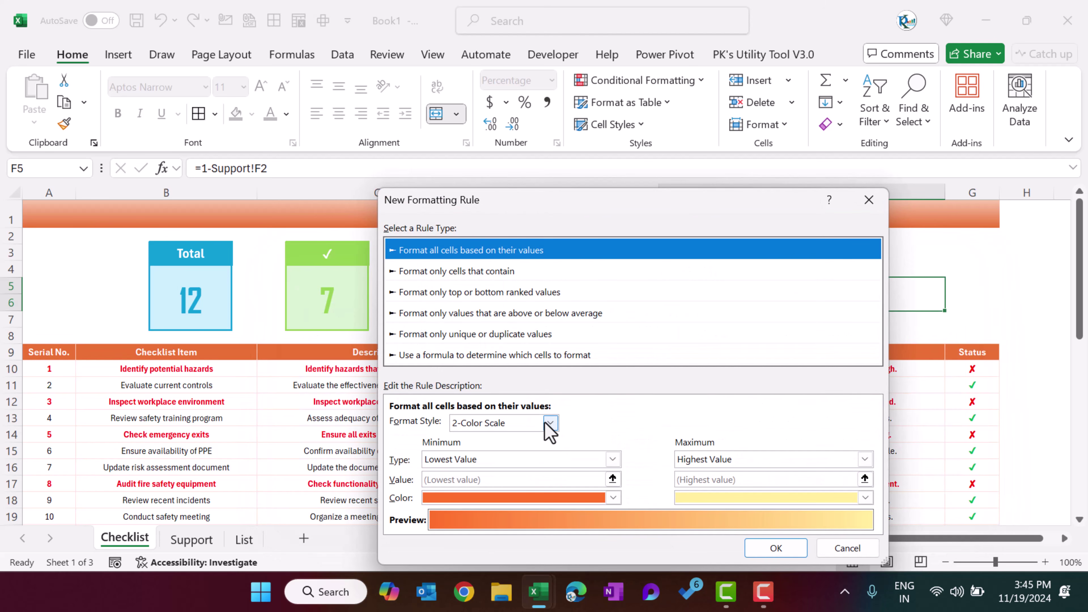
pyautogui.click(547, 424)
pyautogui.click(525, 462)
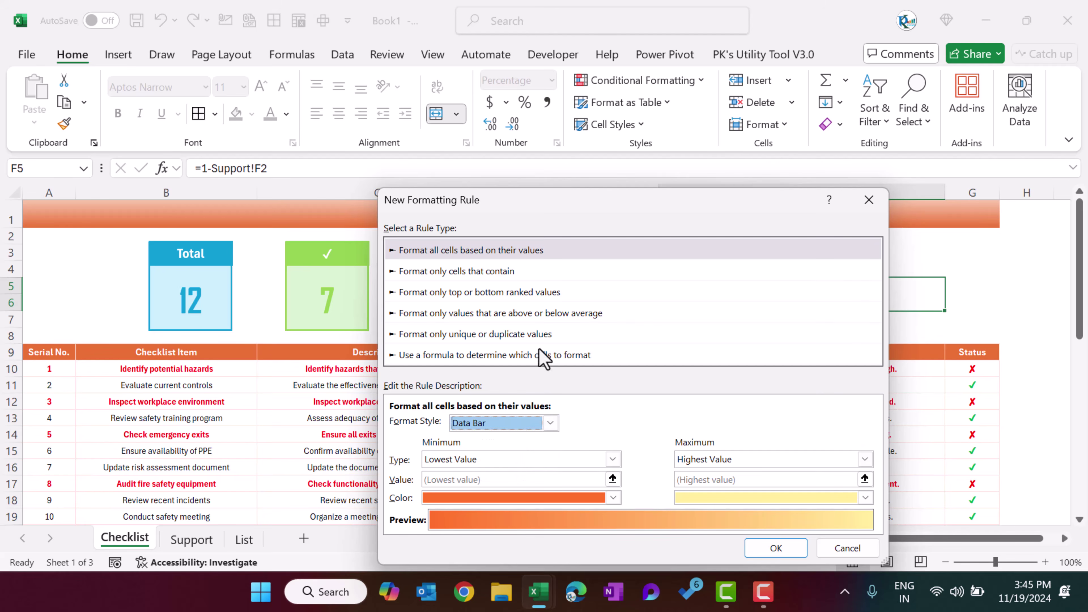
pyautogui.click(572, 310)
# - Set the data bar's minimum to Number 0 and its maximum to Number 1
pyautogui.click(633, 348)
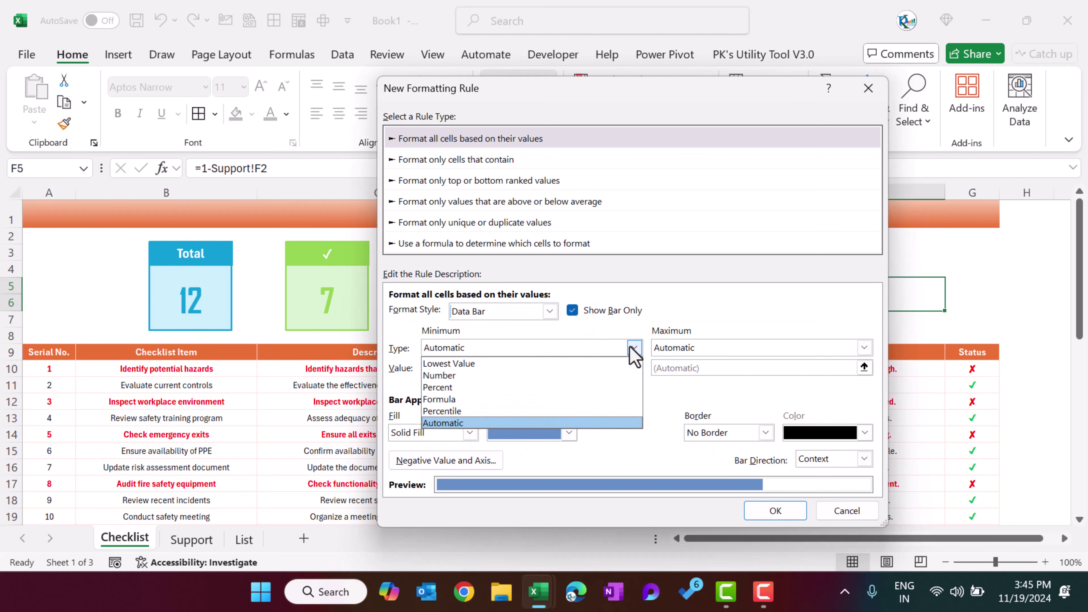
pyautogui.click(583, 375)
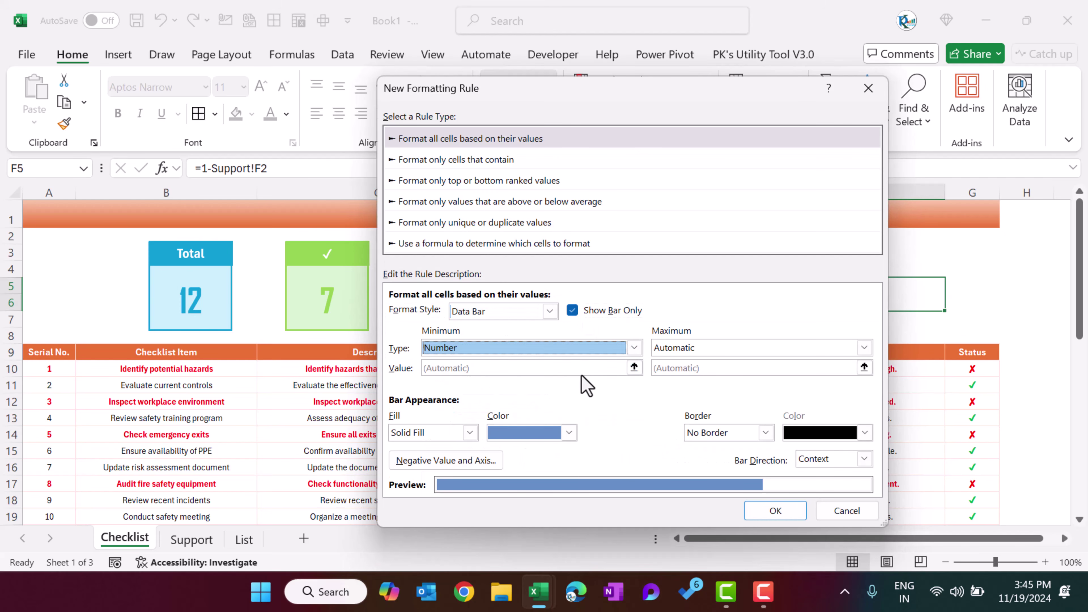
pyautogui.click(694, 348)
pyautogui.click(706, 376)
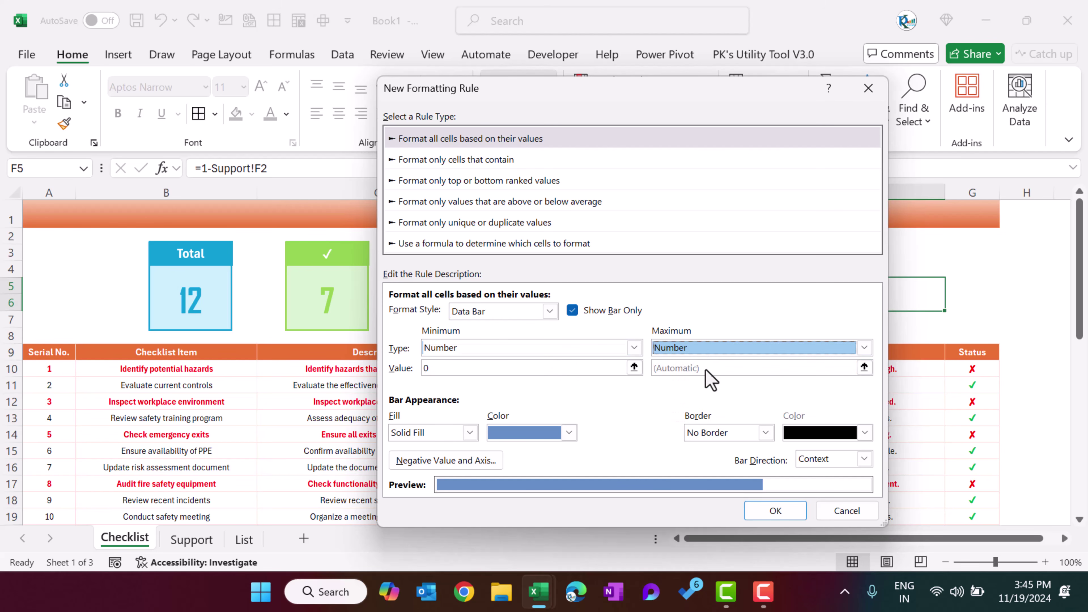
pyautogui.click(696, 367)
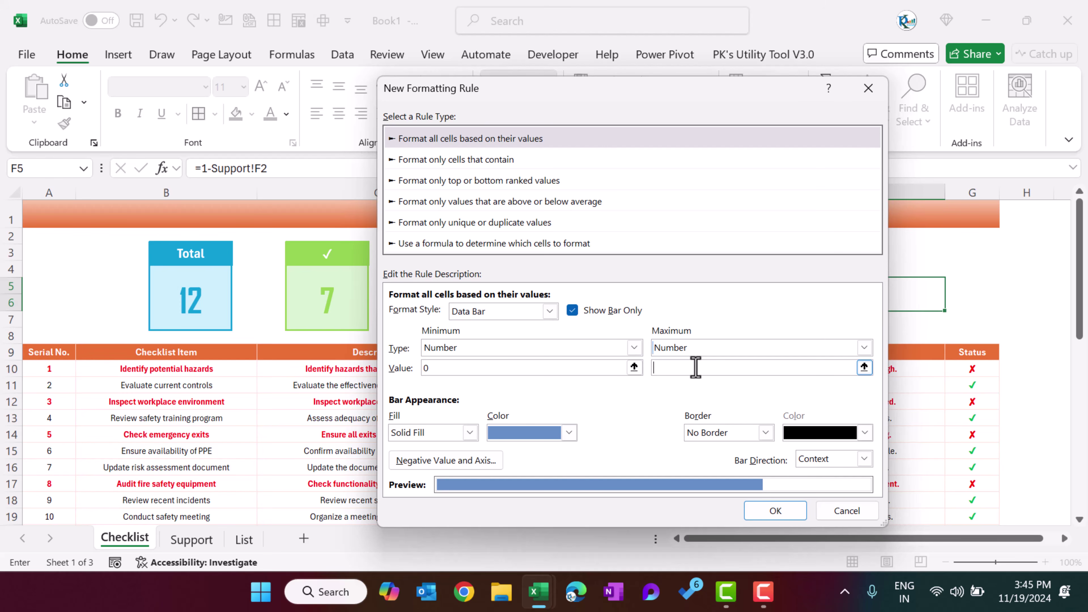
# - Color the data bar white, set its direction to Right-to-Left, and accept the new rule
pyautogui.click(575, 432)
pyautogui.click(501, 210)
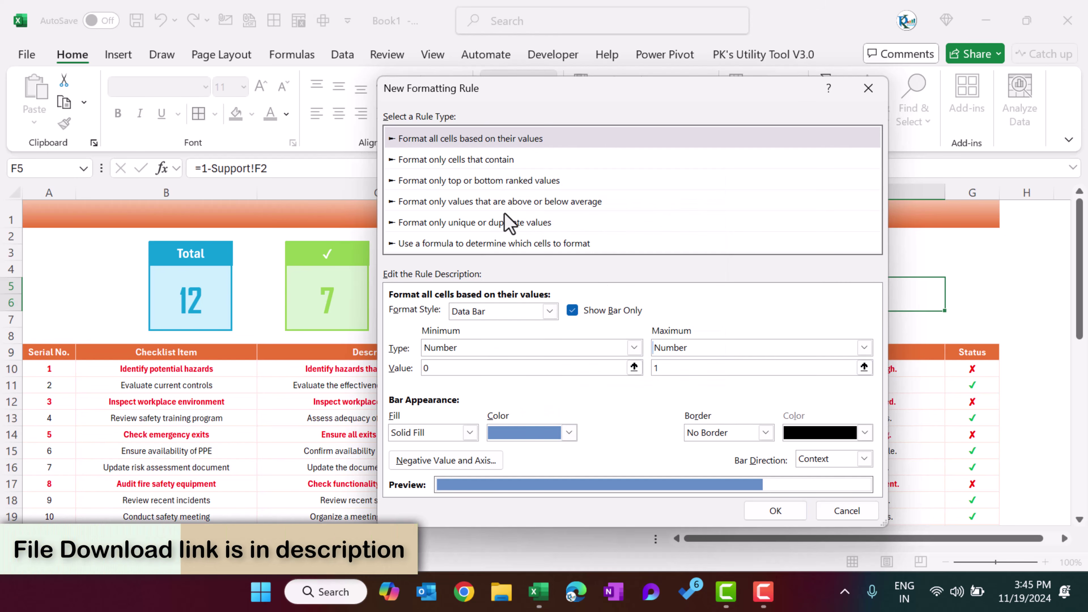
pyautogui.click(864, 459)
pyautogui.click(849, 498)
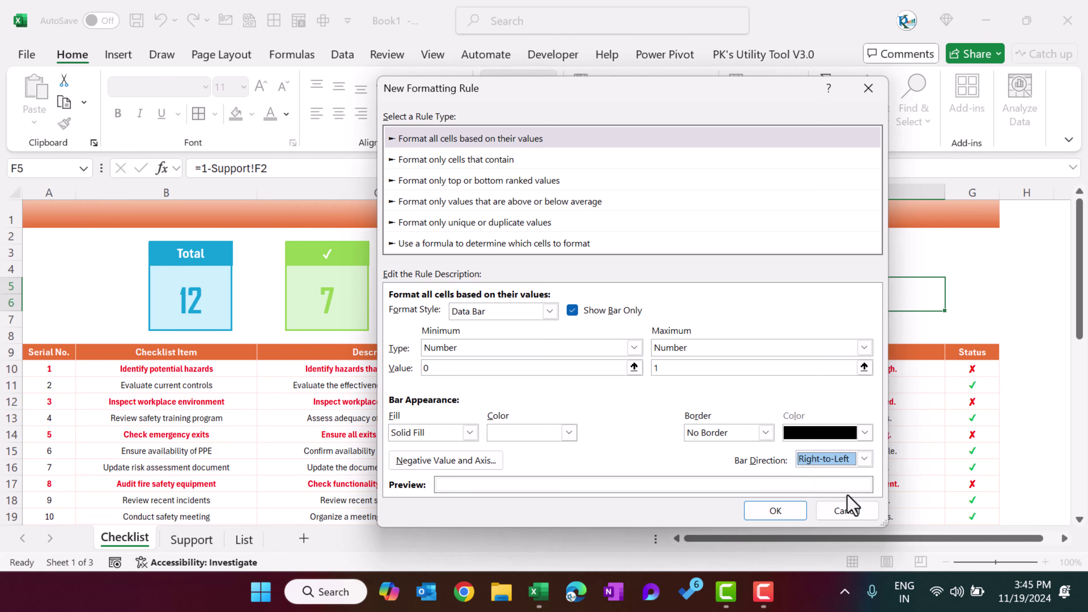
pyautogui.click(802, 508)
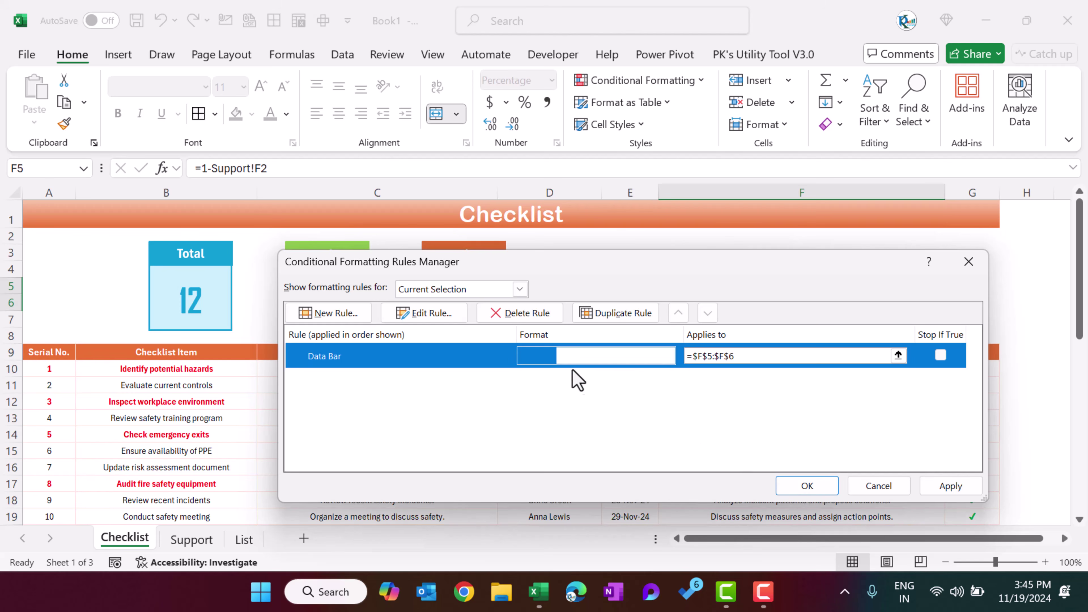
# - Check the data bar rule's settings and apply it to cells F5:F6
pyautogui.click(441, 319)
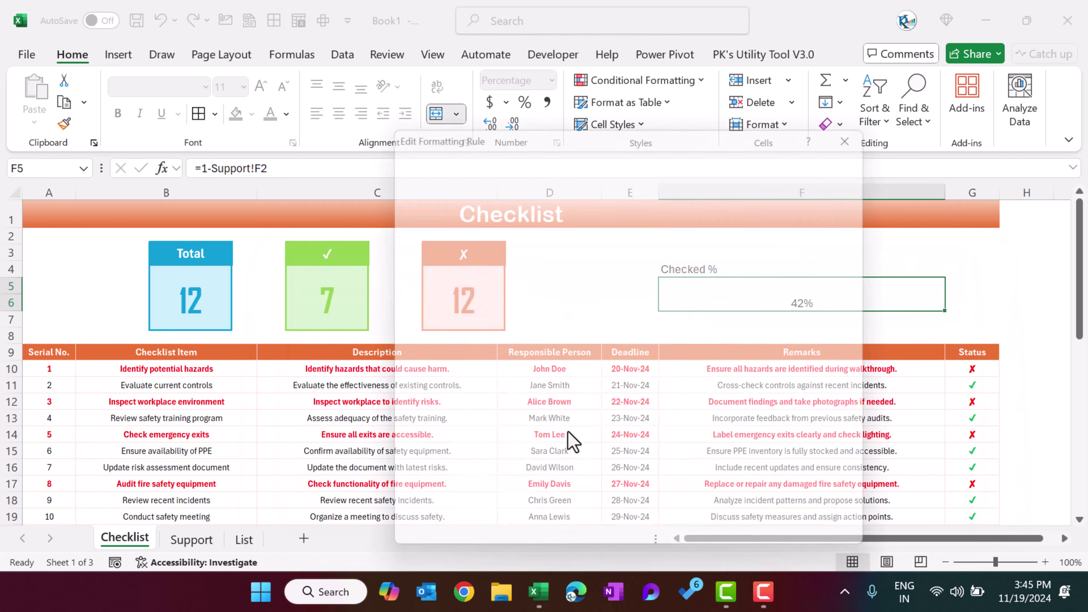
pyautogui.click(776, 548)
pyautogui.click(950, 488)
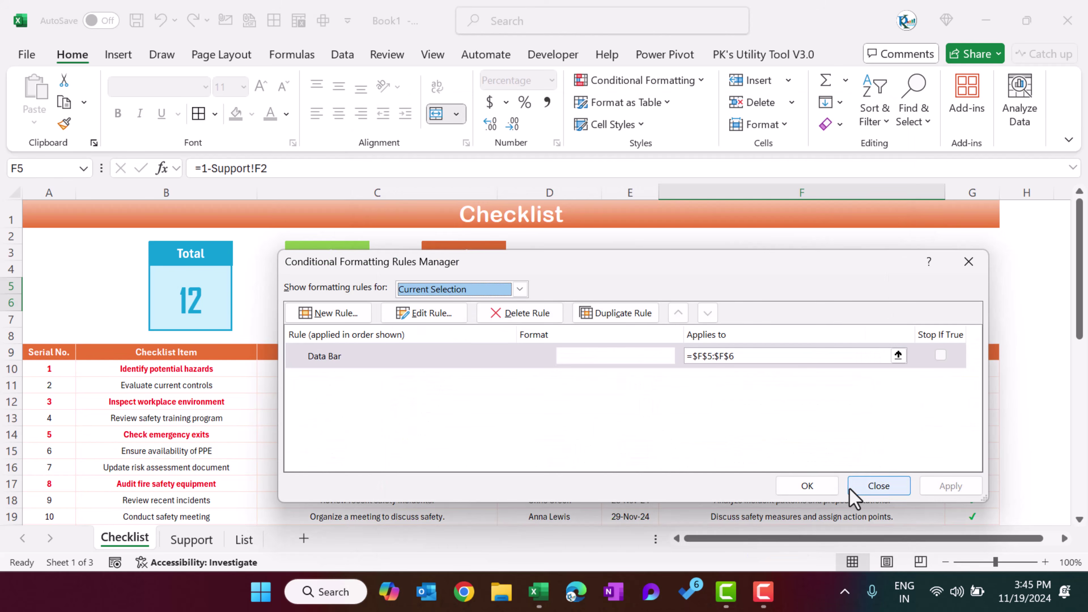
pyautogui.click(808, 488)
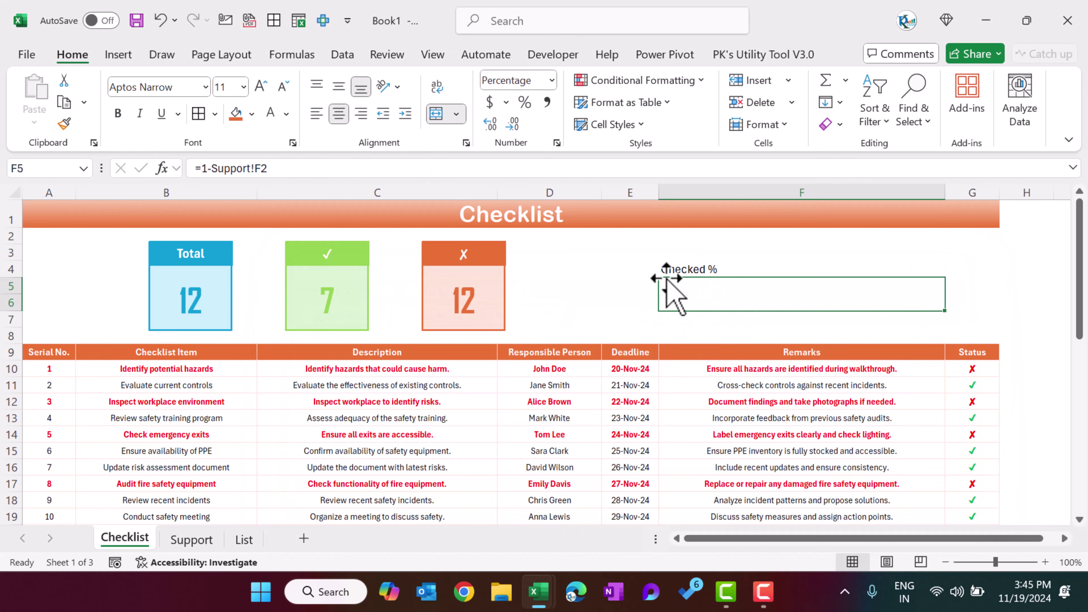
# - Fill the merged cell F5 with the standard light green color and deselect it
pyautogui.click(252, 114)
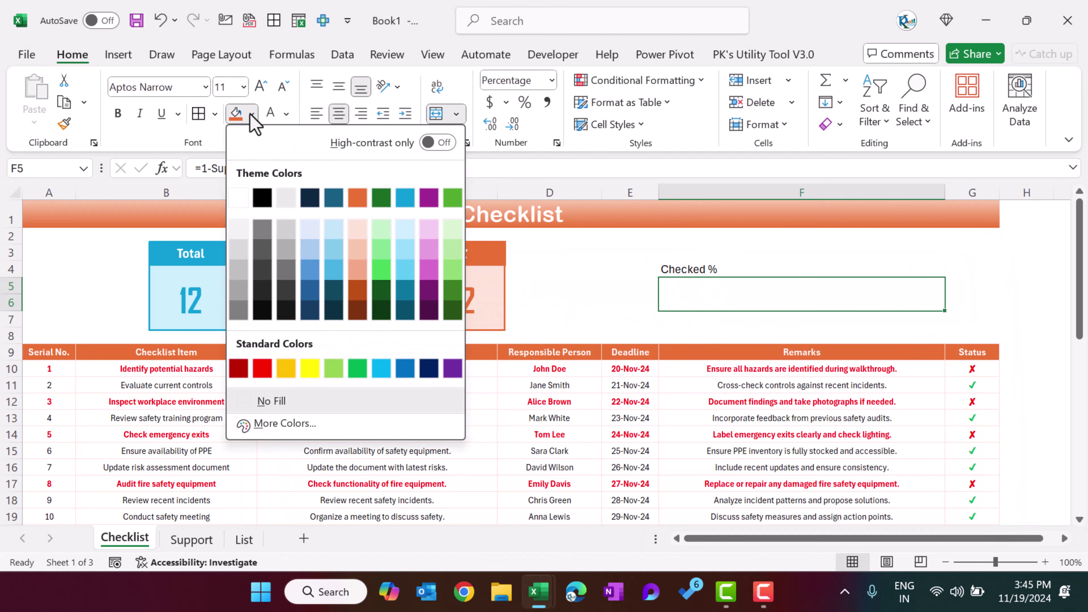
pyautogui.click(334, 368)
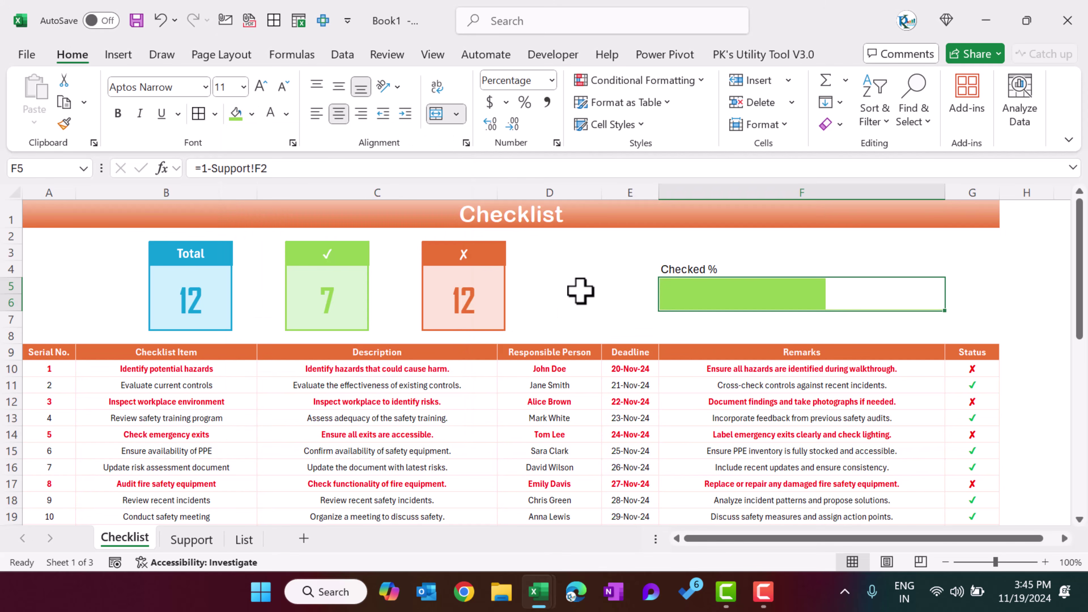
pyautogui.click(581, 289)
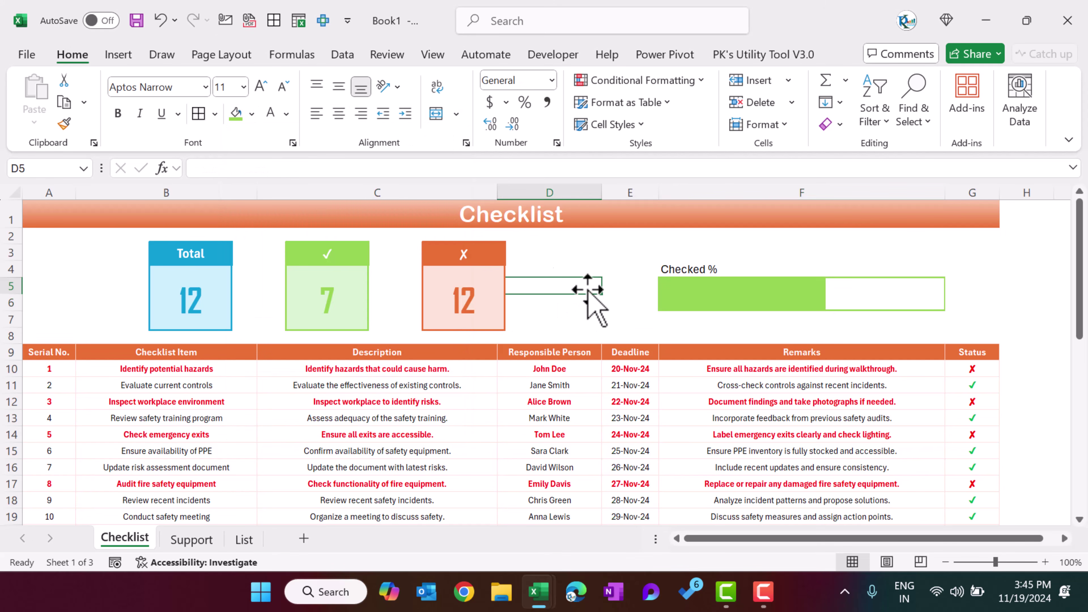
# - Draw a small text box over the middle of the Checked % progress bar
pyautogui.click(122, 55)
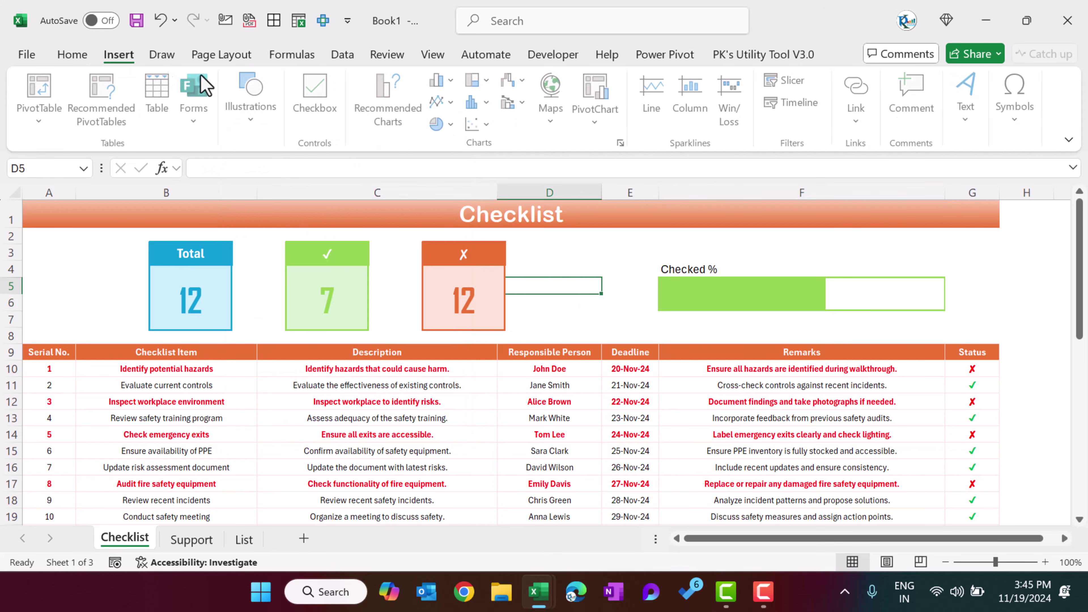
pyautogui.click(979, 123)
pyautogui.click(903, 171)
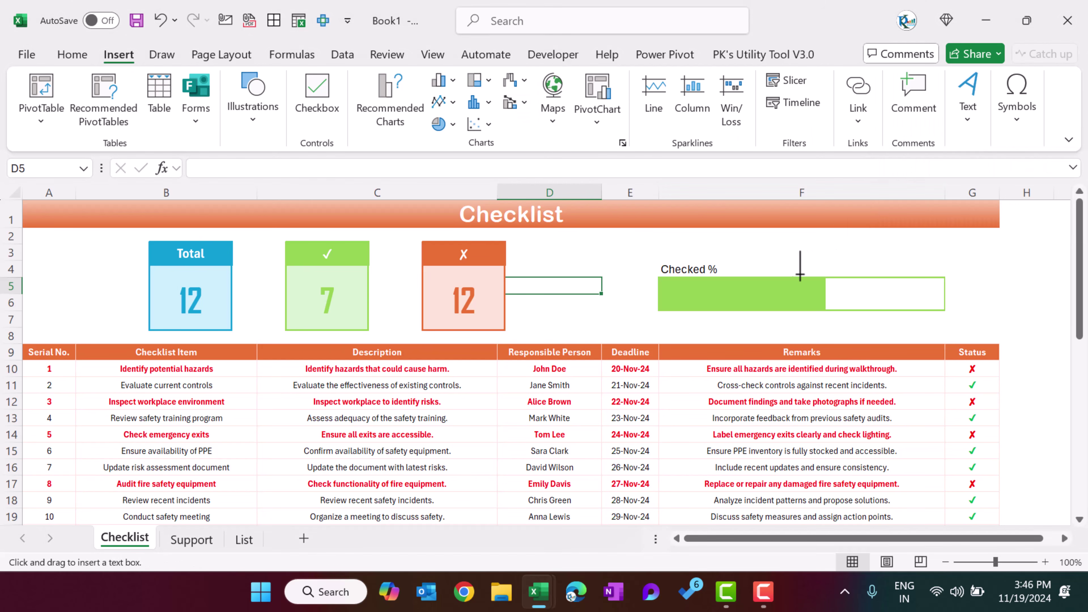
pyautogui.moveTo(775, 281); pyautogui.dragTo(845, 299)
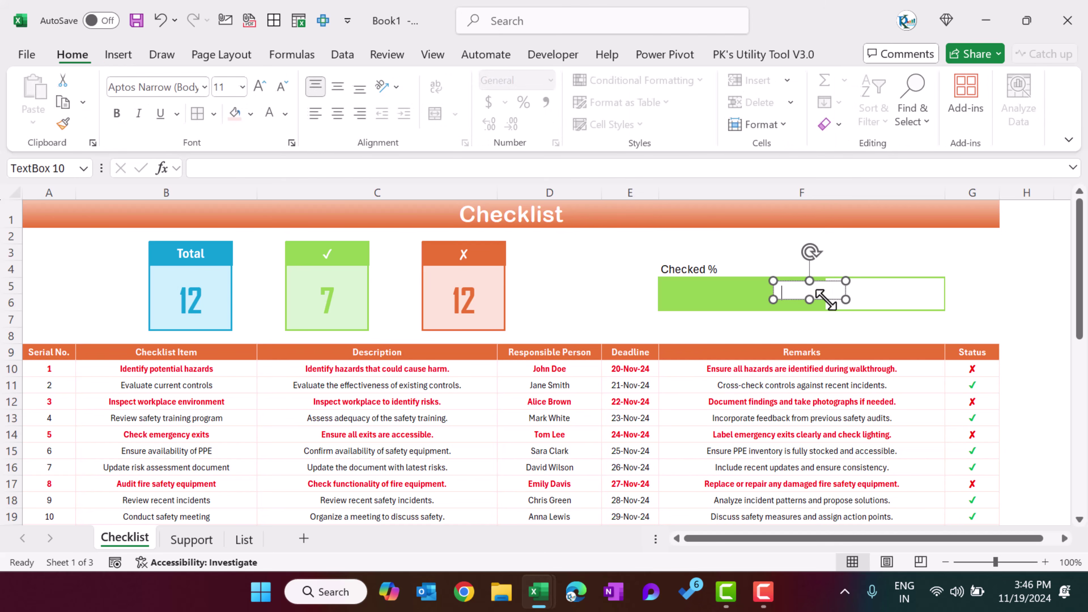
# - Link the text box on the progress bar to the Support sheet's percentage with =Support!F2
pyautogui.click(457, 168)
pyautogui.write('=')
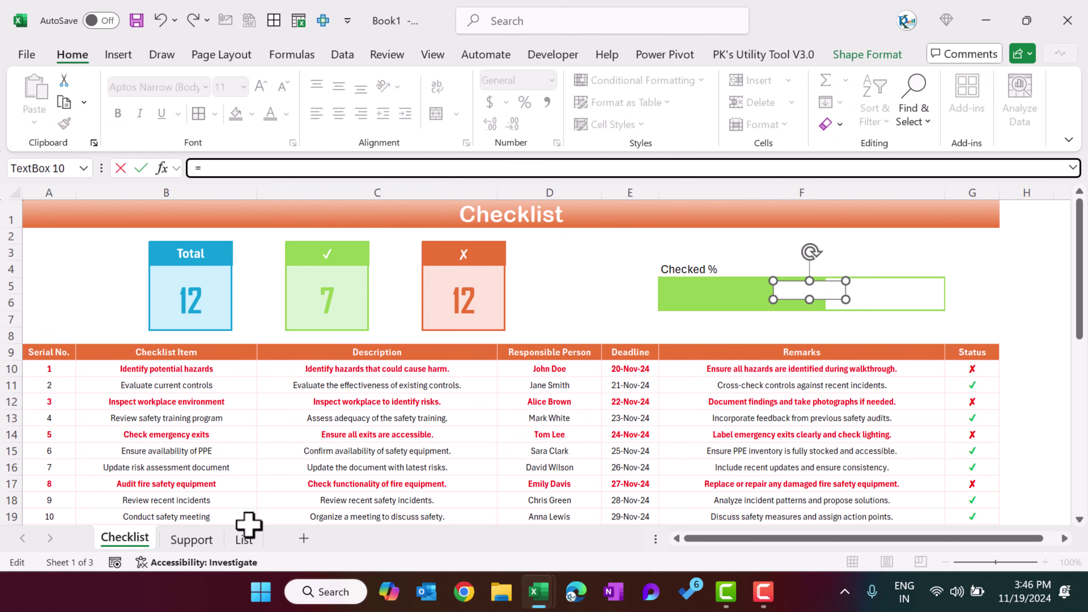
pyautogui.click(191, 540)
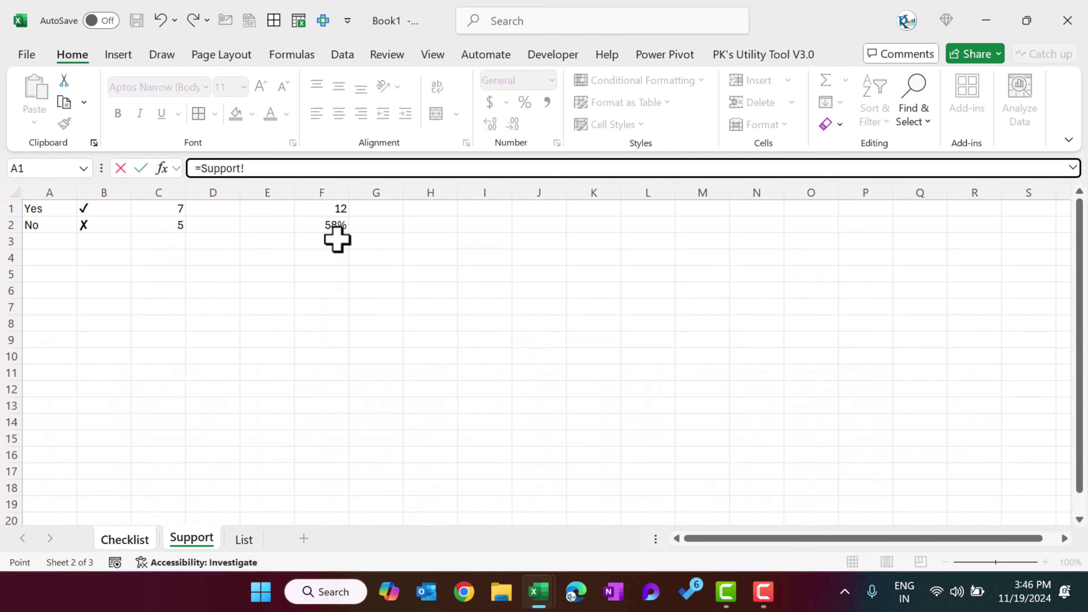
pyautogui.press('Return')
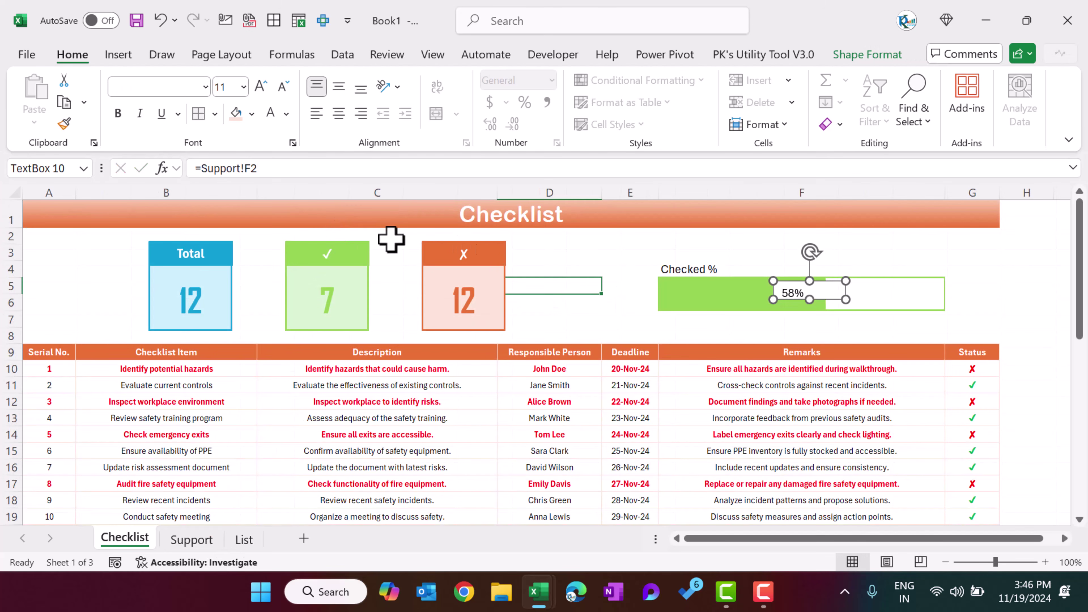
# - Copy the formatting of the third card's number to the percentage text box with Format Painter
pyautogui.click(469, 300)
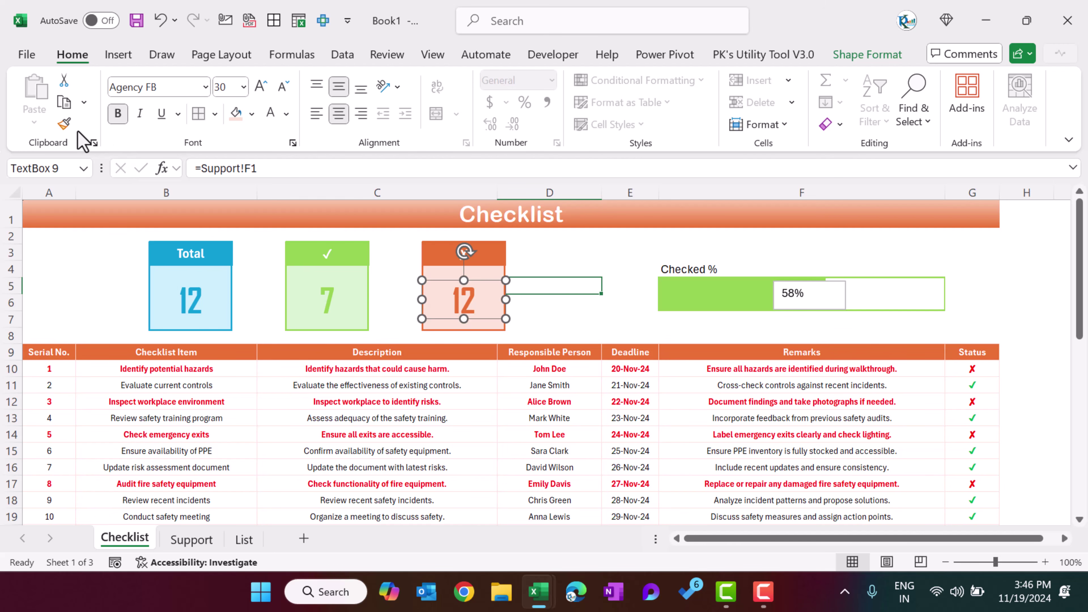
pyautogui.click(68, 126)
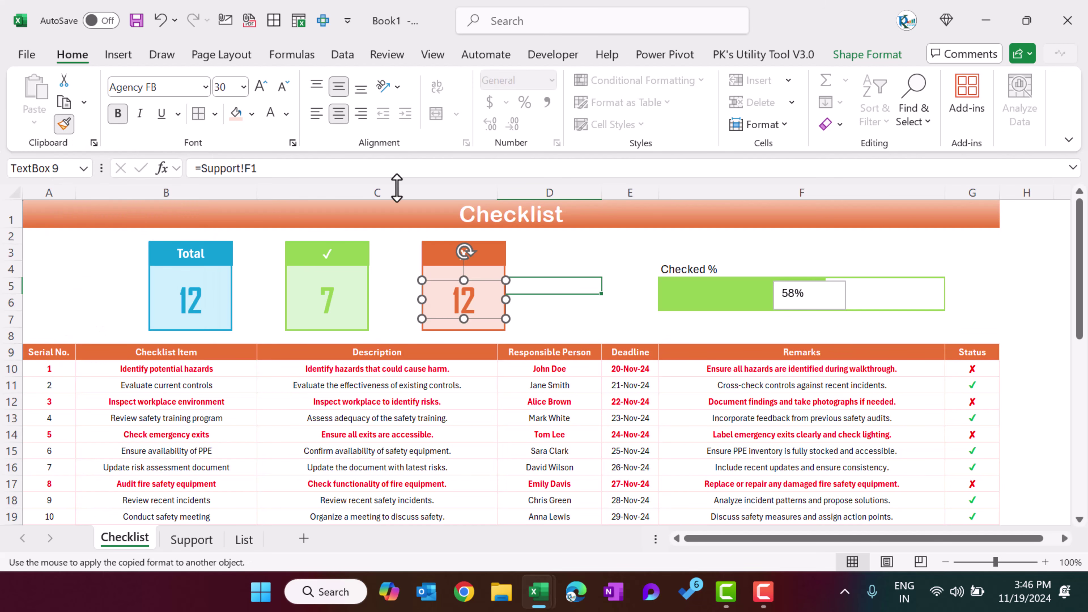
pyautogui.click(796, 292)
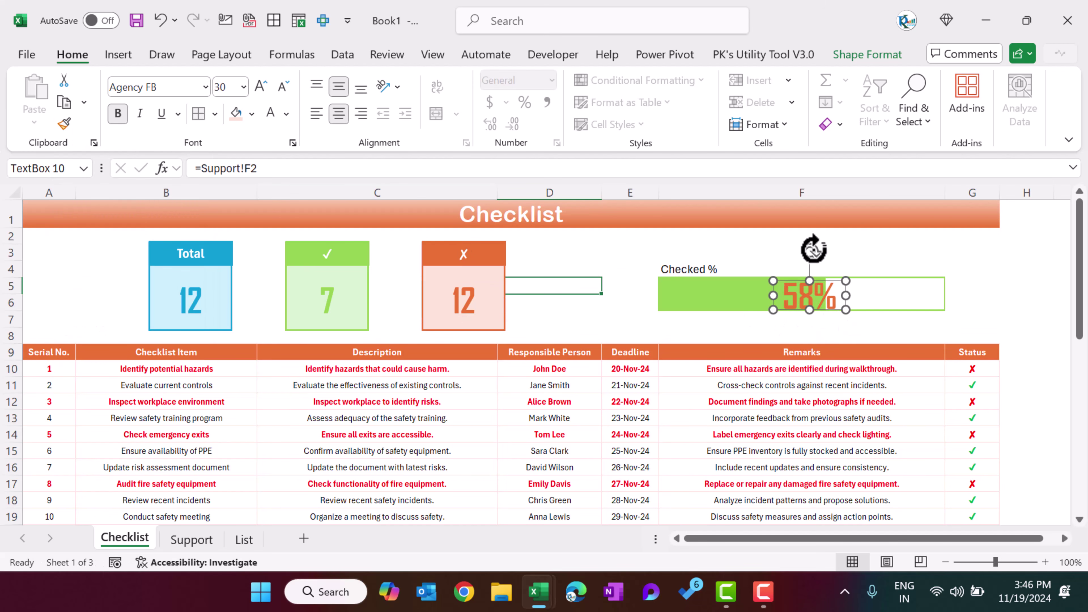
# - Change the percentage text box's text color to black and deselect it
pyautogui.click(851, 57)
pyautogui.click(694, 80)
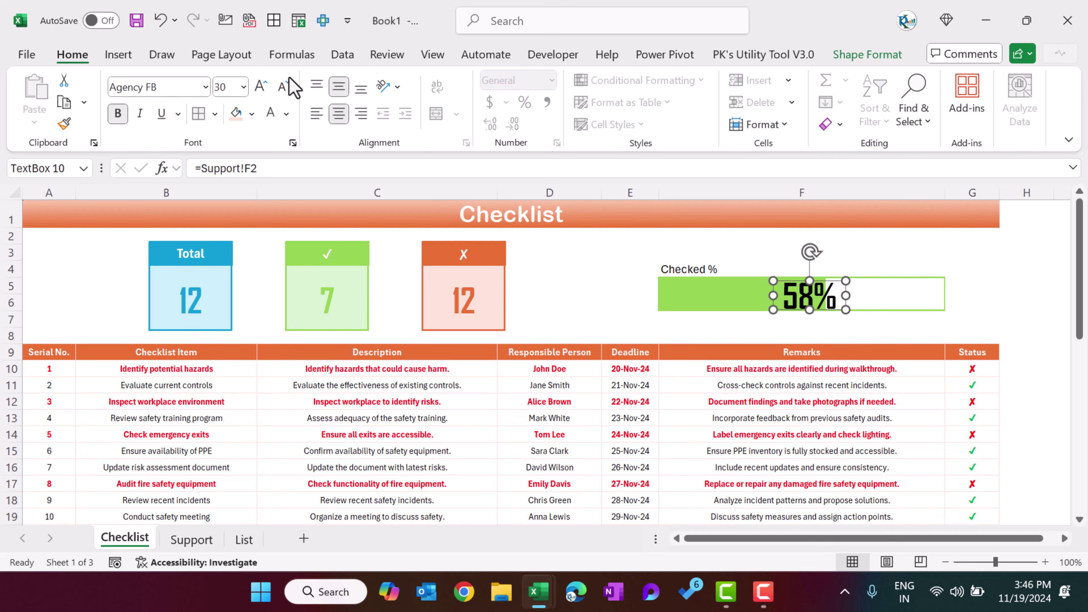
pyautogui.click(556, 283)
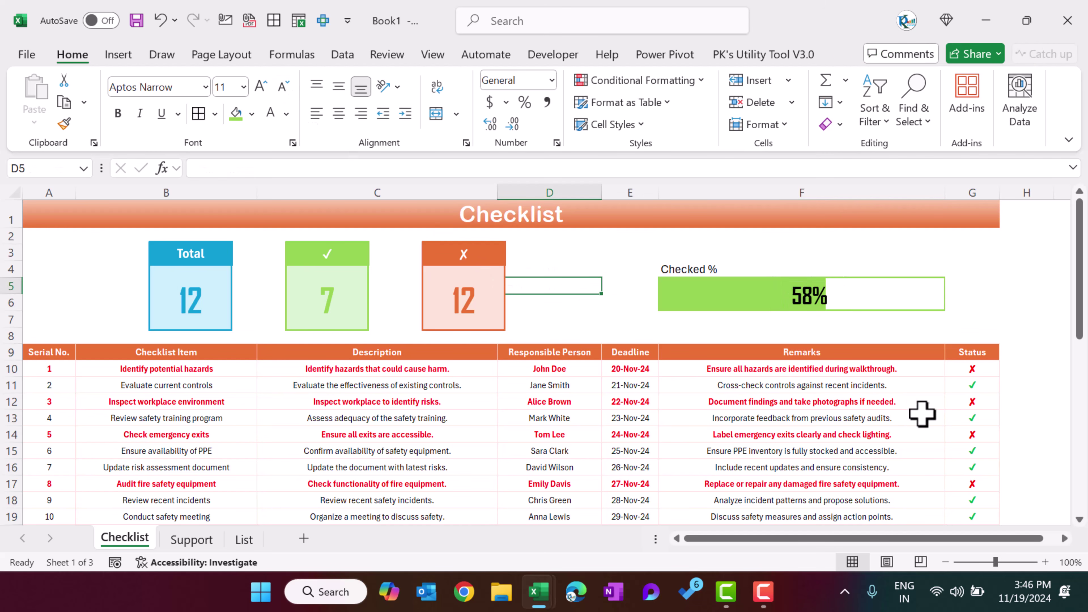
# - Test the status dropdowns by setting item 3 in G12 to ✓ and item 6 in G15 to ✗
pyautogui.click(949, 402)
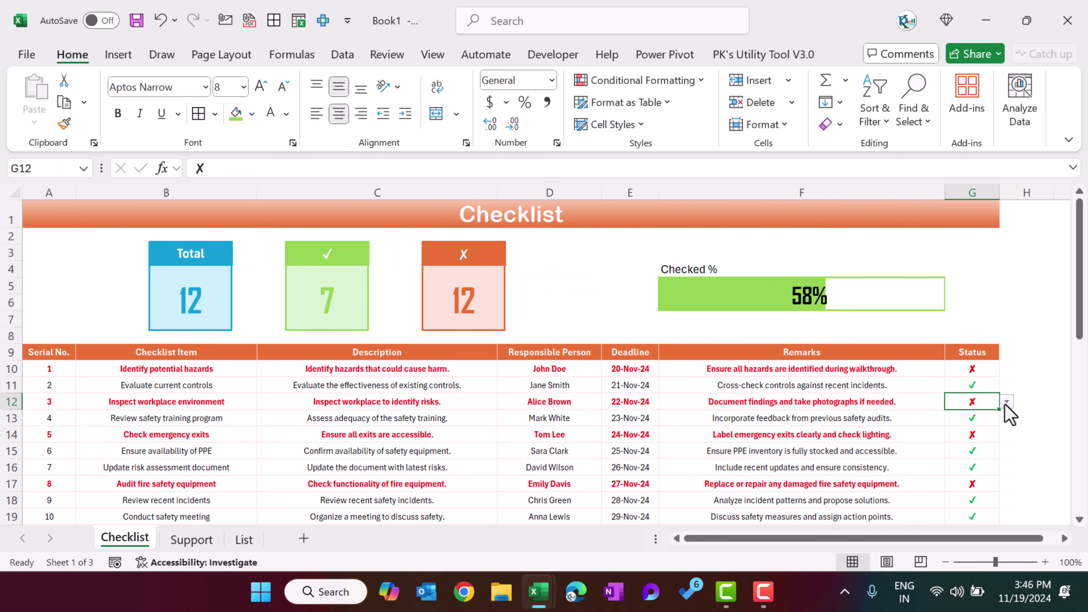
pyautogui.click(990, 418)
pyautogui.click(985, 451)
pyautogui.click(1007, 451)
pyautogui.click(982, 481)
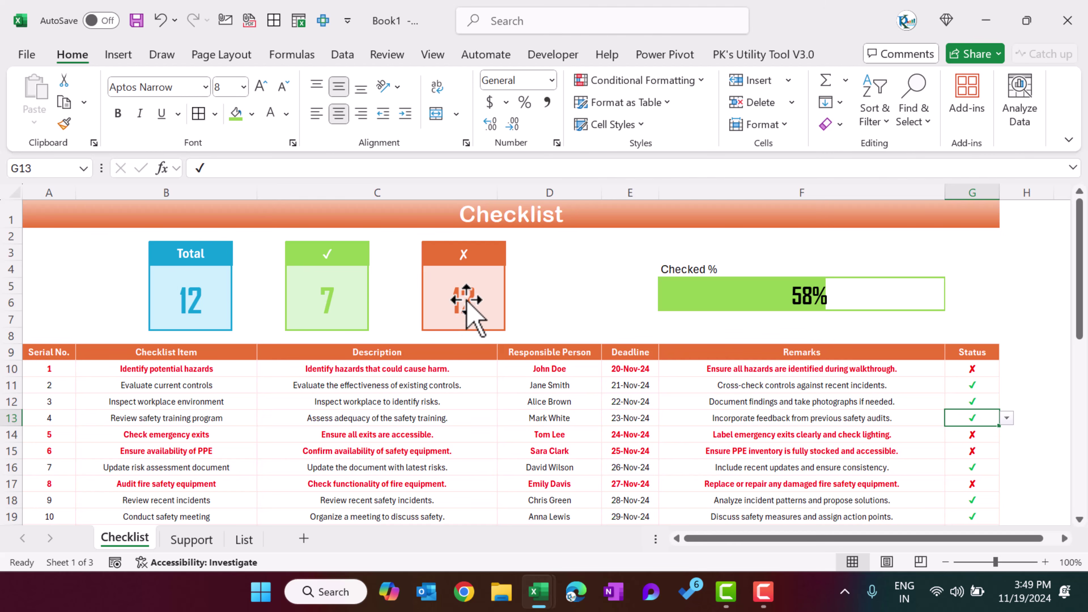
# - Relink the number text box on the ✗ card to the Support sheet's unchecked count with =Support!C2
pyautogui.click(472, 300)
pyautogui.write('=')
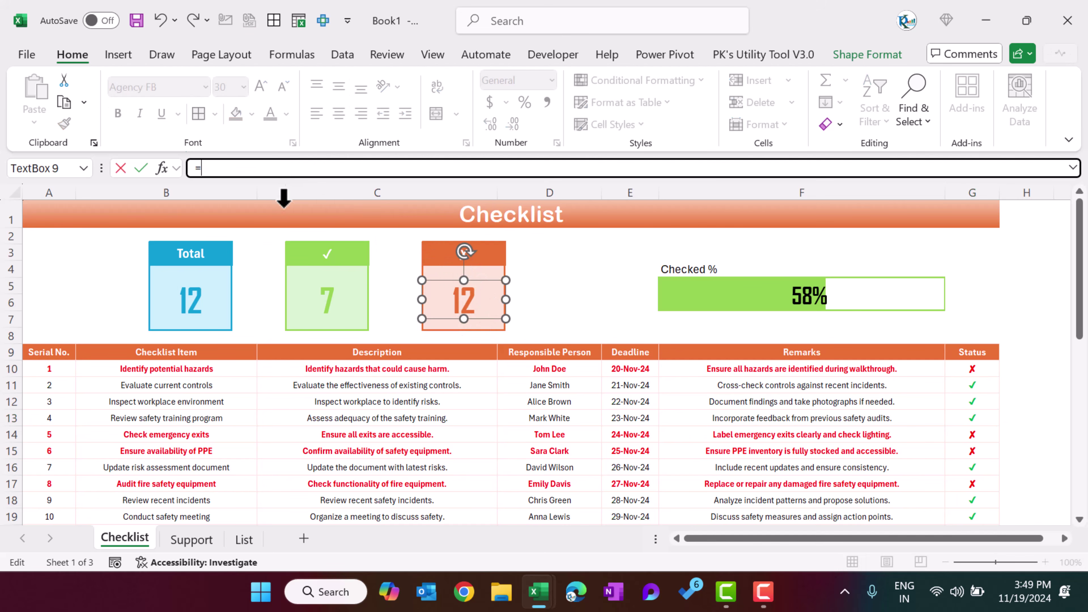
pyautogui.click(194, 539)
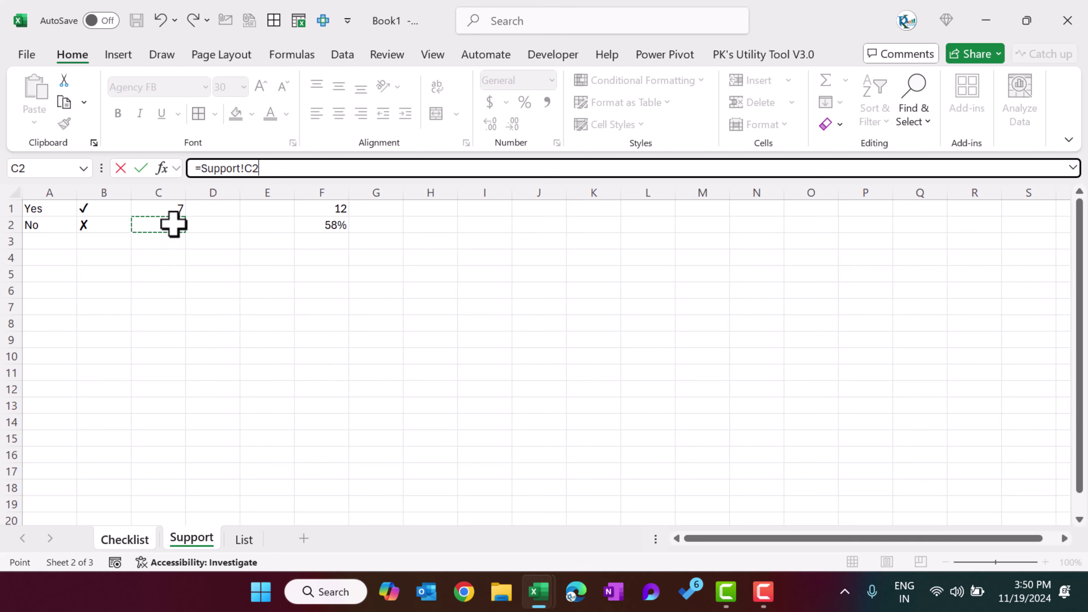
pyautogui.press('Return')
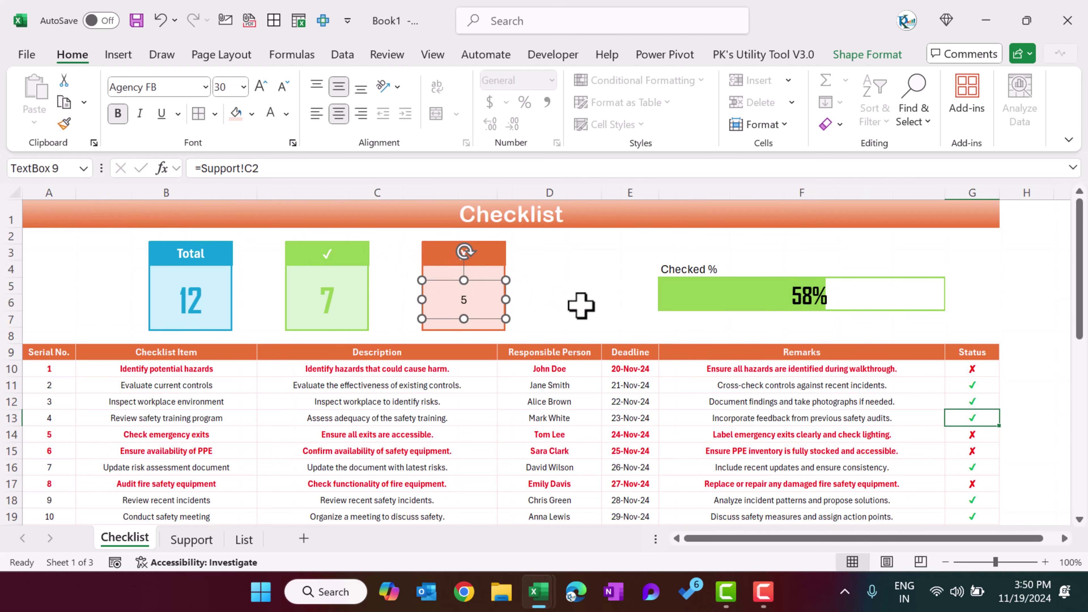
pyautogui.click(588, 305)
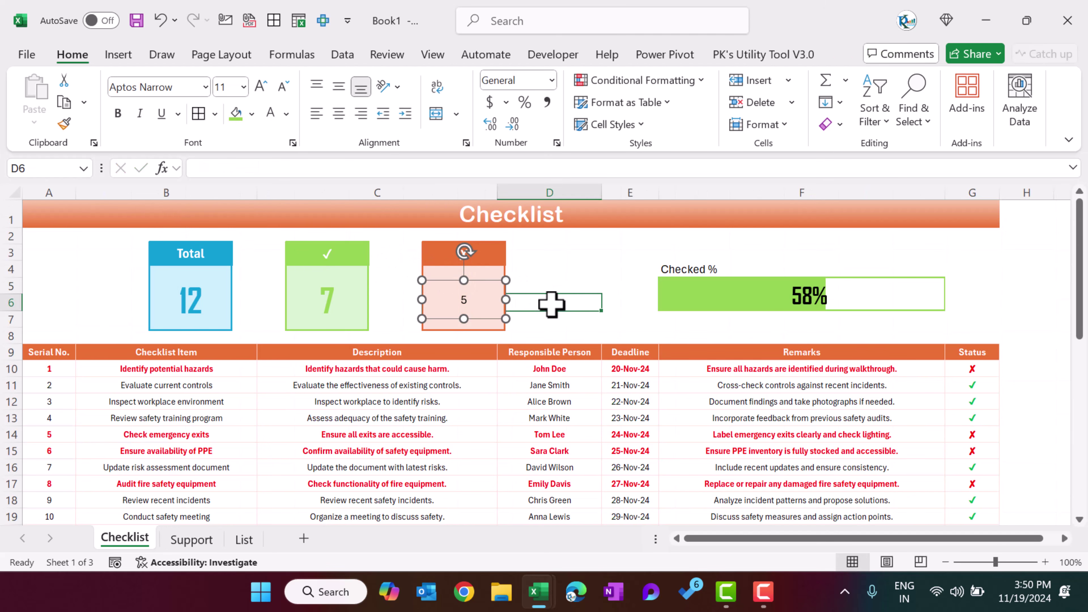
# - Copy the ✓ card number's formatting to the ✗ card's number with Format Painter and change its text color to the theme orange
pyautogui.click(333, 294)
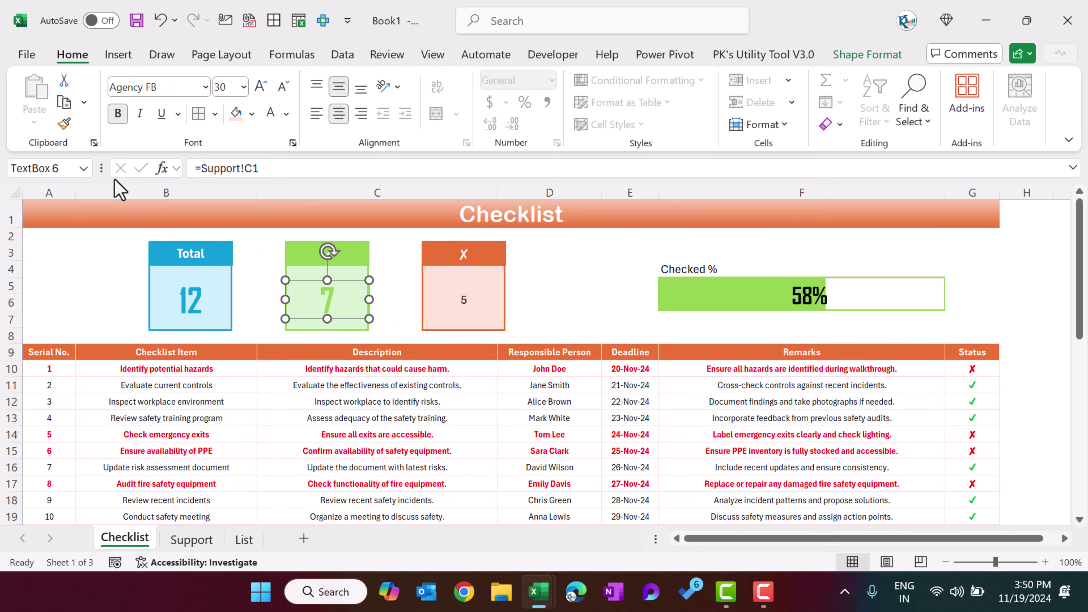
pyautogui.click(65, 124)
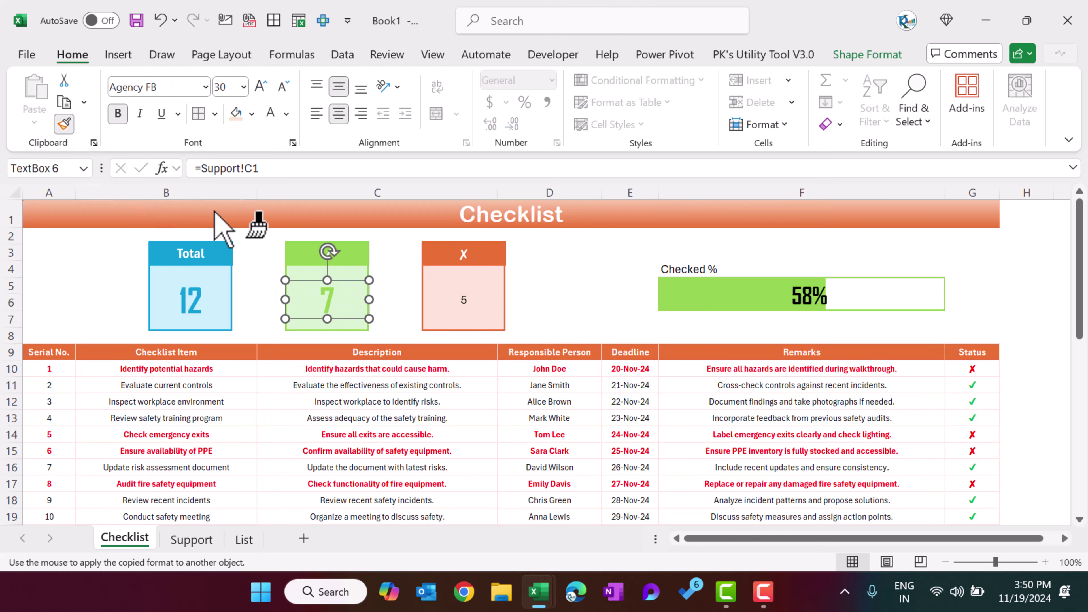
pyautogui.click(464, 300)
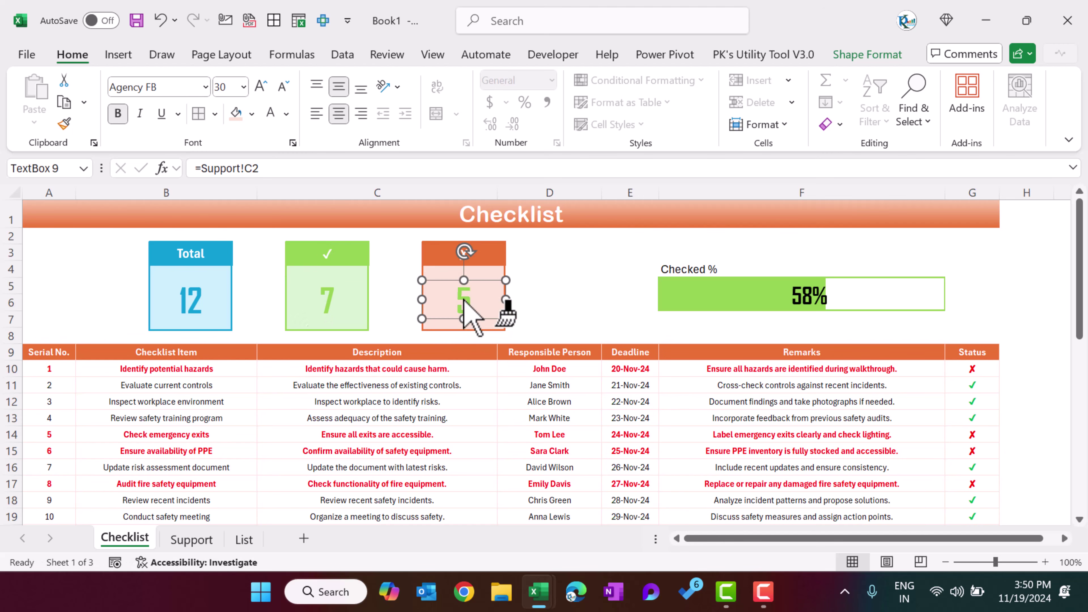
pyautogui.click(287, 114)
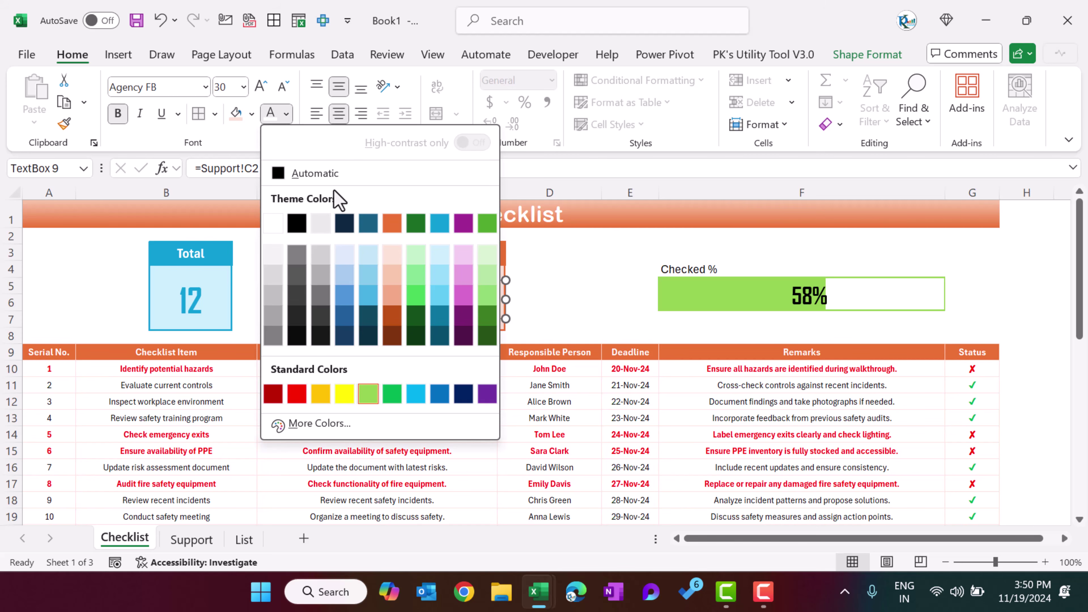
pyautogui.click(392, 223)
pyautogui.click(583, 302)
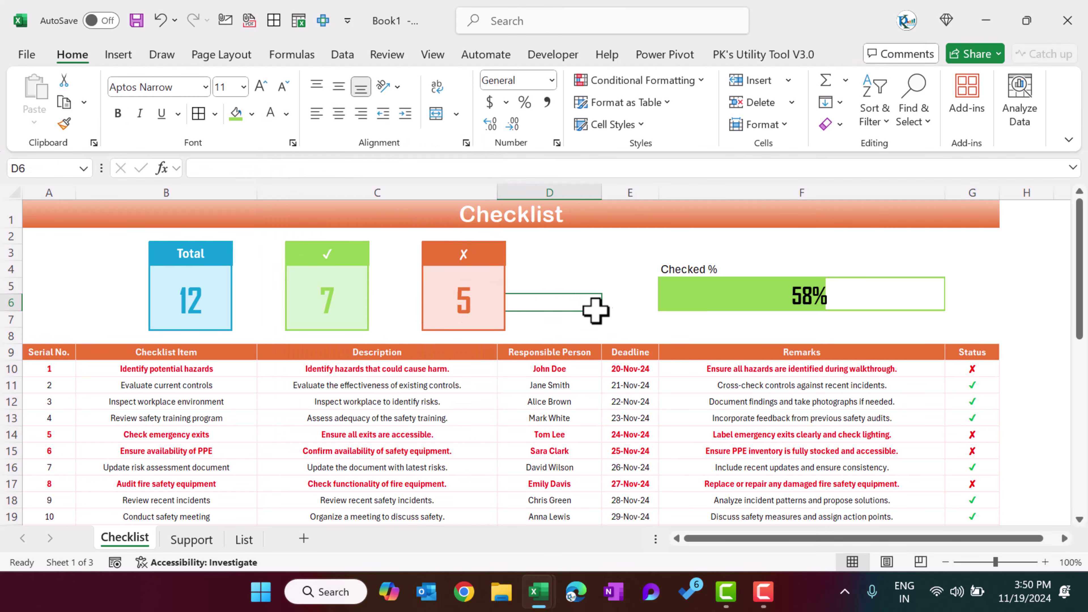
# - Select the status cell of checklist item 3, G12
pyautogui.click(990, 400)
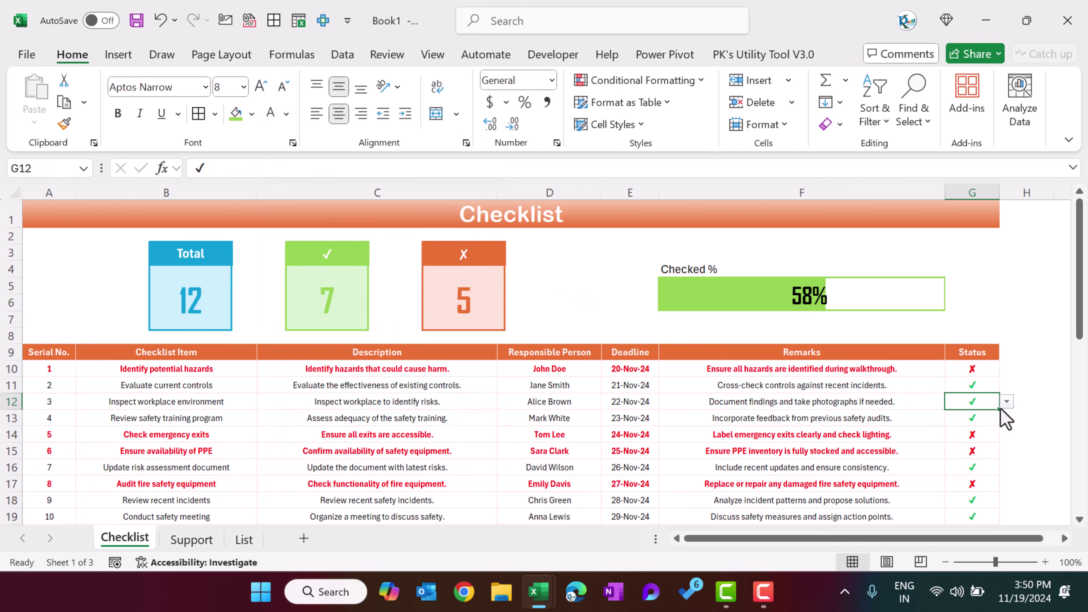